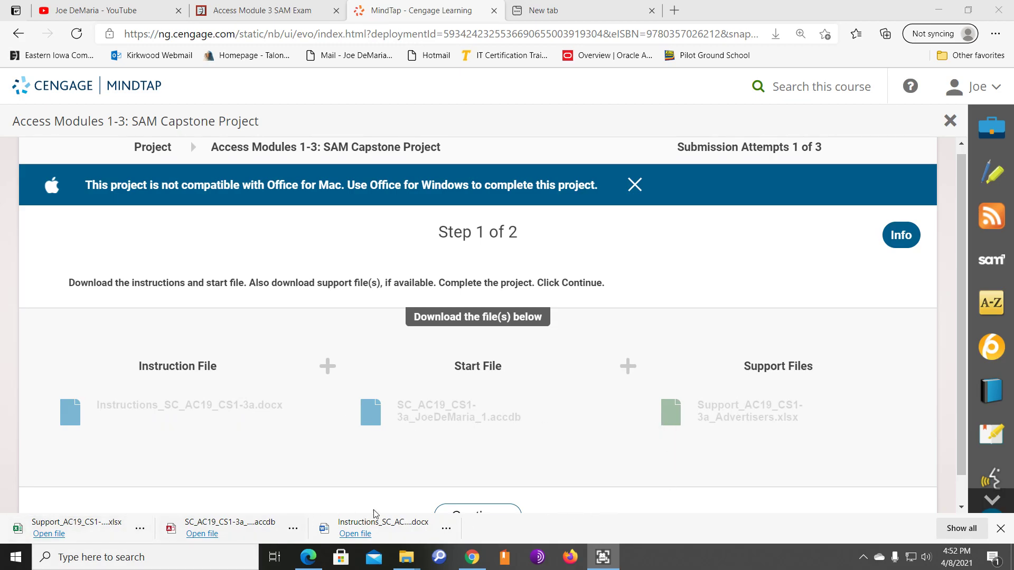
Step: Open Instructions_SC_AC19_CS1-3a.docx from the Spring 2021 folder in Word and move its window aside to uncover the folder
mouse_move(409, 559)
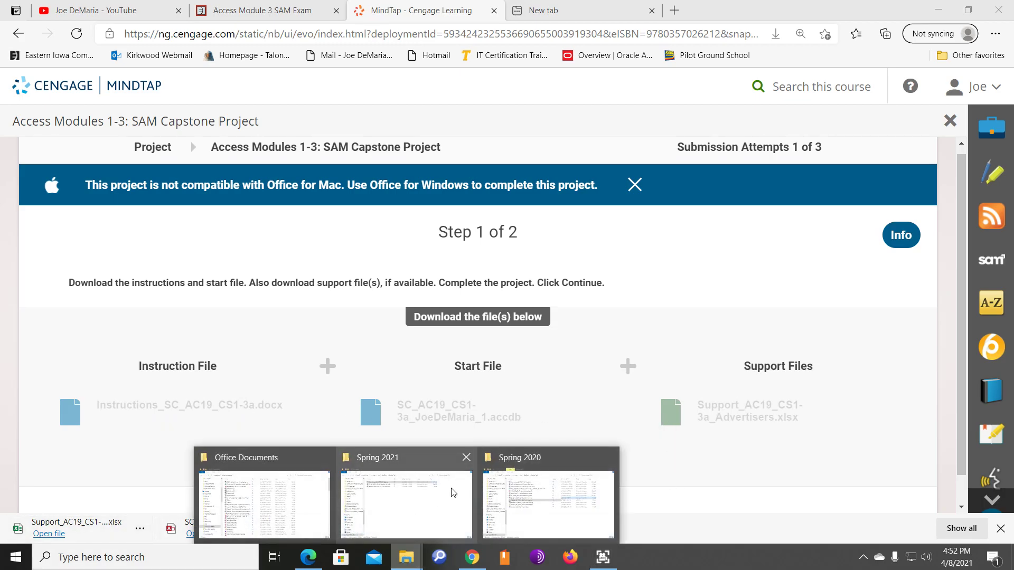
left_click(459, 489)
left_click_drag(744, 184, 861, 115)
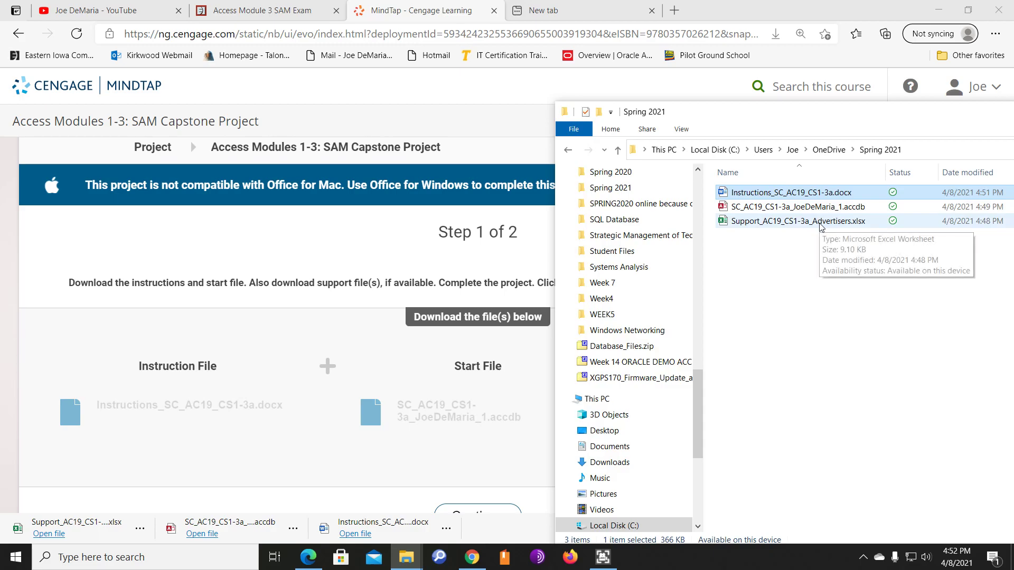
double_click(805, 197)
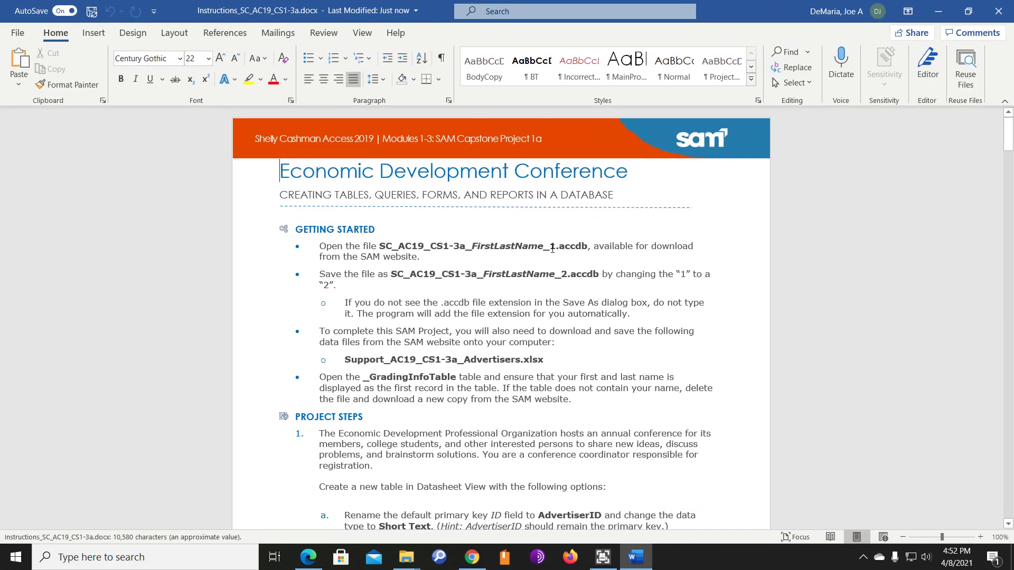
double_click(552, 248)
left_click_drag(730, 16, 1, 46)
left_click_drag(190, 43, 5, 44)
Step: Open the start database, the .accdb file whose name ends in _1, from the Spring 2021 folder in Access
left_click(831, 207)
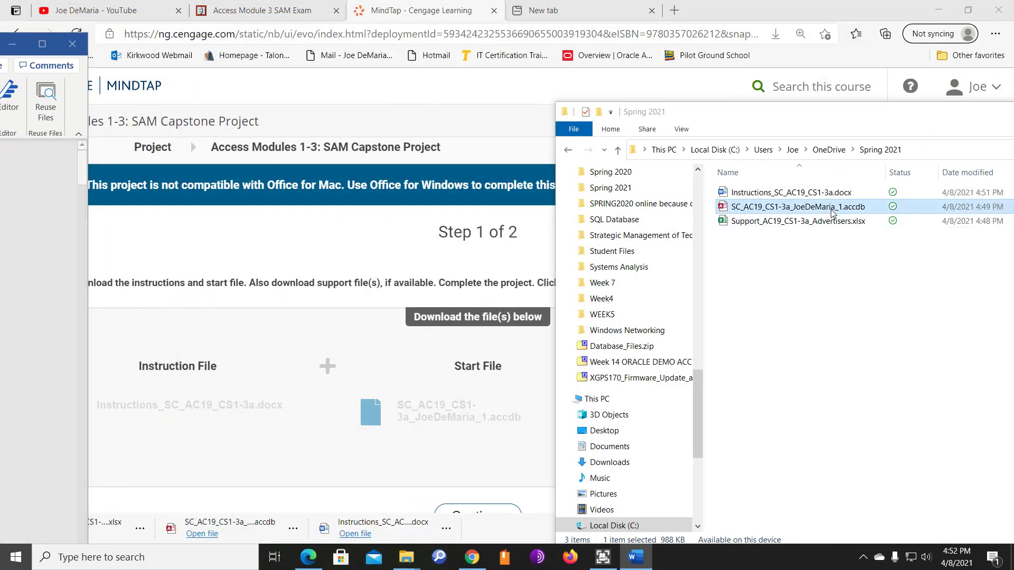
double_click(831, 209)
left_click(385, 114)
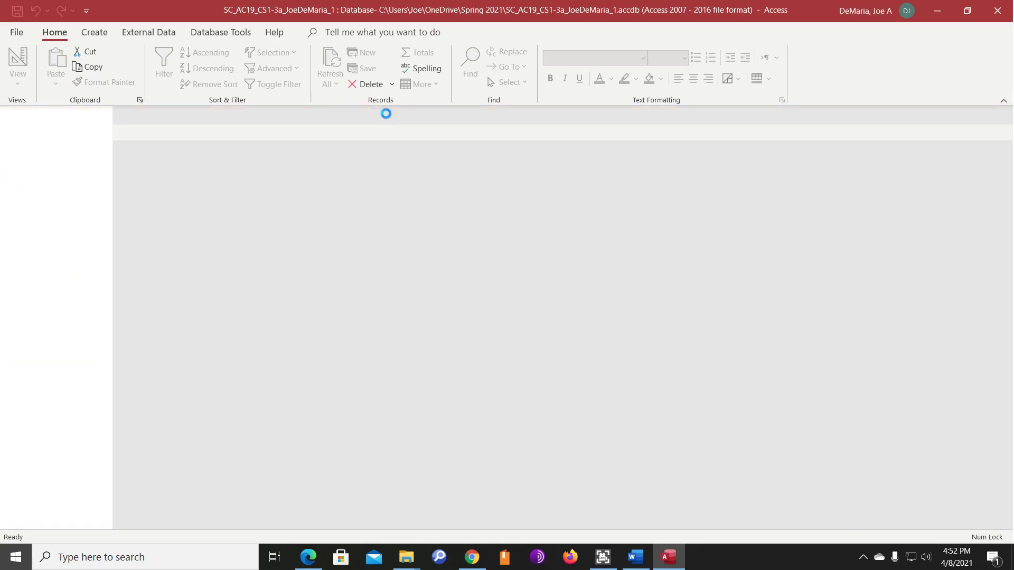
Step: Save the database as an .accdb copy in the Spring 21 folder with the name's ending changed to _2, replacing the existing file
left_click(18, 33)
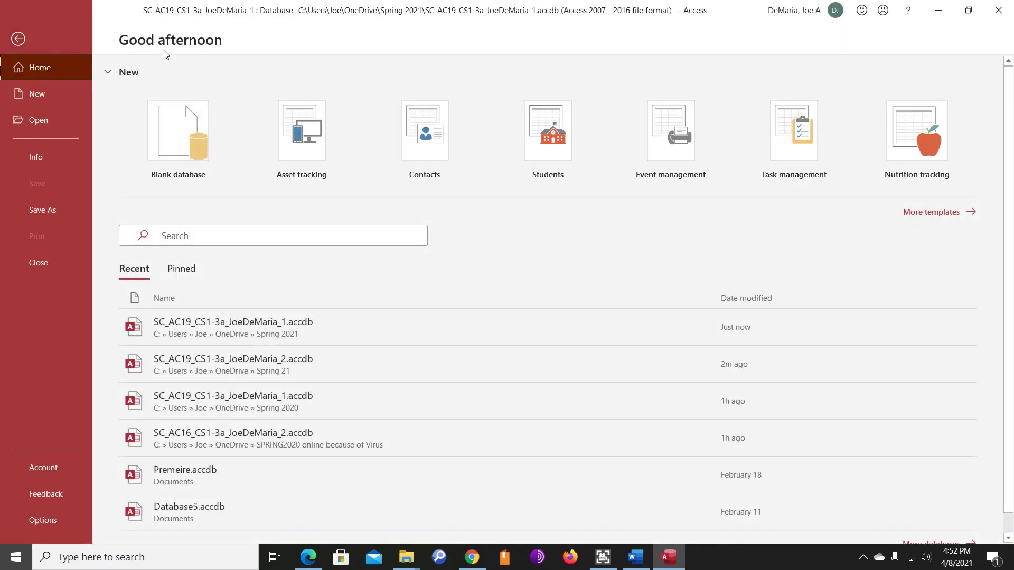
left_click(54, 211)
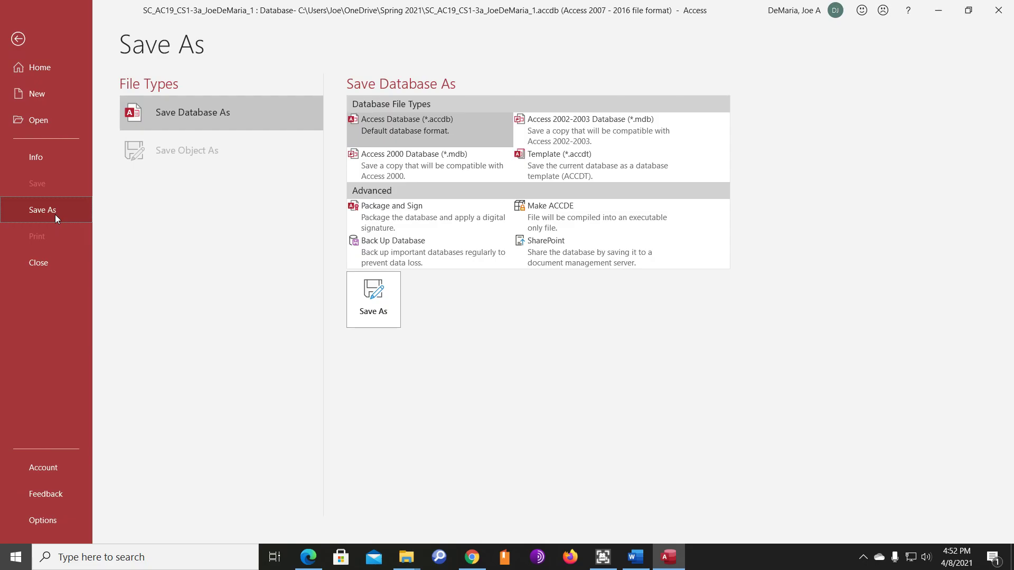
left_click(376, 299)
left_click_drag(254, 15, 442, 35)
left_click_drag(290, 202, 290, 182)
left_click(242, 160)
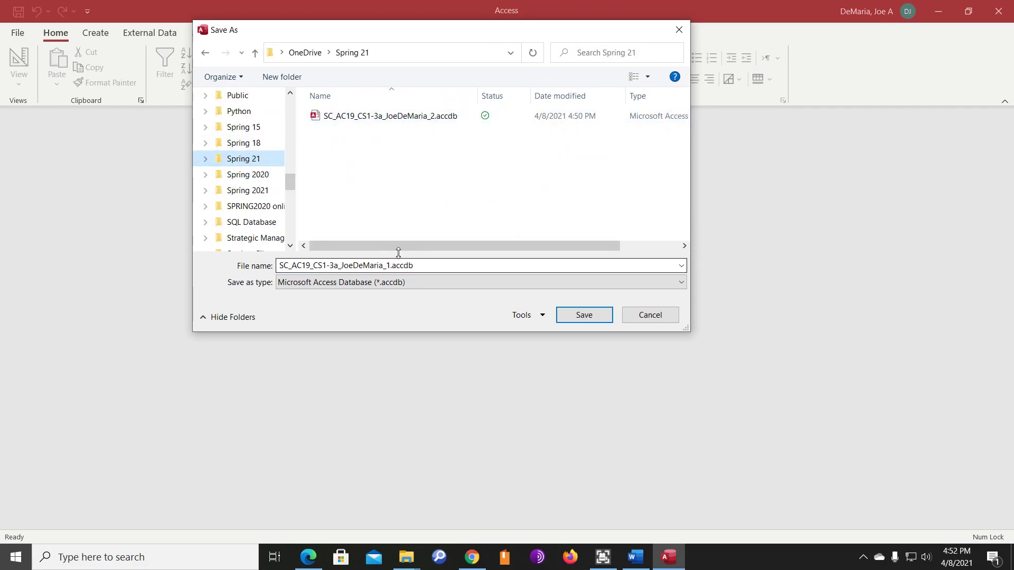
left_click(388, 267)
left_click(390, 267)
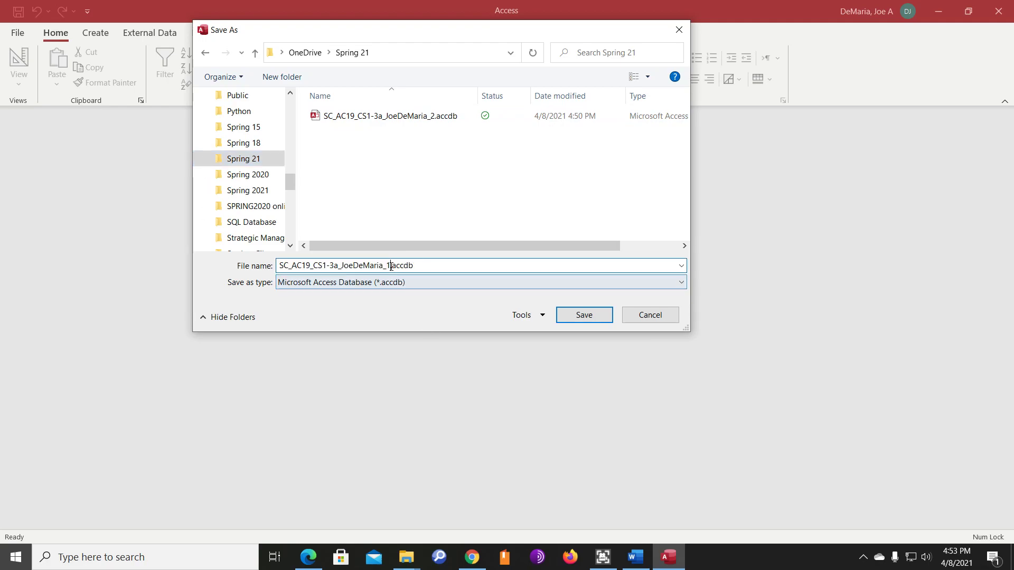
key("BackSpace")
type("2")
key("Return")
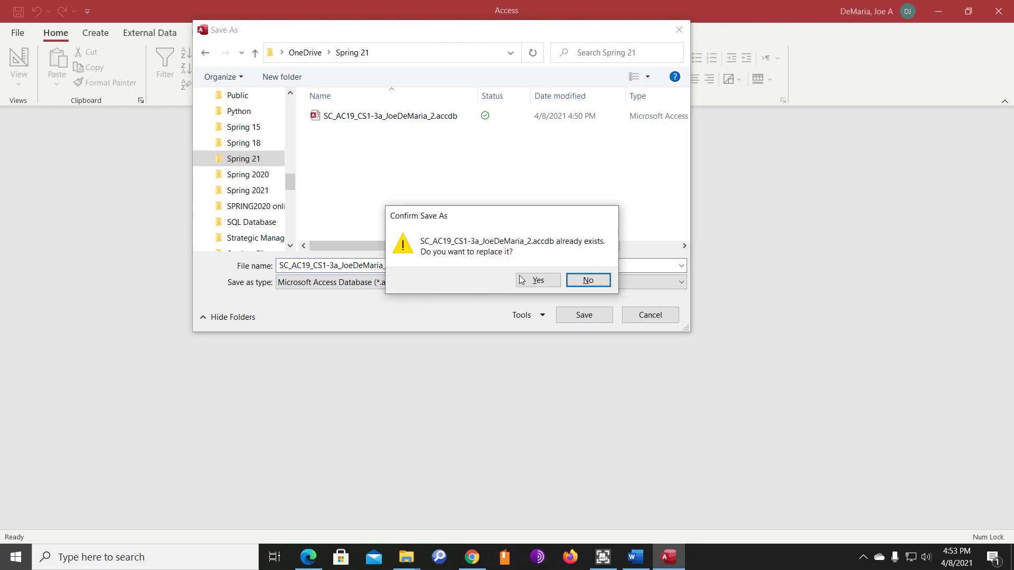
left_click(534, 280)
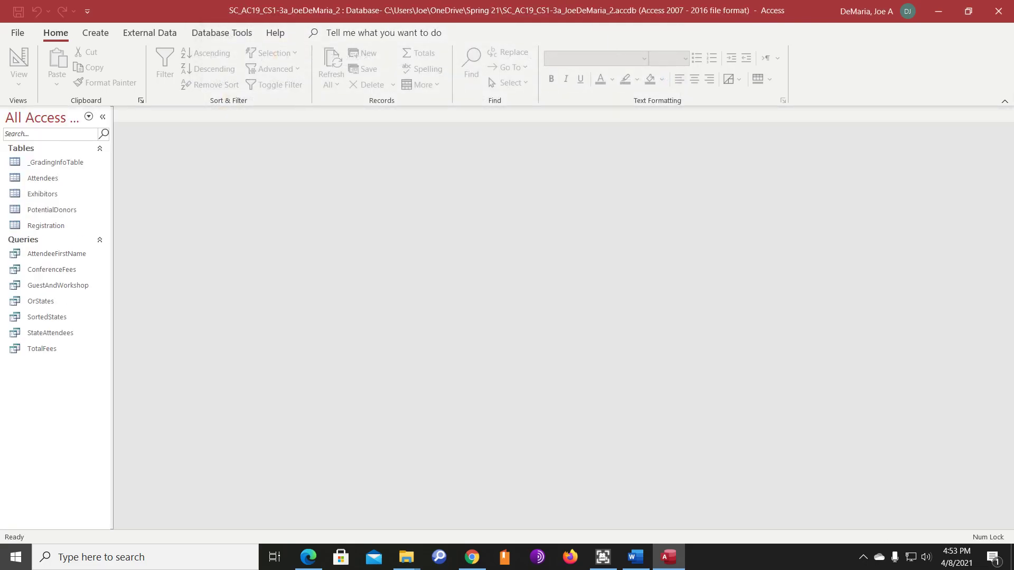
Step: Check project step 1 in the Word instructions, and create a new table in Datasheet View in the Access database
key("alt+Tab")
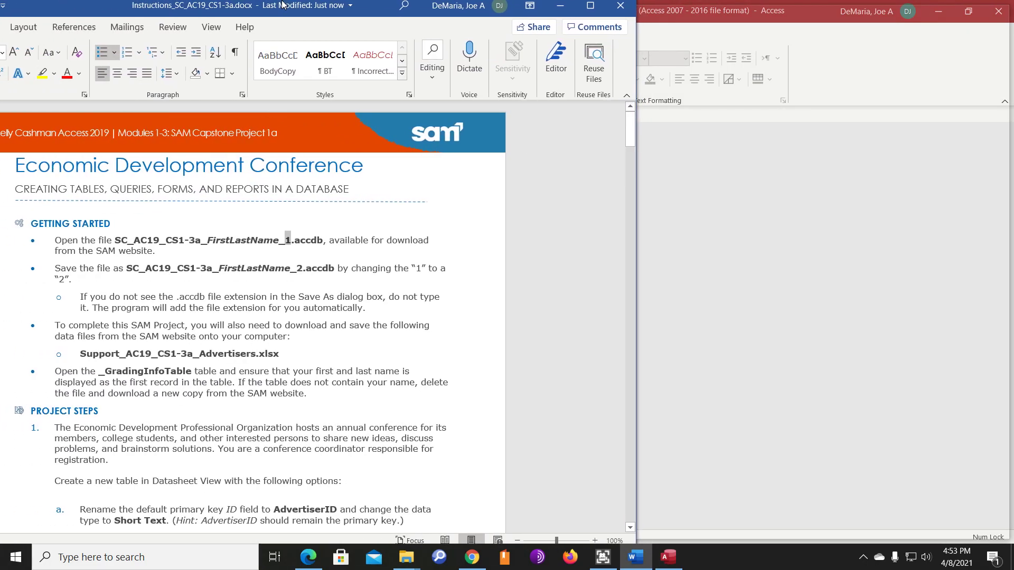
scroll(410, 331, "down", 8)
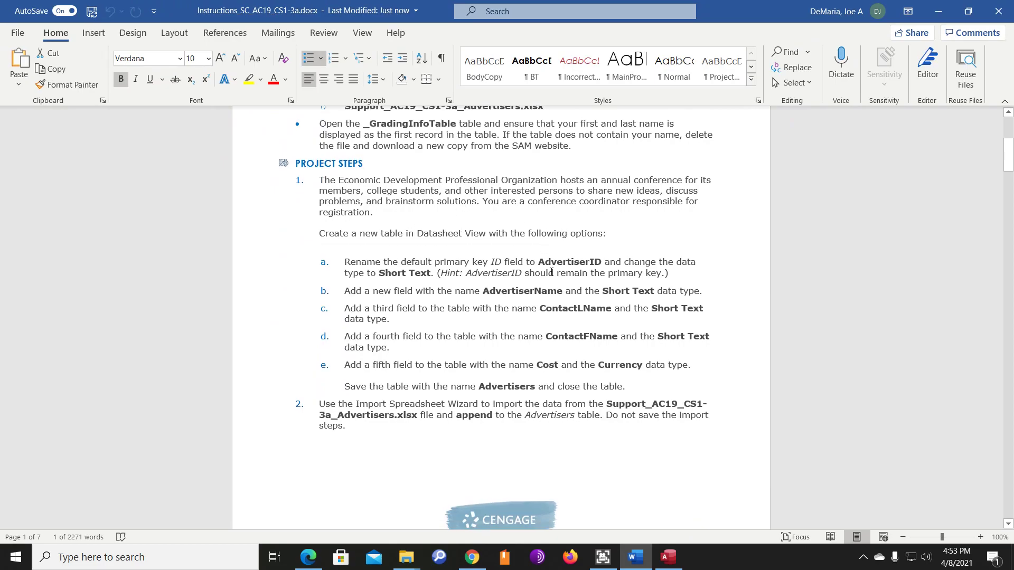
key("alt+Tab")
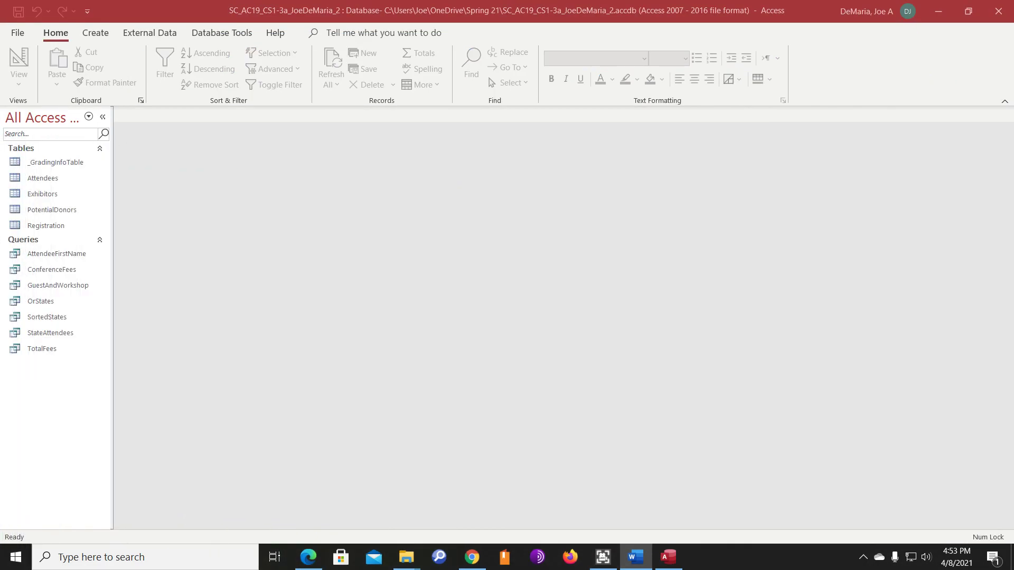
left_click(96, 33)
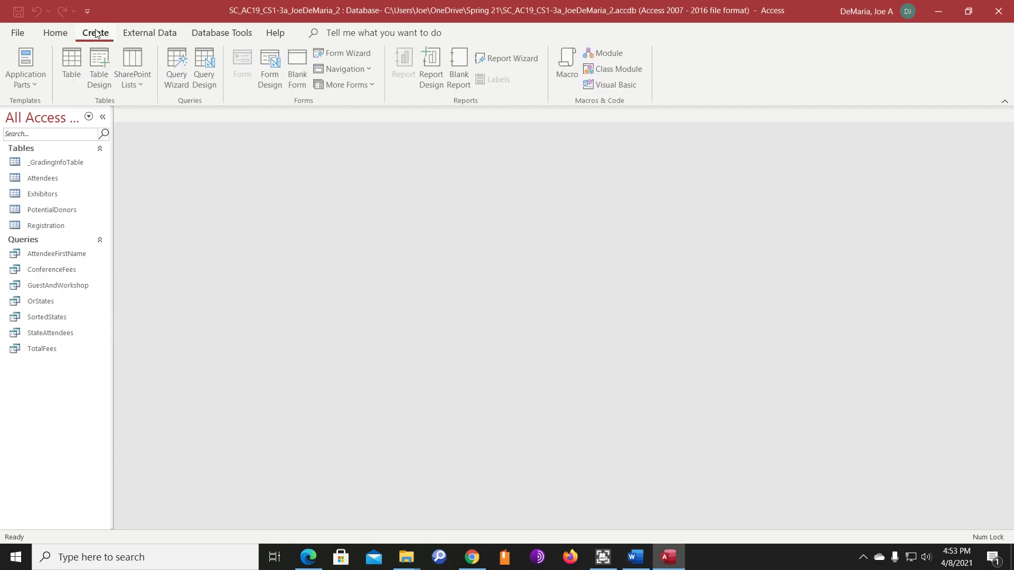
left_click(82, 70)
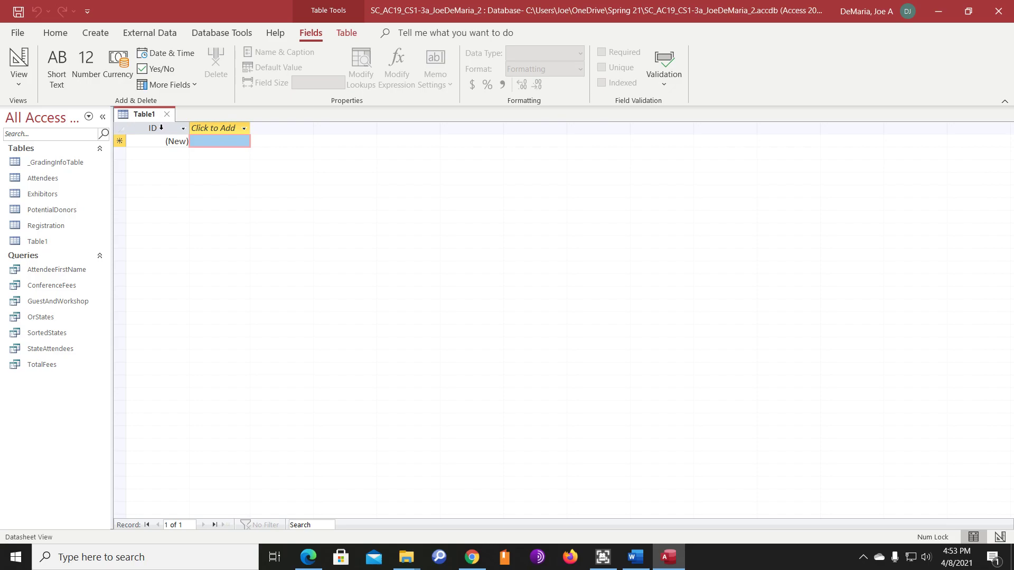
Step: Rename the new table's default ID field as Advertiser ID and set its data type to Short Text
left_click(161, 127)
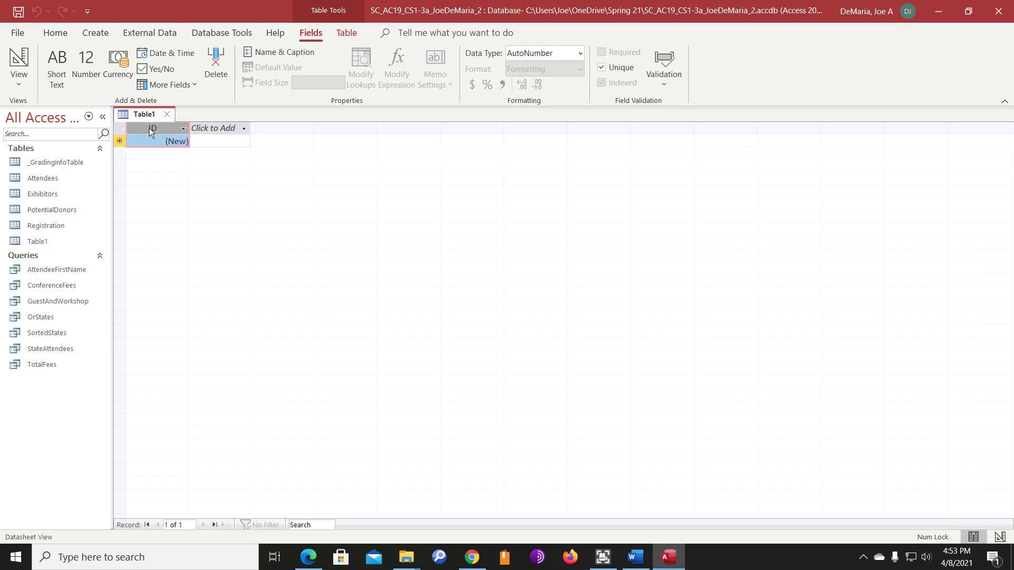
double_click(149, 128)
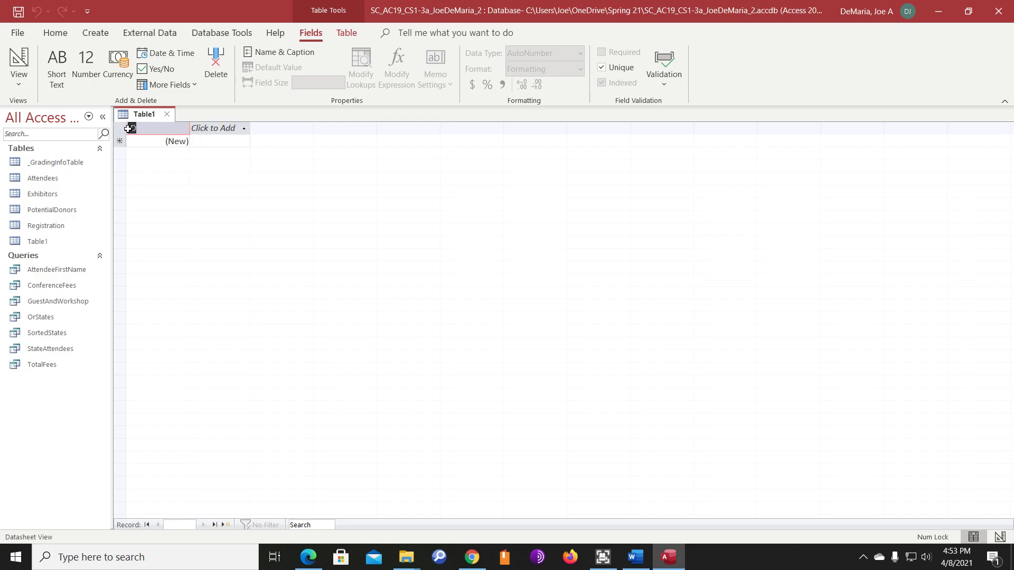
left_click(138, 132)
type("Advertiser ID")
right_click(142, 128)
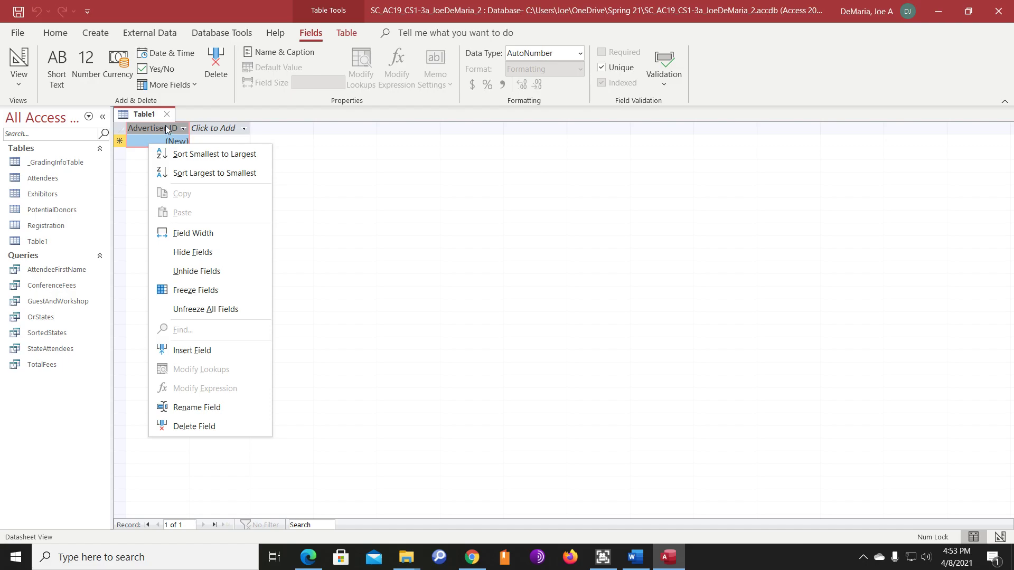
left_click(154, 129)
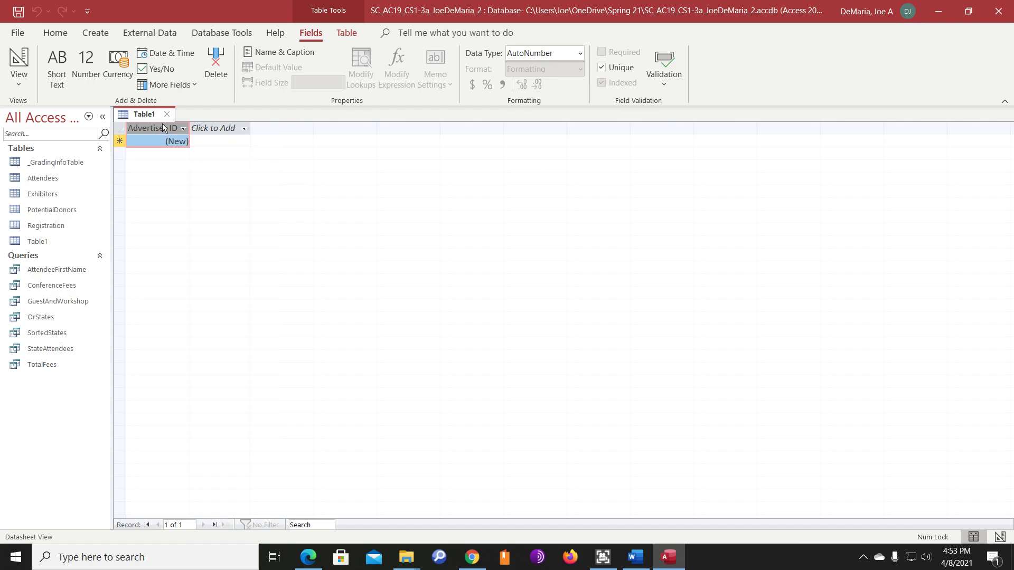
left_click(580, 52)
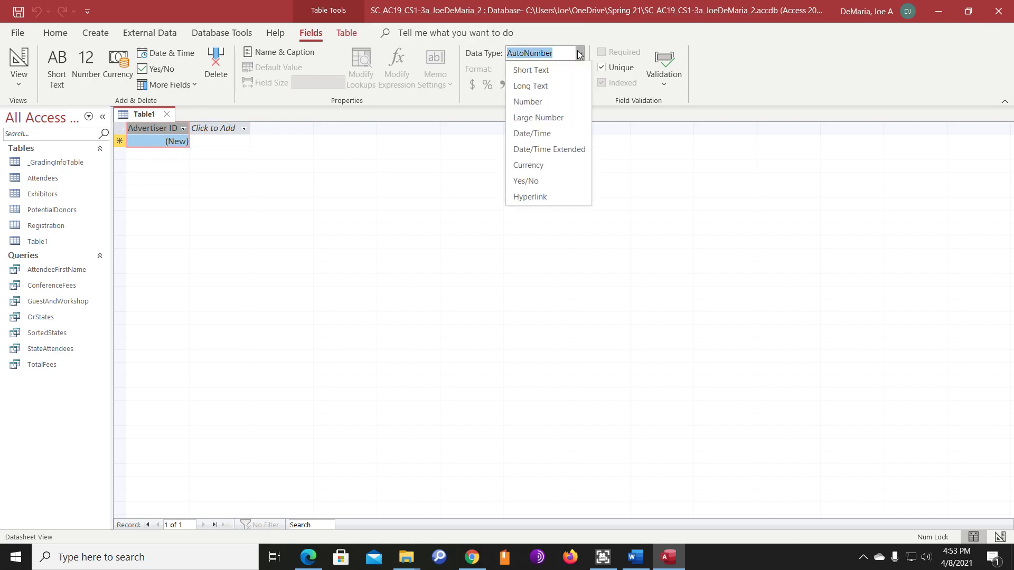
left_click(552, 73)
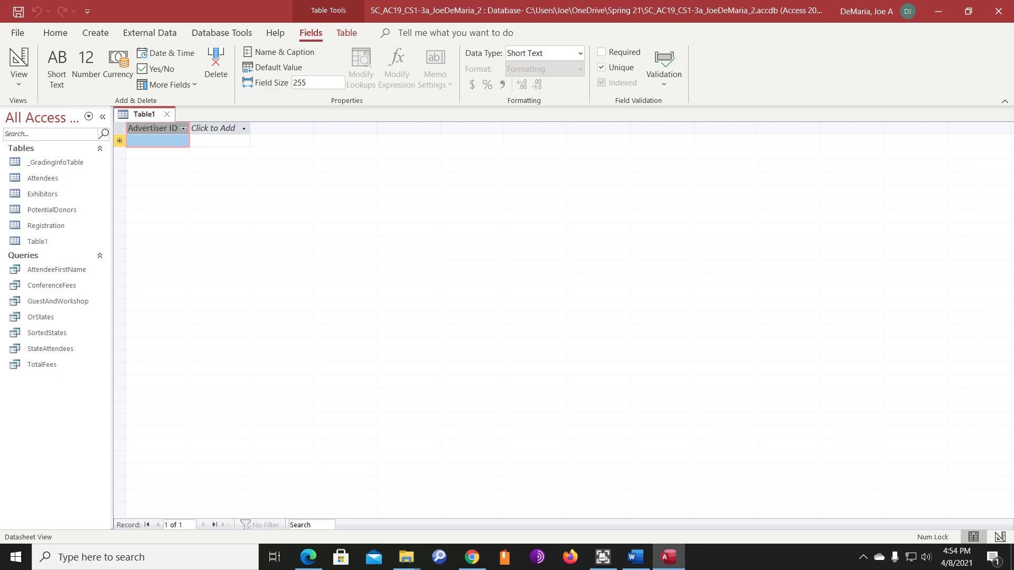
Step: Add a second field named AdvertiserName with the Short Text data type
left_click(213, 125)
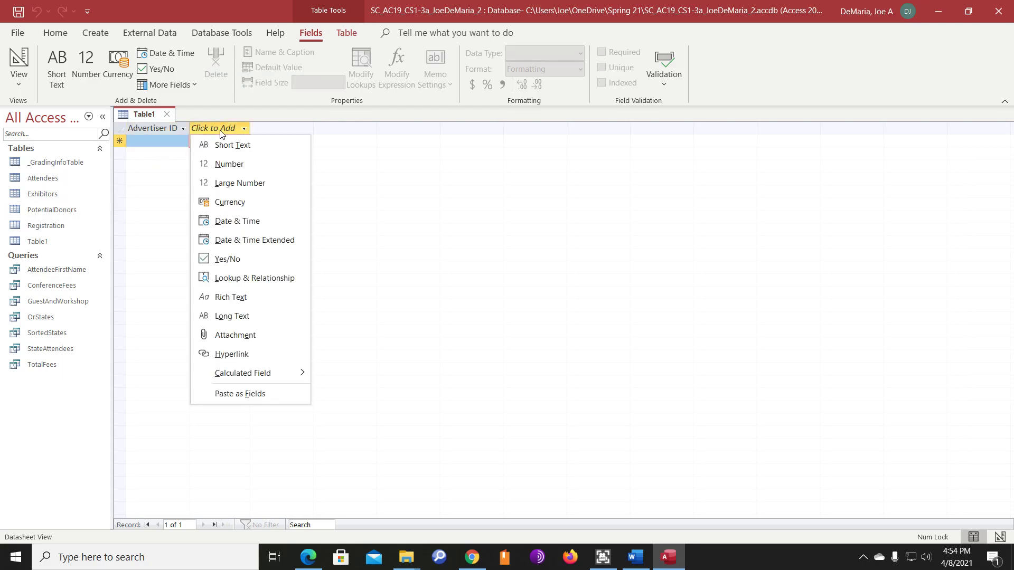
left_click(239, 145)
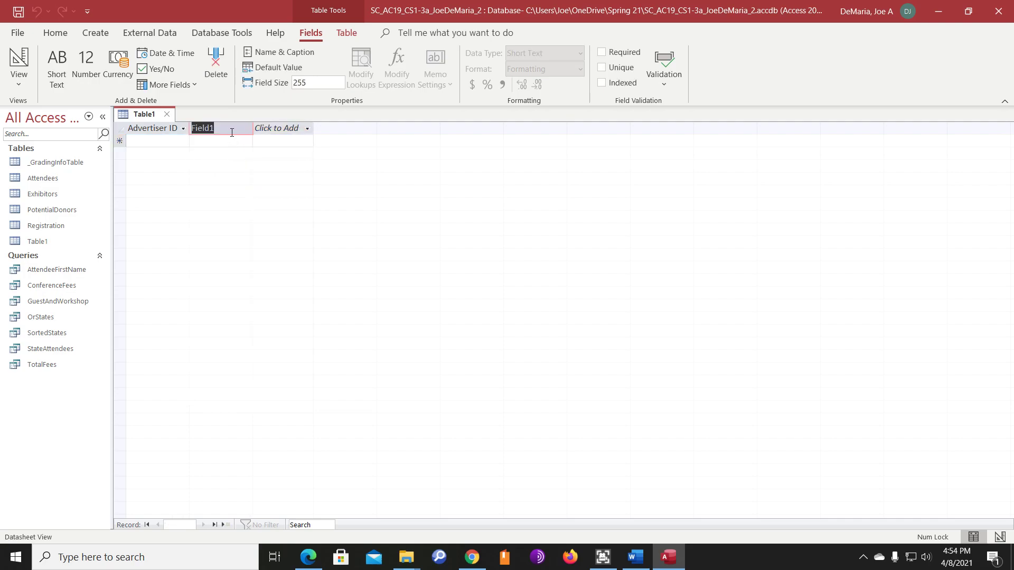
type("Advertiser")
type("Name")
Step: Add a third field named ContactLName with the Short Text data type
left_click(293, 129)
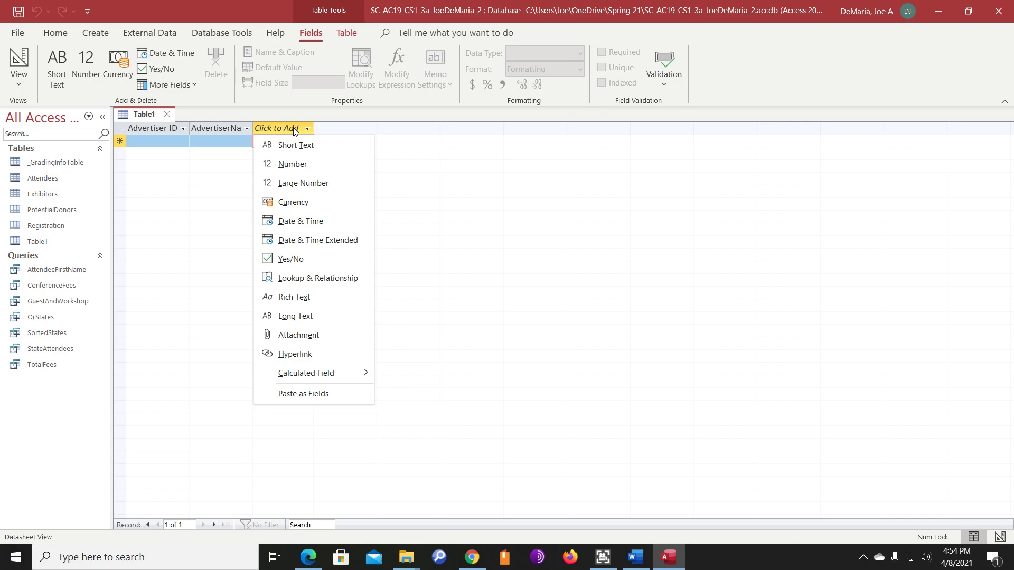
left_click(304, 151)
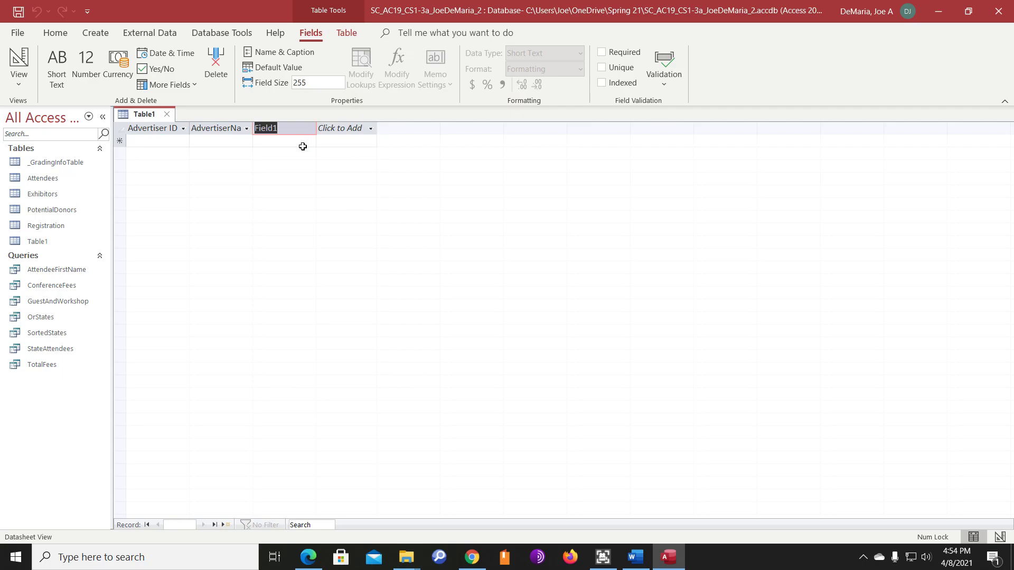
type("Contac")
type("tLName")
key("Tab")
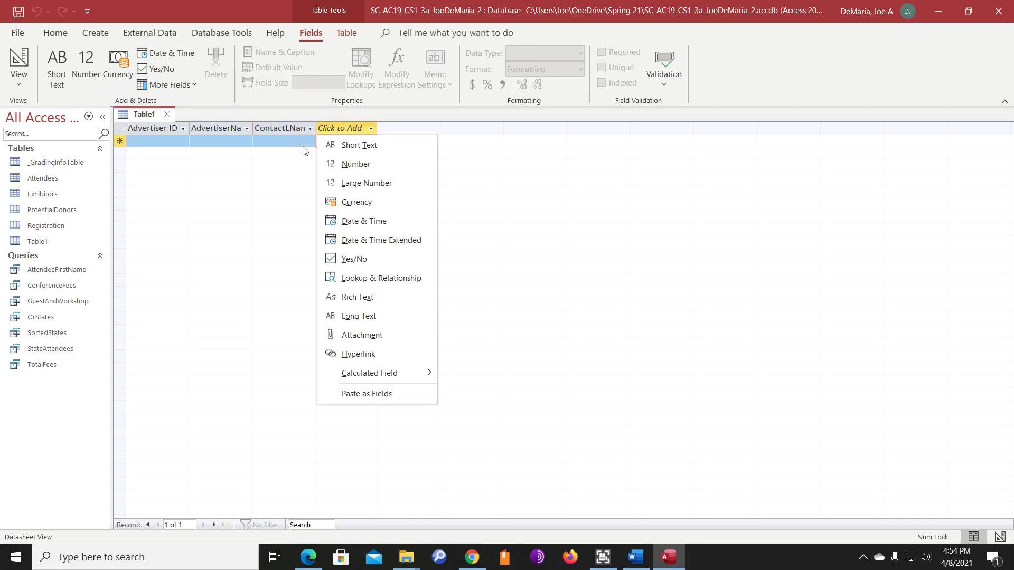
Step: Add a fourth field named ContactFName with the Short Text data type
left_click(371, 147)
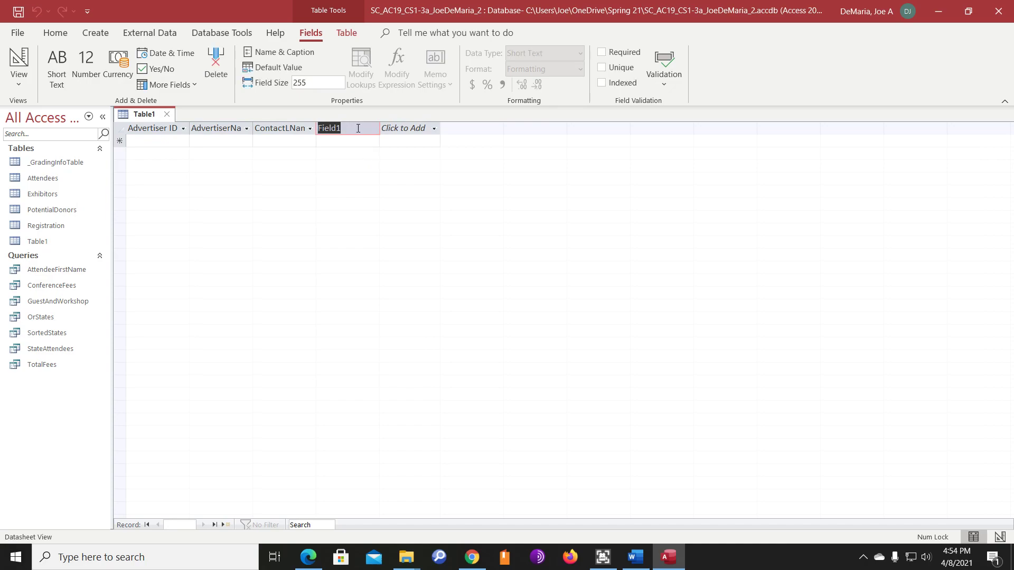
type("ContactFName")
key("Tab")
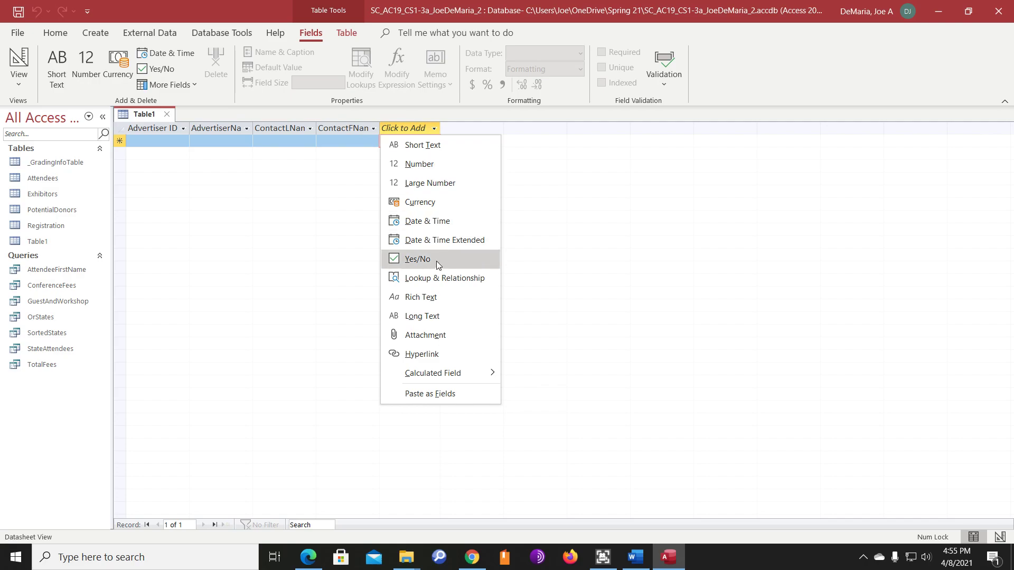
Step: Add a fifth field named Cost with the Currency data type
left_click(432, 207)
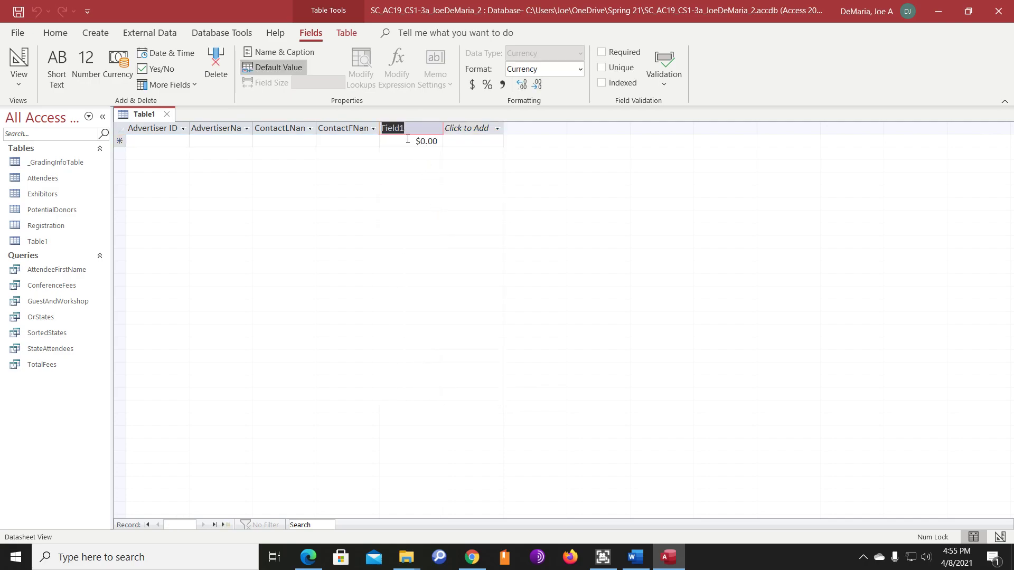
type("Coxt")
key("Return")
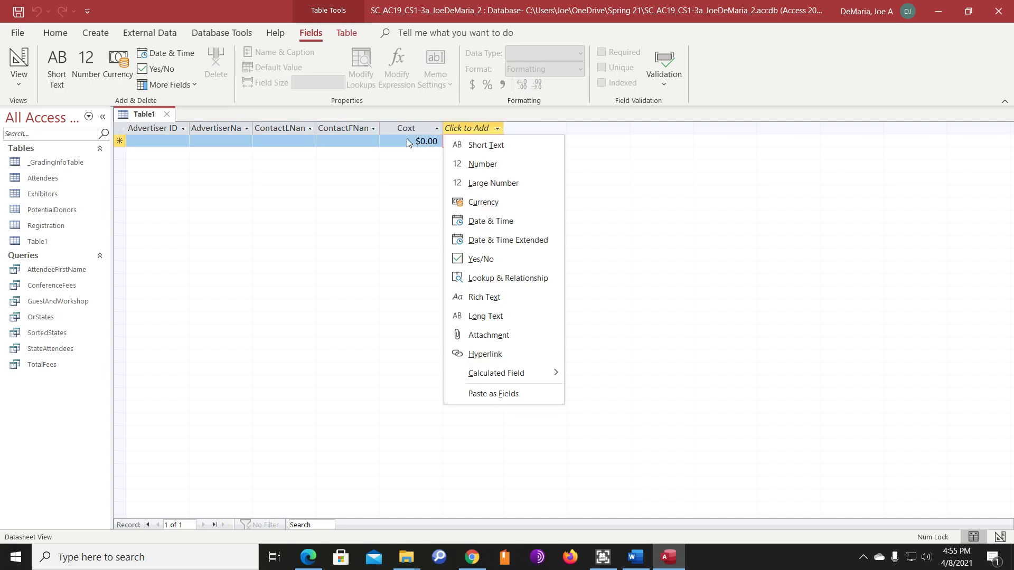
key("Escape")
left_click(411, 128)
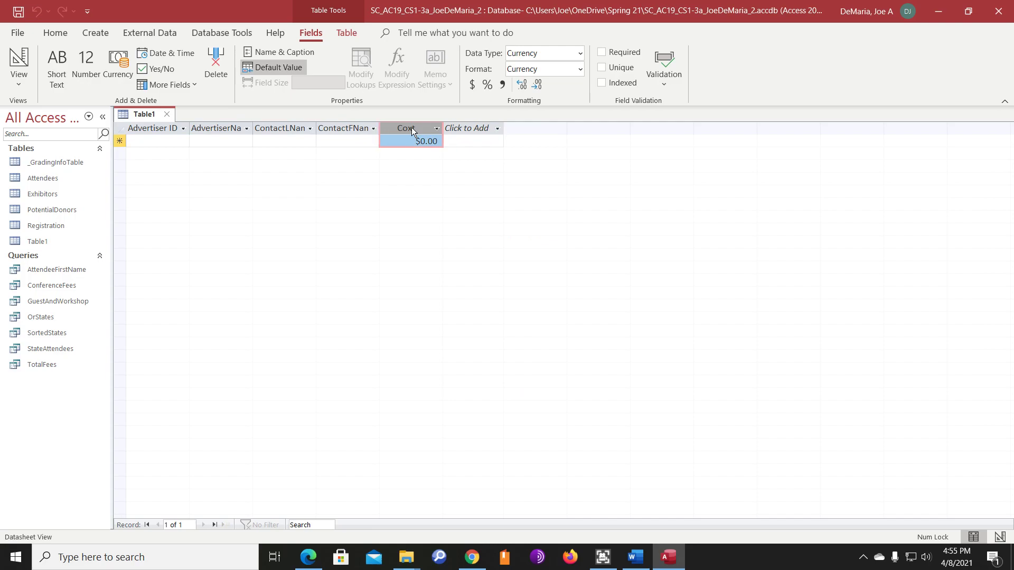
double_click(411, 128)
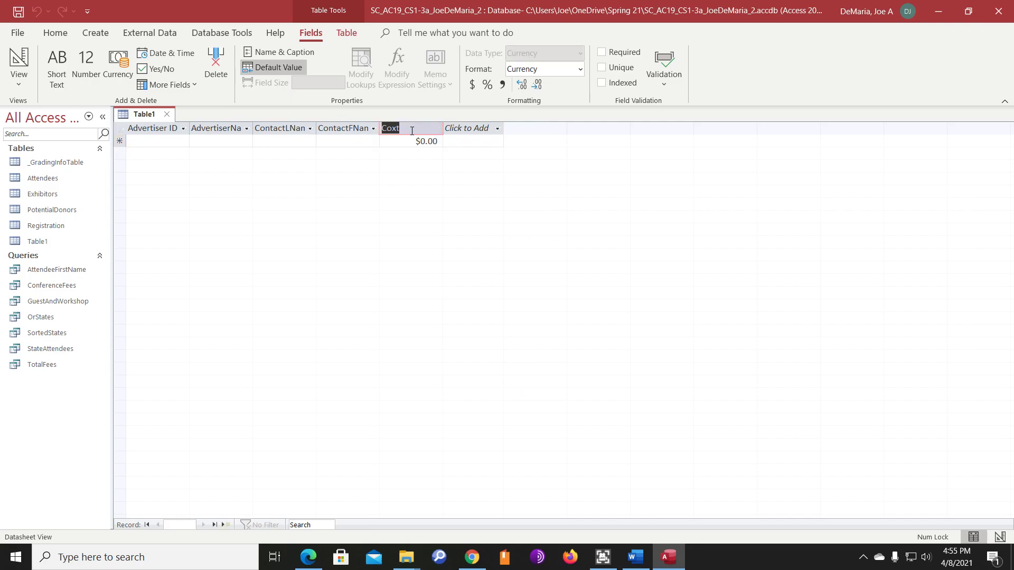
left_click(396, 129)
key("BackSpace")
type("s")
key("Tab")
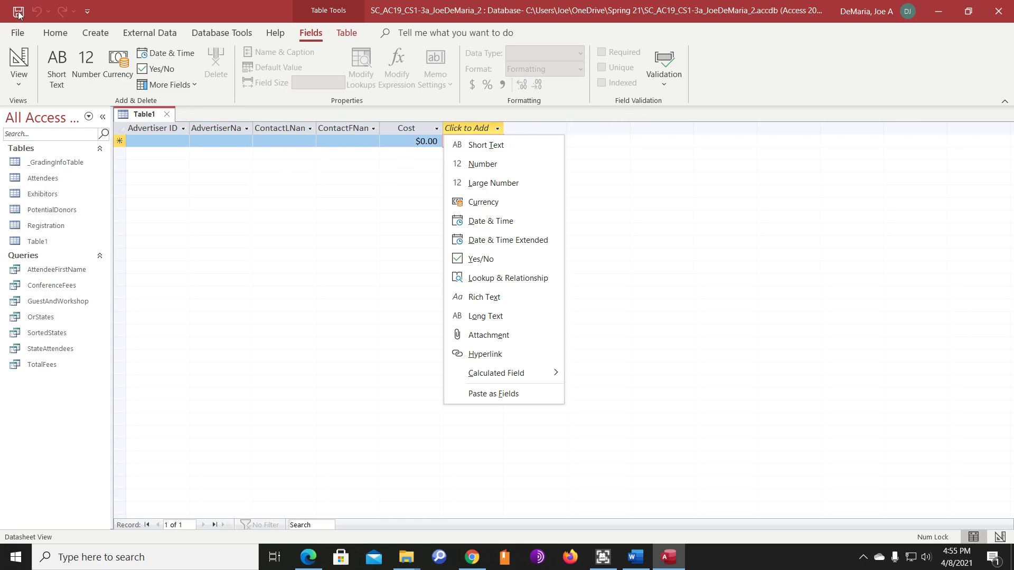
Step: Close the new table and save it under the name Advertisers
left_click(20, 35)
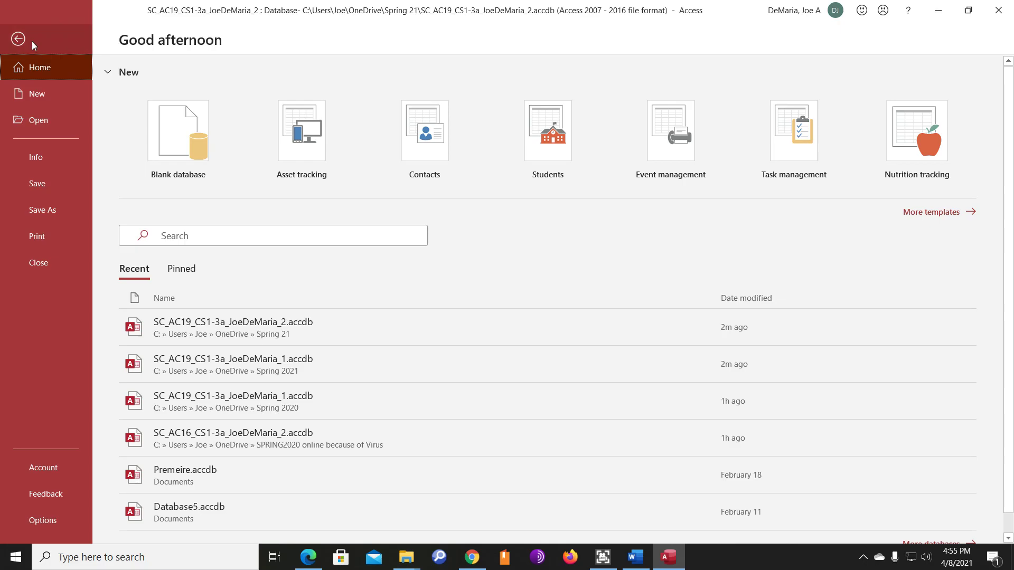
left_click(56, 53)
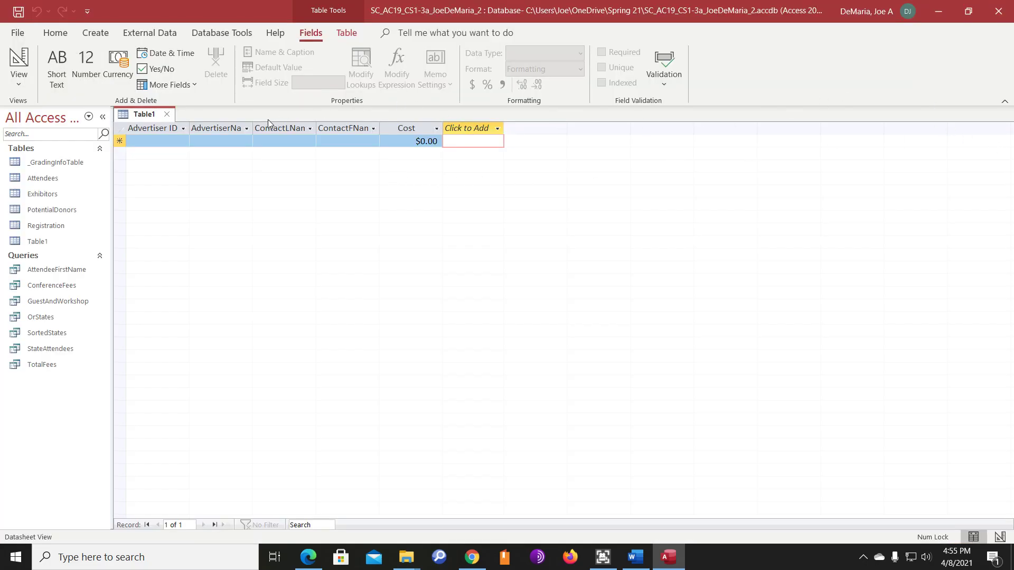
left_click(167, 114)
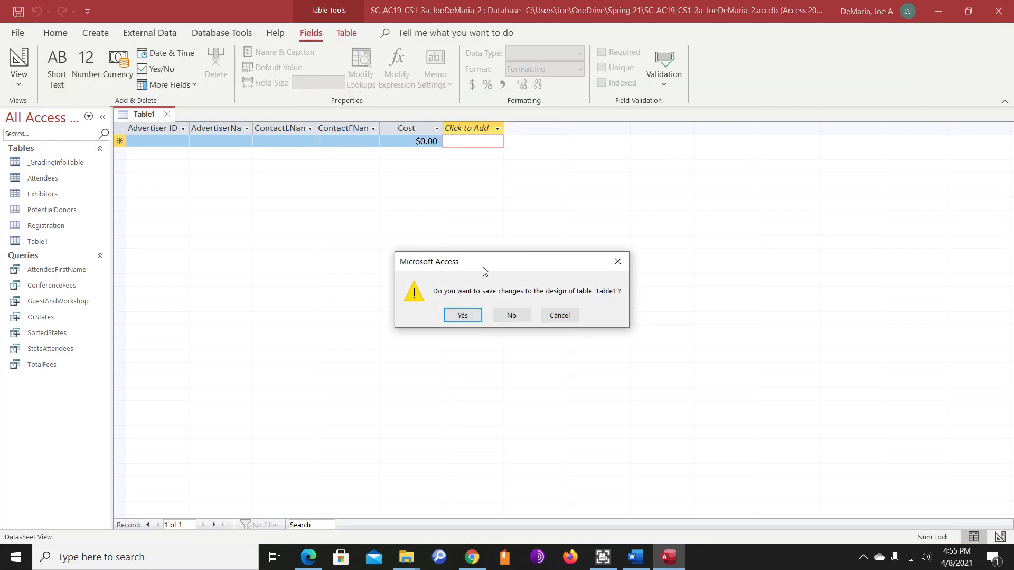
left_click(463, 316)
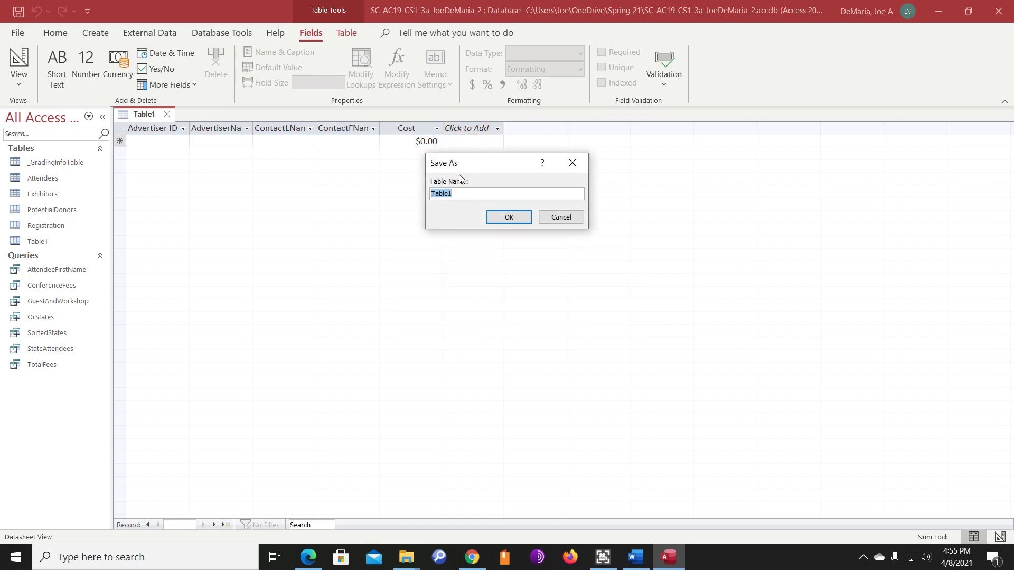
type("Advertisers")
key("Return")
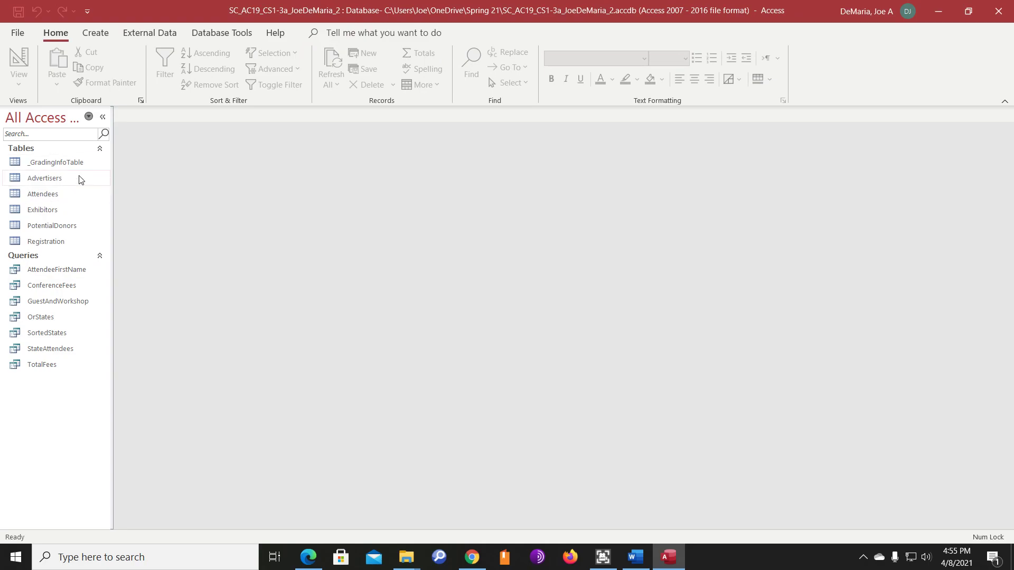
Step: Rename the Advertisers table's first field as AdvertiserID in Design View, then save and close the table
left_click(48, 184)
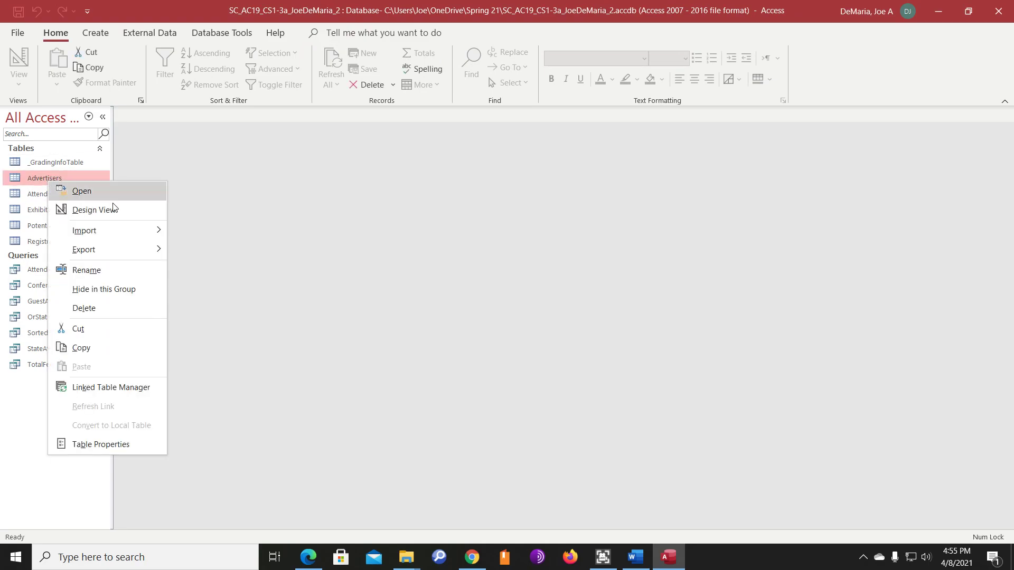
left_click(97, 211)
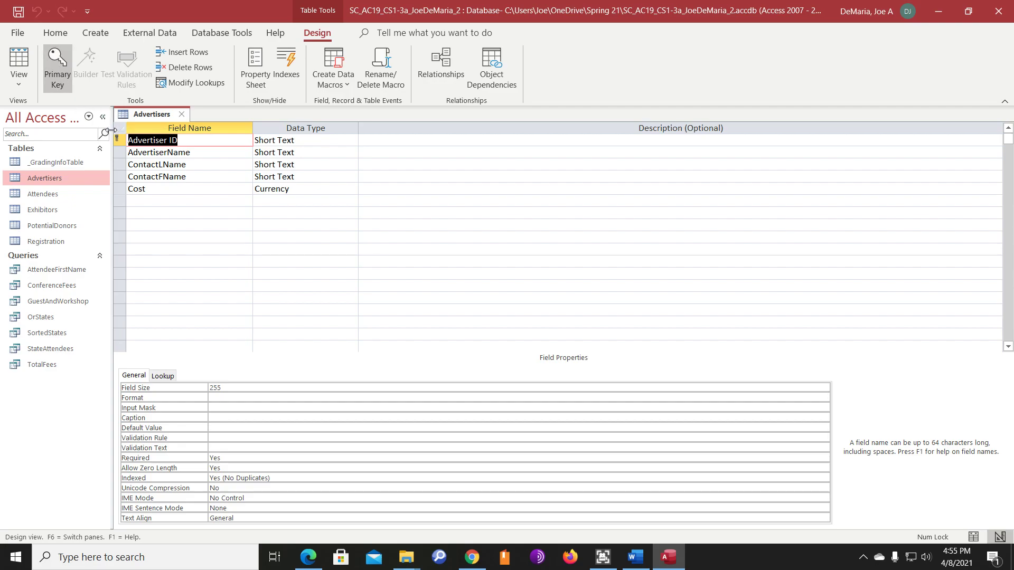
left_click(170, 140)
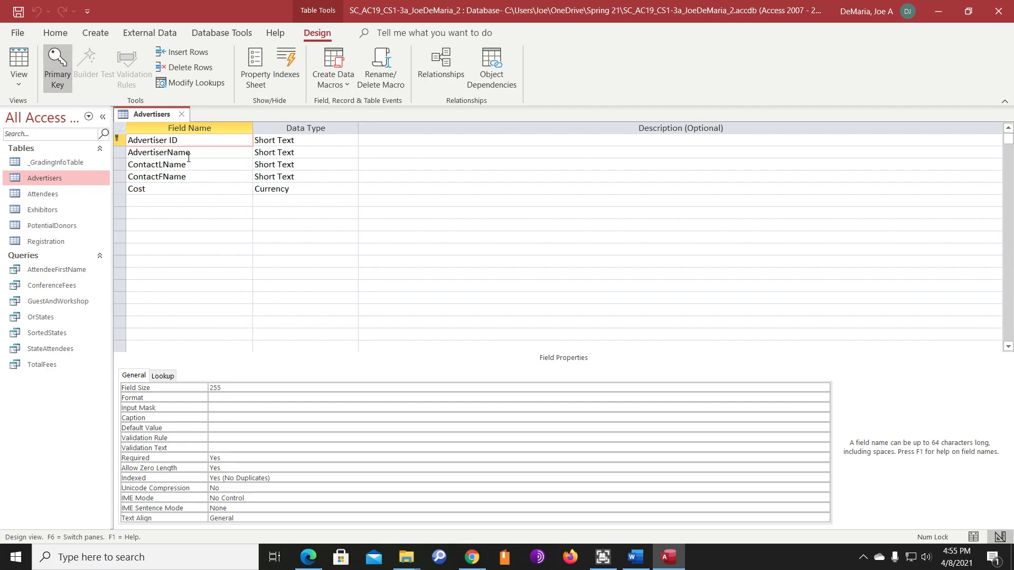
key("BackSpace")
key("Tab")
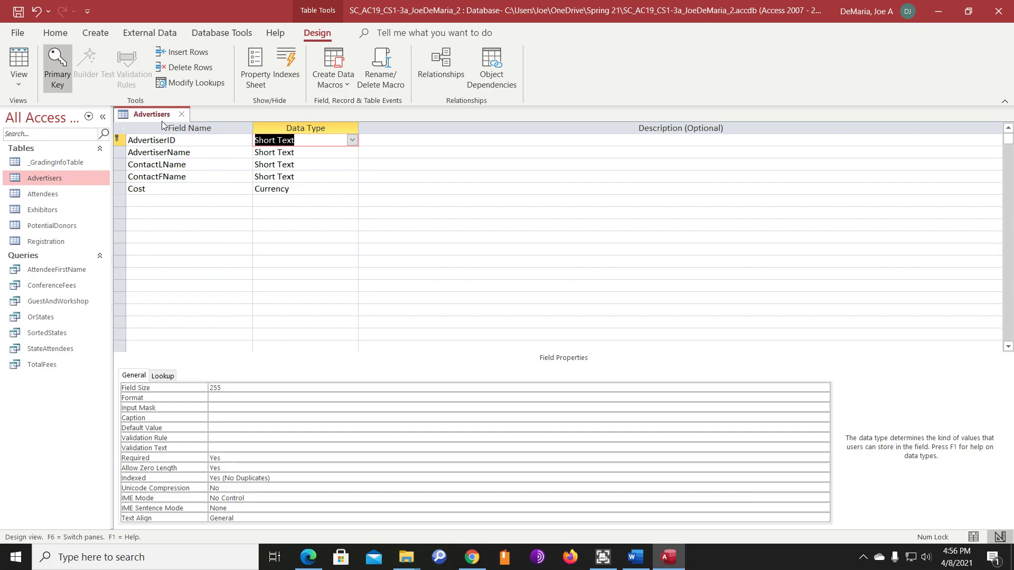
left_click(181, 114)
left_click(456, 314)
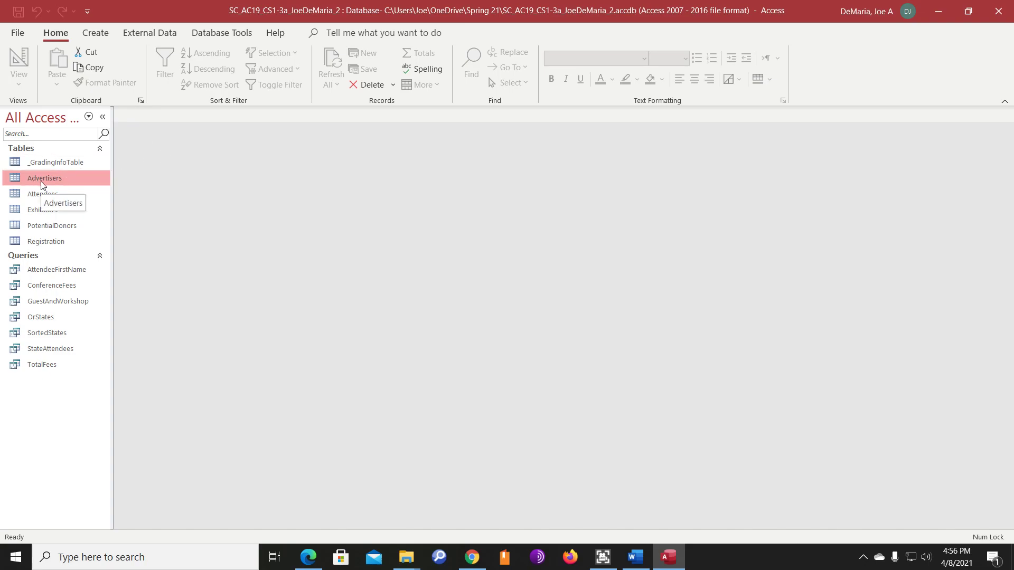
Step: Start an Excel import with Support_AC19_CS1-3a_Advertisers.xlsx from the Spring 2021 folder as the source file
left_click(150, 34)
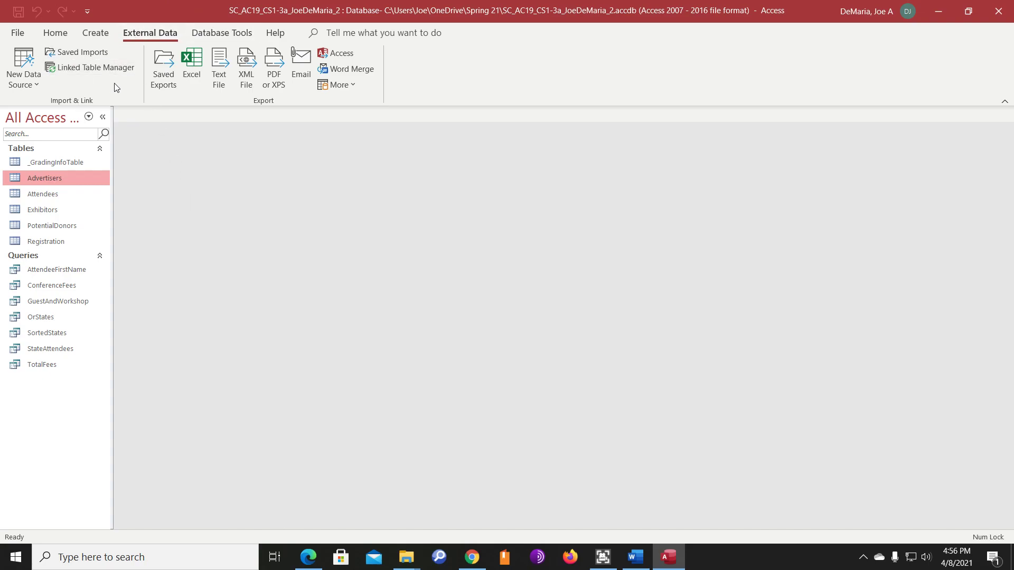
left_click(37, 87)
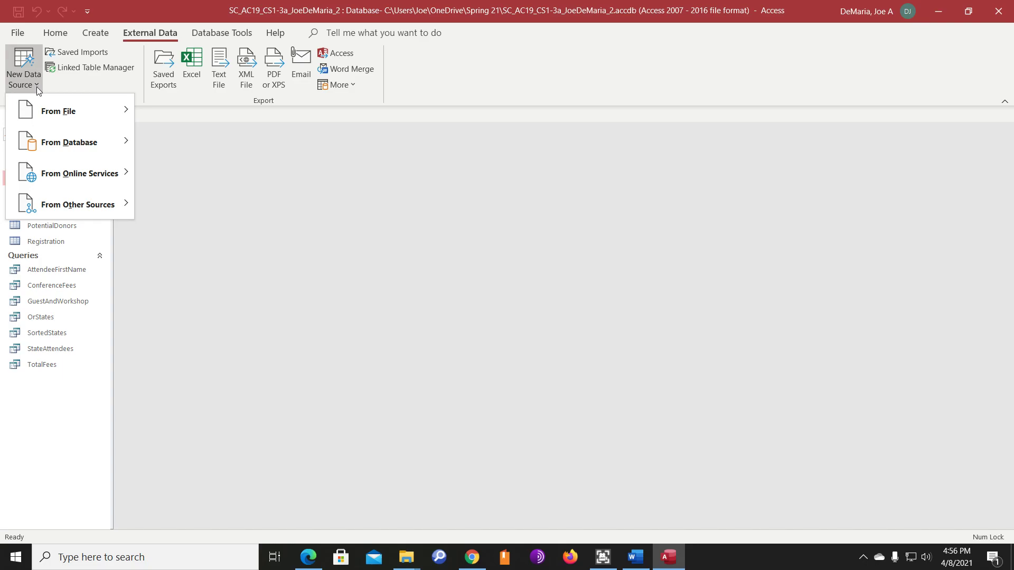
mouse_move(58, 118)
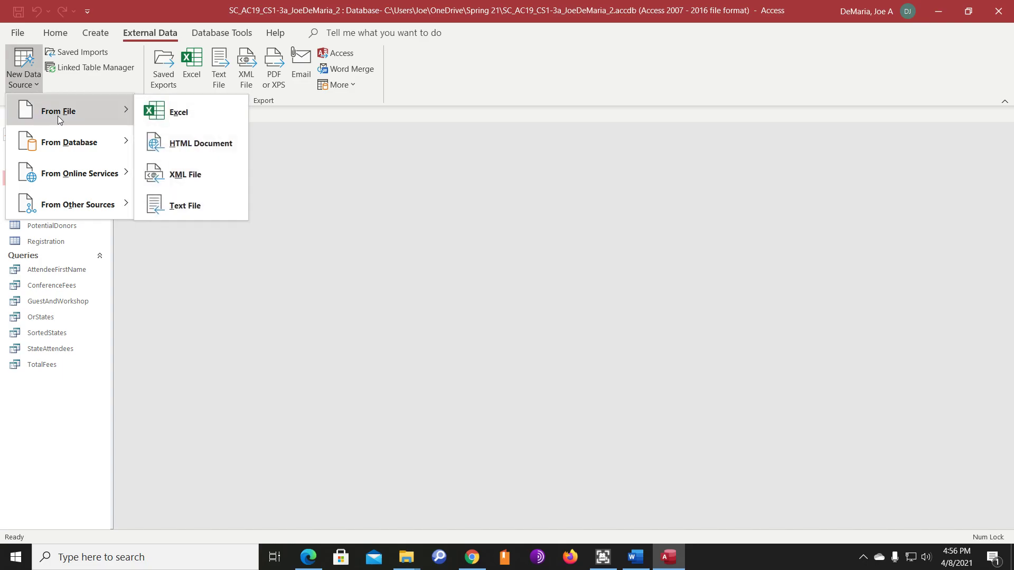
left_click(179, 113)
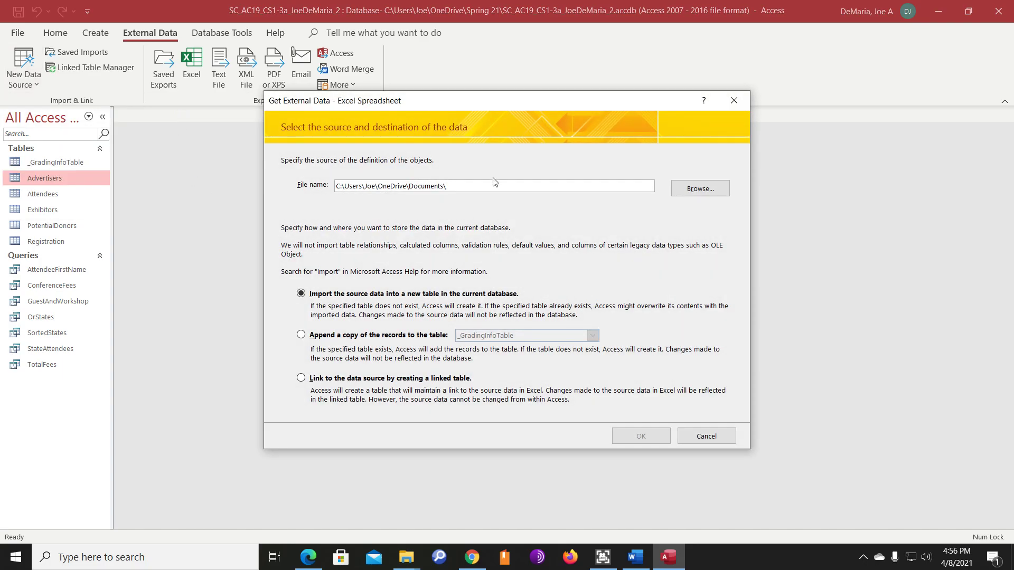
left_click(697, 188)
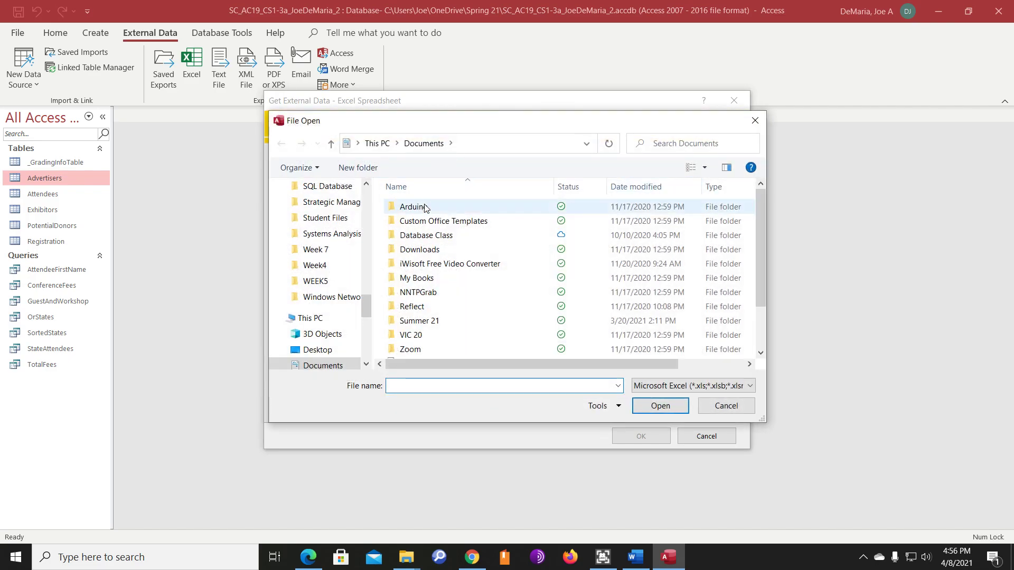
scroll(338, 267, "up", 2)
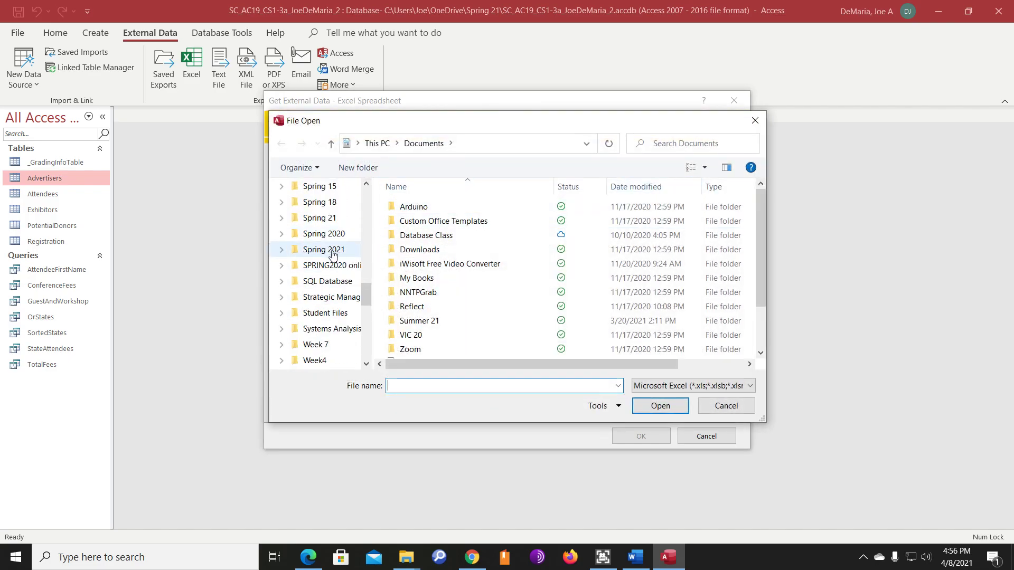
left_click(333, 251)
left_click(486, 209)
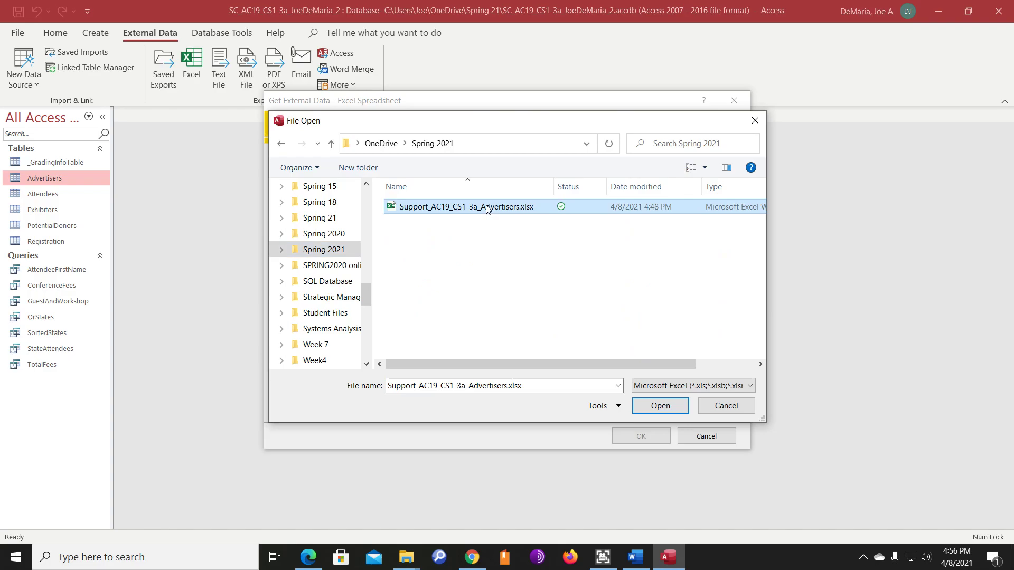
left_click(670, 409)
Step: Append the Sheet1 records to the Advertisers table without saving the import steps, and view the imported records in the table
left_click(302, 336)
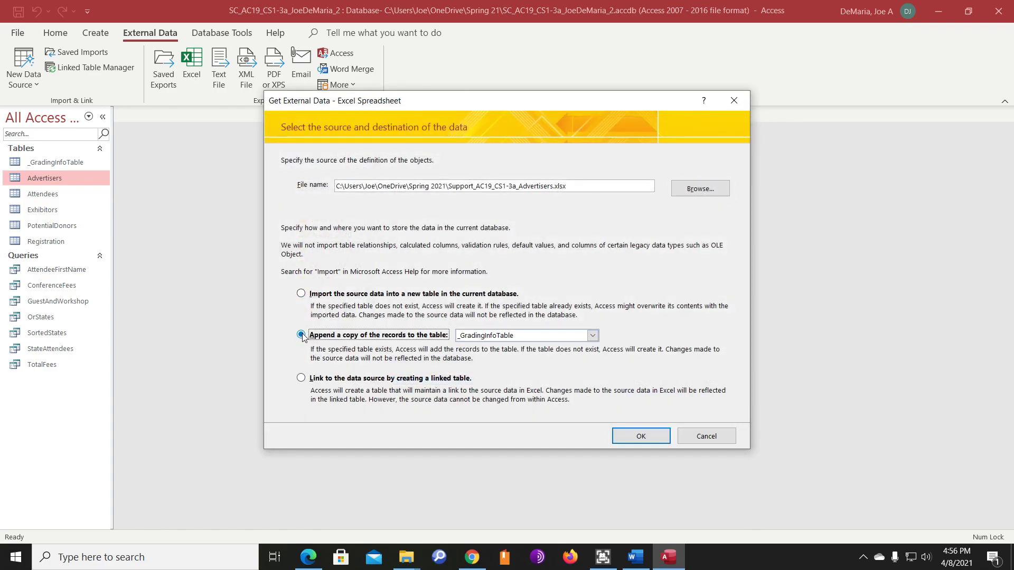
left_click(592, 336)
left_click(501, 356)
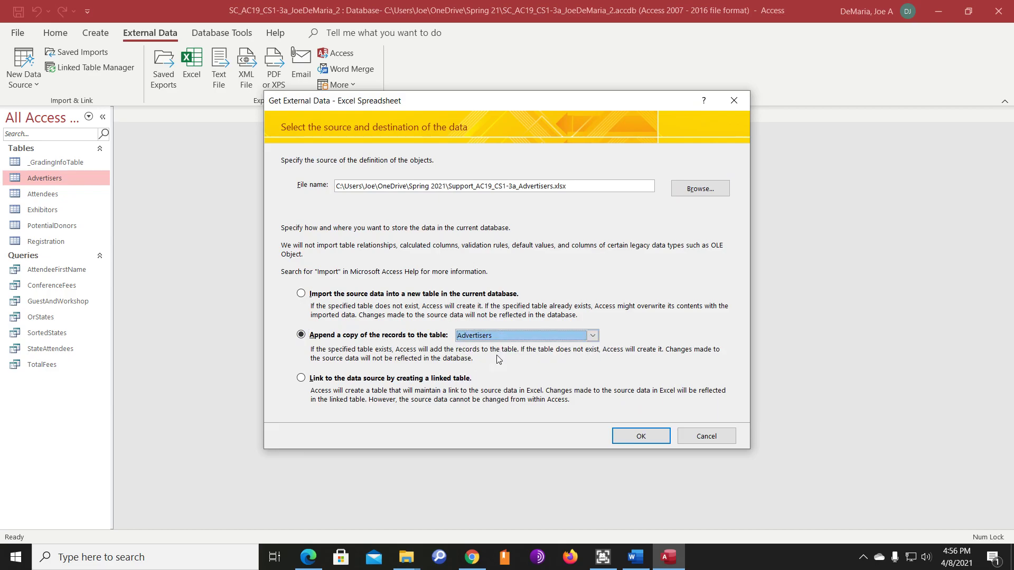
left_click(644, 436)
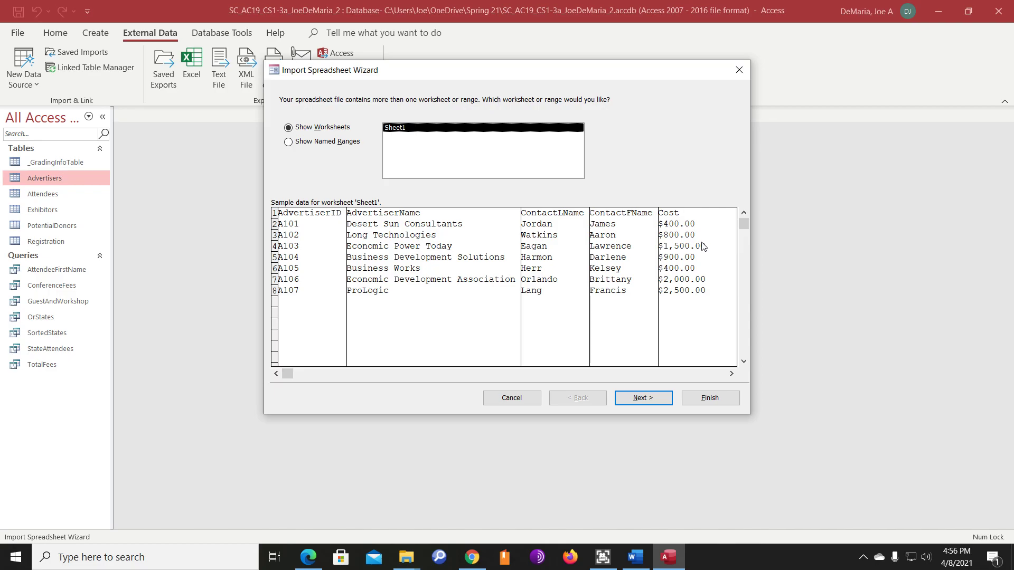
left_click(642, 399)
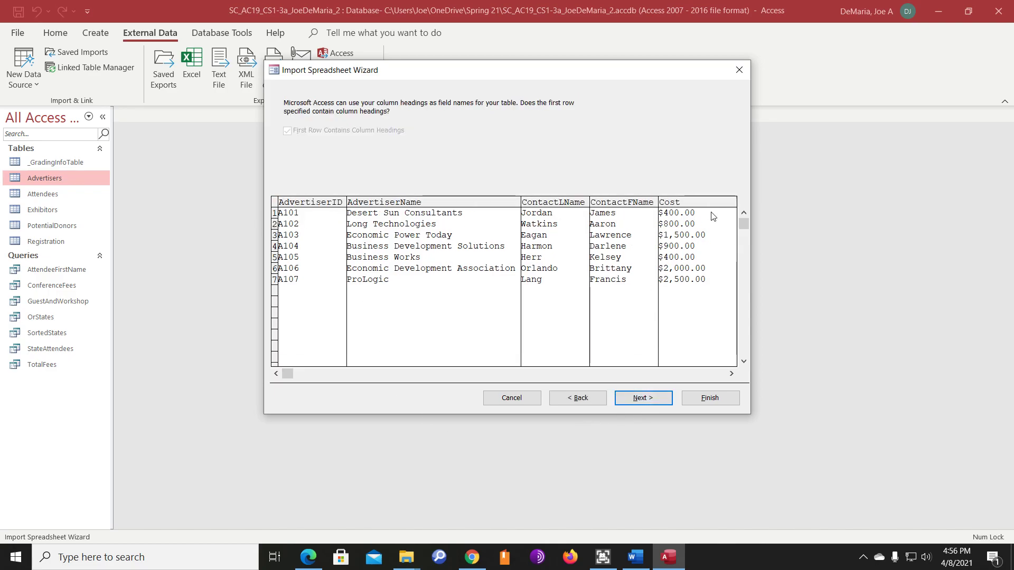
left_click(651, 403)
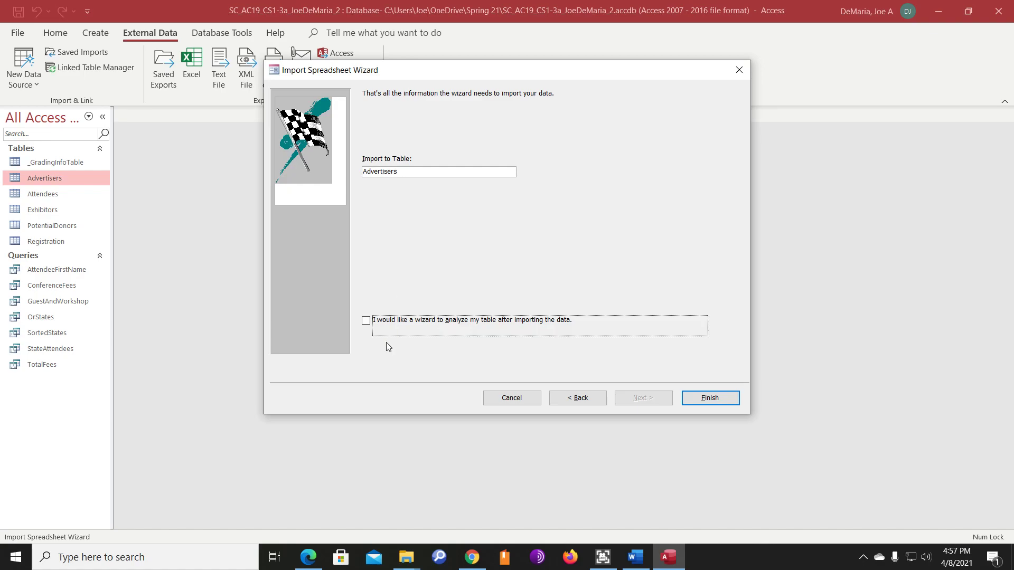
left_click(715, 394)
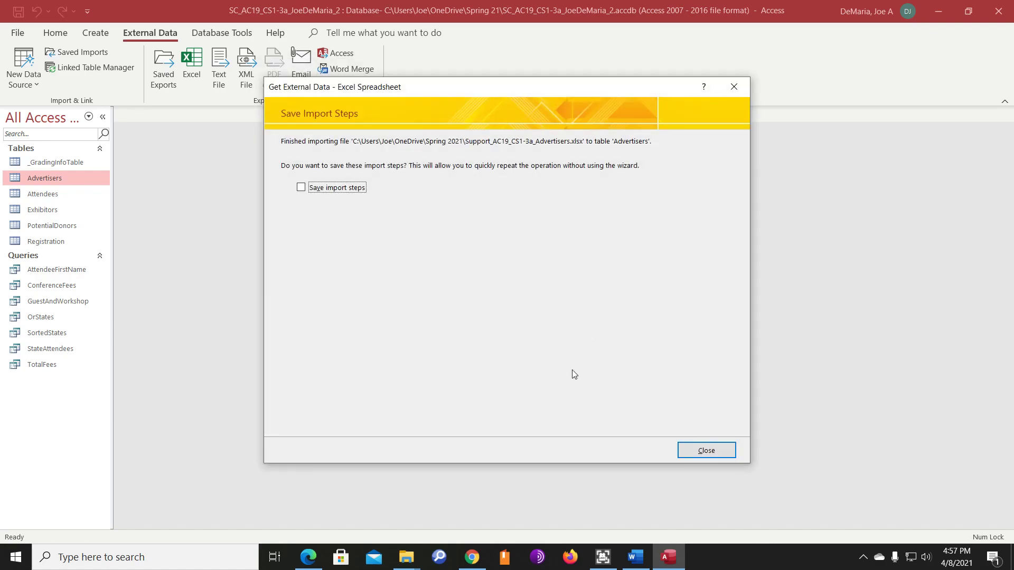
left_click(720, 449)
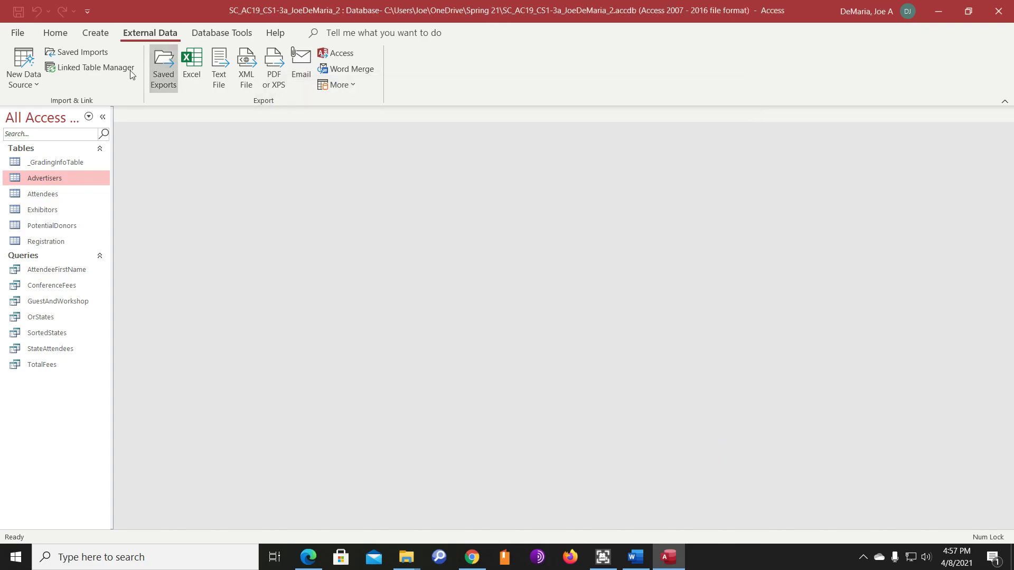
double_click(55, 178)
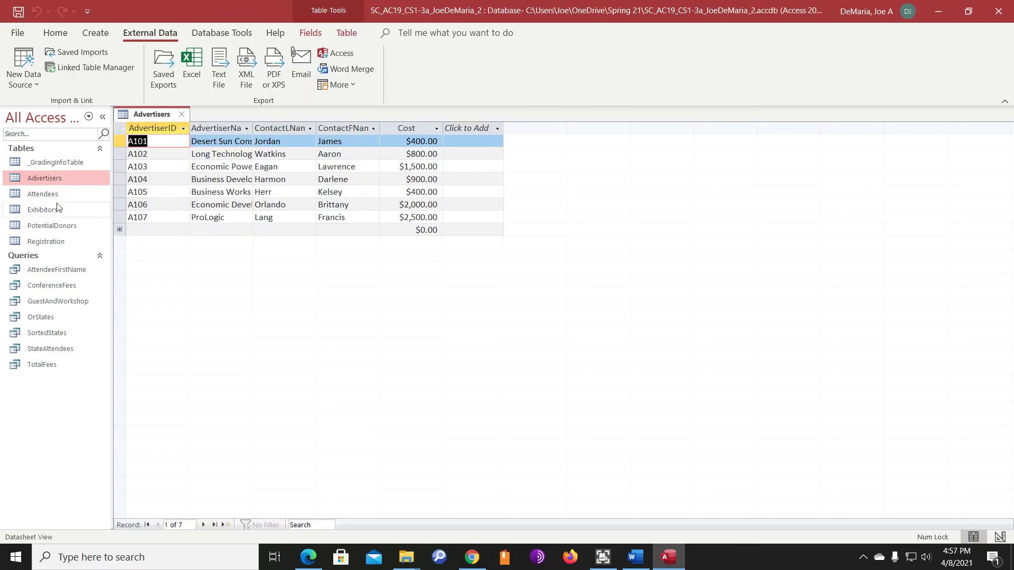
left_click(182, 115)
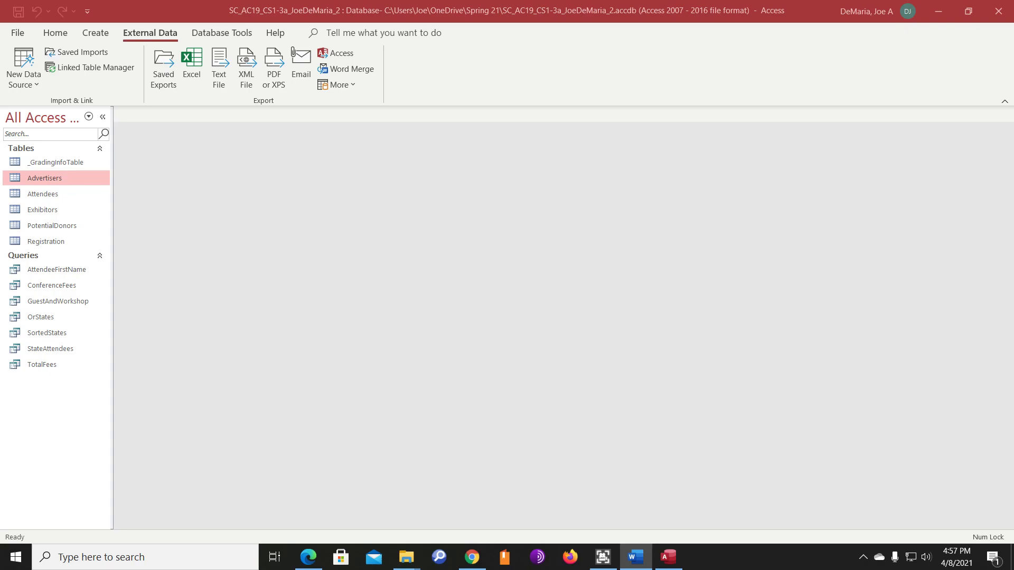
Step: Create a new table in Design View with a Short Text field named SponsorID and a field size of 4
left_click(102, 32)
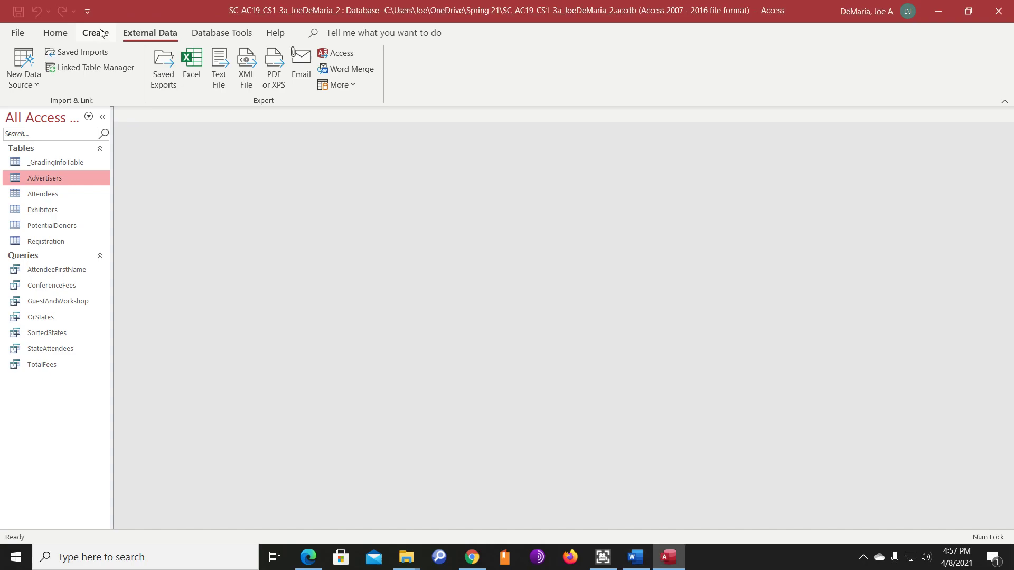
left_click(101, 33)
left_click(105, 75)
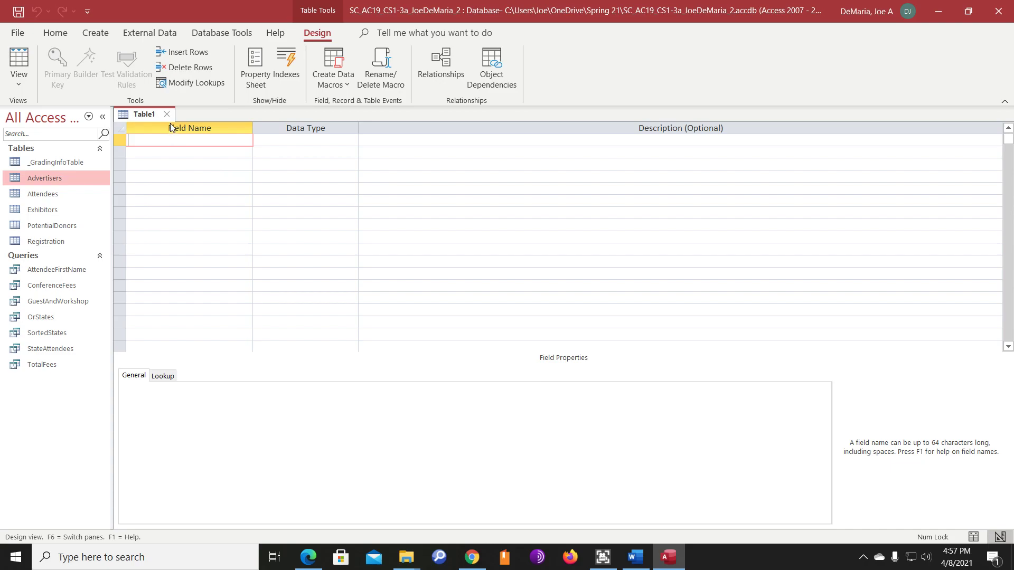
type("SponsorID")
left_click(330, 140)
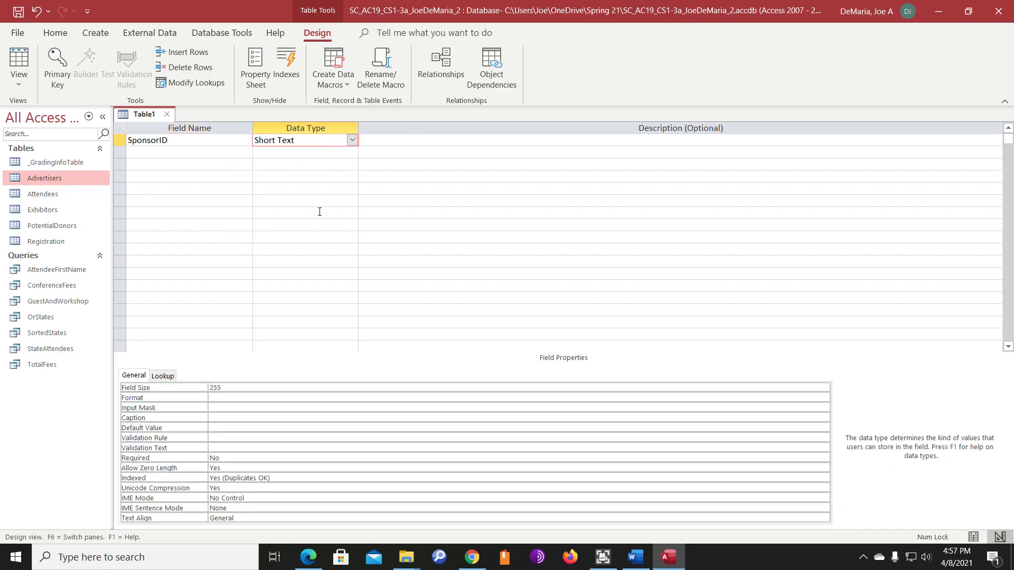
left_click(192, 391)
type("4")
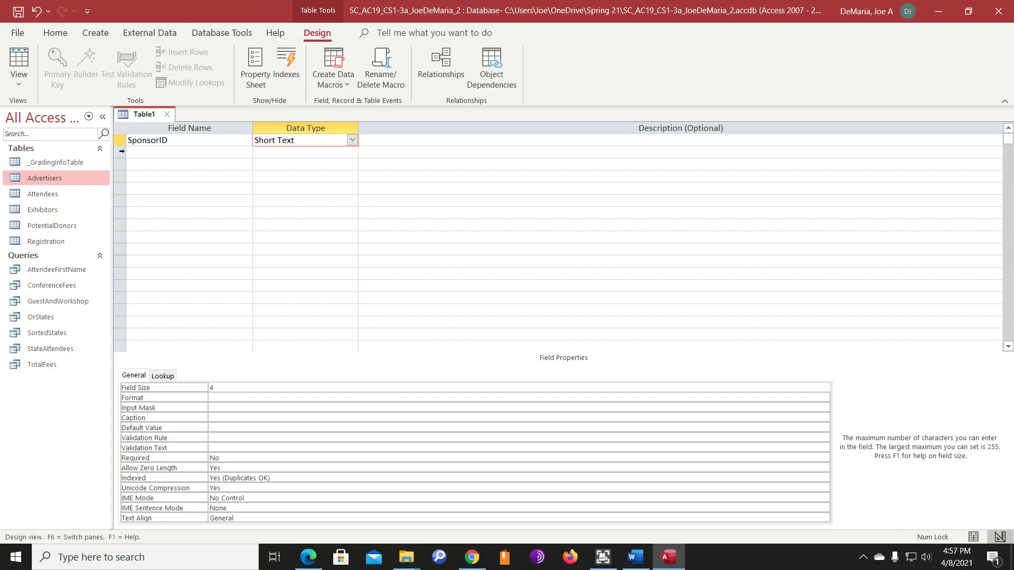
Step: Set the SponsorID field as the new table's primary key
left_click(168, 150)
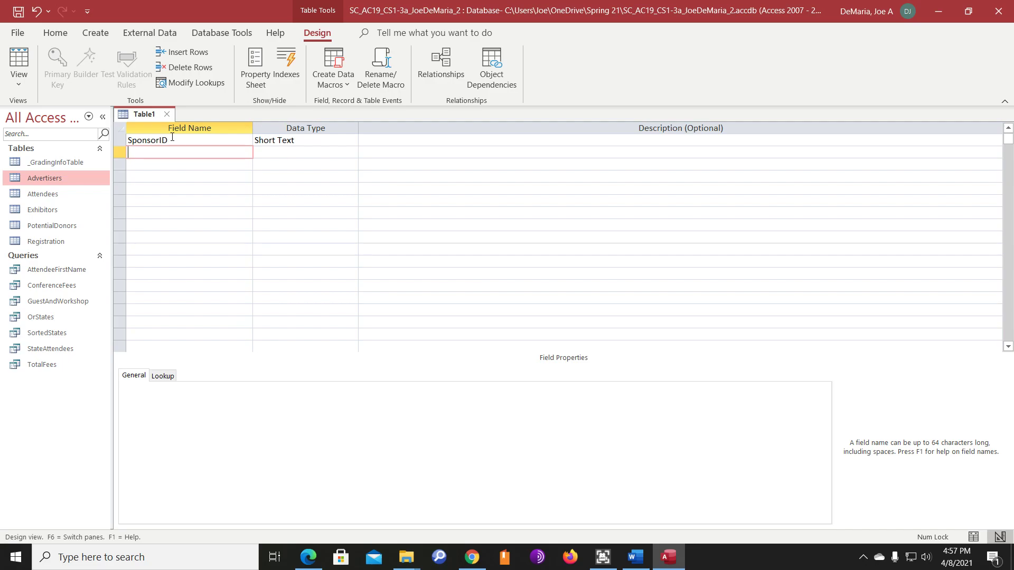
left_click(172, 138)
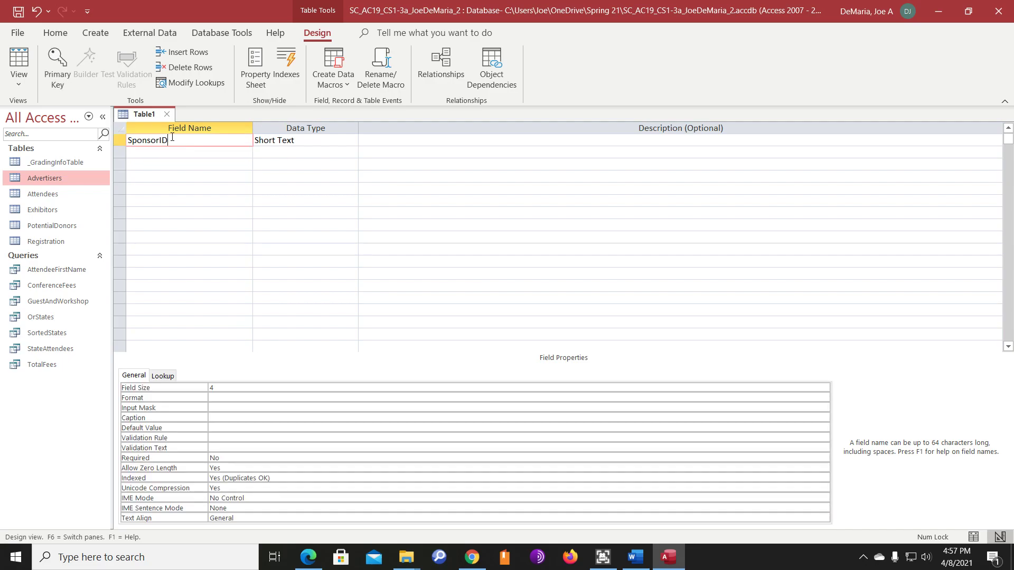
left_click(57, 63)
Step: Add a second field named SponsorName with the Short Text data type
left_click(150, 153)
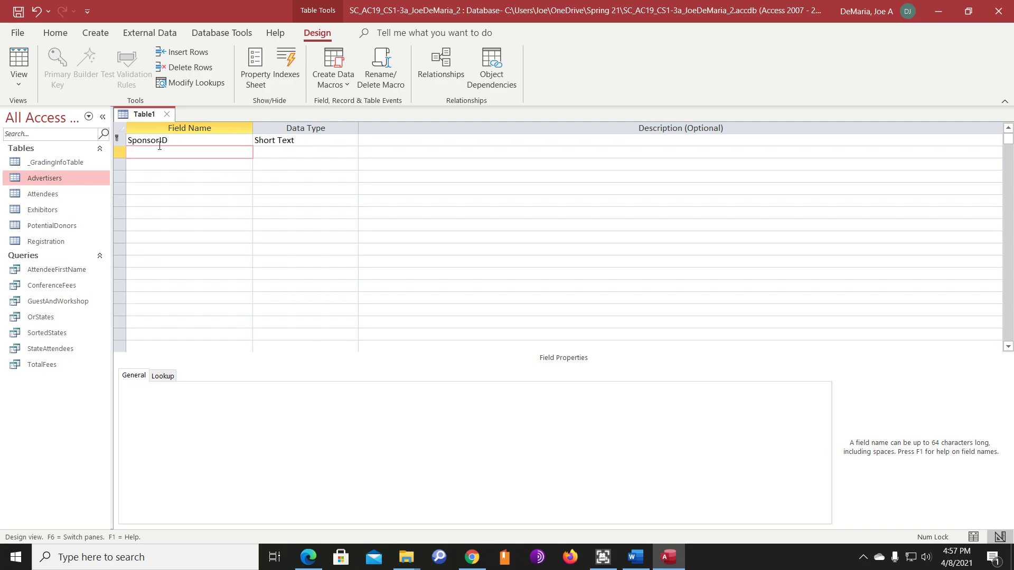
type("SponsorName")
left_click(307, 151)
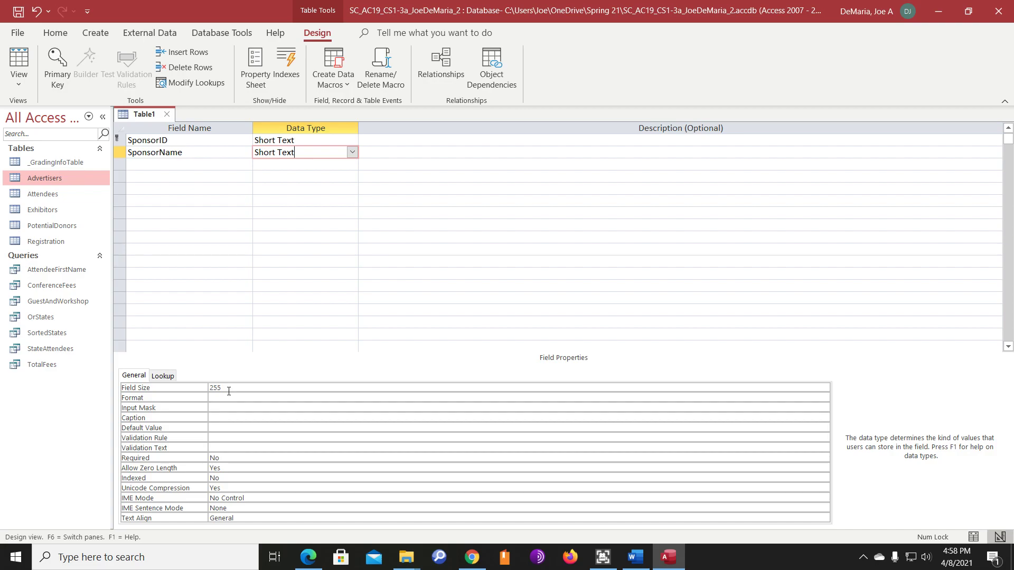
left_click(200, 160)
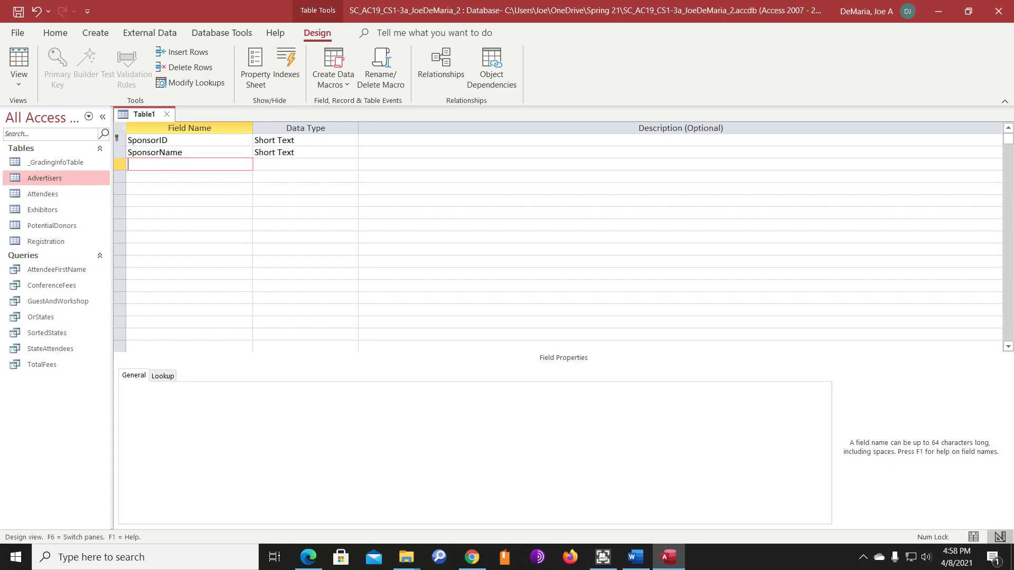
Step: Add a third field named Amount with the Currency data type to the new table's design
type("Amount")
left_click(327, 163)
left_click(351, 164)
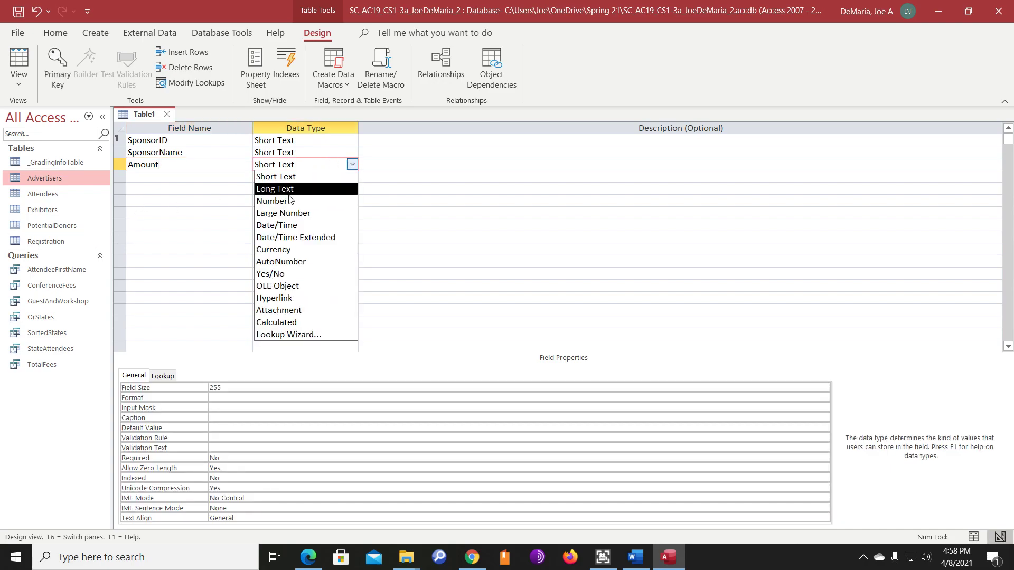
left_click(300, 252)
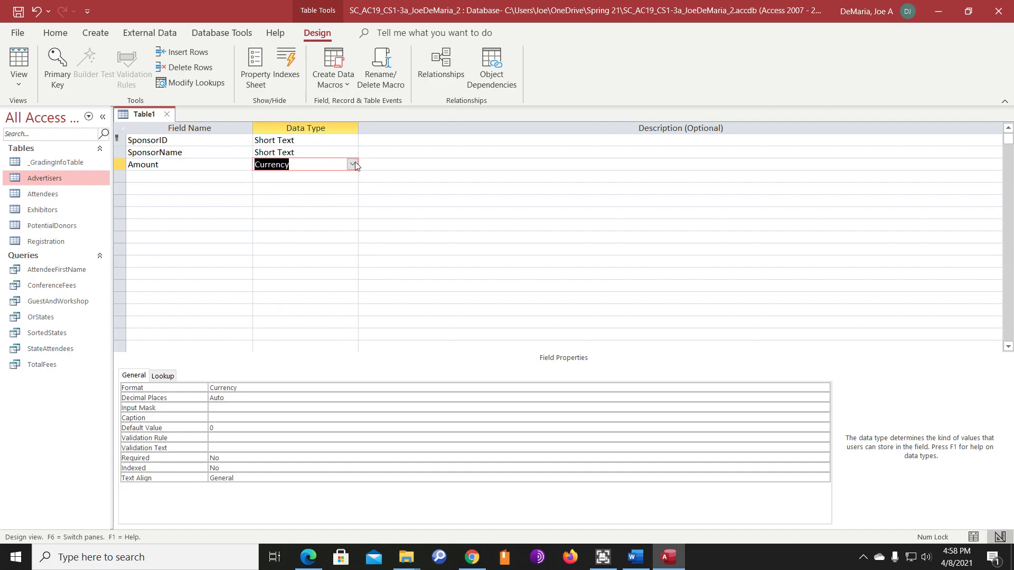
Step: Close the new table's design and save the table as Sponsors
left_click(167, 115)
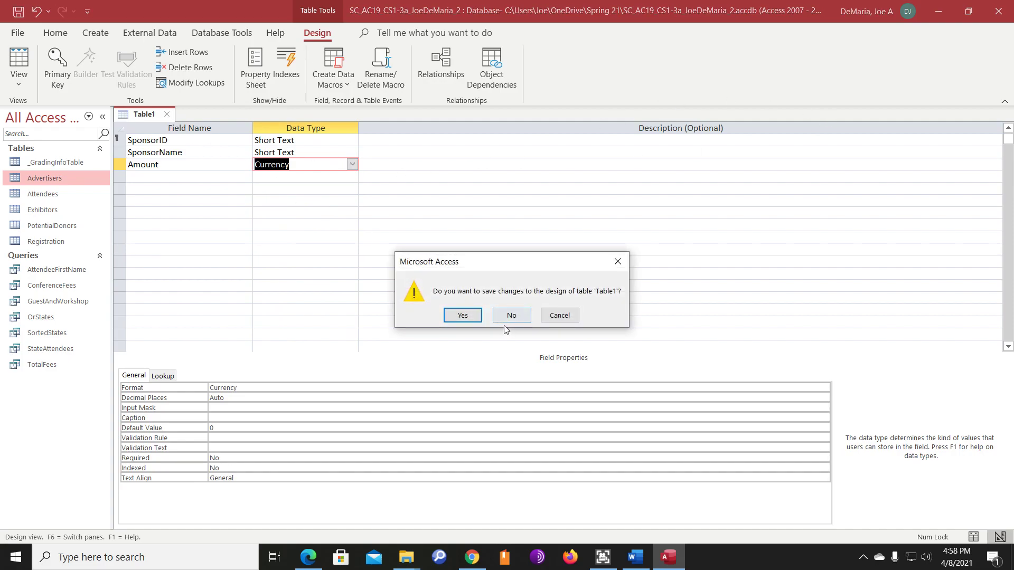
left_click(466, 315)
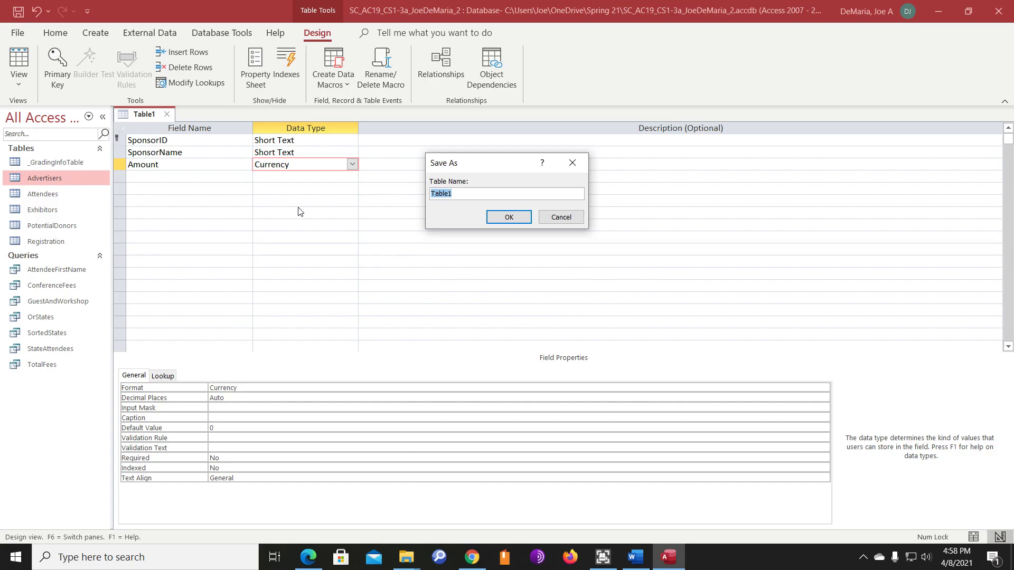
type("Sponsors")
key("Return")
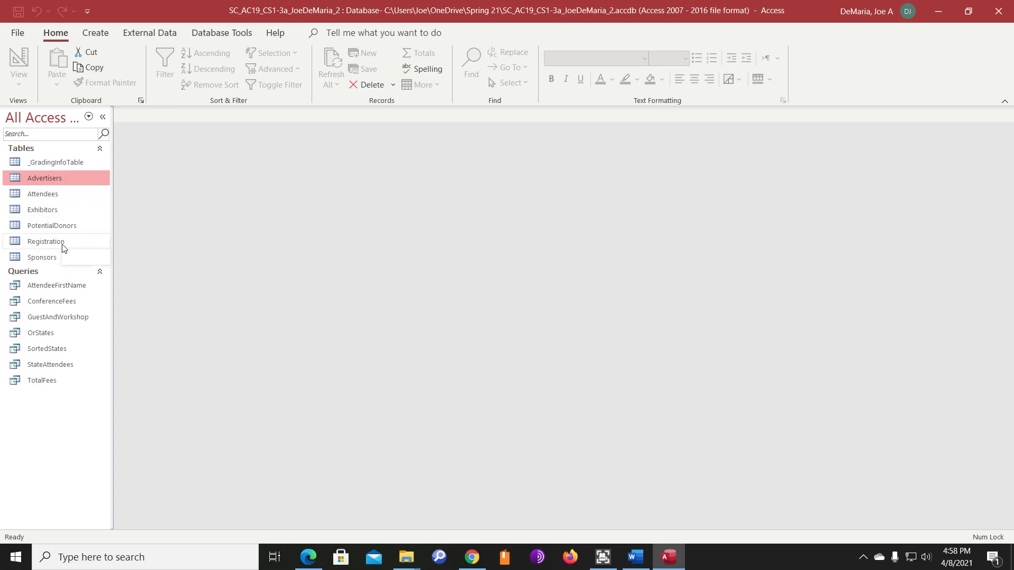
Step: Open the Sponsors table in Datasheet View and fit the SponsorName column's width to its heading
left_click(49, 254)
left_click(60, 180)
double_click(53, 258)
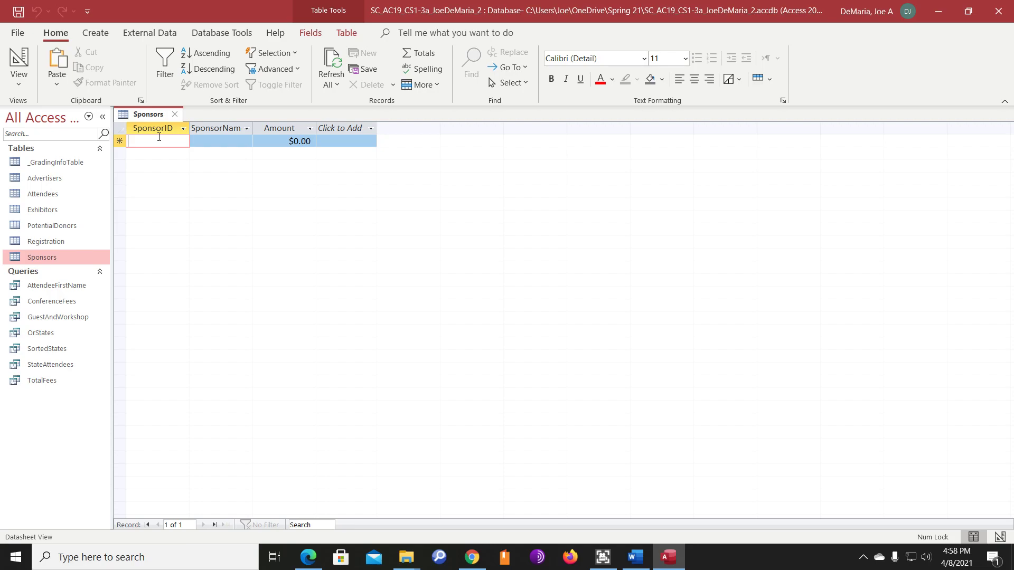
double_click(253, 127)
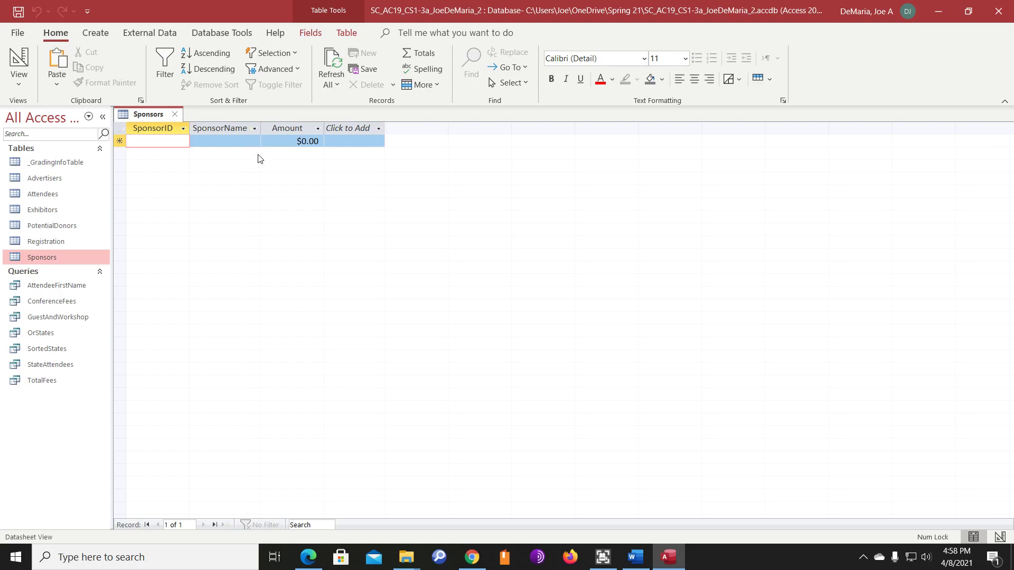
Step: Enter S020 as the SponsorID of the first Sponsors record
left_click(162, 136)
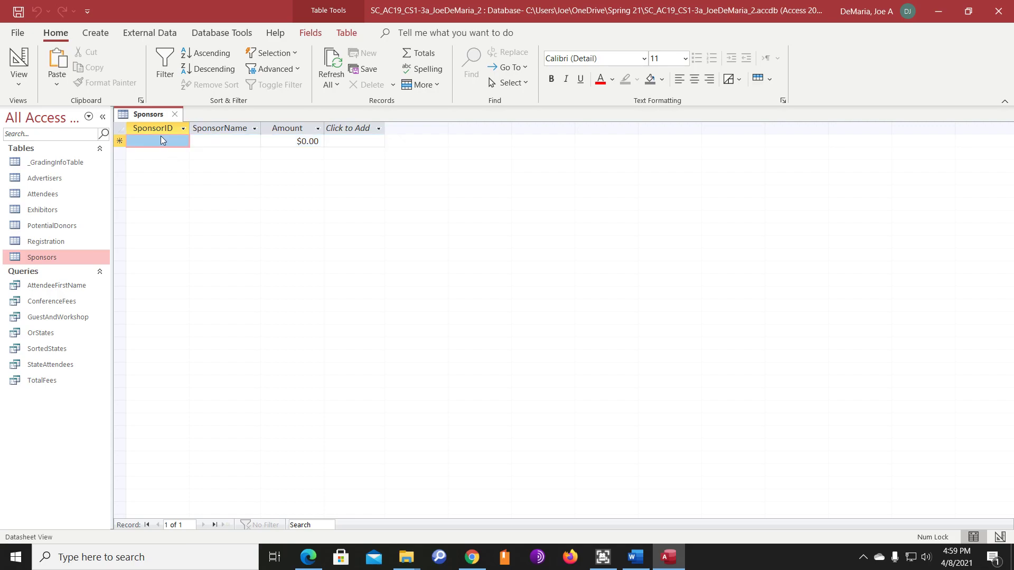
left_click(158, 142)
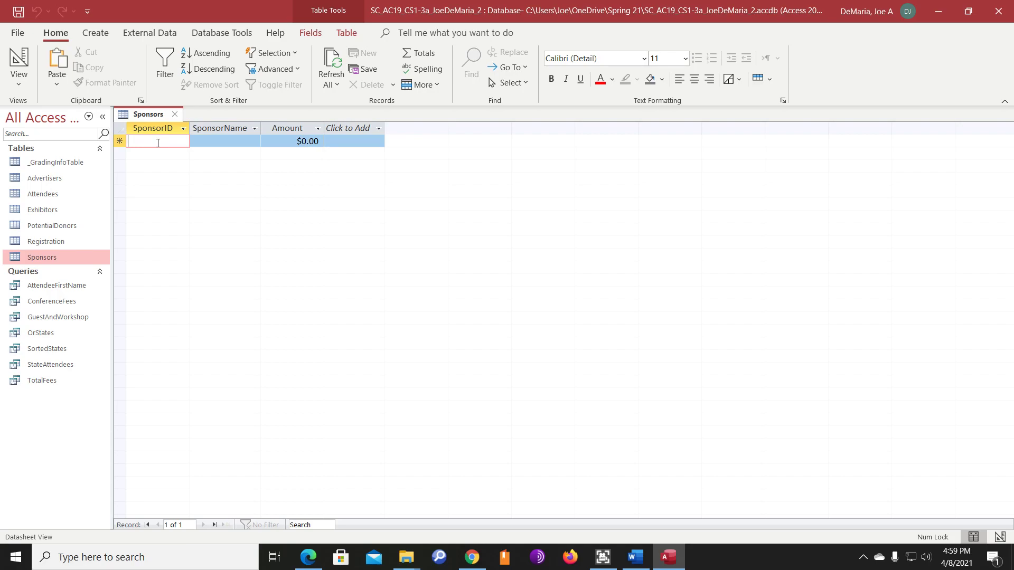
type("8020")
key("BackSpace")
key("BackSpace")
key("BackSpace")
key("BackSpace")
type("S")
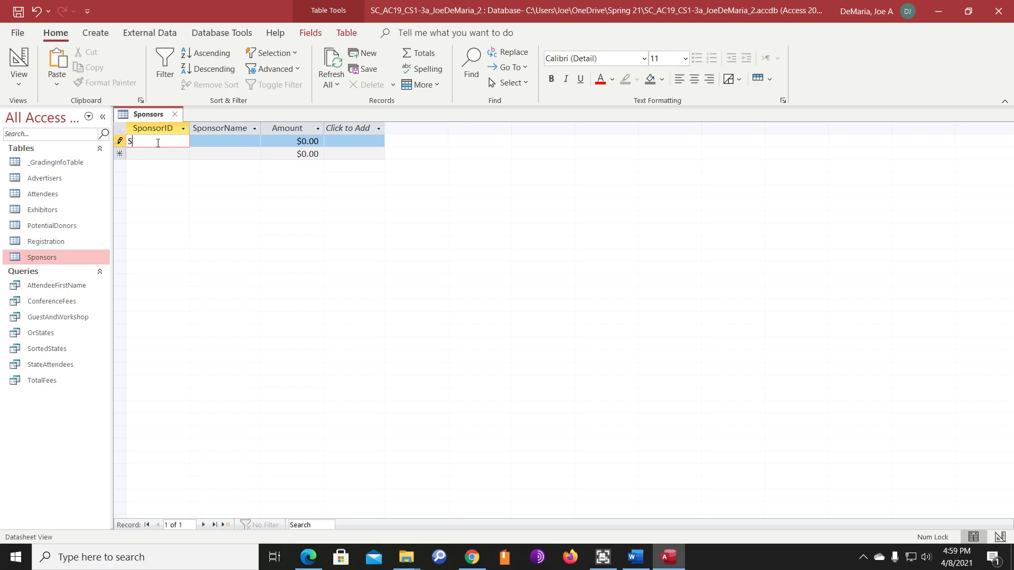
type("020")
key("Tab")
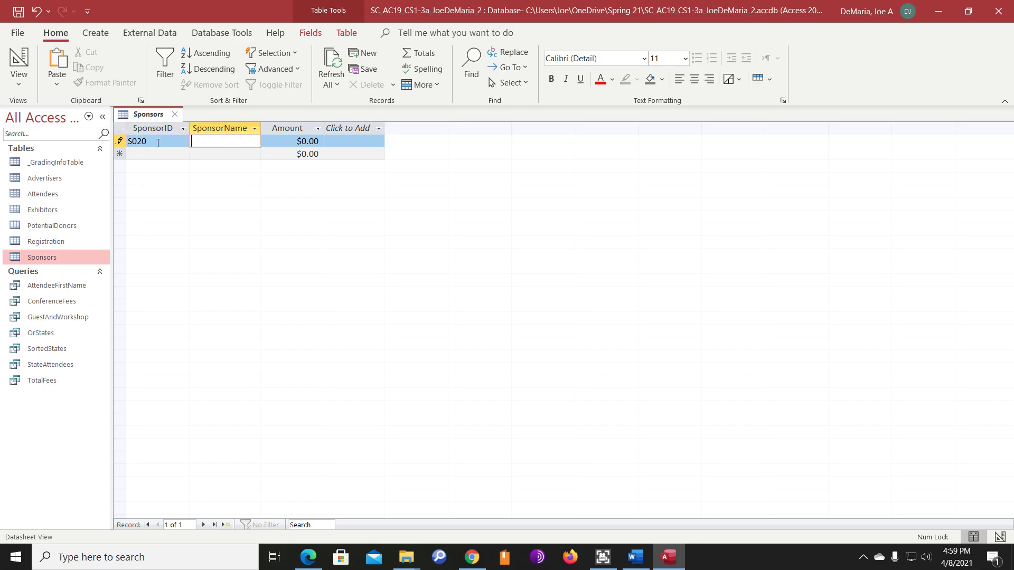
Step: Complete the record with SponsorName Dynamic Growth and Amount 5000, and close the Sponsors table, saving its layout
type("Dynamic Growth")
key("Tab")
type("5000")
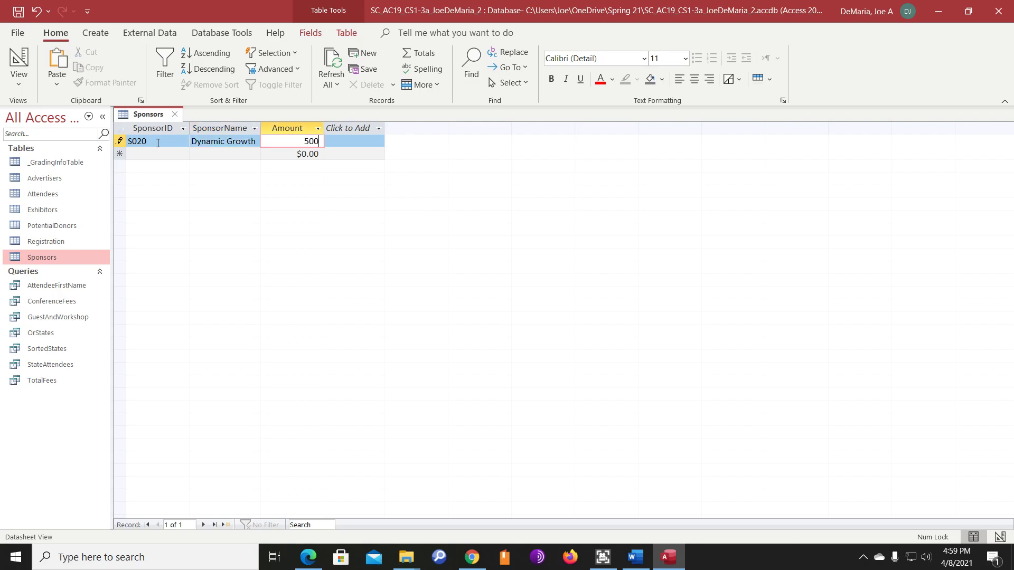
key("Tab")
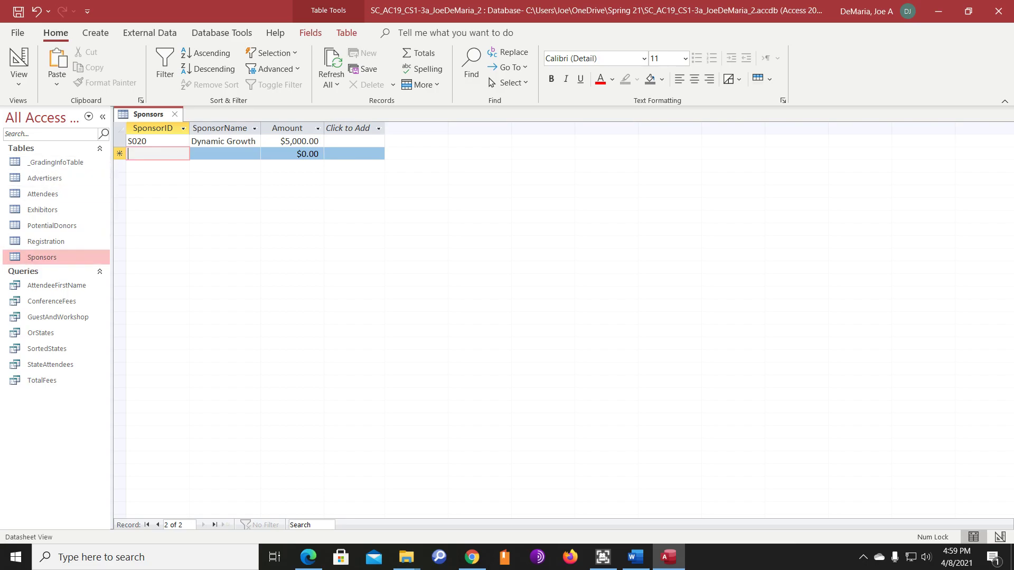
left_click(177, 115)
left_click(467, 313)
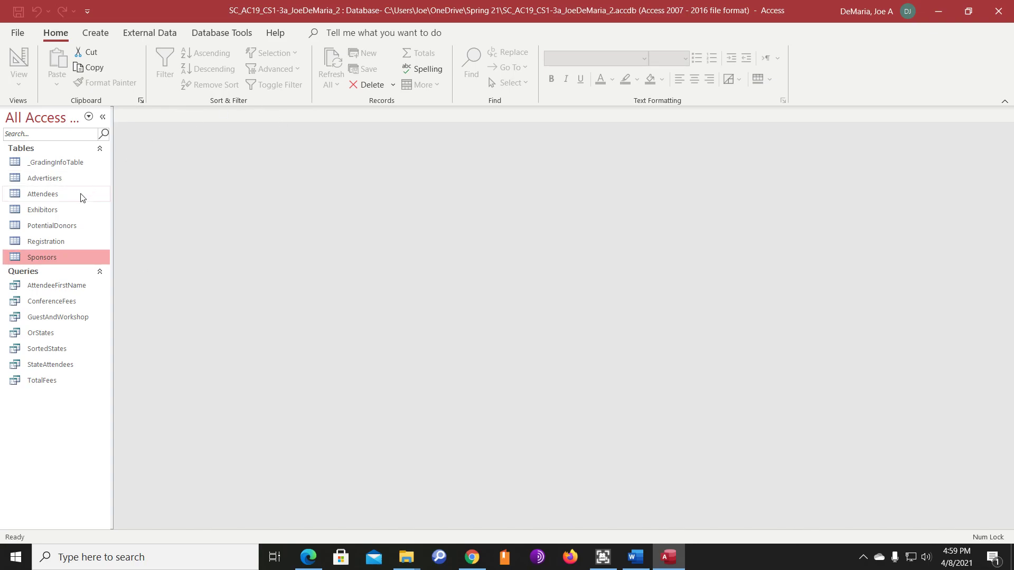
Step: Open the Attendees table and rename its Street field as Address
double_click(53, 194)
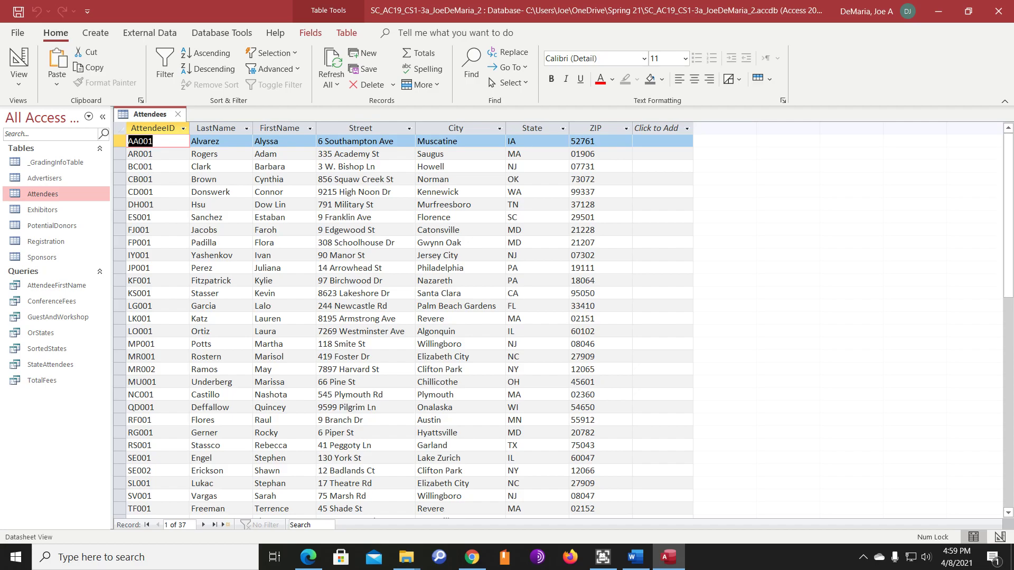
left_click(367, 127)
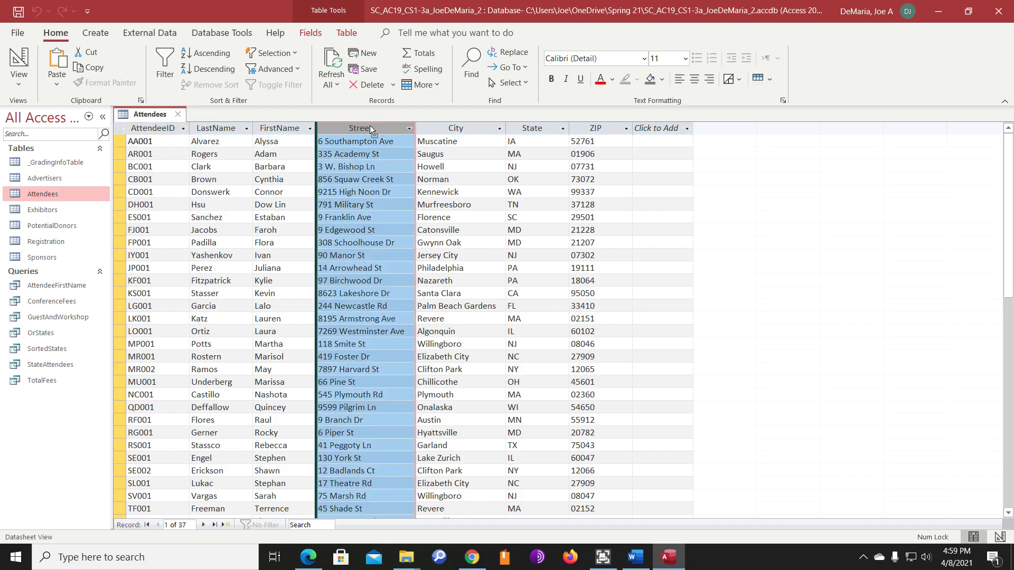
double_click(370, 126)
type("Address")
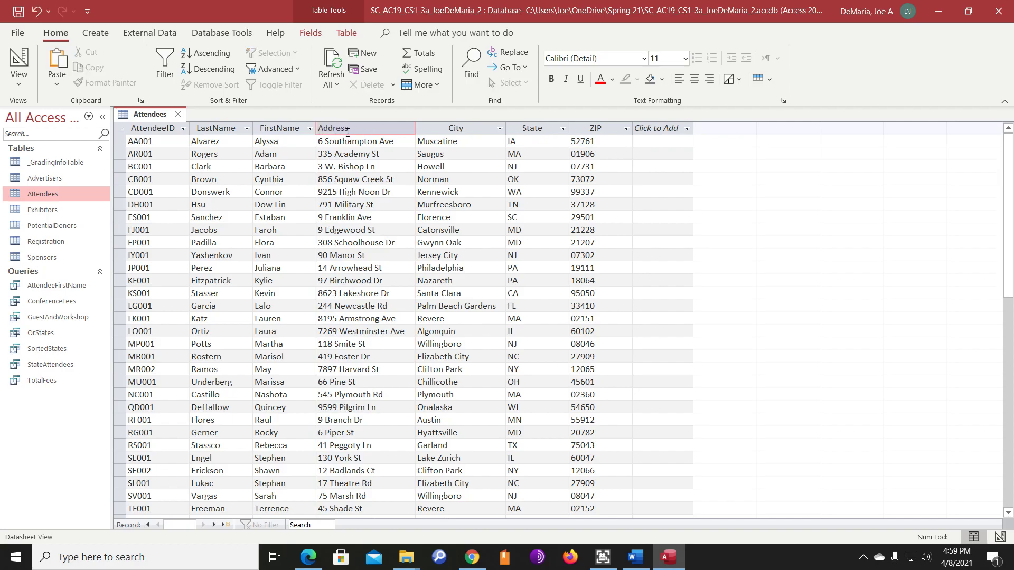
key("Return")
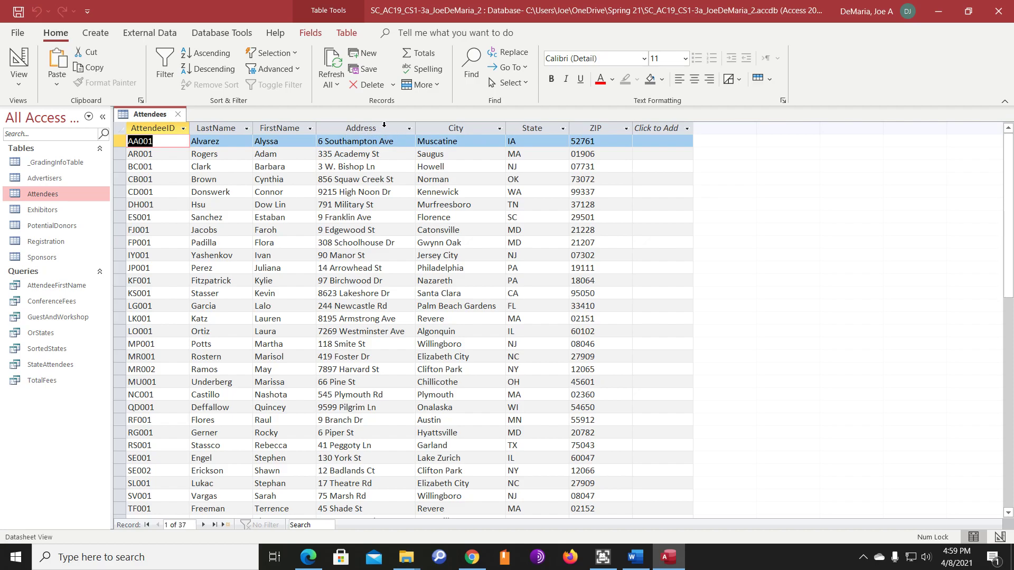
Step: Add a Short Text field named CellPhone after ZIP in the Attendees table, then save and close the table
key("alt+Tab")
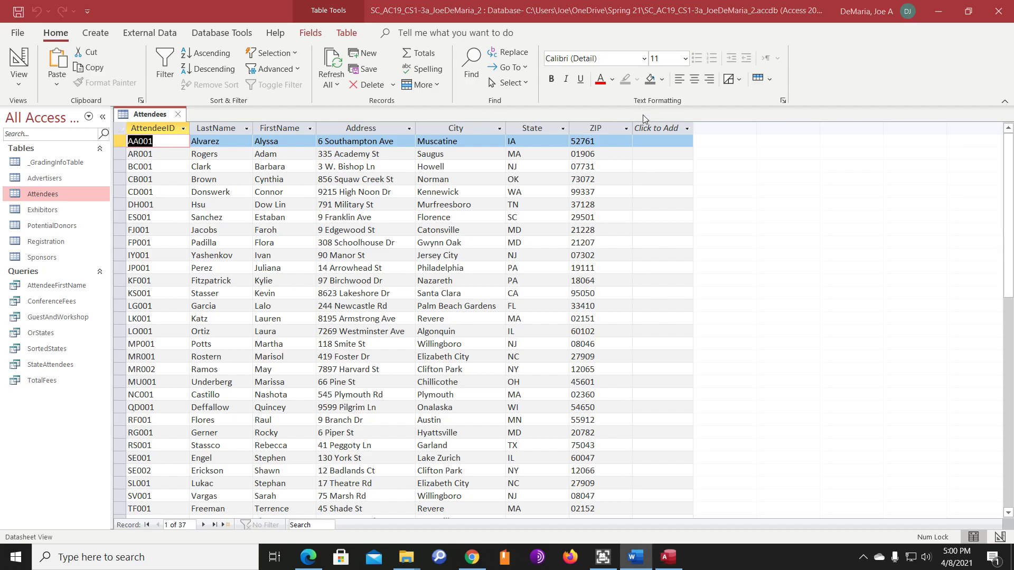
left_click(660, 129)
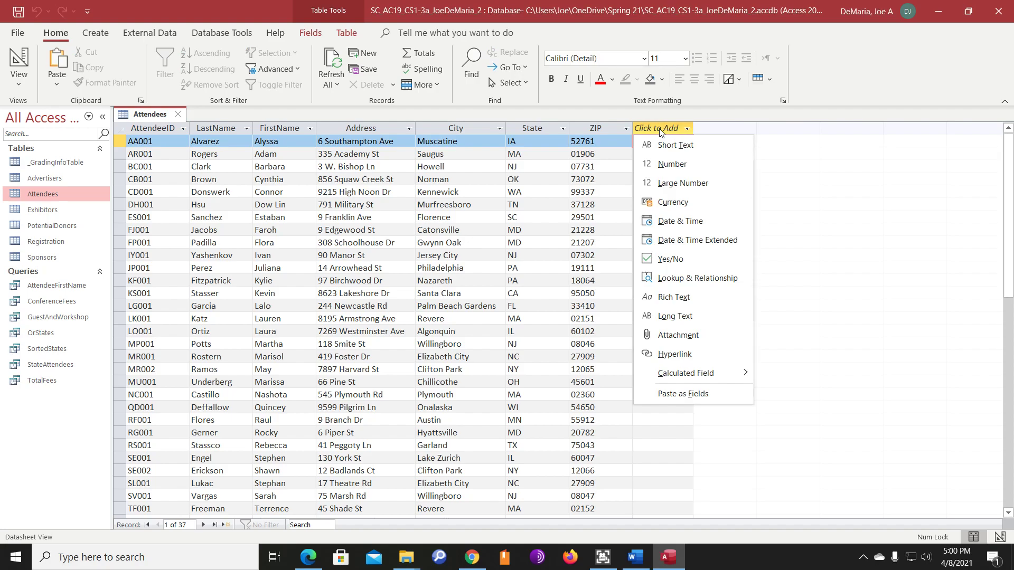
left_click(675, 145)
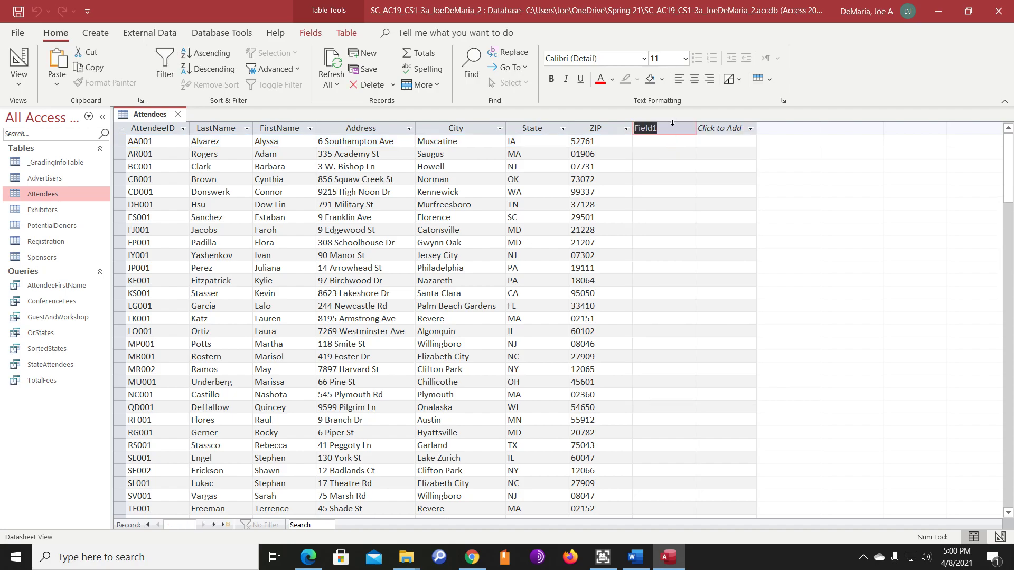
type("CellPhone")
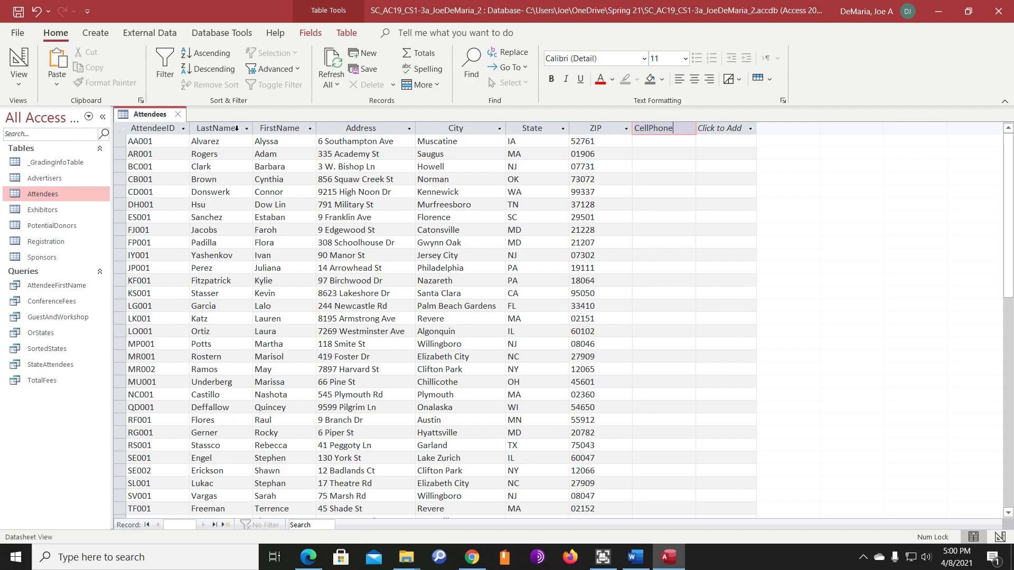
key("ctrl+s")
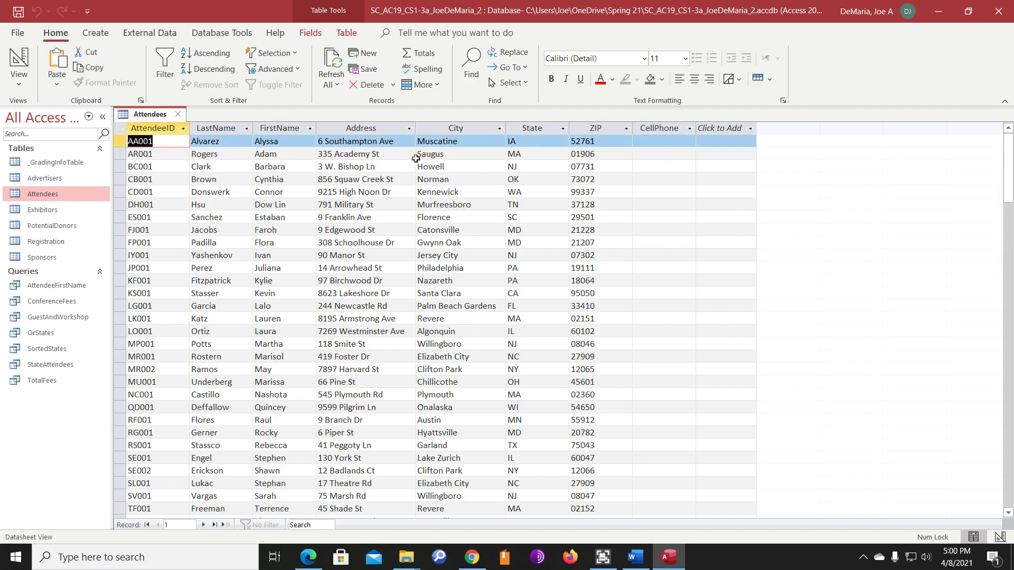
left_click(177, 114)
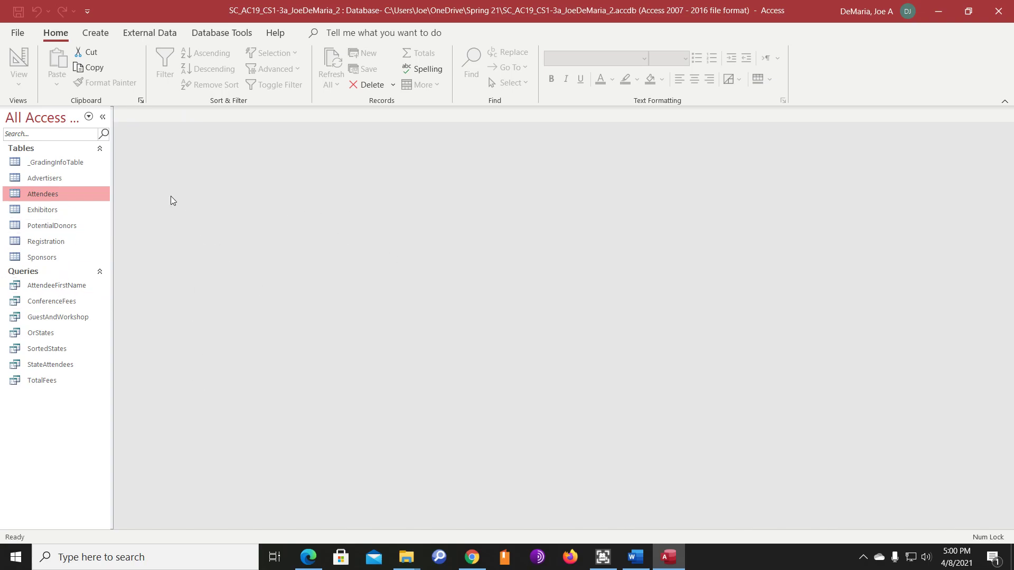
Step: Start a Simple Query Wizard query on Attendees with the fields AttendeeID, FirstName, LastName and CellPhone, and proceed to its title page
left_click(105, 33)
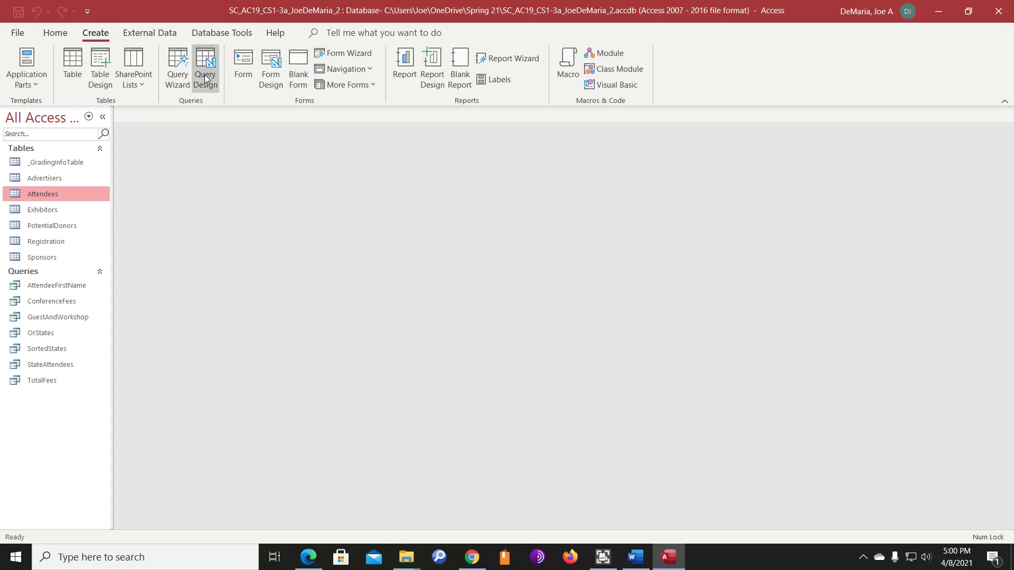
left_click(178, 69)
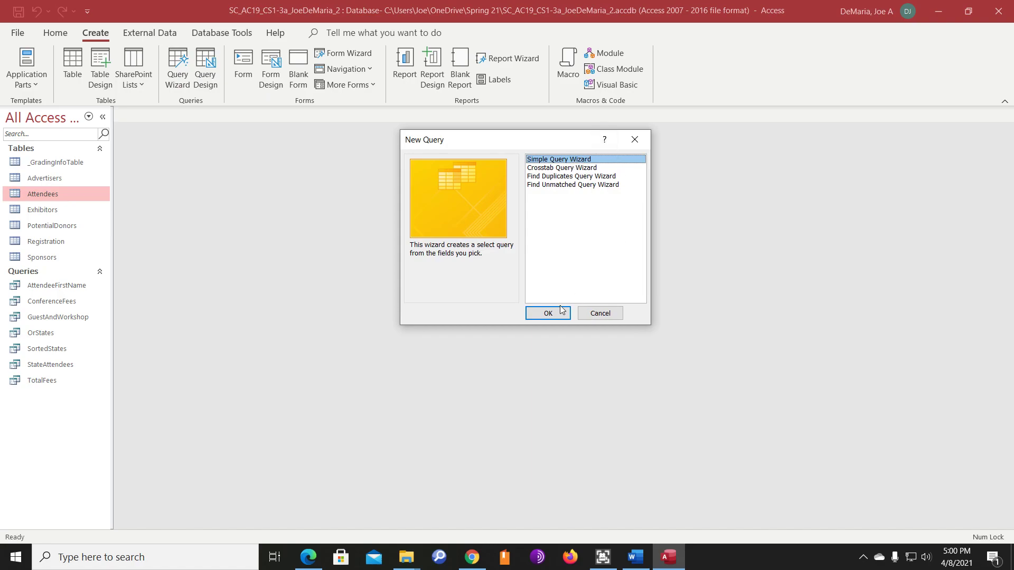
left_click(552, 317)
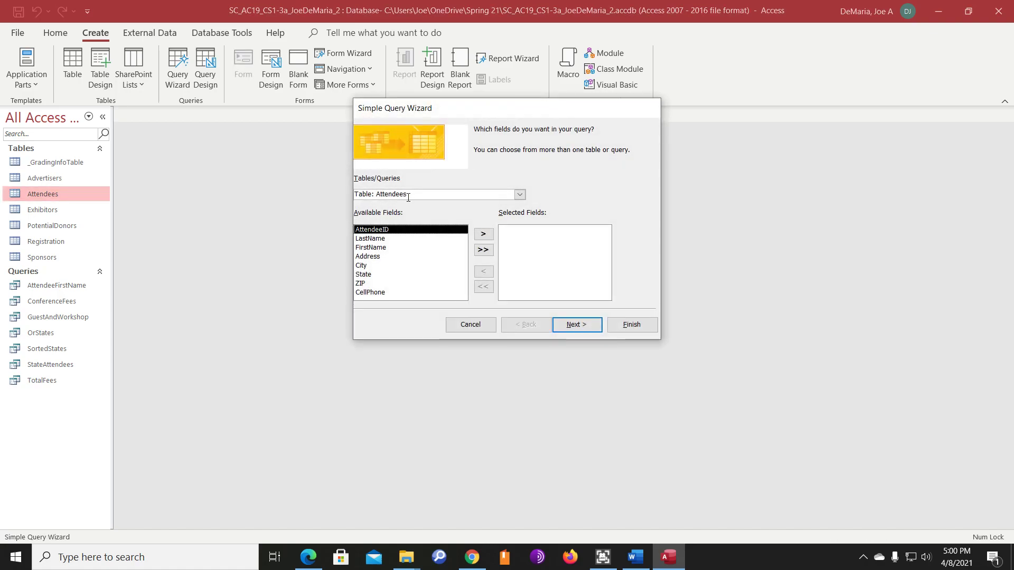
left_click(484, 236)
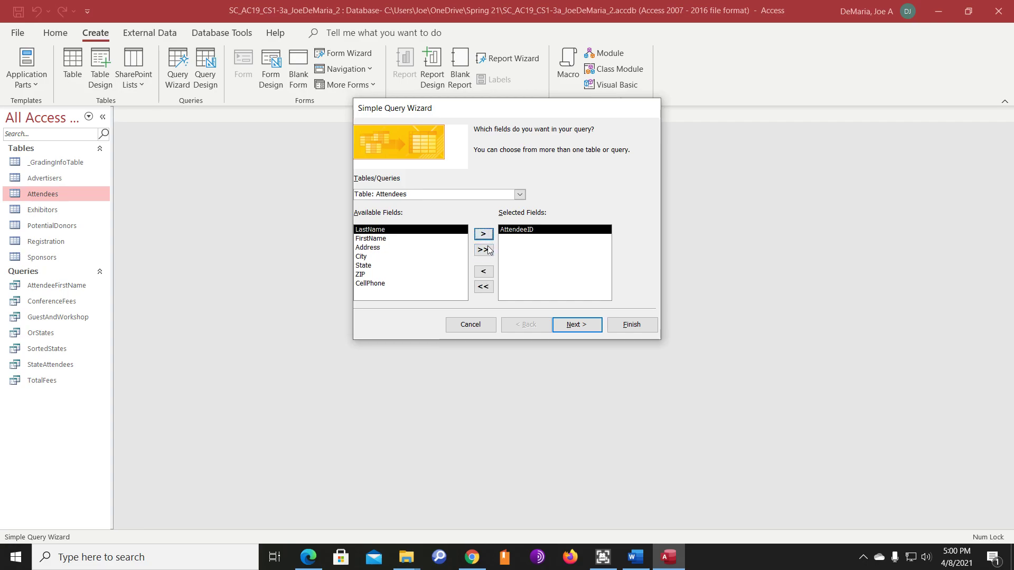
left_click(399, 240)
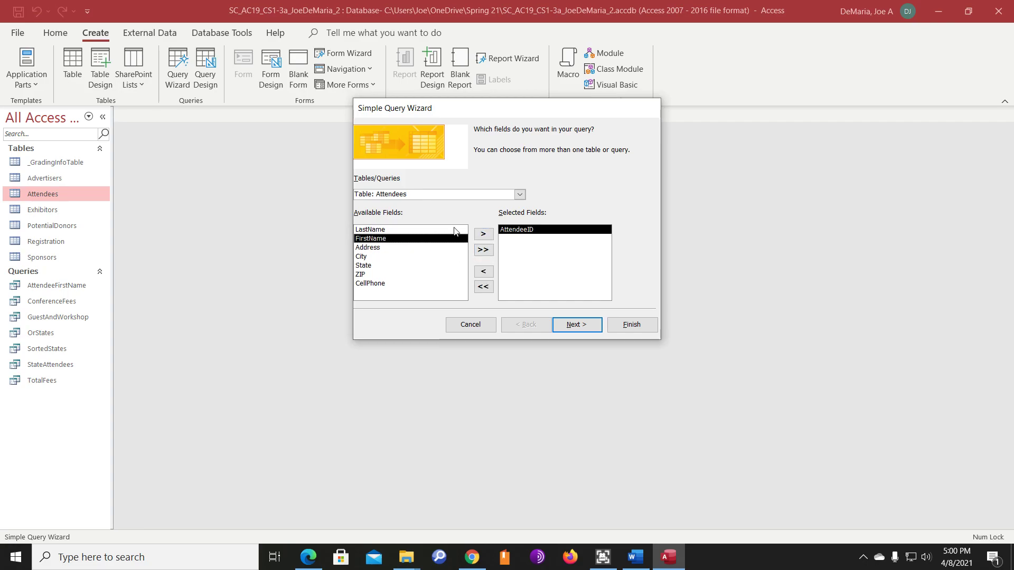
left_click(493, 238)
left_click(494, 237)
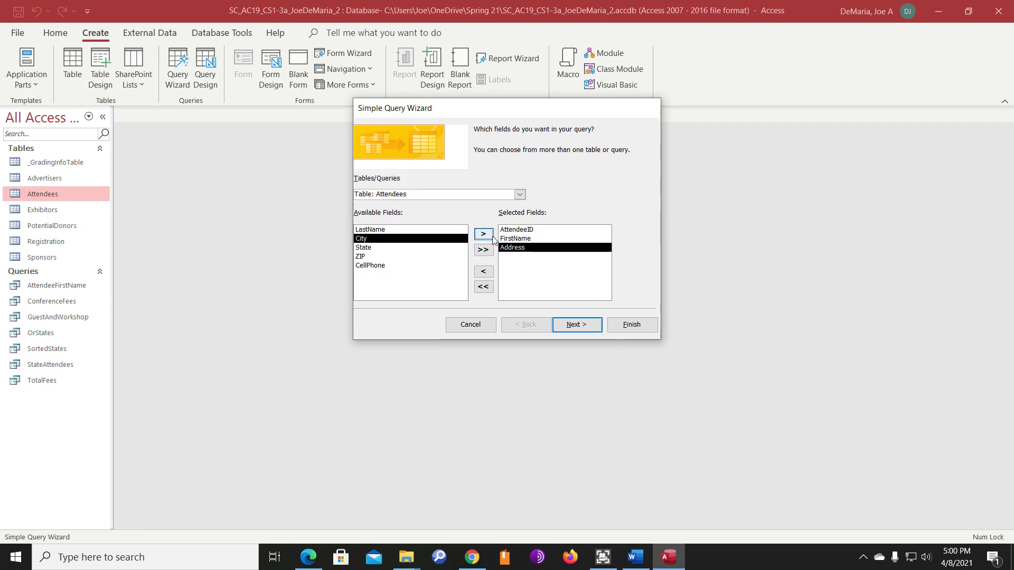
left_click(484, 271)
left_click(391, 230)
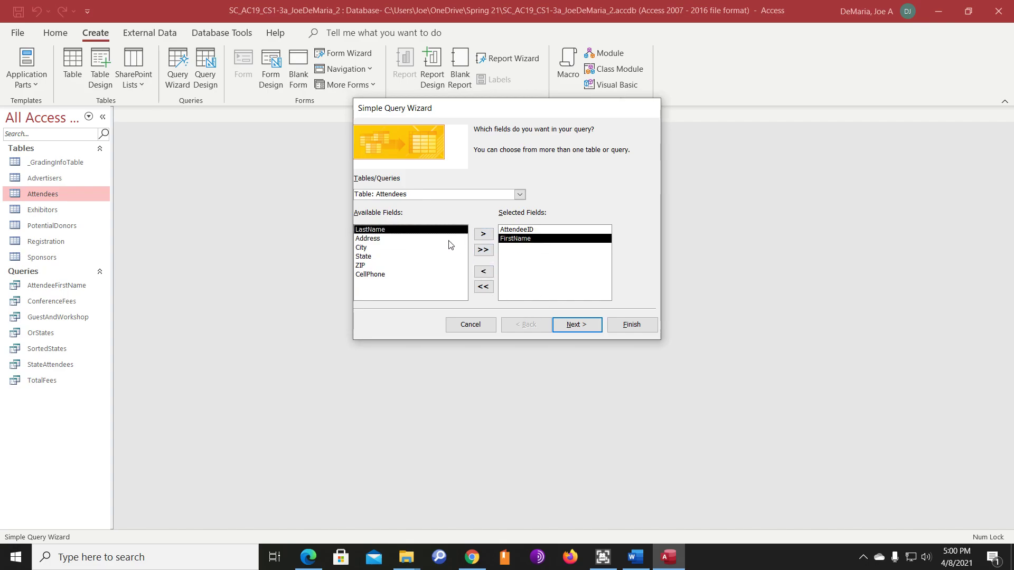
left_click(487, 235)
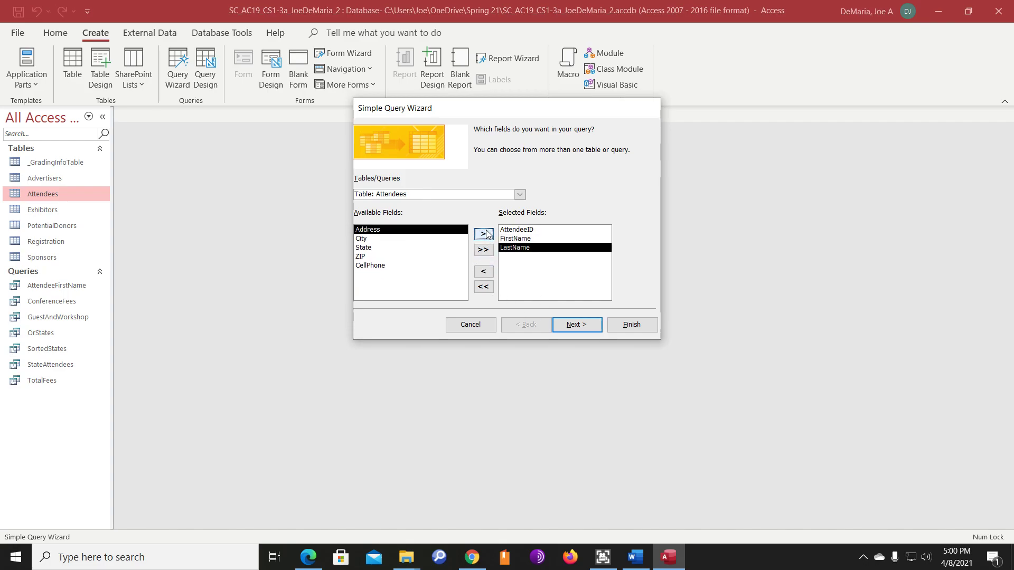
left_click(395, 266)
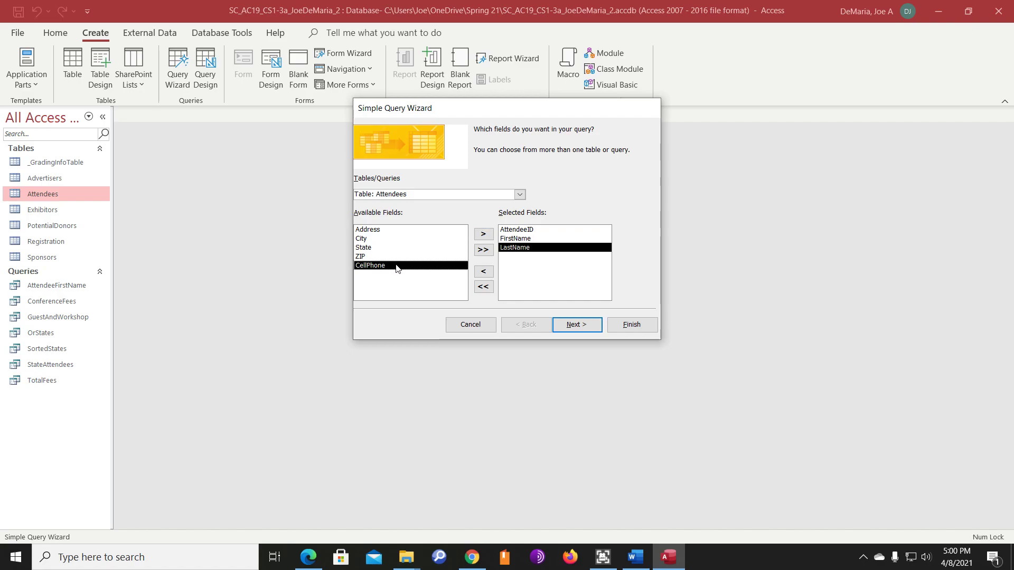
left_click(483, 234)
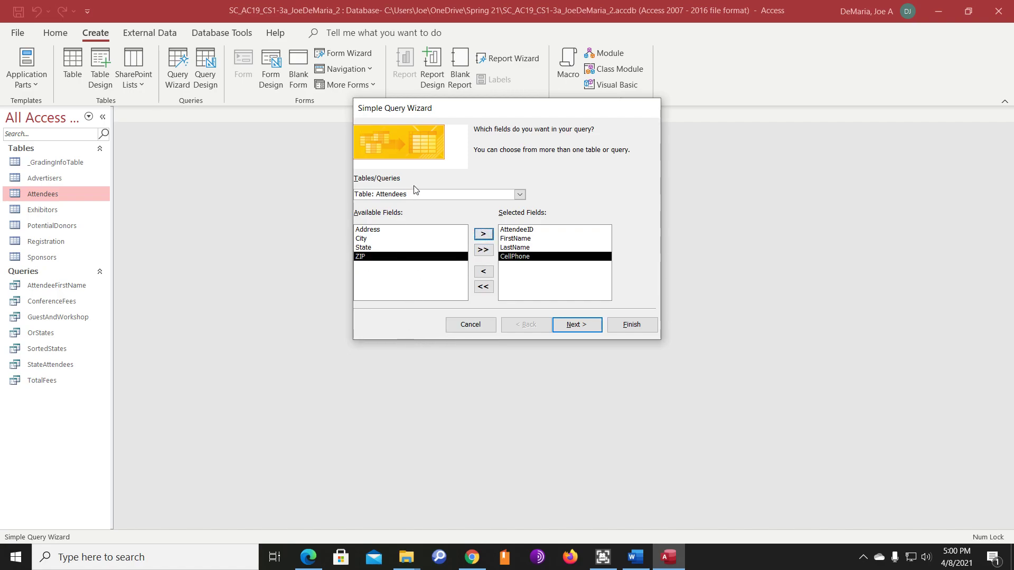
left_click(583, 327)
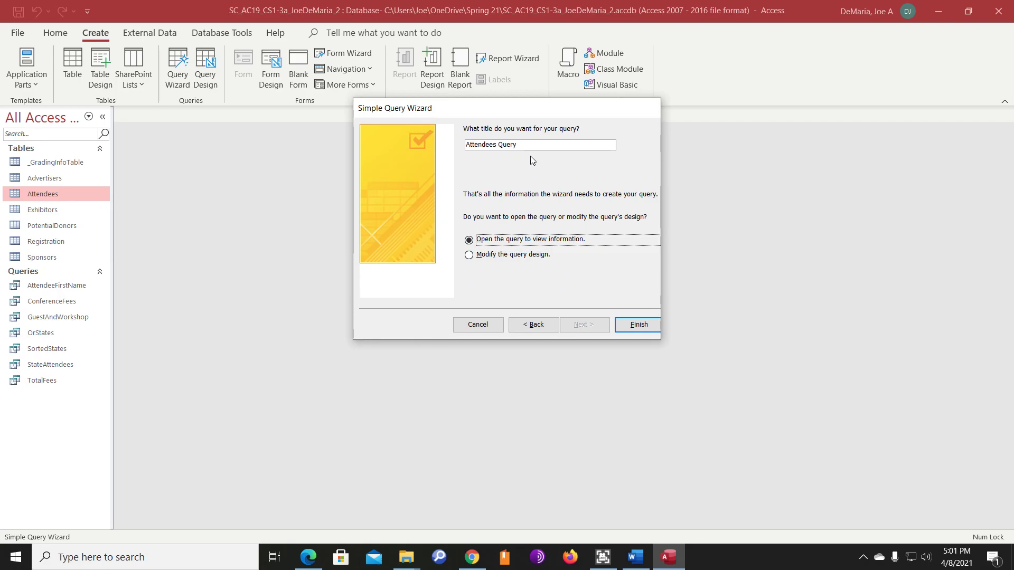
Step: Title the query AttendeeContactInfo, finish the wizard and close the resulting query
left_click(496, 145)
key("Delete")
key("Delete")
key("Delete")
key("Delete")
key("BackSpace")
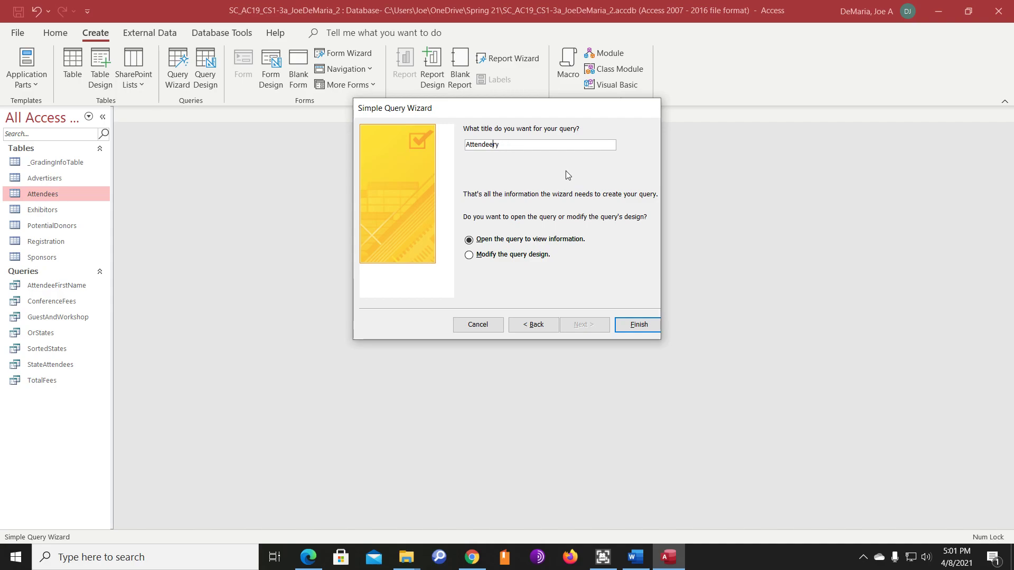
type("ContactInfo")
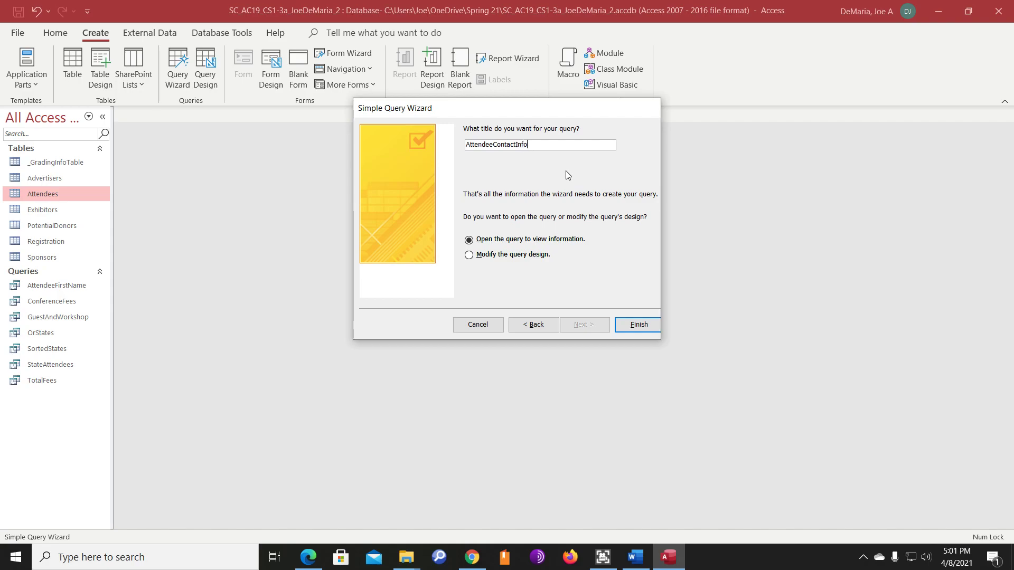
key("Return")
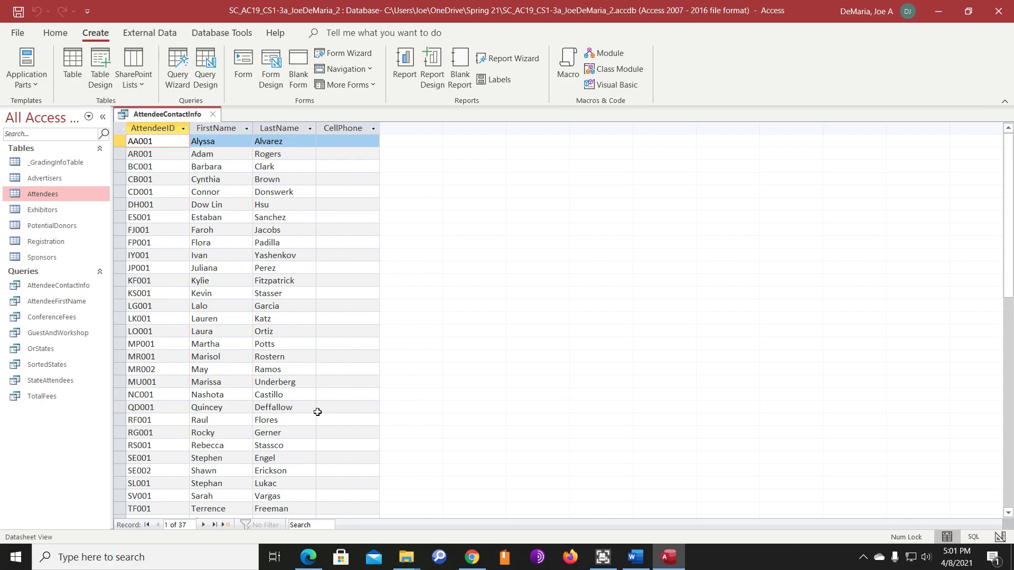
left_click(212, 114)
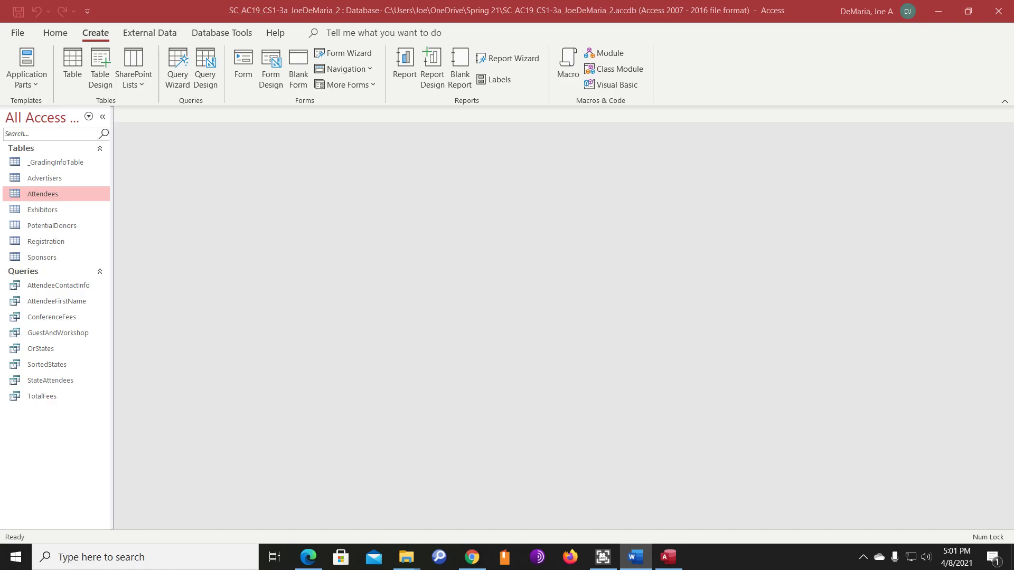
Step: Start a Form Wizard form on the Advertisers table with the fields AdvertiserID, AdvertiserName and Cost
left_click(51, 179)
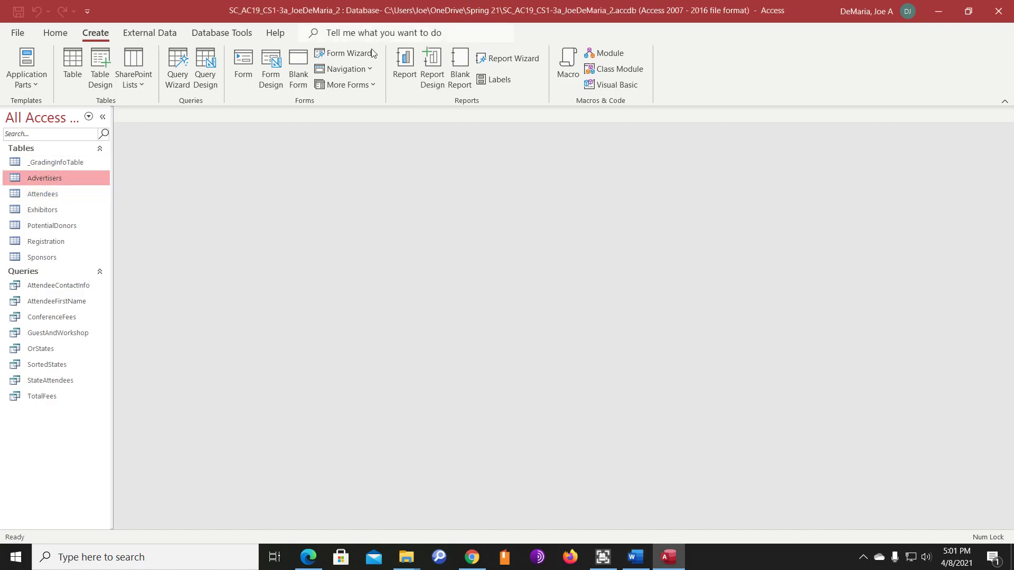
left_click(346, 52)
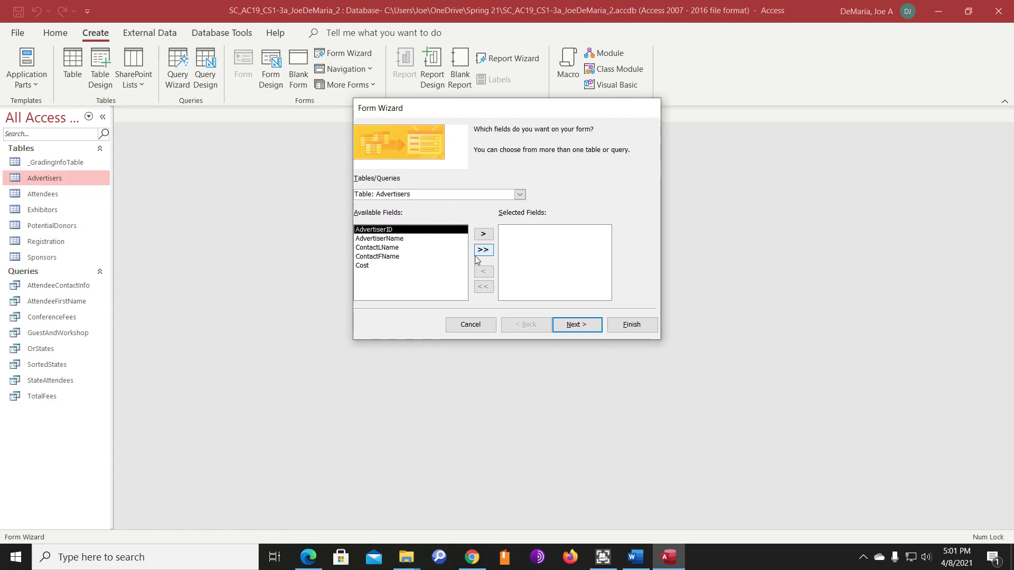
left_click(484, 234)
left_click(385, 256)
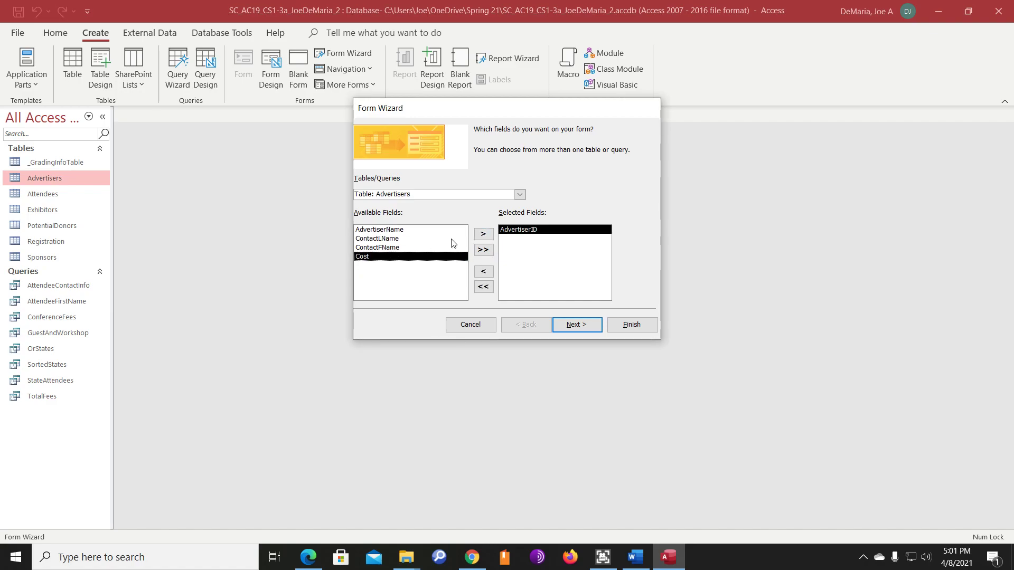
left_click(414, 231)
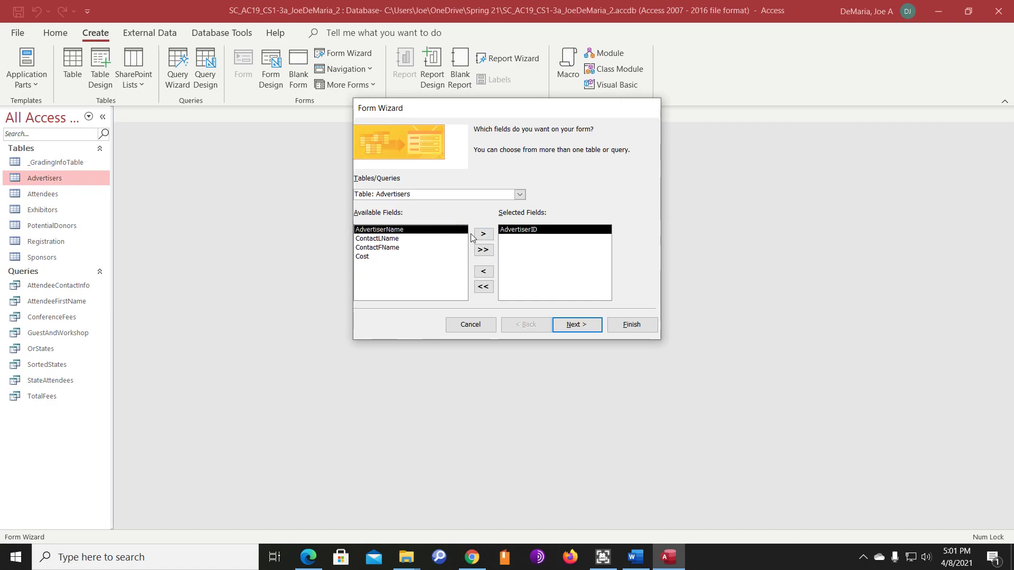
left_click(483, 234)
left_click(375, 249)
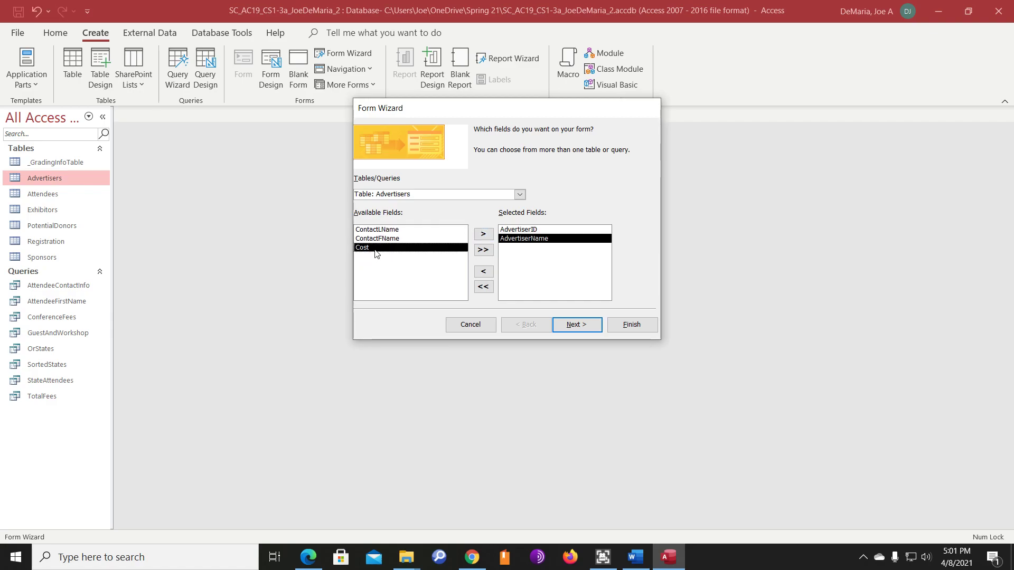
left_click(483, 234)
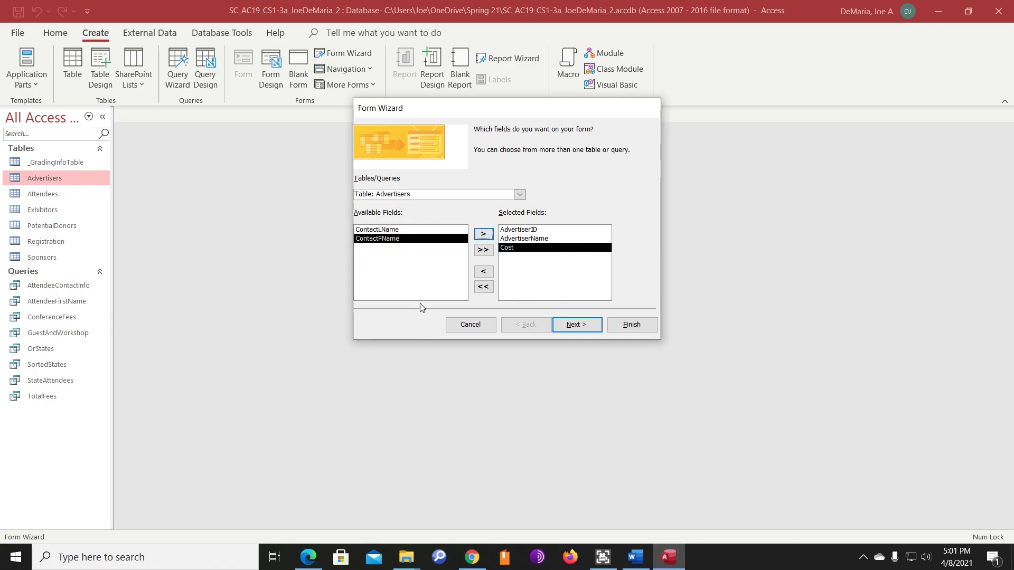
Step: Keep the Columnar layout, title the form AdvertiserCostData, finish the wizard and close the form
left_click(577, 325)
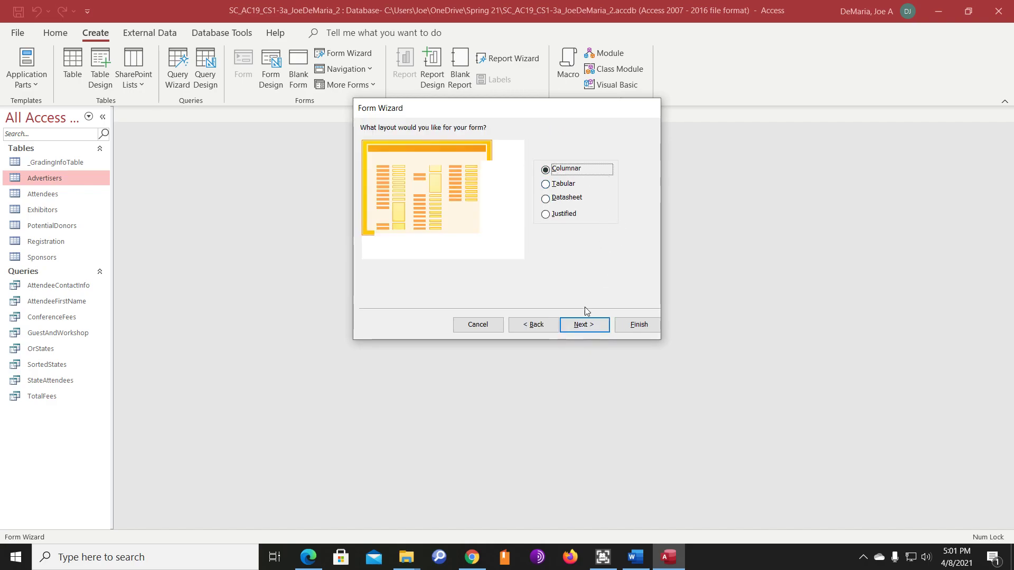
left_click(582, 324)
left_click(505, 146)
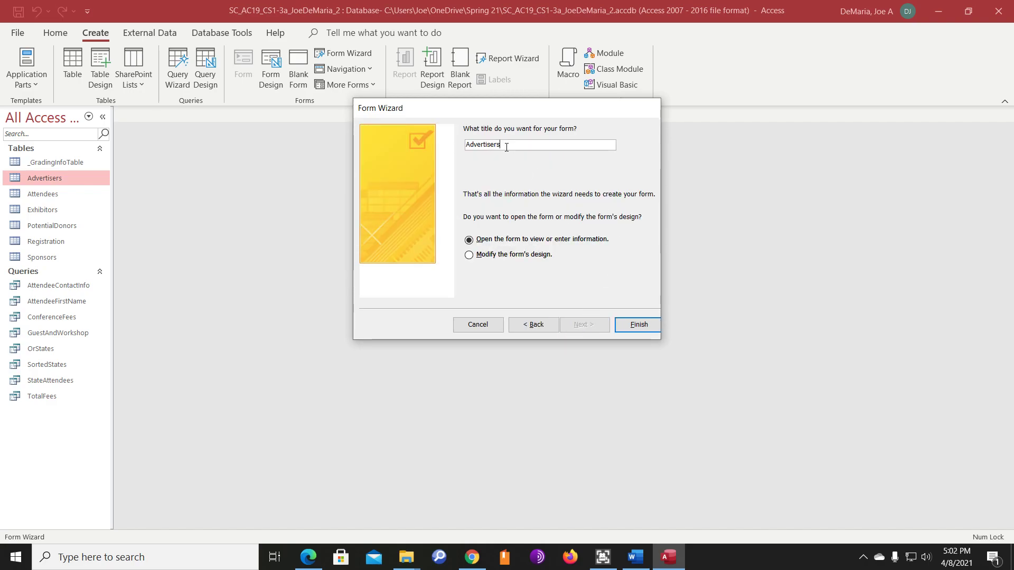
key("BackSpace")
type("CostData")
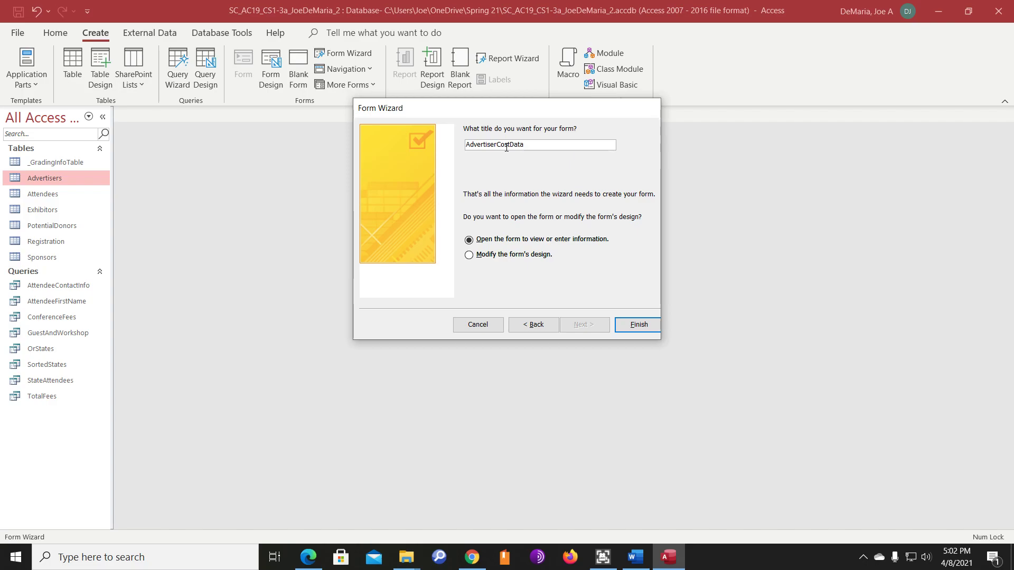
key("Return")
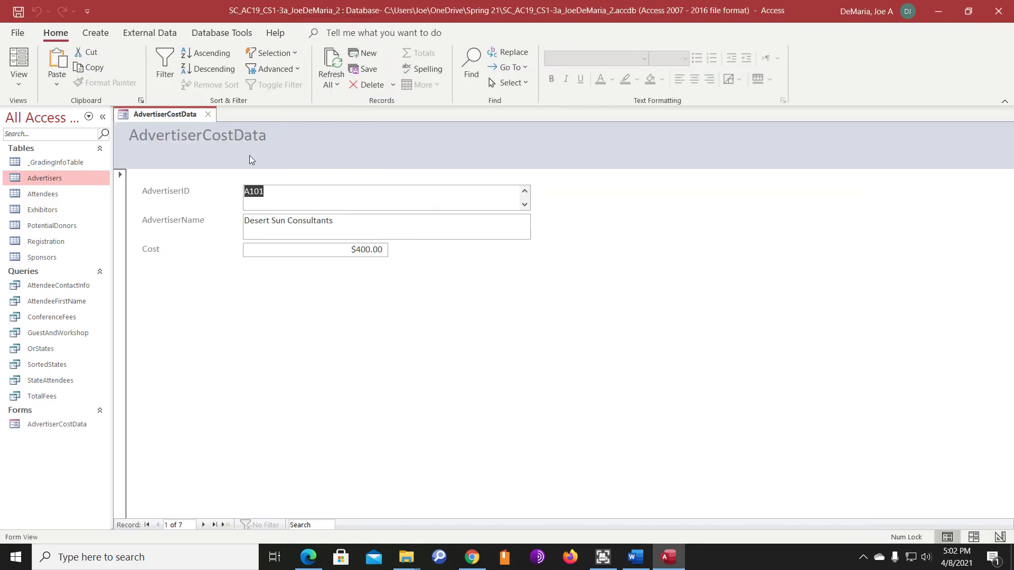
left_click(209, 114)
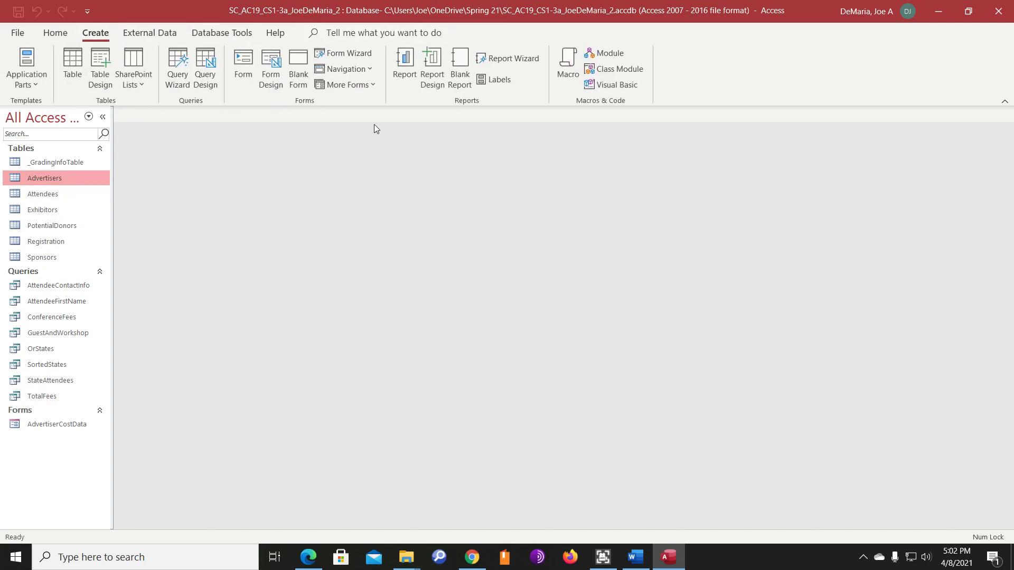
Step: Start a Report Wizard report on the Attendees table with the fields LastName, FirstName, City and State
left_click(527, 62)
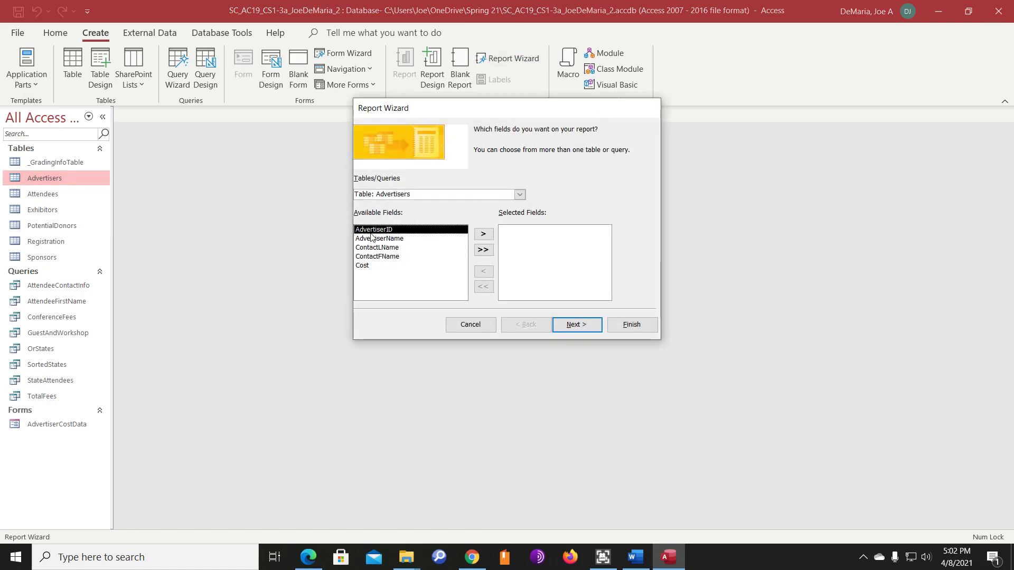
left_click(520, 194)
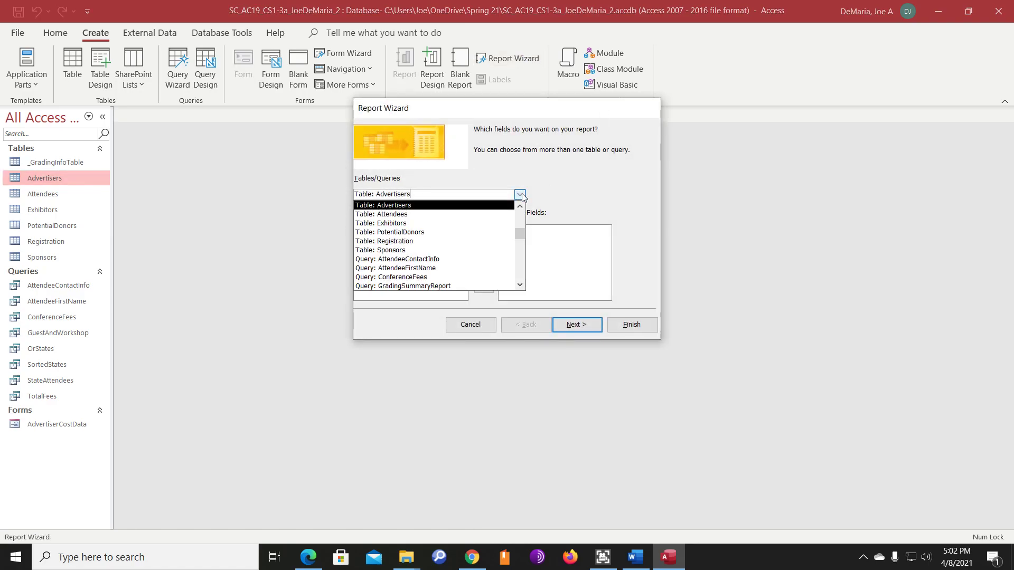
left_click(415, 217)
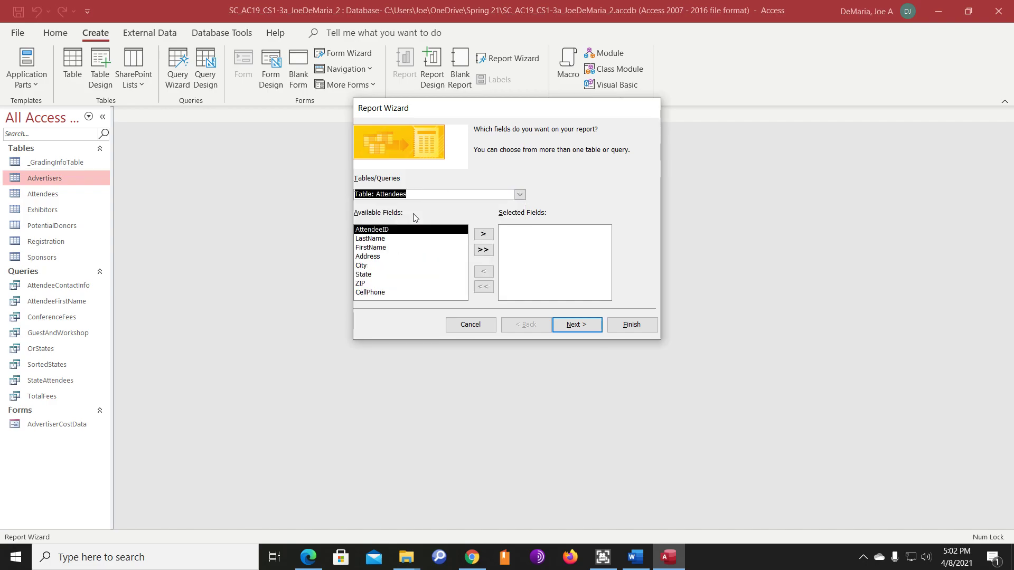
left_click(403, 240)
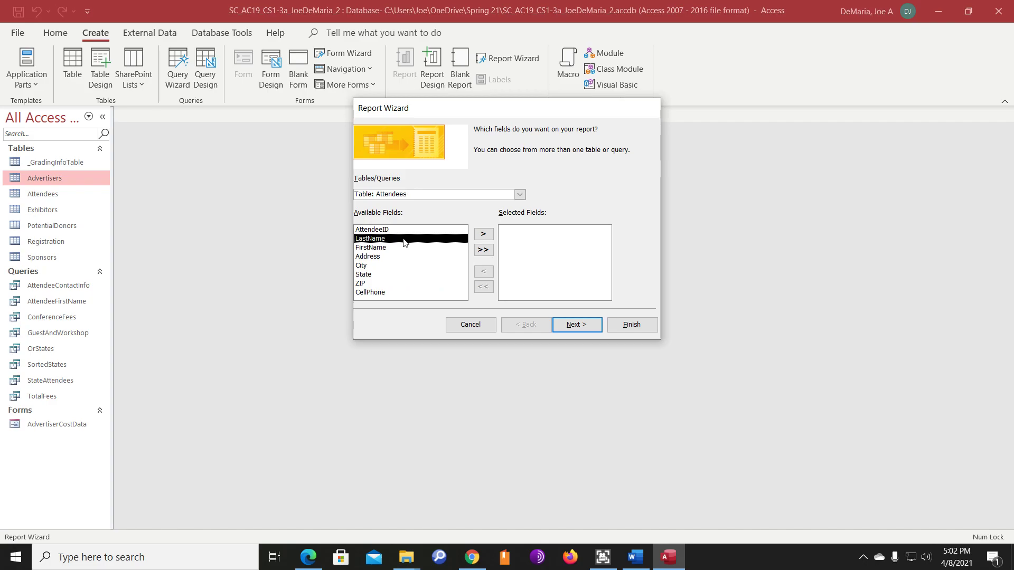
double_click(405, 240)
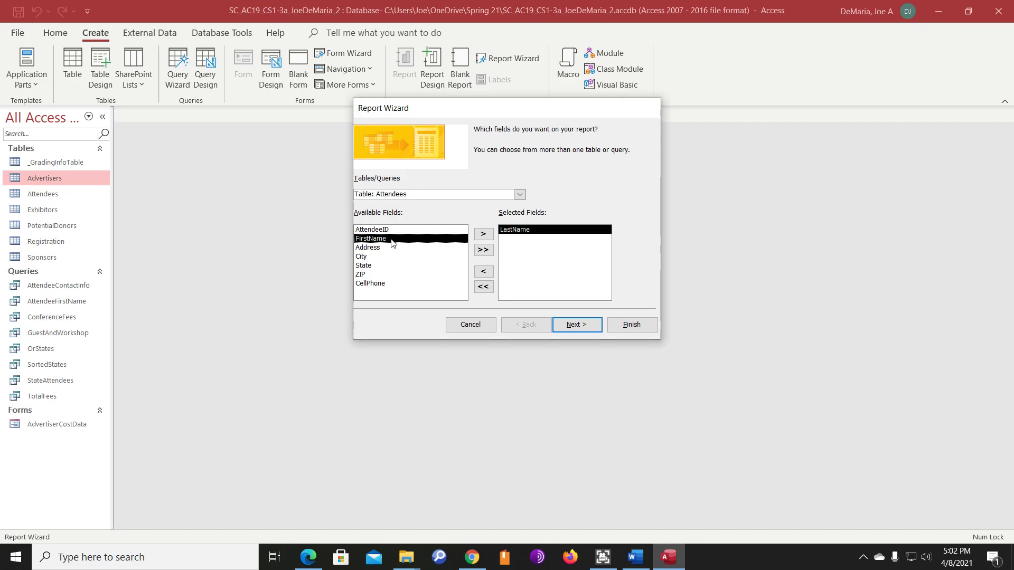
double_click(392, 242)
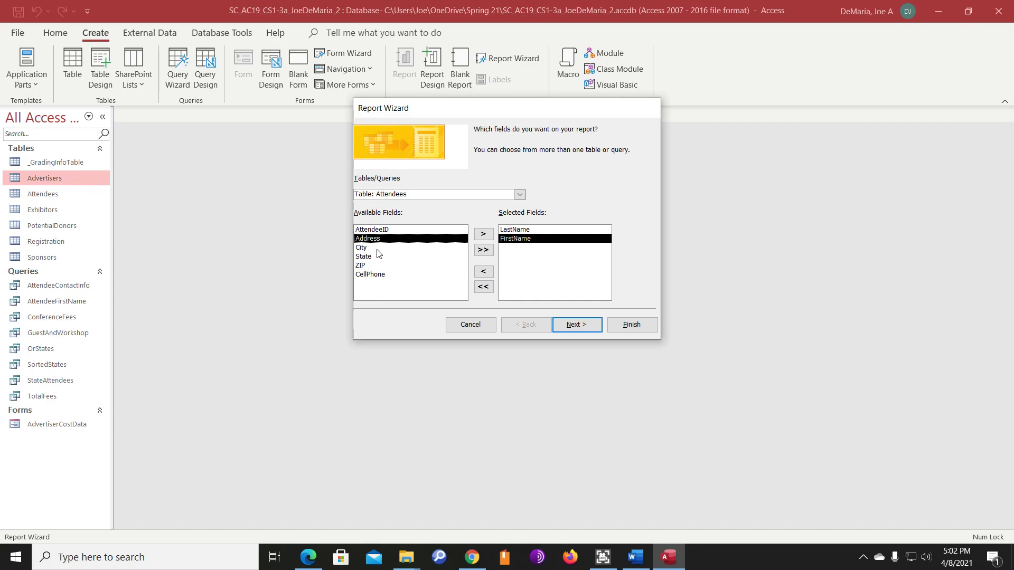
double_click(378, 249)
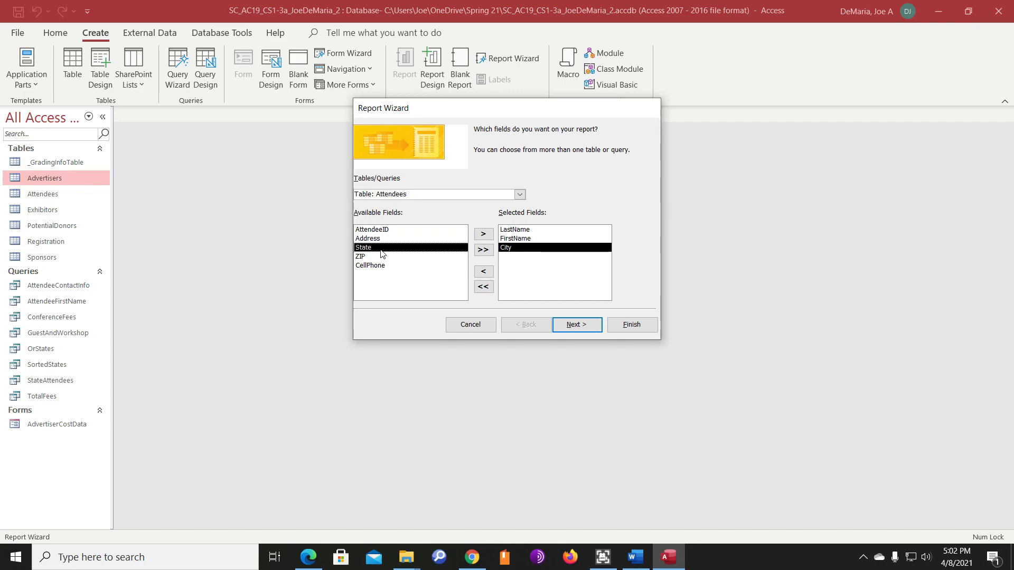
double_click(383, 254)
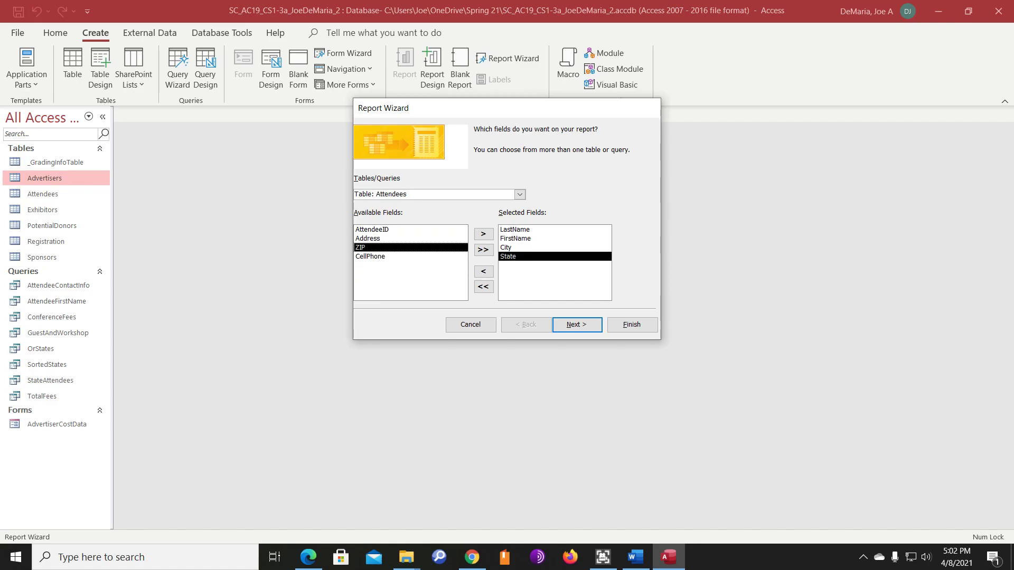
Step: Add no grouping levels to the report and sort its records by LastName in ascending order
left_click(586, 324)
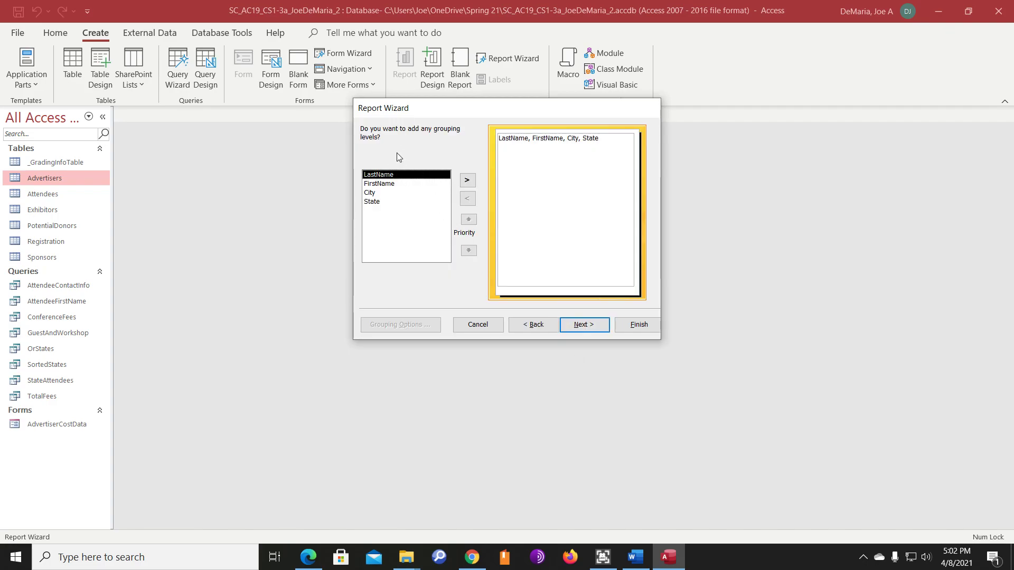
left_click(598, 328)
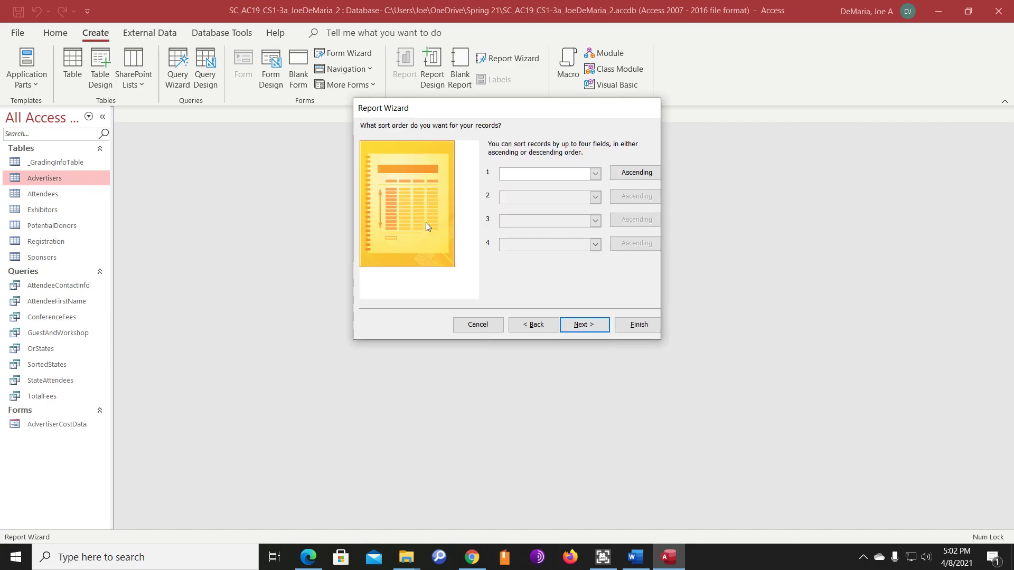
left_click(595, 174)
left_click(557, 195)
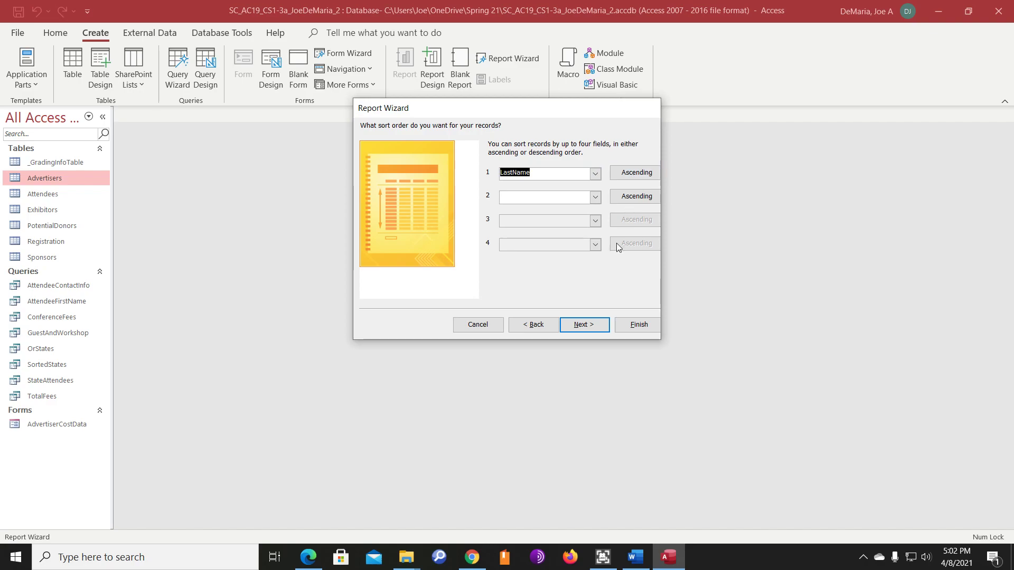
left_click(591, 334)
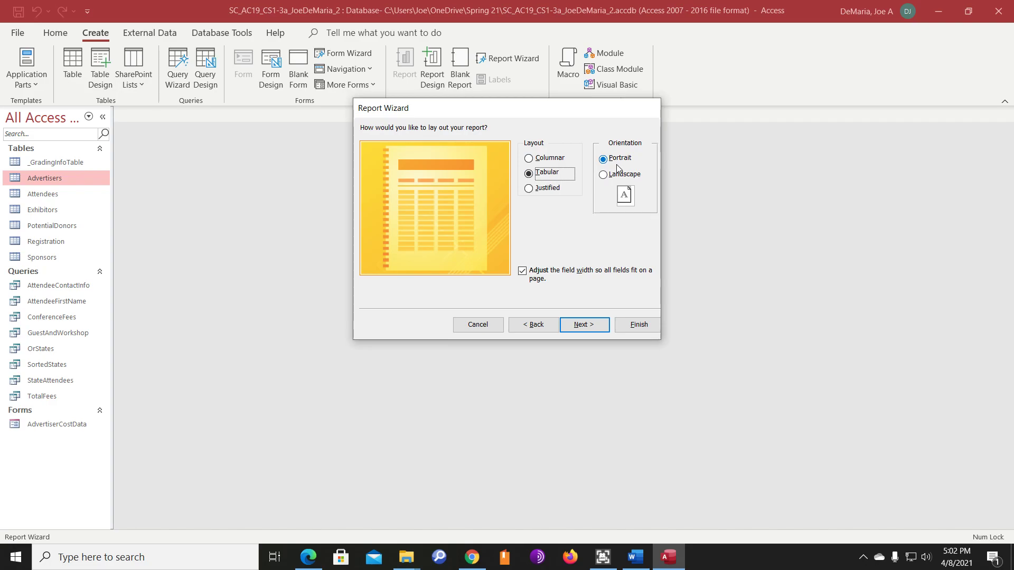
Step: Keep the Tabular layout in Portrait orientation, title the report AttendeeLocations, finish it and close the preview
left_click(583, 325)
left_click(499, 144)
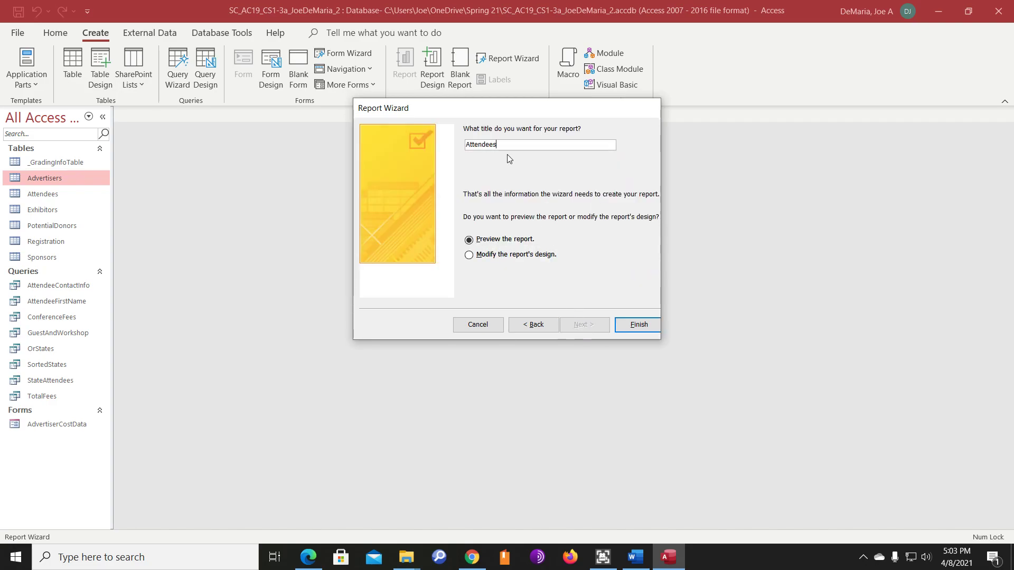
key("BackSpace")
type("Locations")
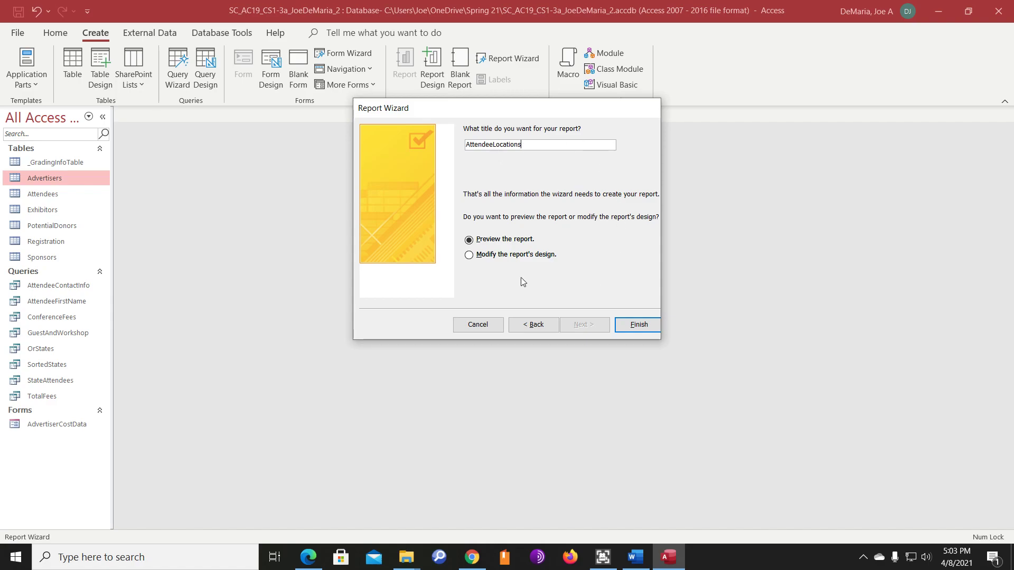
left_click(639, 324)
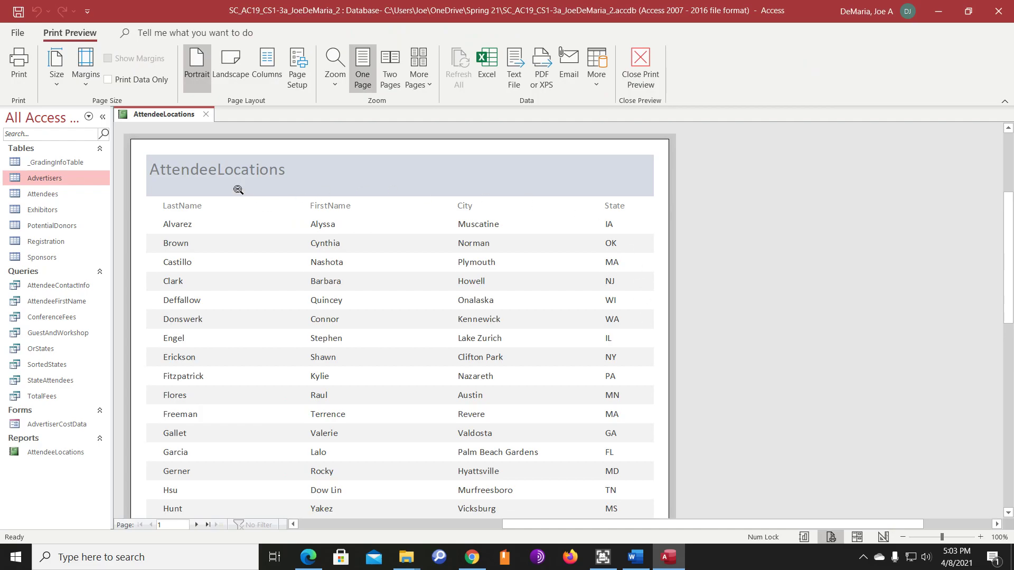
left_click(207, 115)
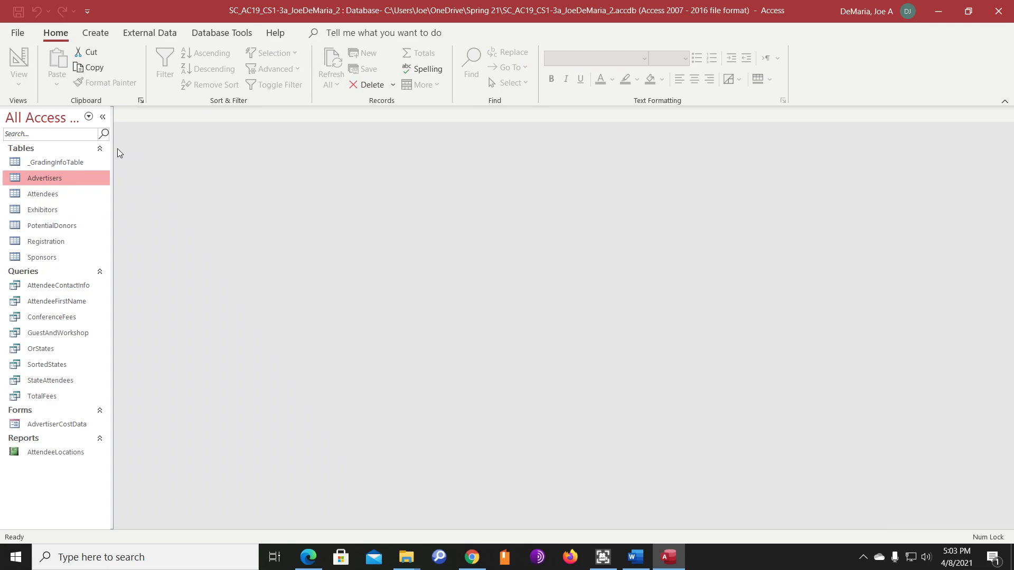
Step: Create a query in Design View, add the Attendees table and enlarge its field list to show all fields
left_click(97, 33)
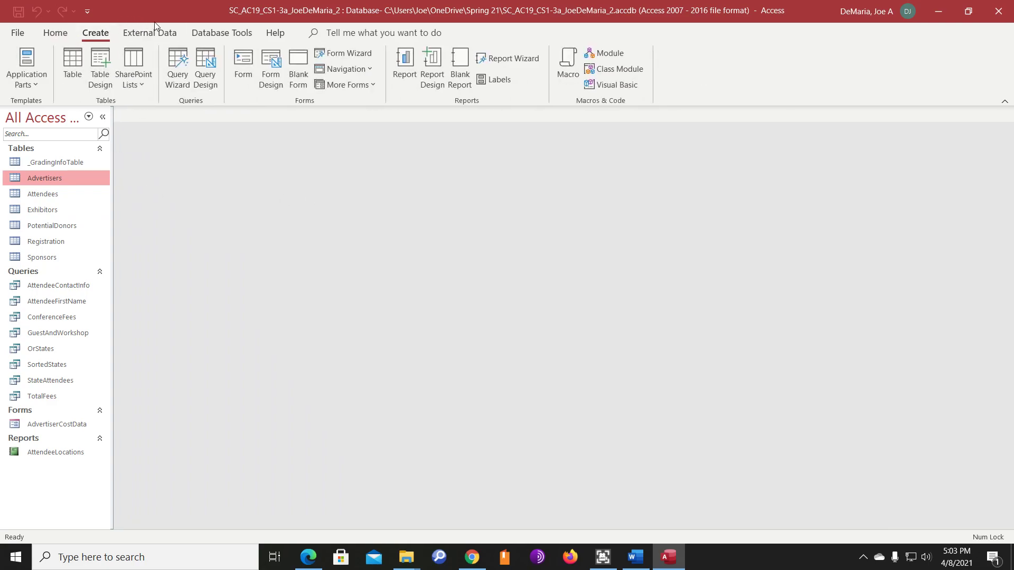
left_click(207, 65)
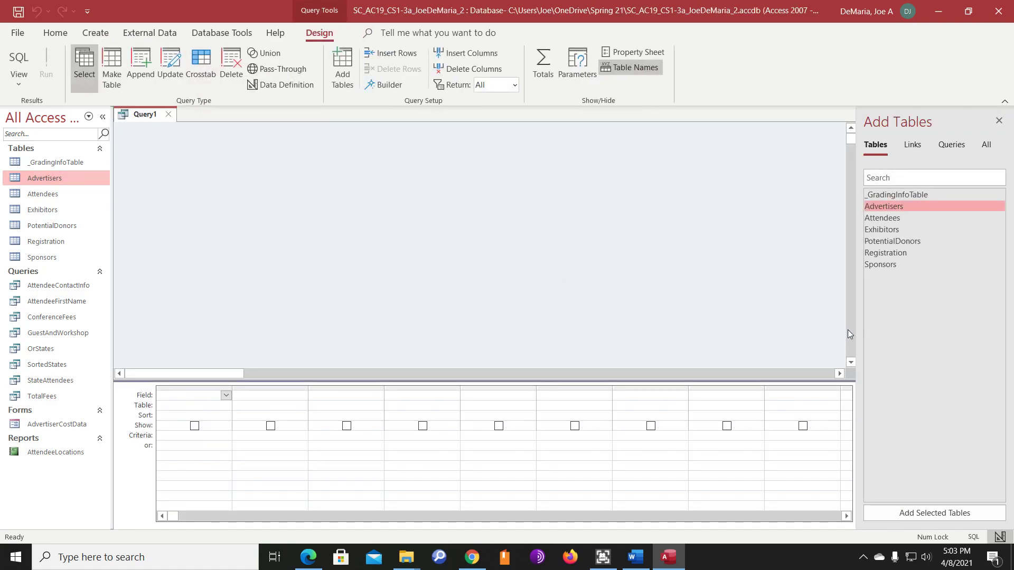
double_click(888, 219)
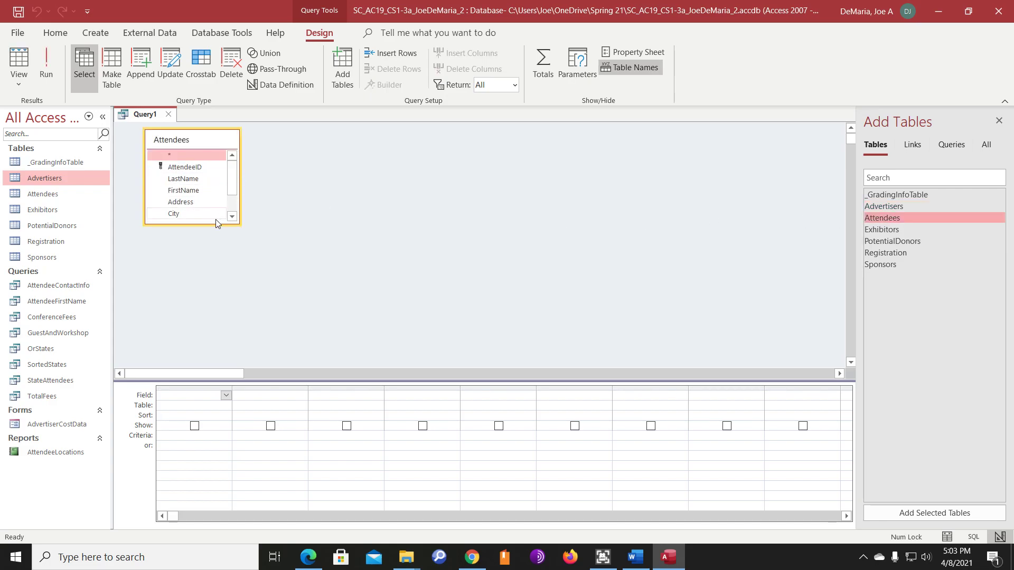
left_click_drag(213, 225, 219, 272)
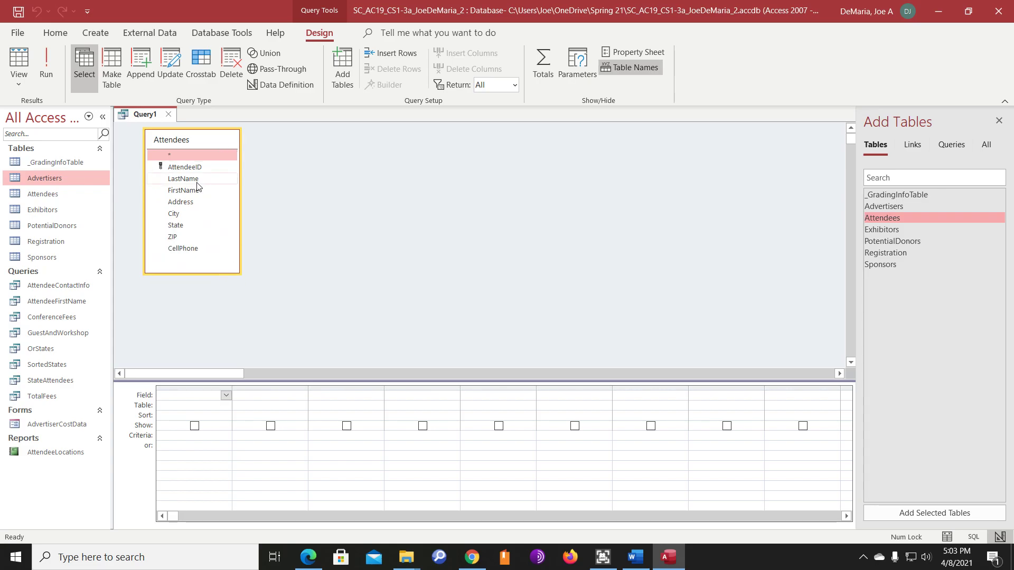
Step: Add the LastName, FirstName, City and State fields from the Attendees table to the query design
double_click(198, 179)
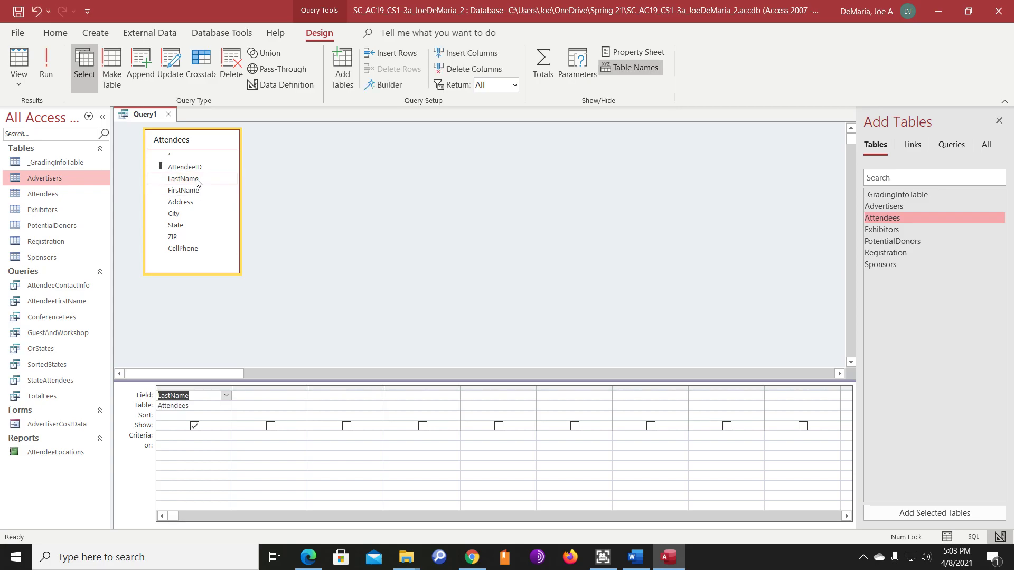
left_click(183, 192)
double_click(183, 191)
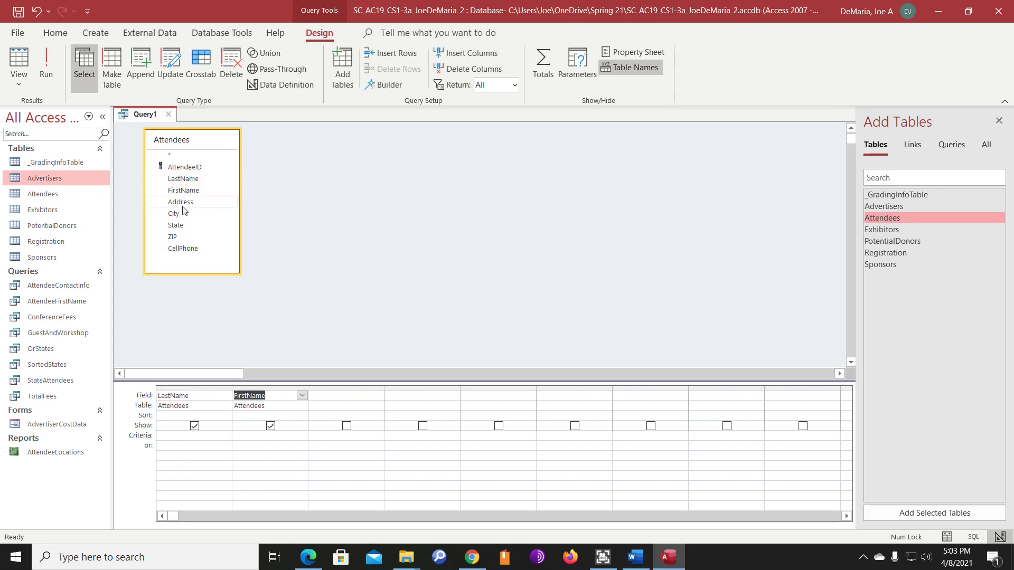
double_click(184, 214)
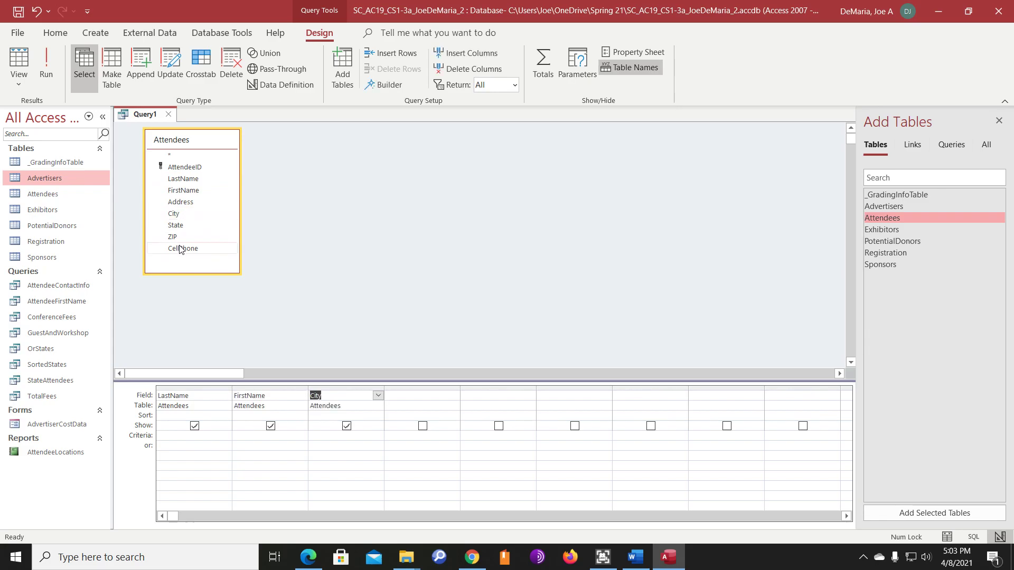
left_click(186, 228)
double_click(187, 228)
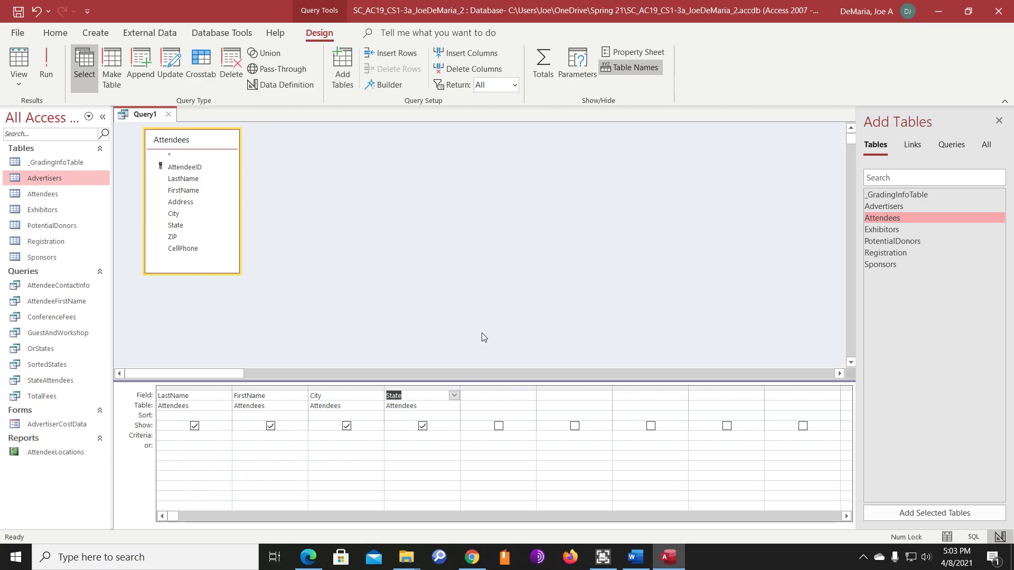
Step: Sort the query by LastName in ascending order and set the City criterion to Philadelphia
left_click(226, 416)
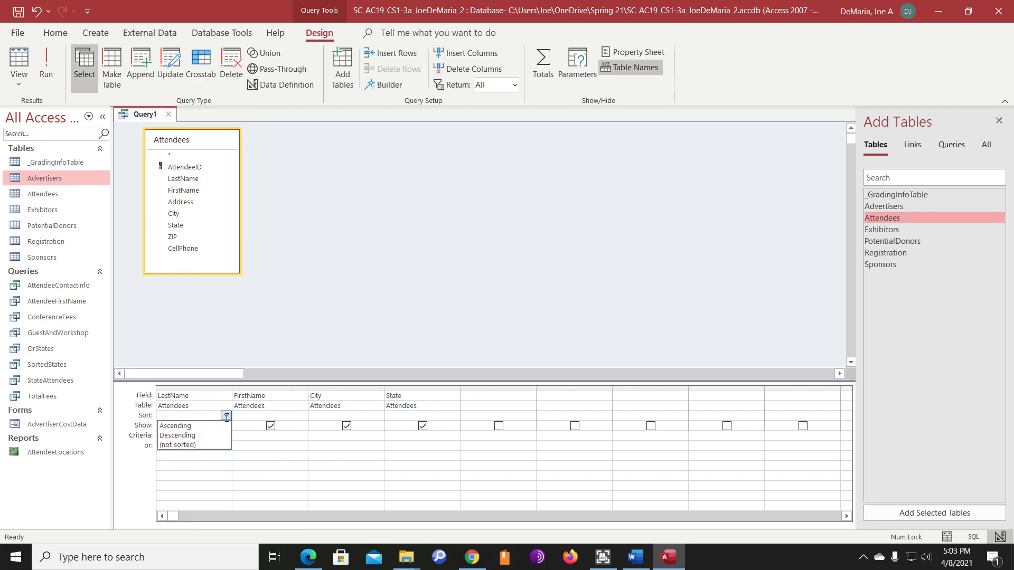
left_click(183, 427)
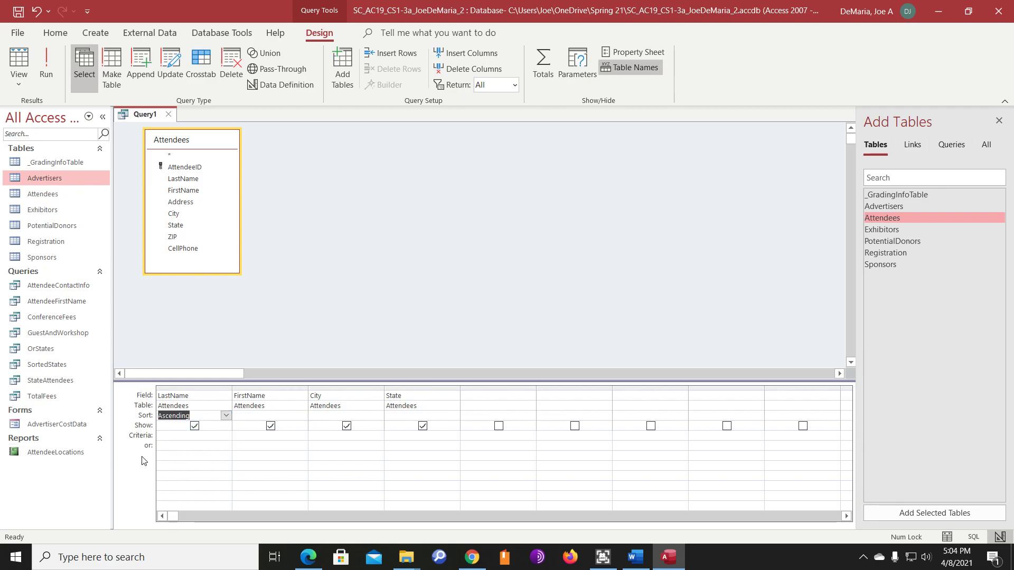
left_click(320, 436)
type("Phi")
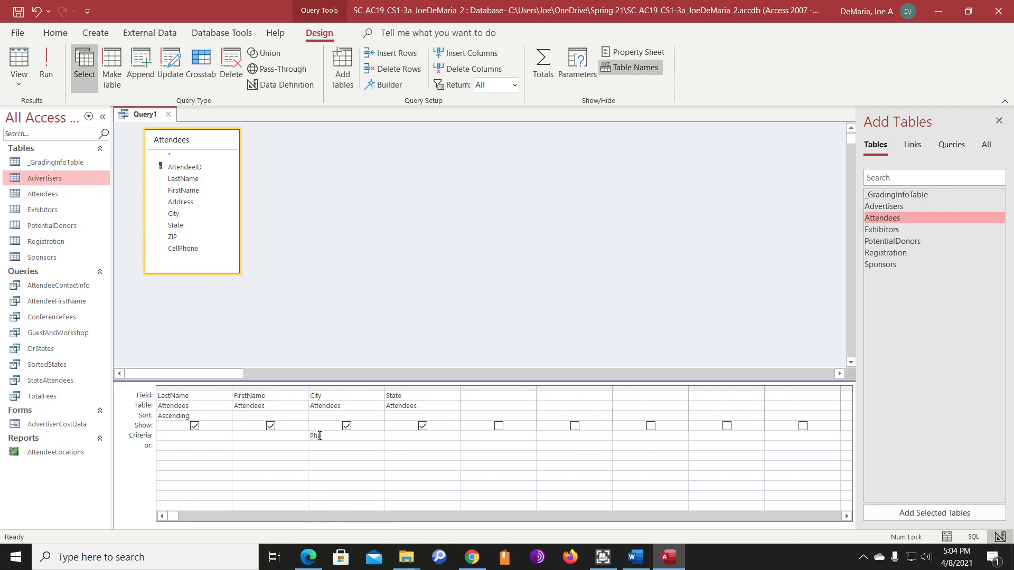
type("ladelphia")
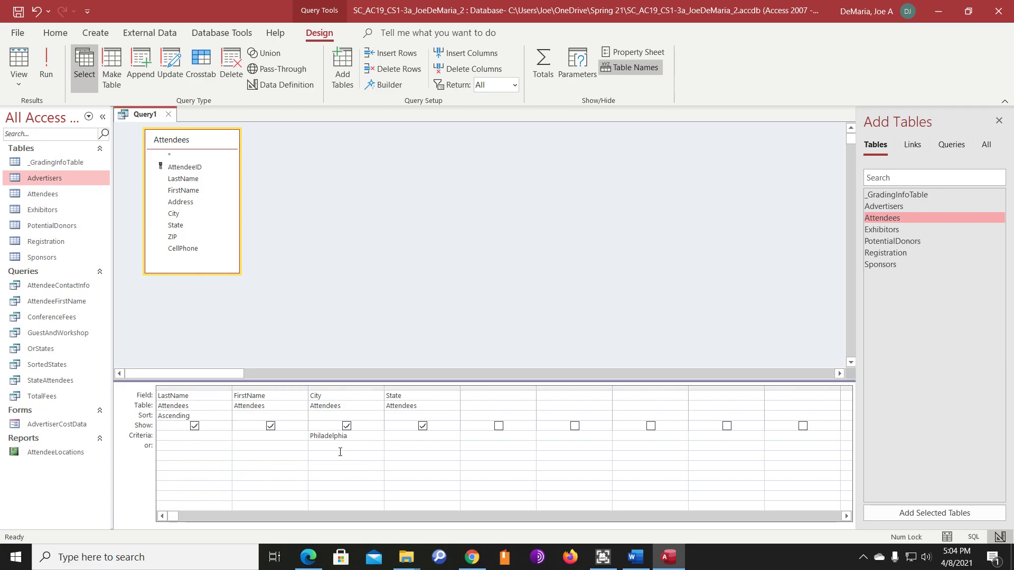
key("Tab")
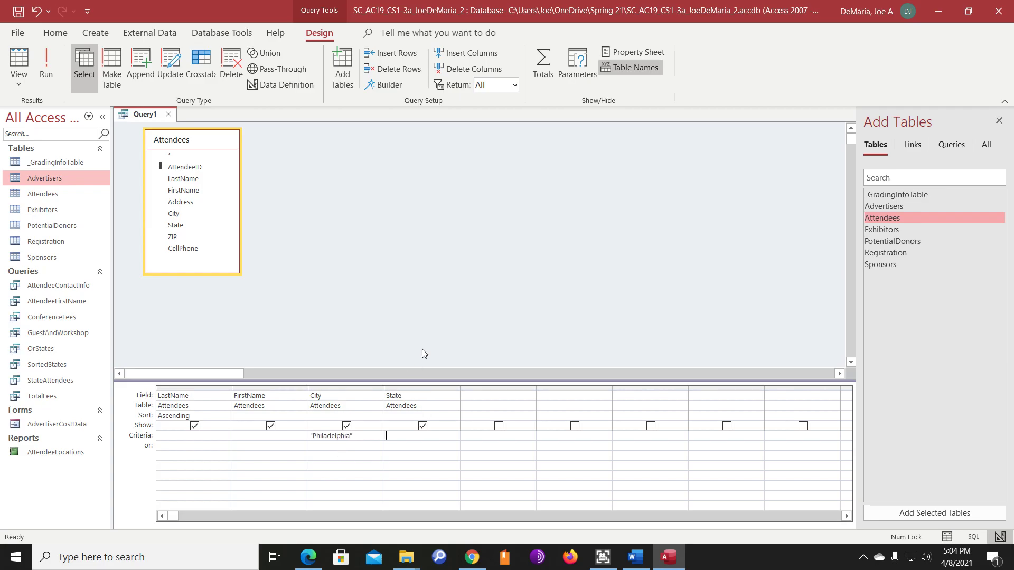
Step: Run the query, then close it and save it as PhiladelphiaAttendees
left_click(46, 63)
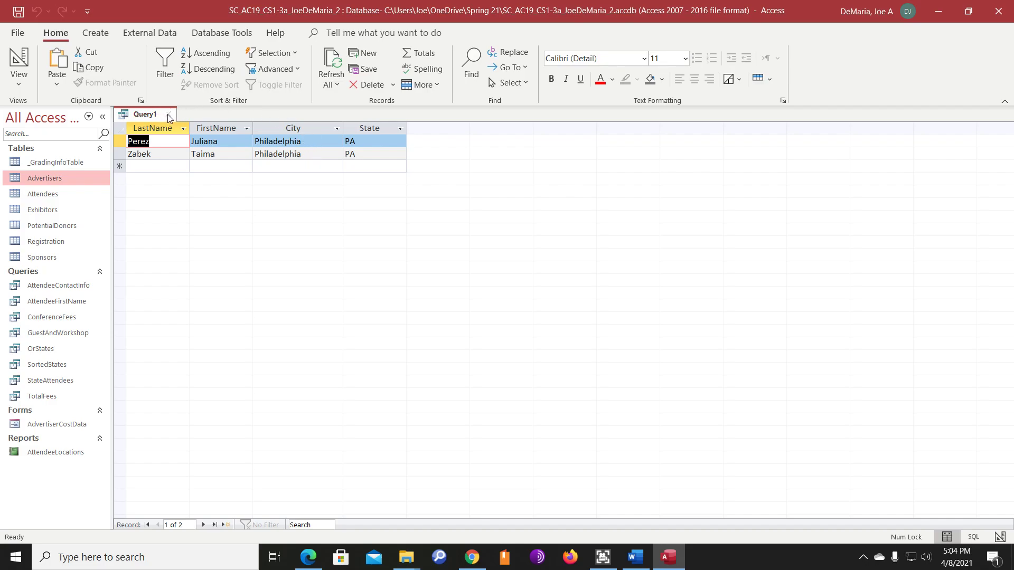
left_click(168, 115)
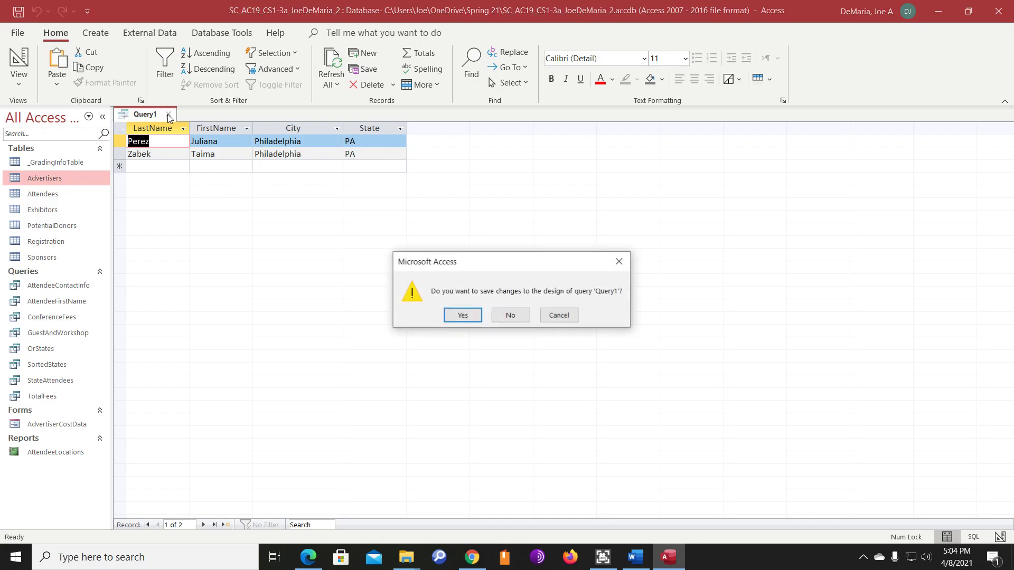
left_click(460, 315)
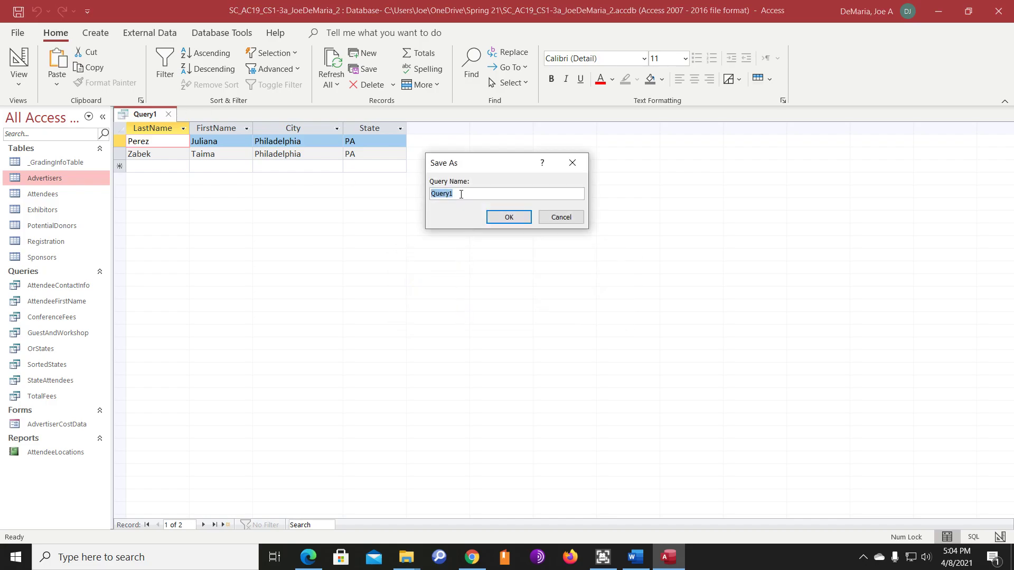
type("PhiladelphiaAttendees")
key("Return")
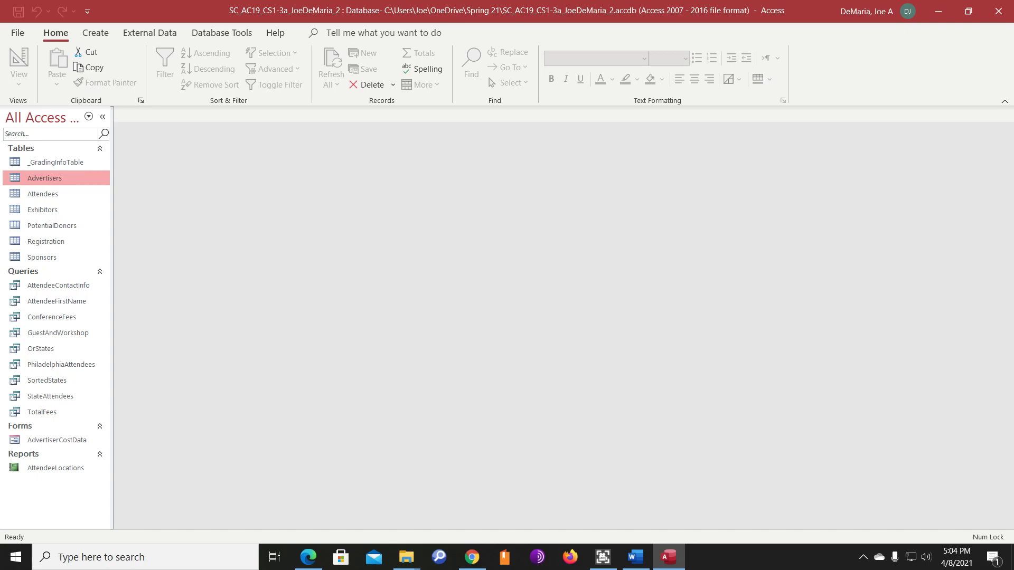
Step: Open the GuestAndWorkshop query in Design View and insert the RegistrationFee field between AttendeeID and GuestFee
right_click(66, 334)
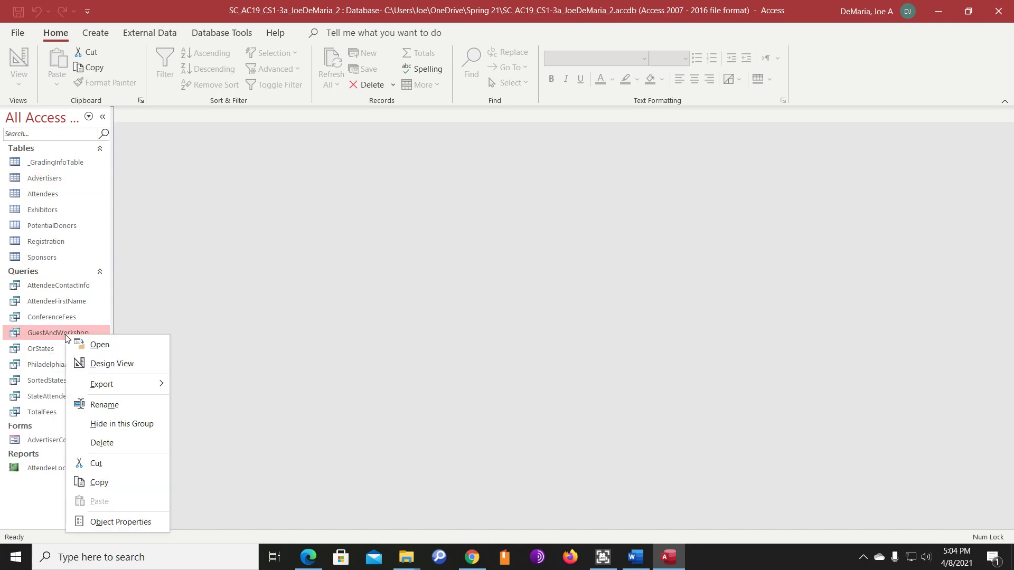
left_click(132, 363)
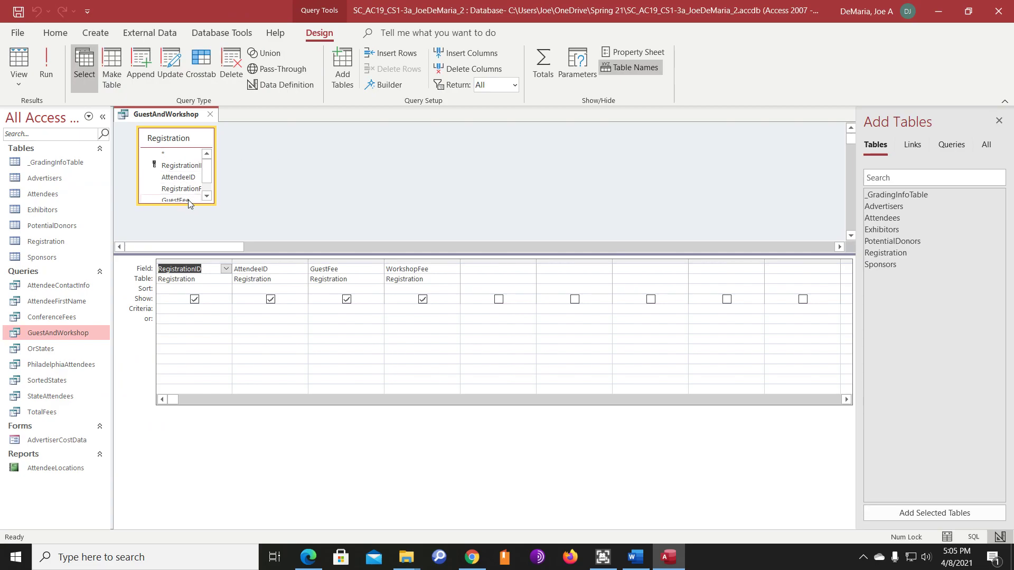
left_click_drag(191, 205, 198, 226)
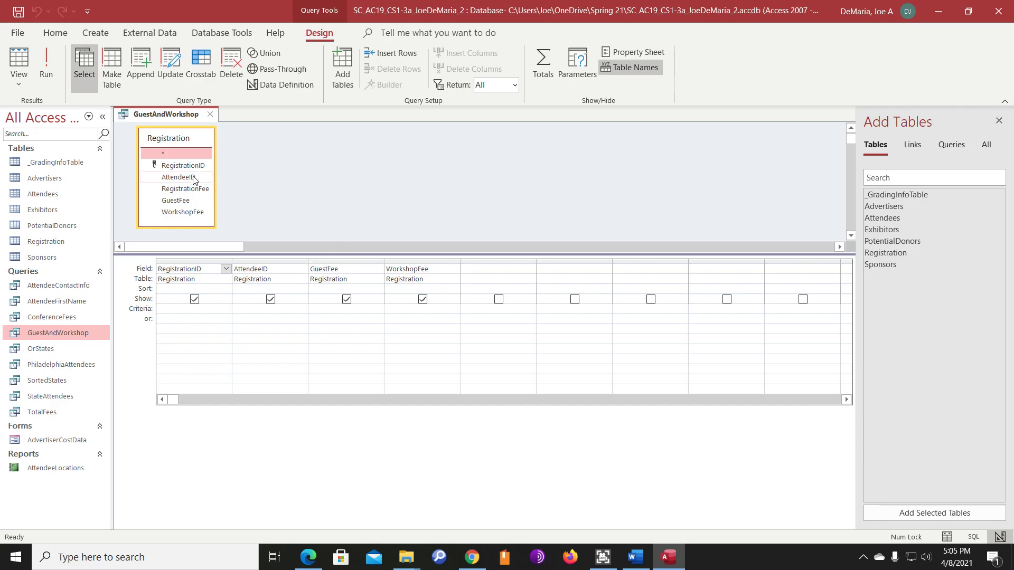
left_click_drag(161, 179, 314, 269)
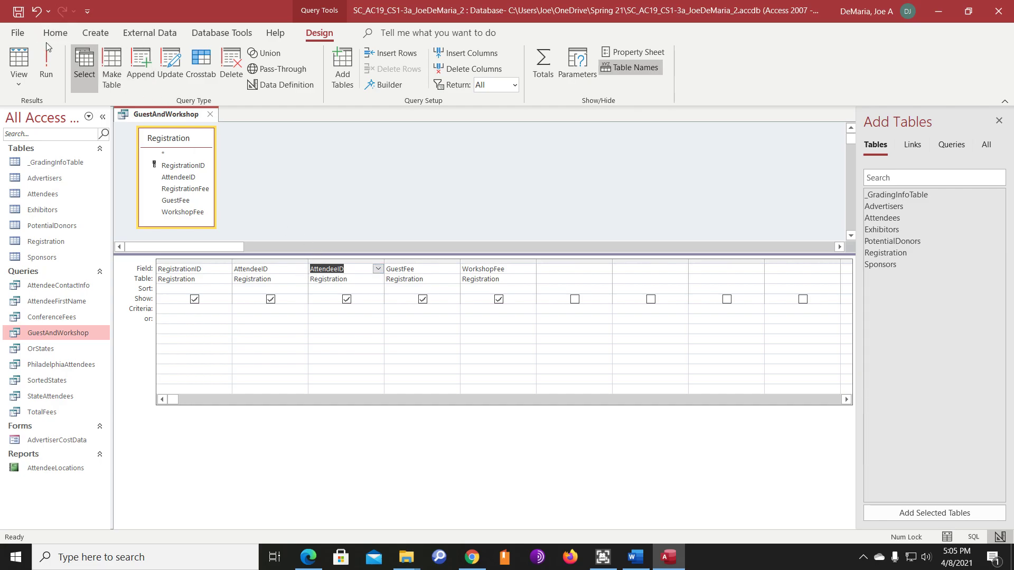
left_click(40, 11)
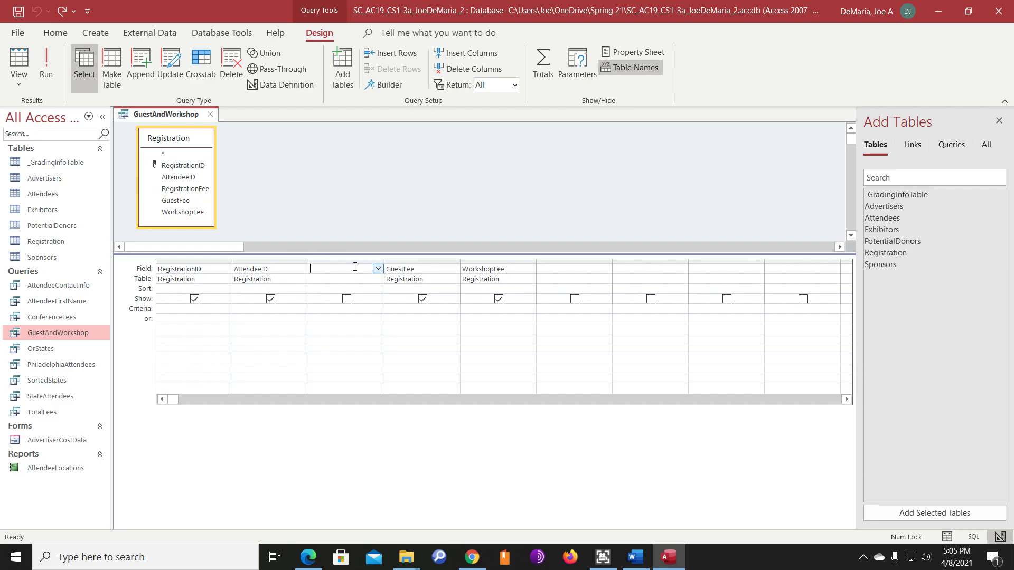
left_click(378, 269)
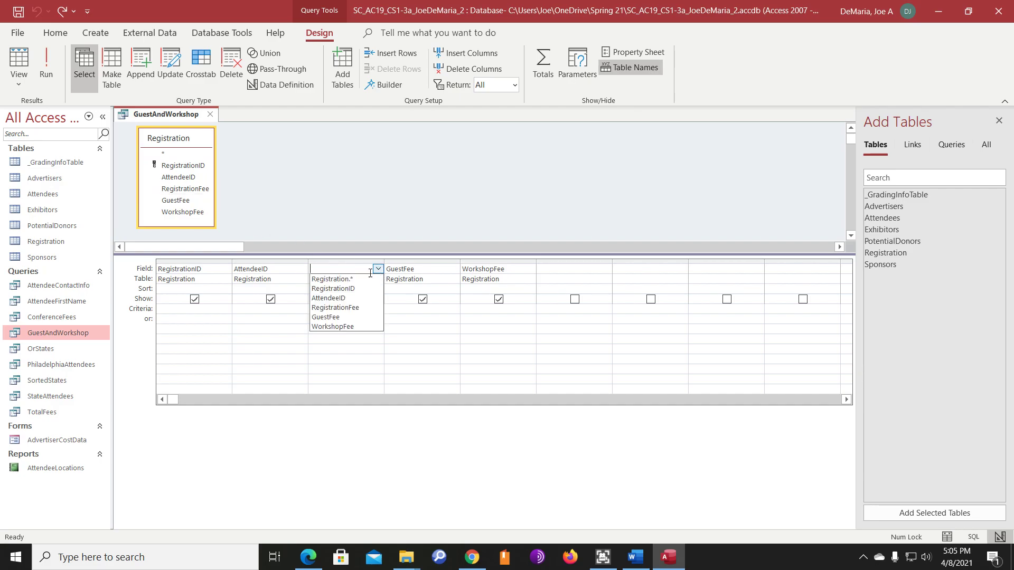
left_click(348, 307)
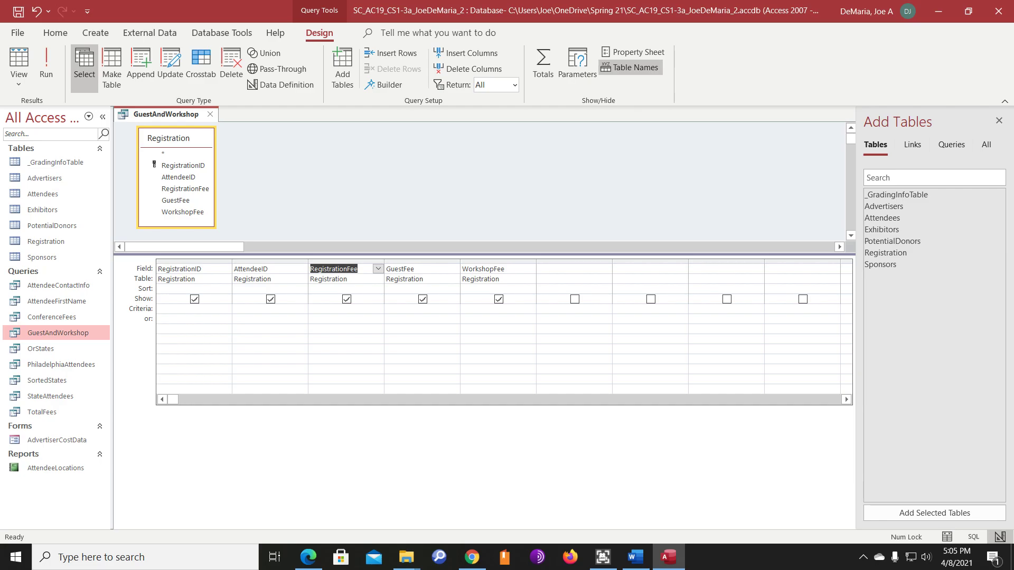
Step: Set the criteria of both the GuestFee and WorkshopFee fields to 0 on the same criteria row
left_click(399, 309)
type("0")
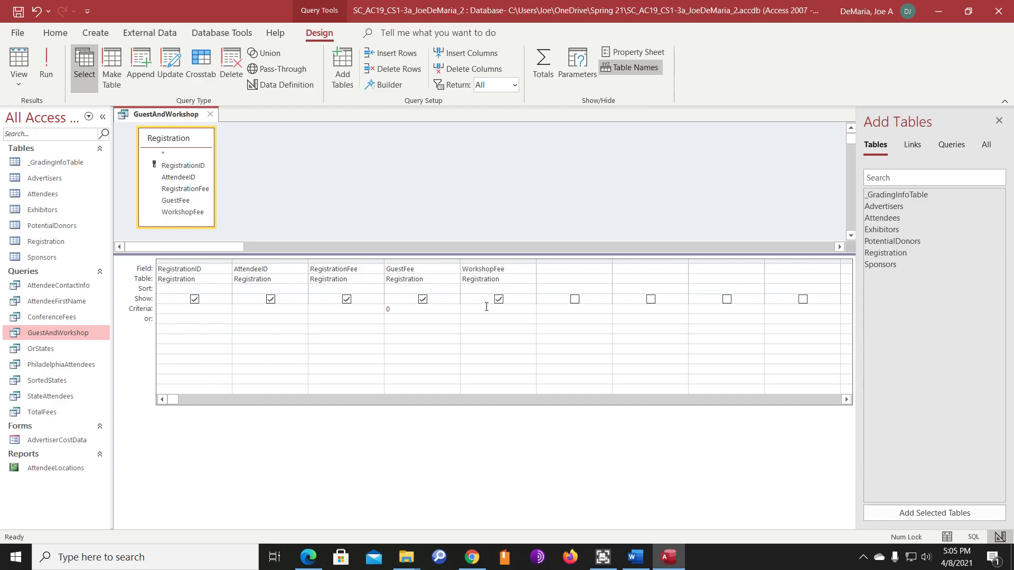
key("Tab")
type("0")
key("Tab")
Step: Run the GuestAndWorkshop query and close it, saving its design changes
left_click(44, 57)
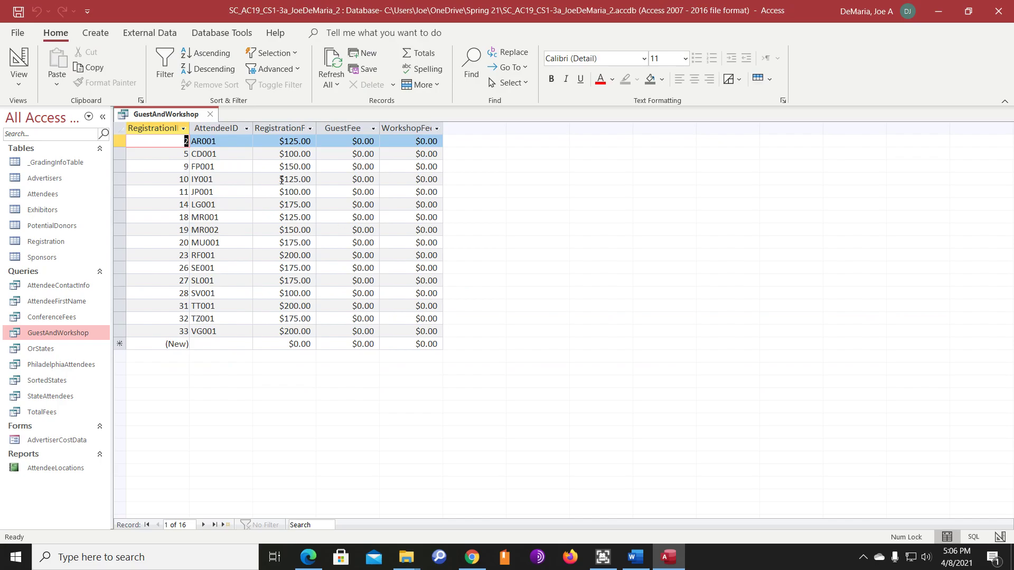
left_click(210, 114)
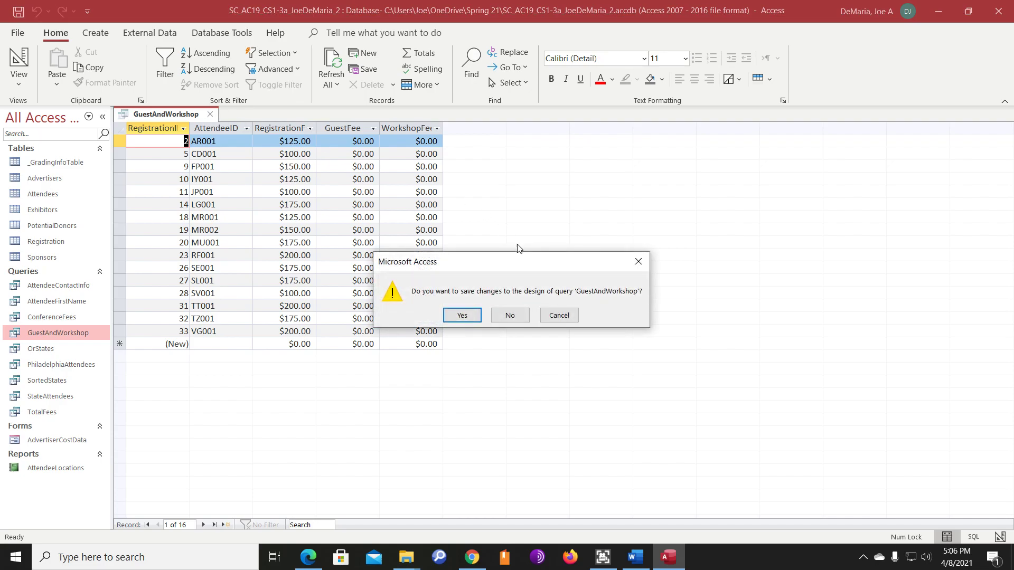
left_click(461, 315)
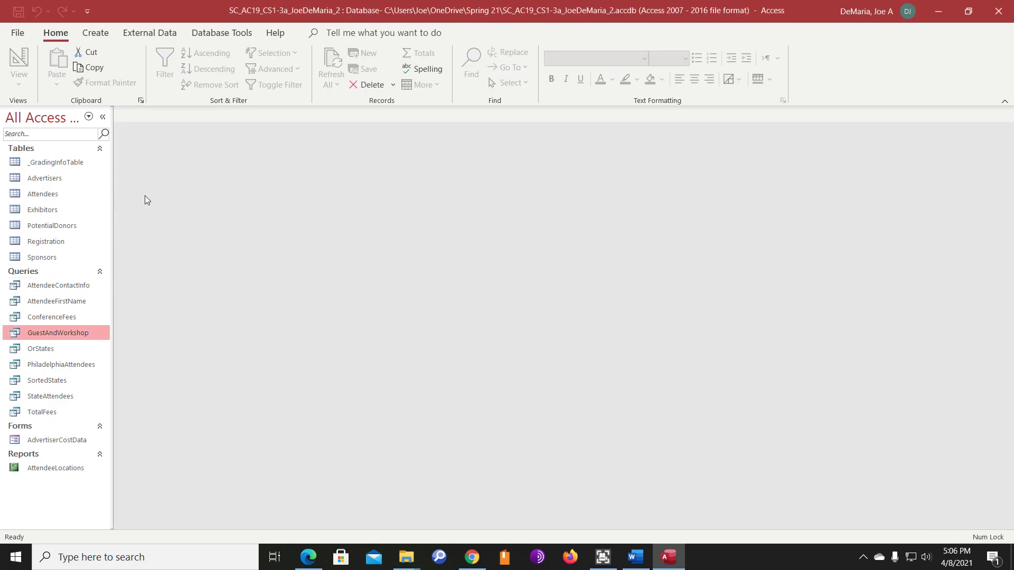
Step: Create a new query in Design View and add the Attendees and Registration tables to it
left_click(108, 35)
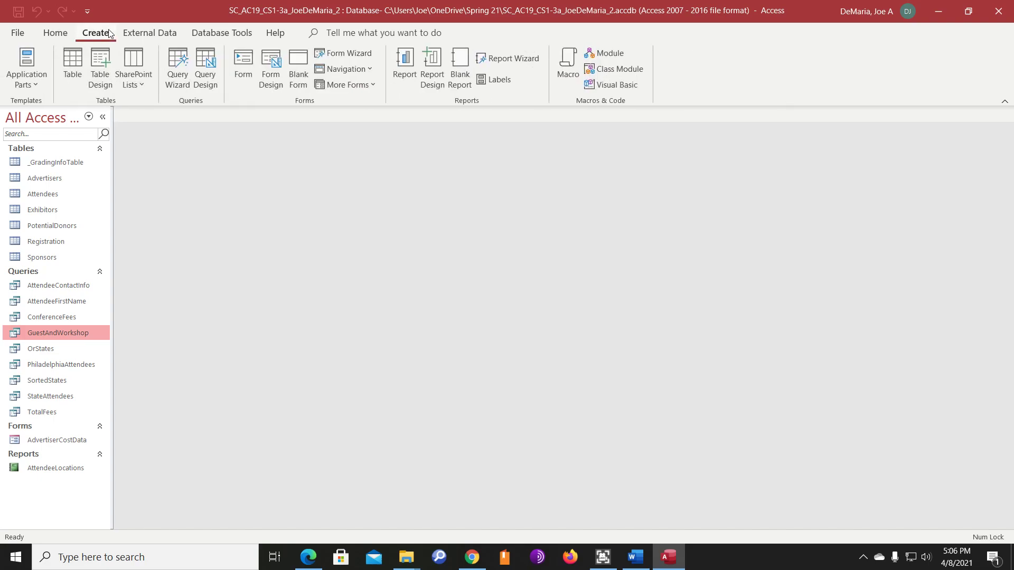
left_click(207, 64)
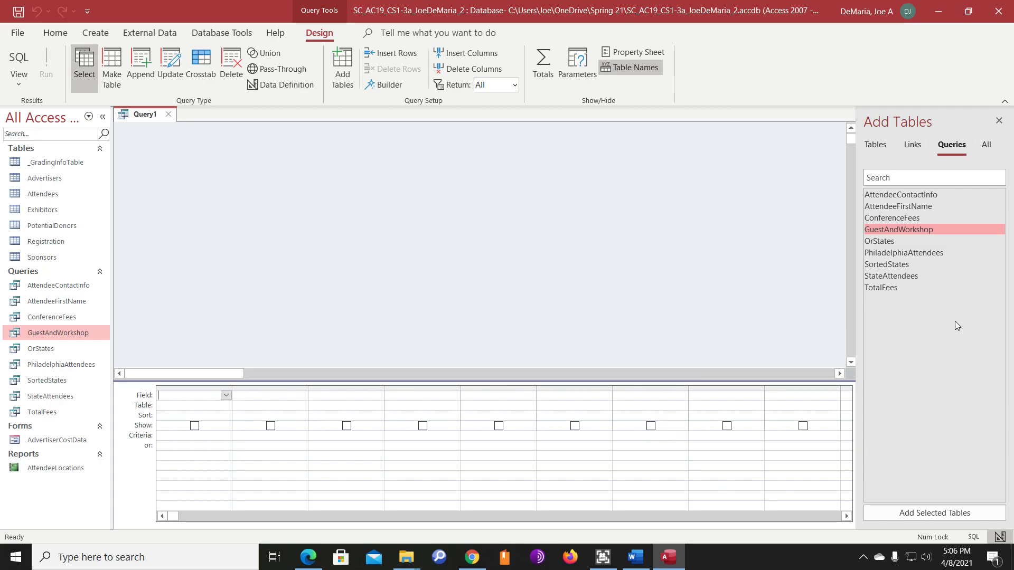
left_click(874, 145)
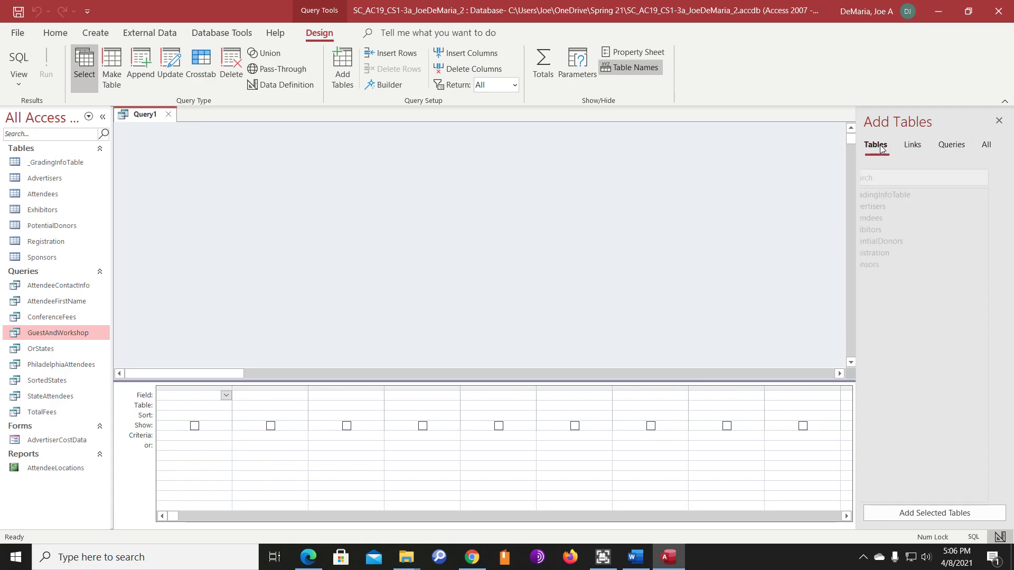
left_click(879, 219)
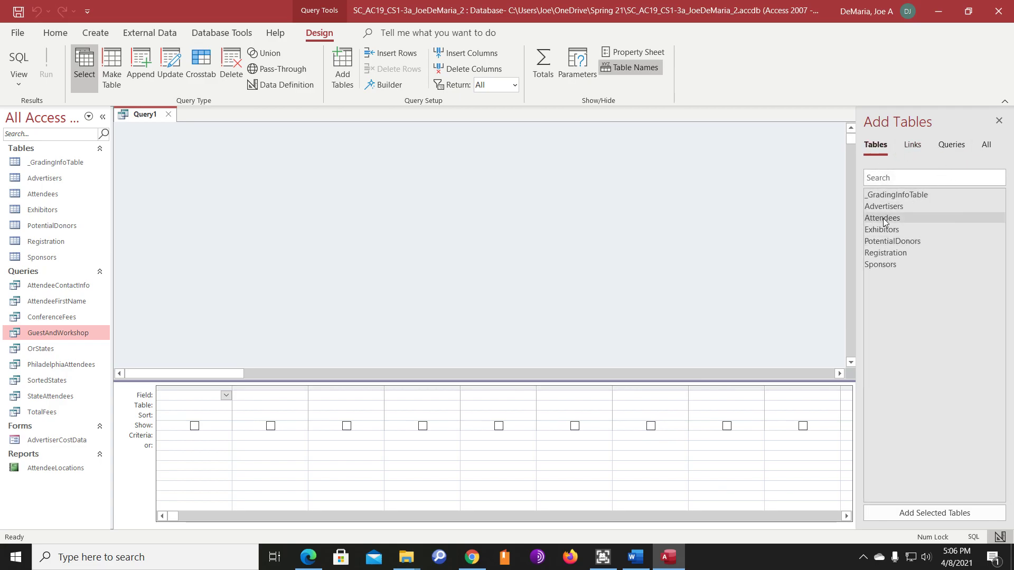
double_click(883, 219)
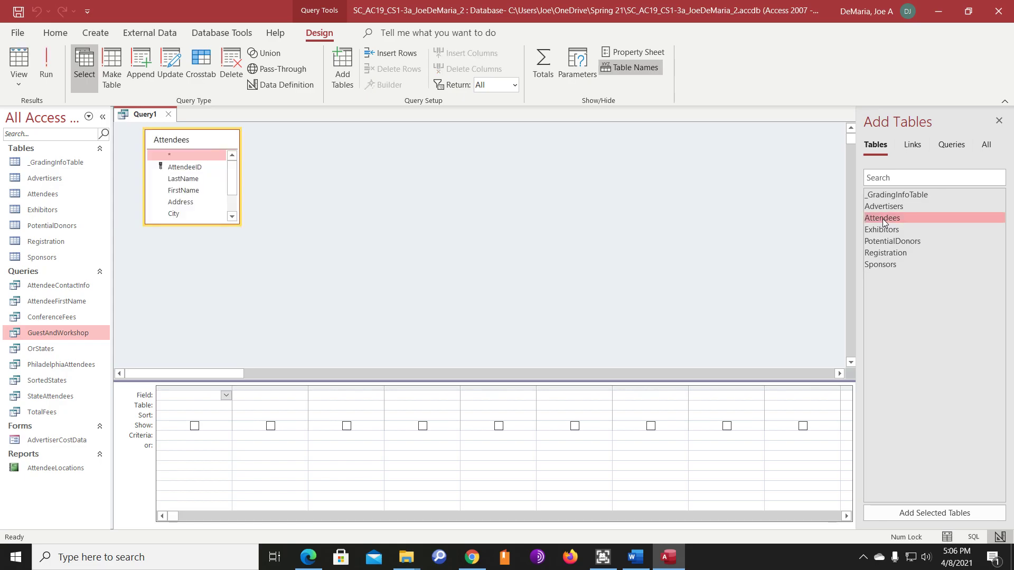
double_click(890, 254)
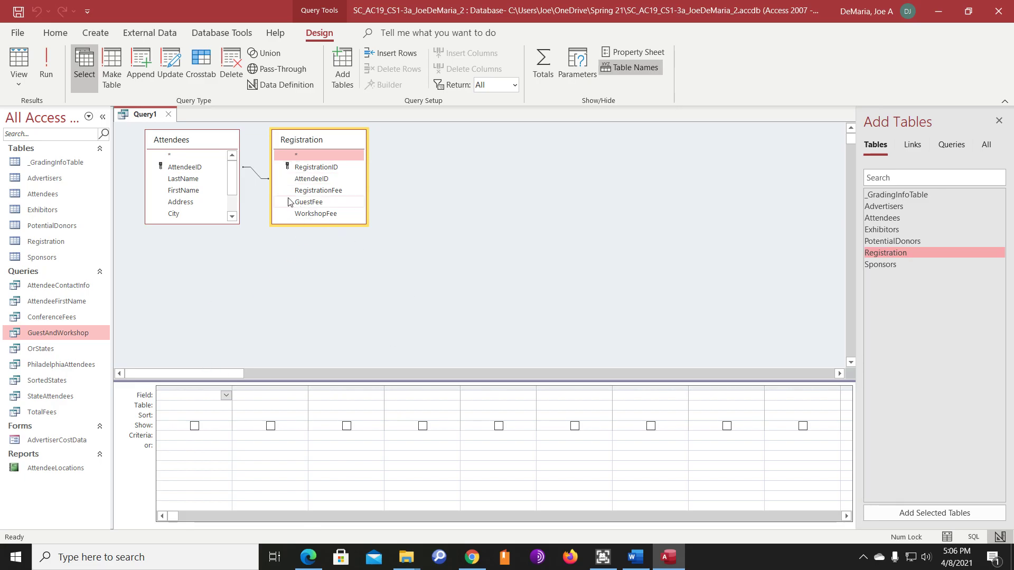
Step: Add FirstName and LastName from Attendees, and RegistrationID, RegistrationFee and WorkshopFee from Registration, to the query design
double_click(191, 192)
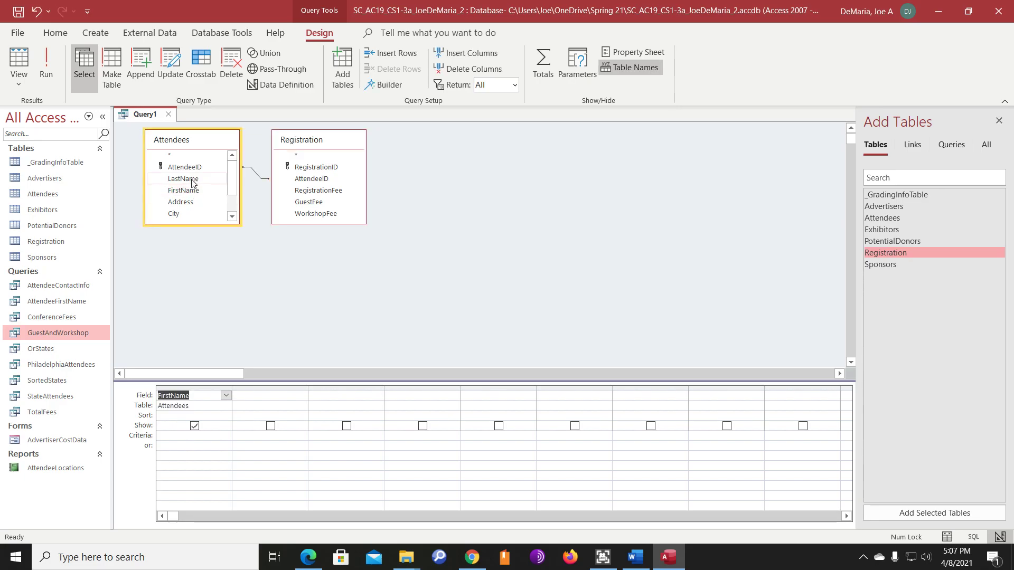
double_click(191, 179)
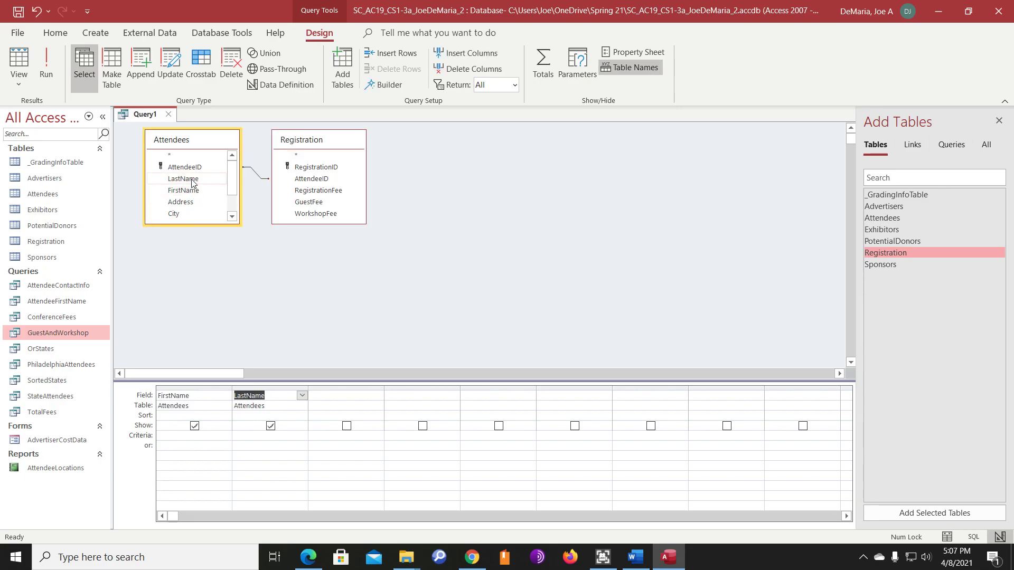
double_click(334, 167)
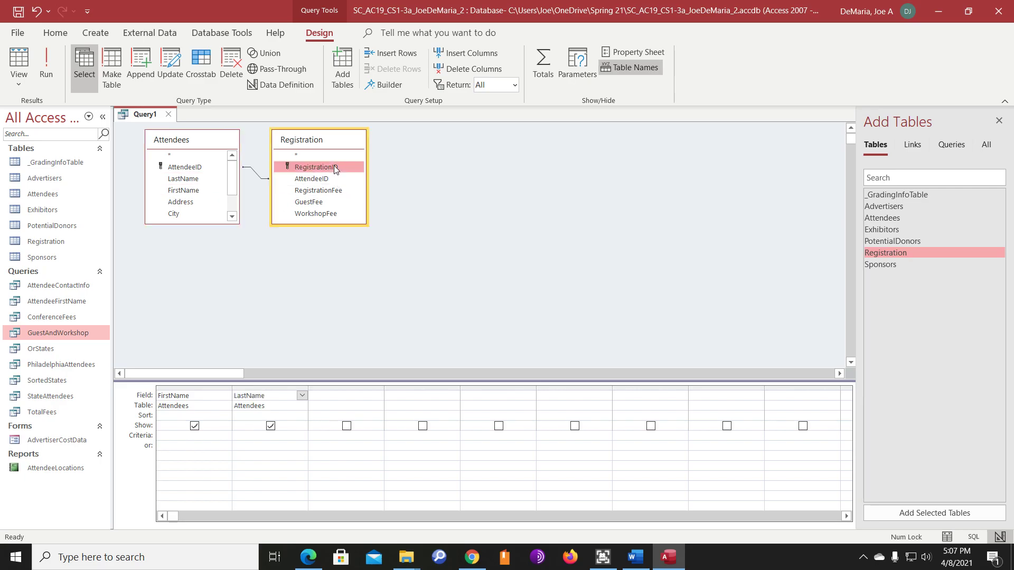
double_click(346, 192)
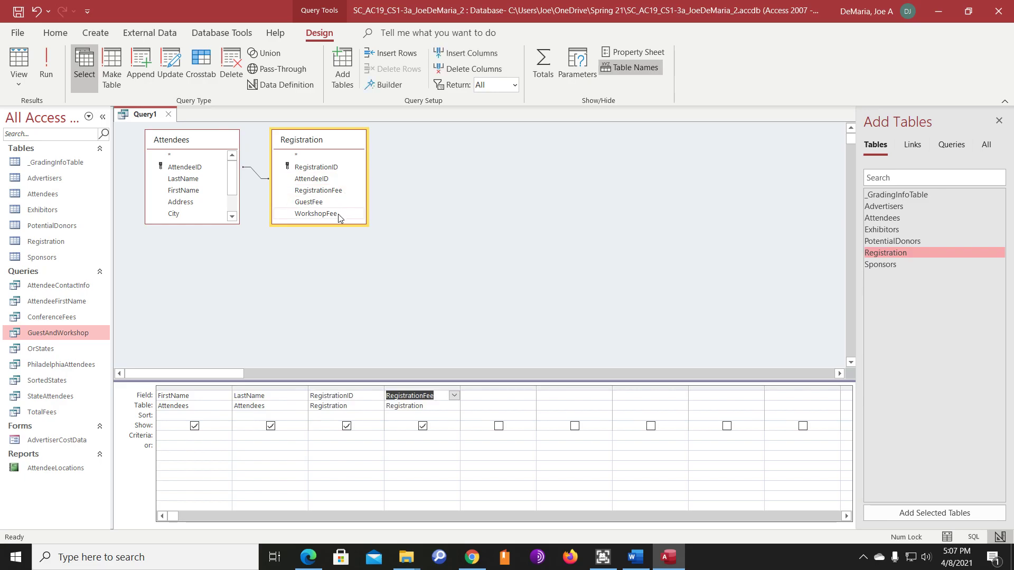
double_click(338, 214)
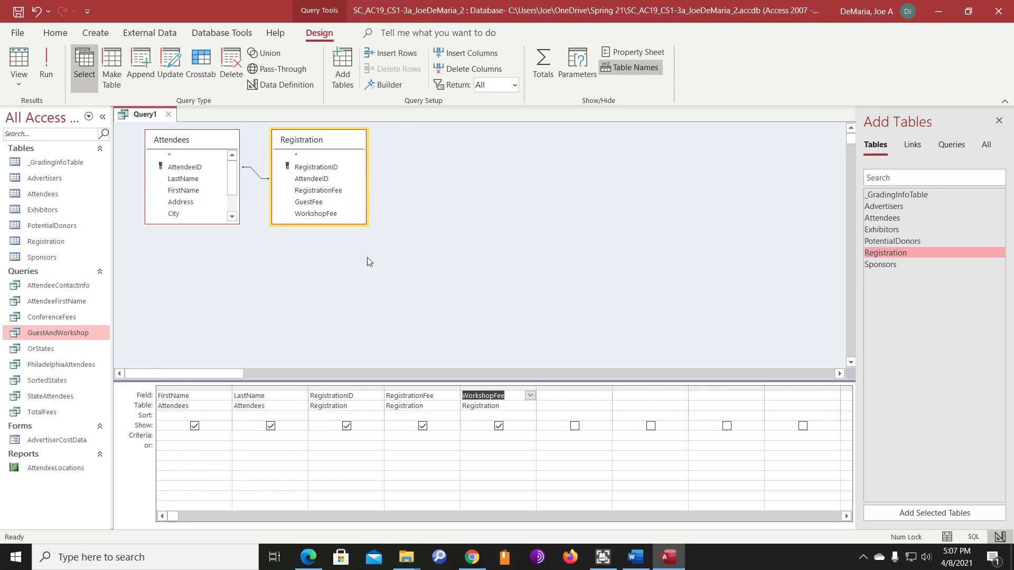
Step: Run the new query, close its results and save it as AttendeeRegistration
left_click(49, 59)
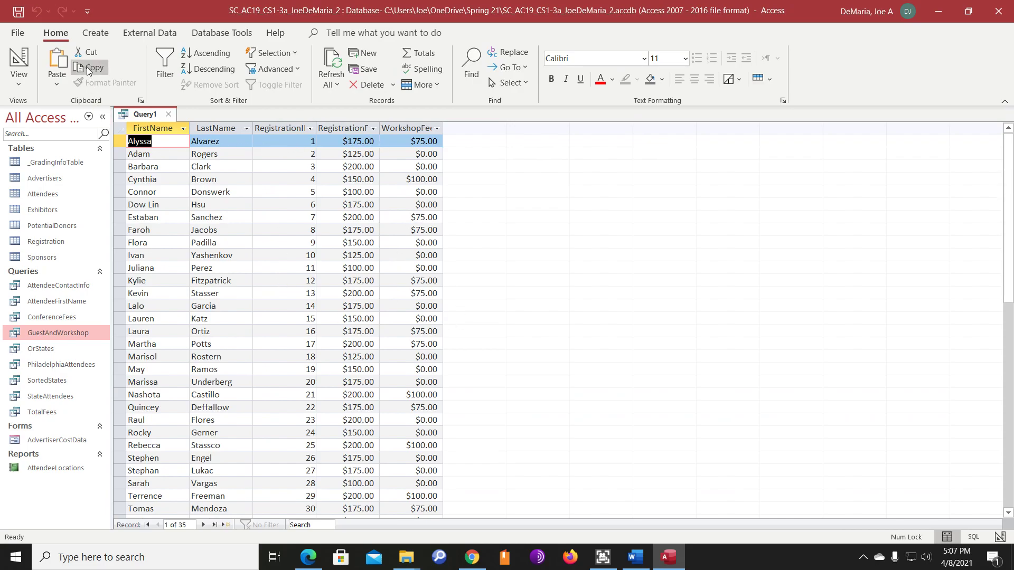
left_click(166, 116)
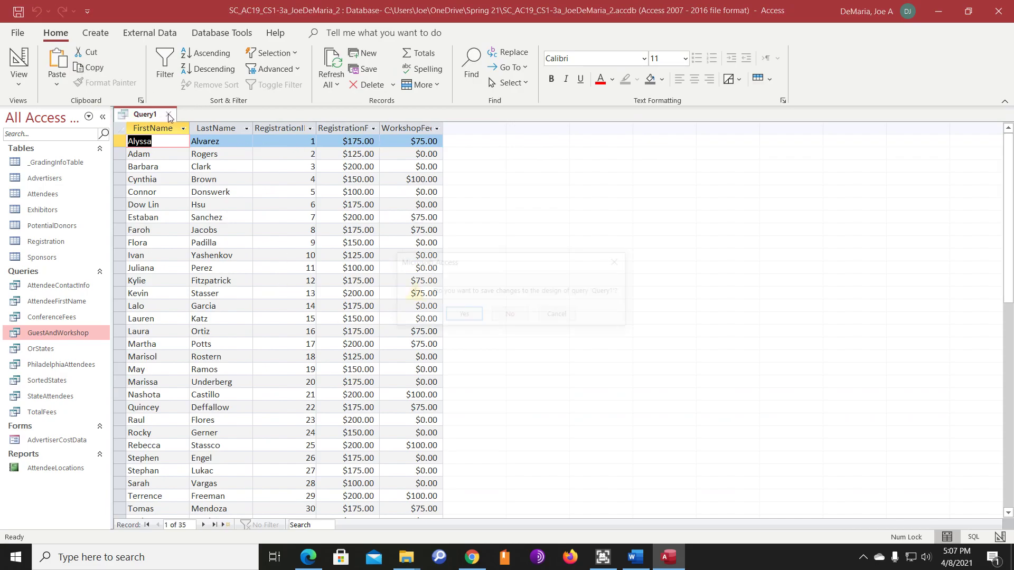
left_click(473, 317)
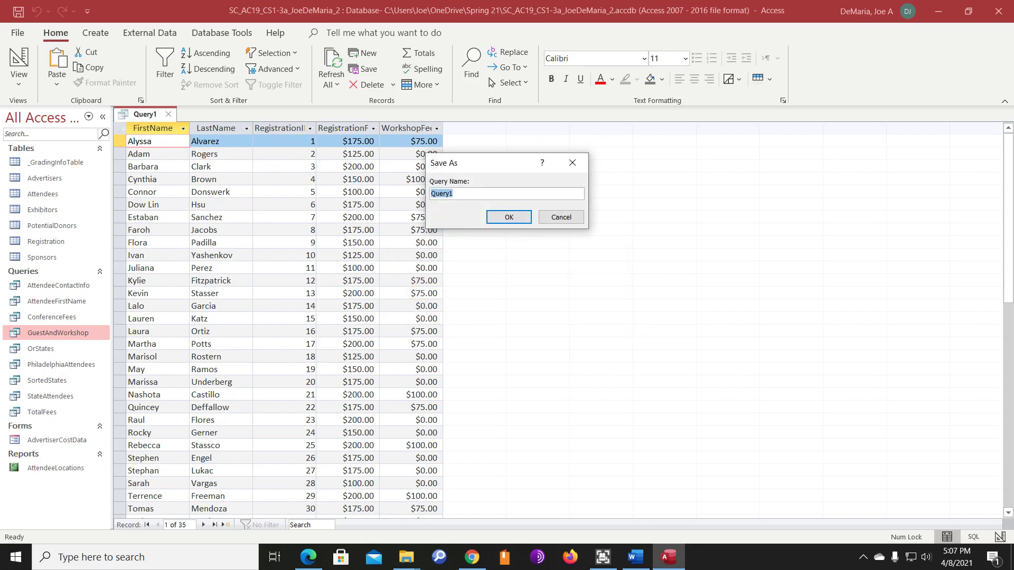
type("AttendeeRegistration")
key("Return")
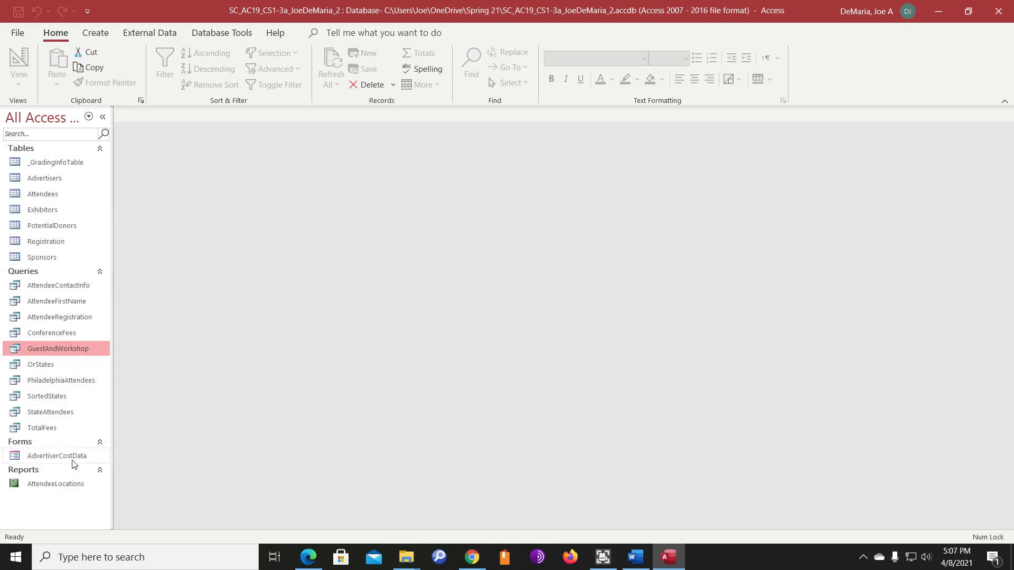
Step: Open the OrStates query in Design View and move the State field to the first column, before FirstName
left_click(42, 364)
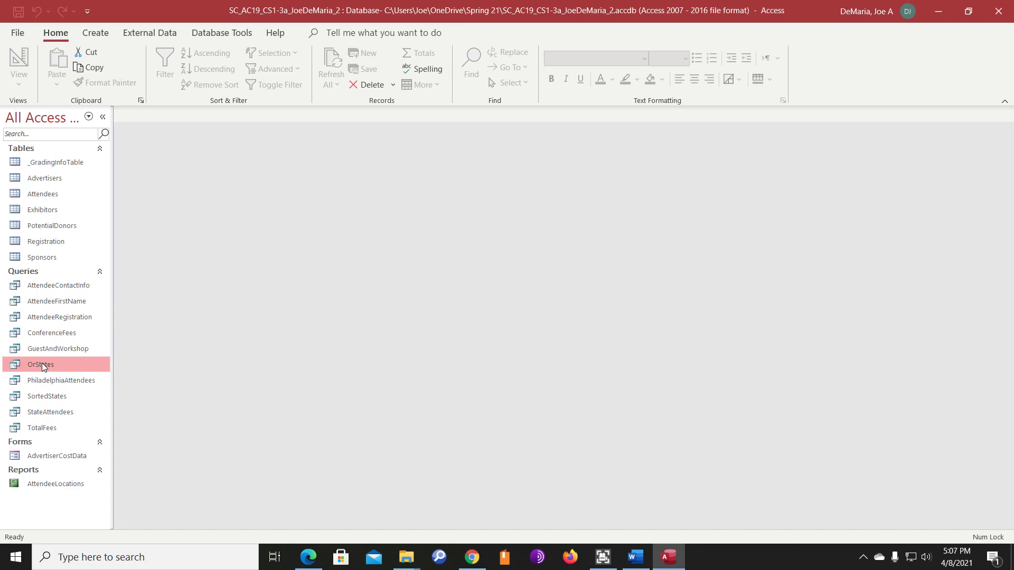
right_click(42, 363)
left_click(100, 194)
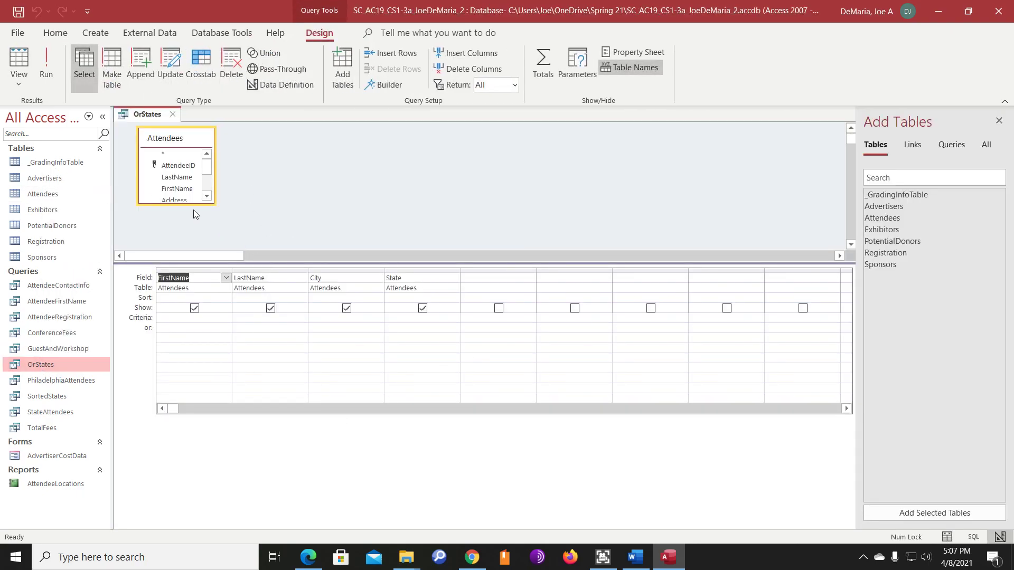
left_click_drag(193, 205, 193, 228)
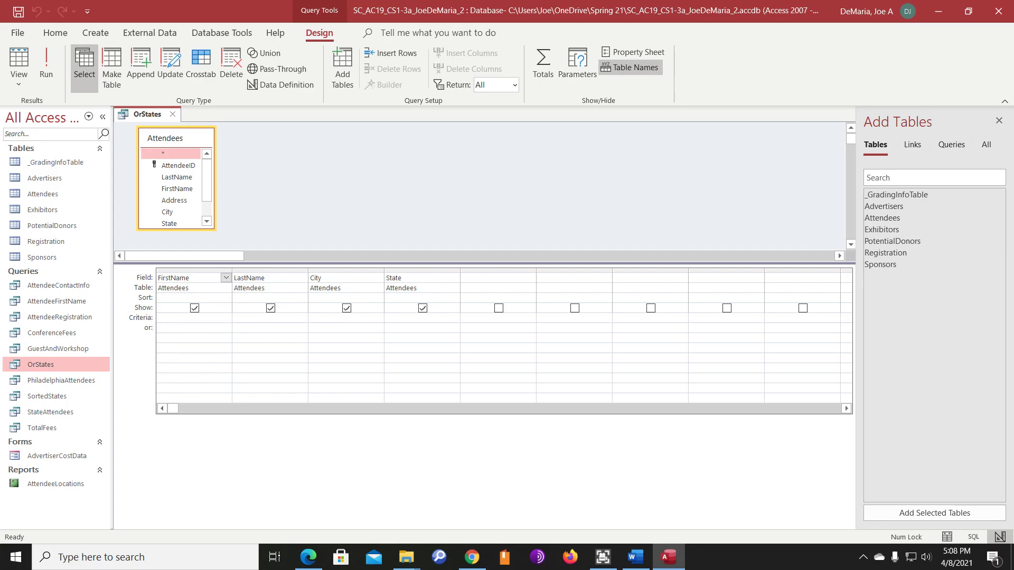
left_click(408, 278)
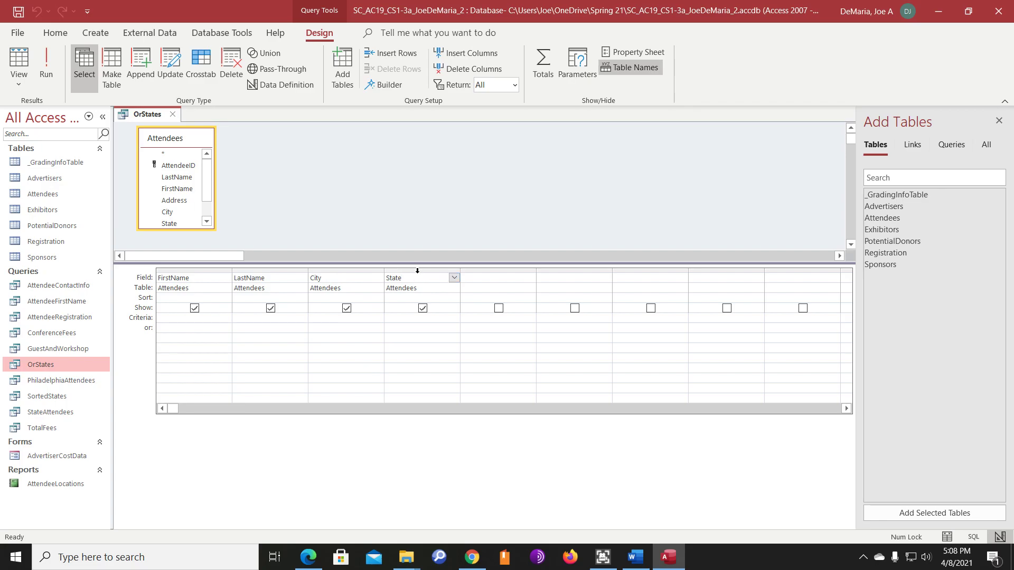
left_click(417, 270)
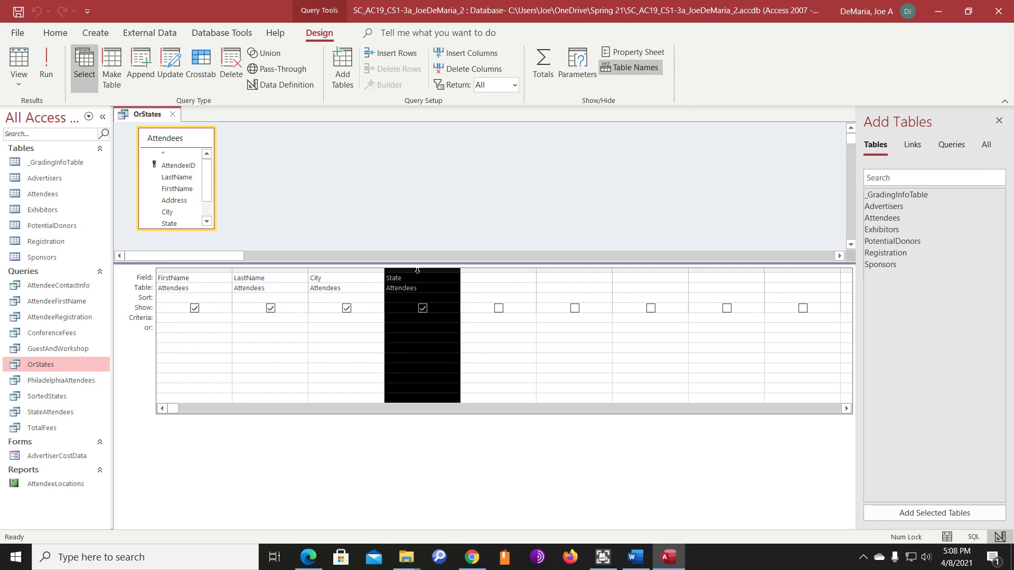
left_click_drag(417, 271, 160, 272)
left_click_drag(160, 273, 159, 274)
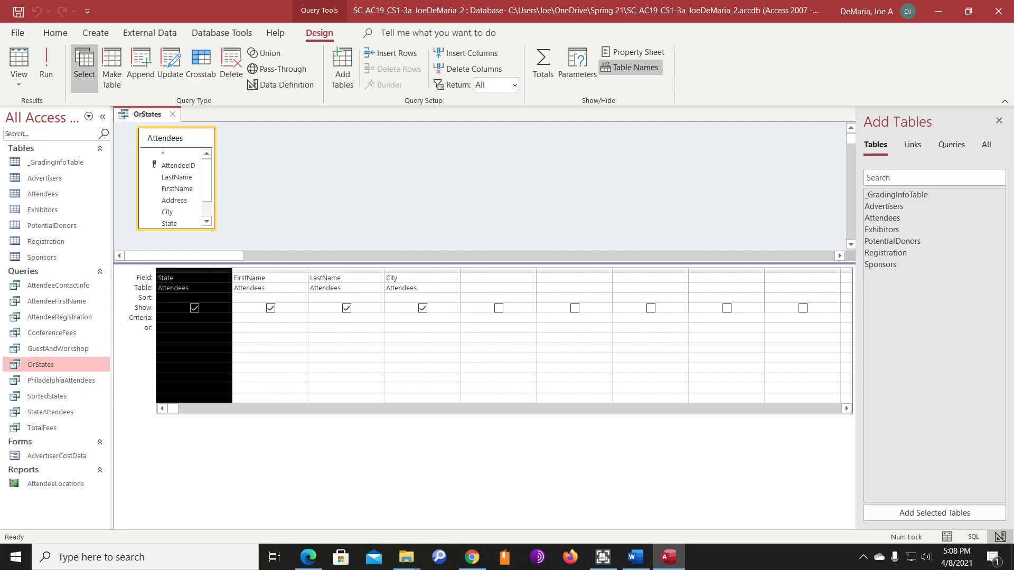
Step: Set the State criteria to NY or NJ on separate criteria rows and run the OrStates query
left_click(168, 317)
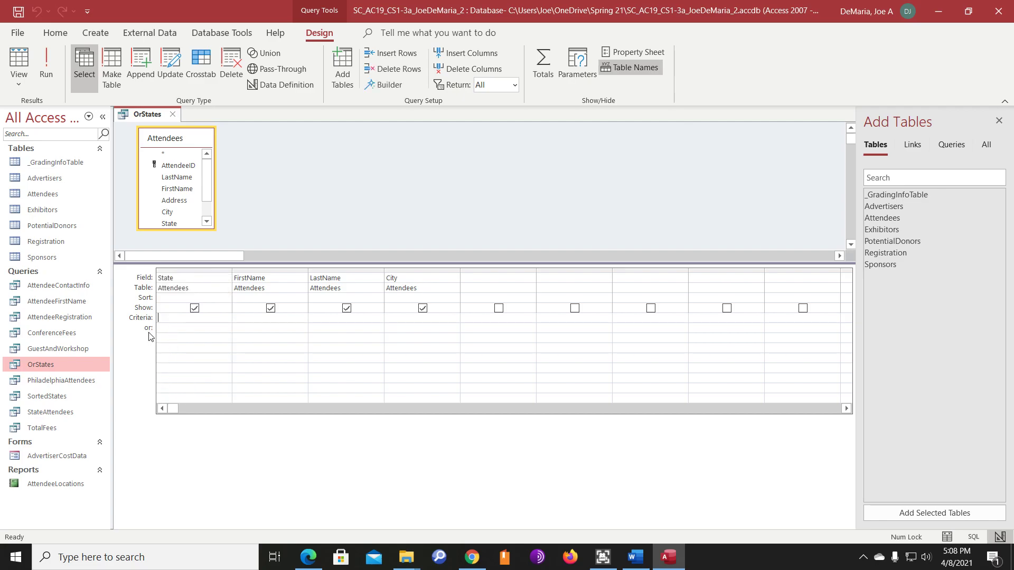
type("NY")
key("Down")
type("N")
key("Down")
left_click(52, 58)
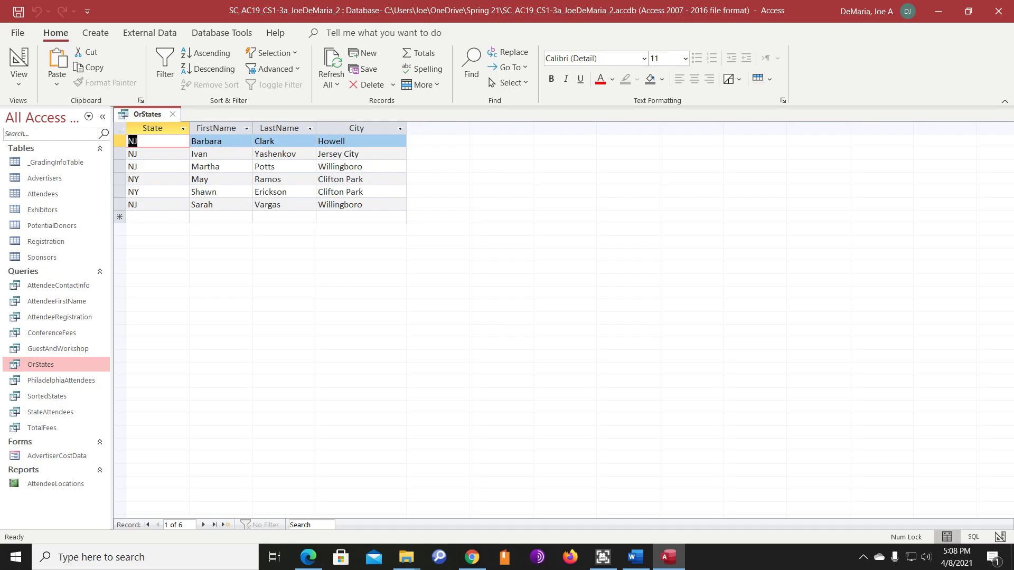
Step: Return OrStates to Design View and sort both the LastName and State fields in ascending order
left_click(19, 57)
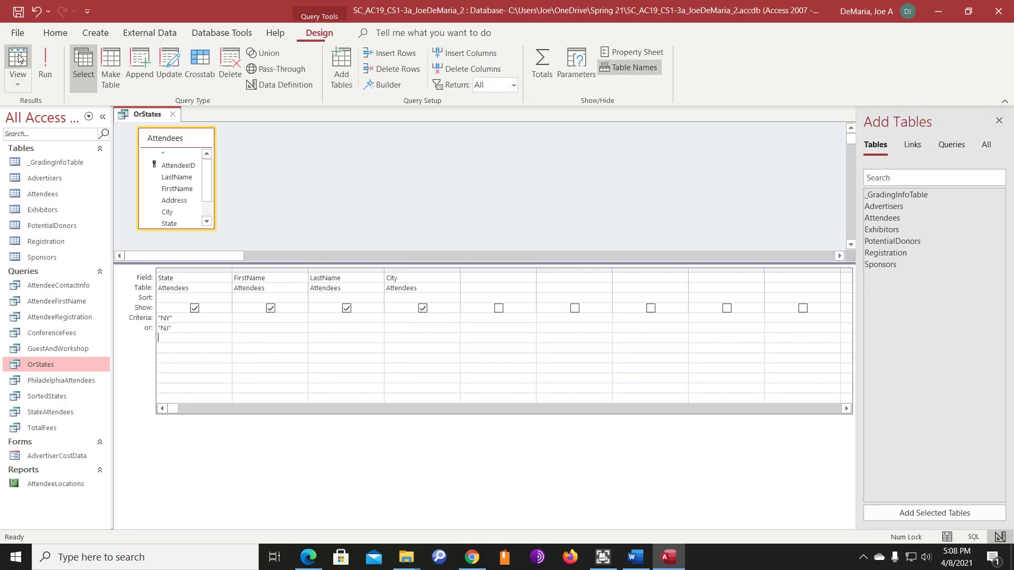
left_click(377, 300)
left_click(333, 308)
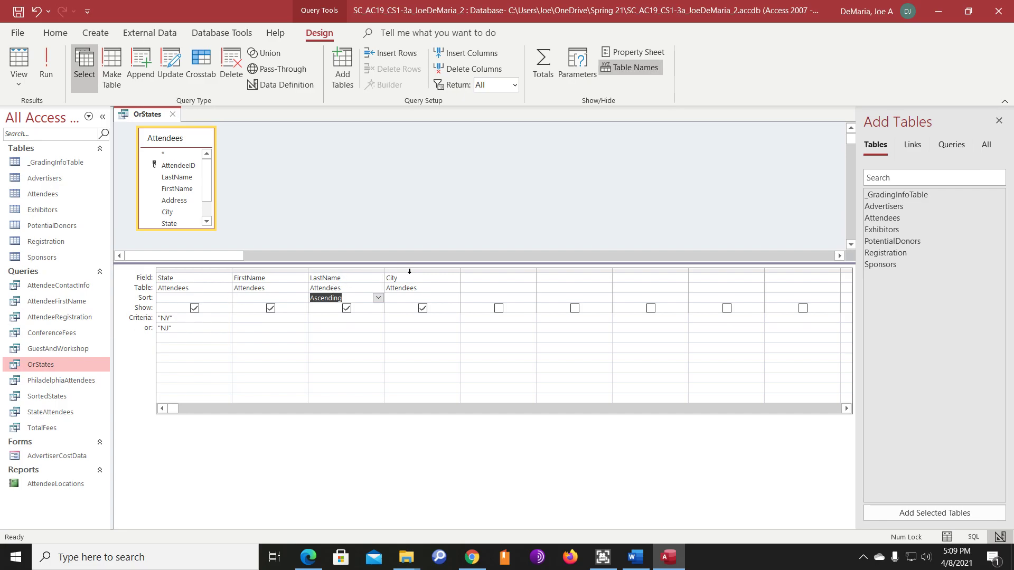
left_click(225, 298)
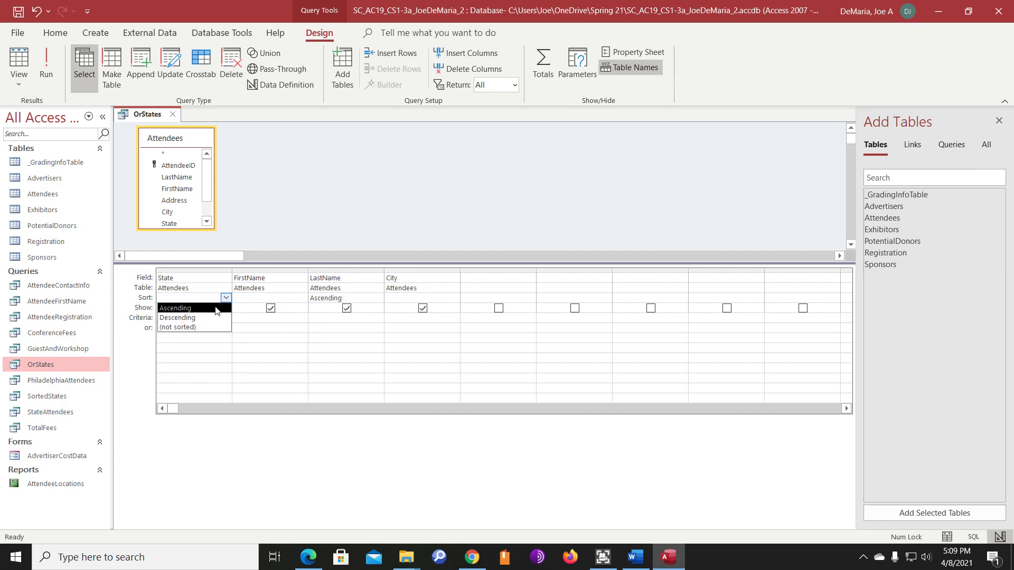
left_click(216, 309)
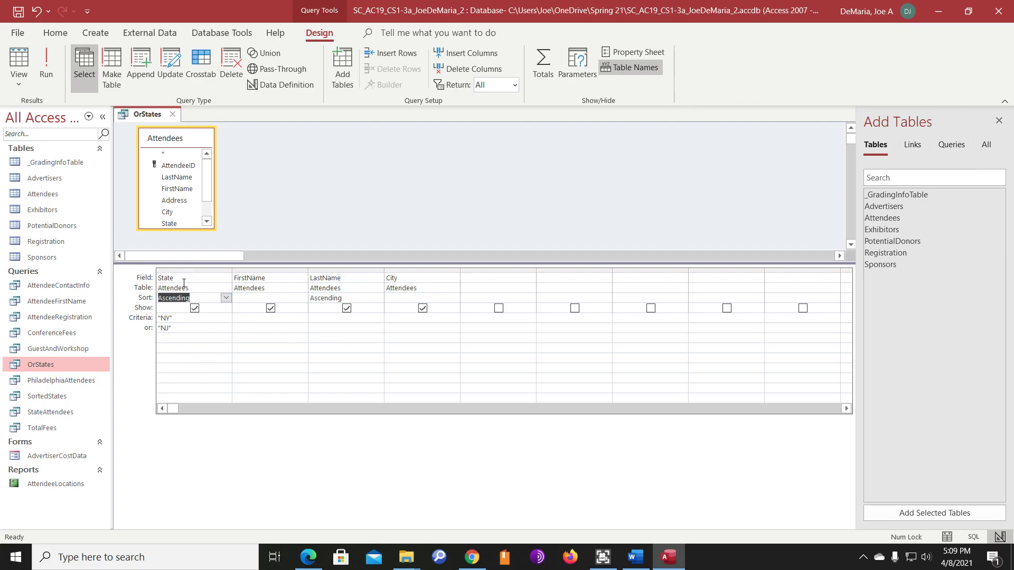
left_click(198, 299)
Step: Run OrStates and close it with its design changes saved, reopening it once to check the sorted records
left_click(47, 62)
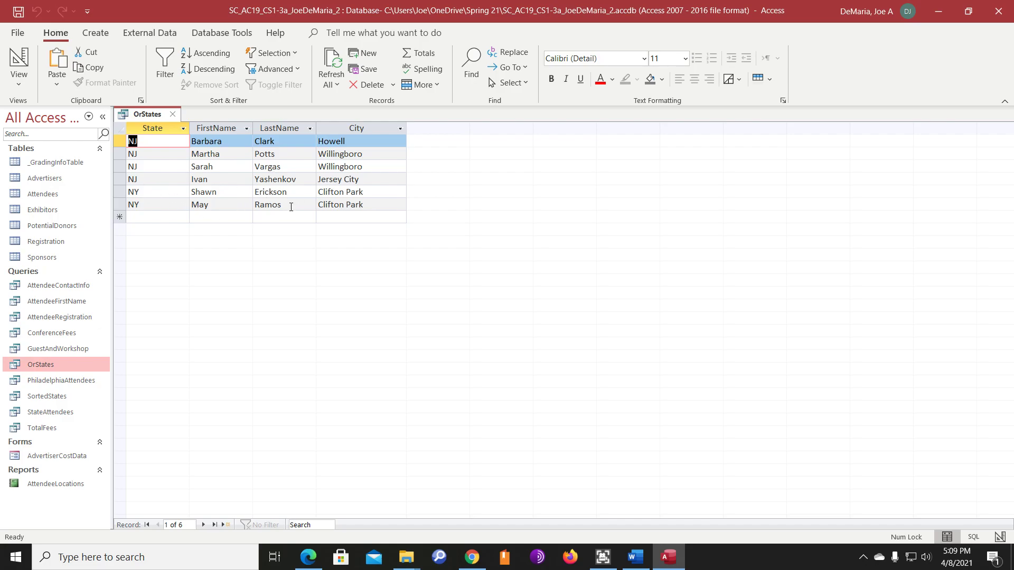
left_click(173, 114)
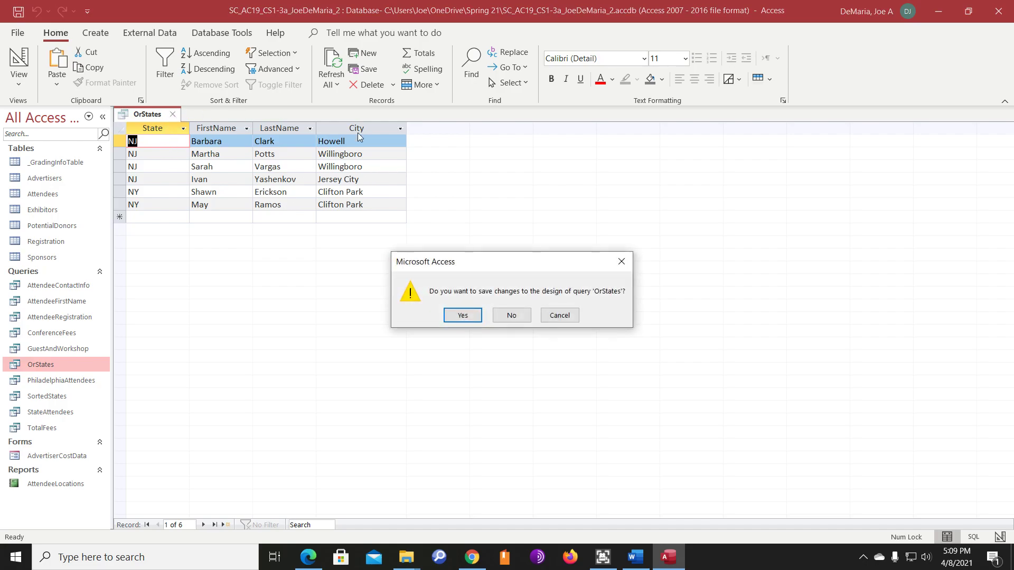
left_click(471, 317)
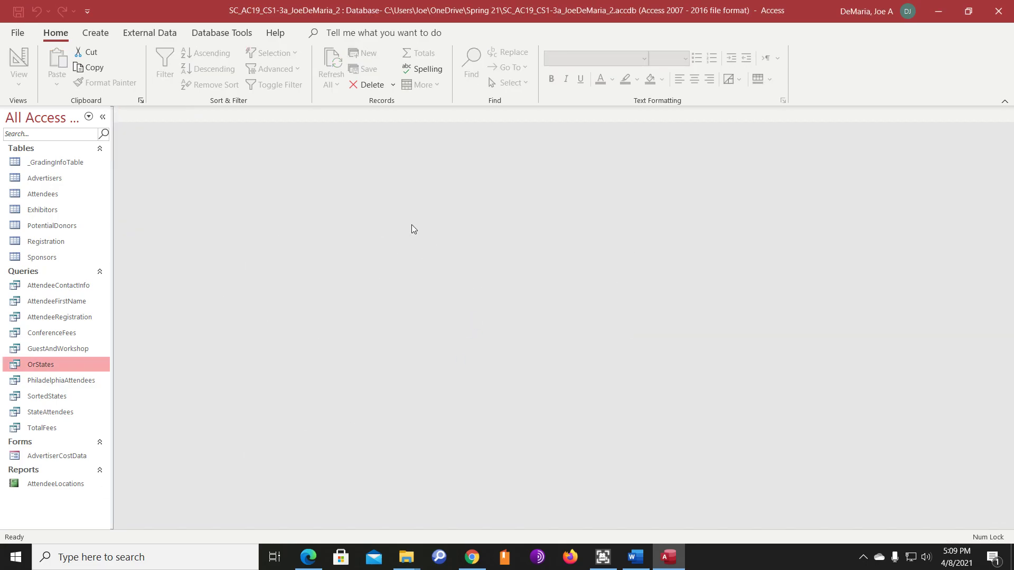
double_click(48, 363)
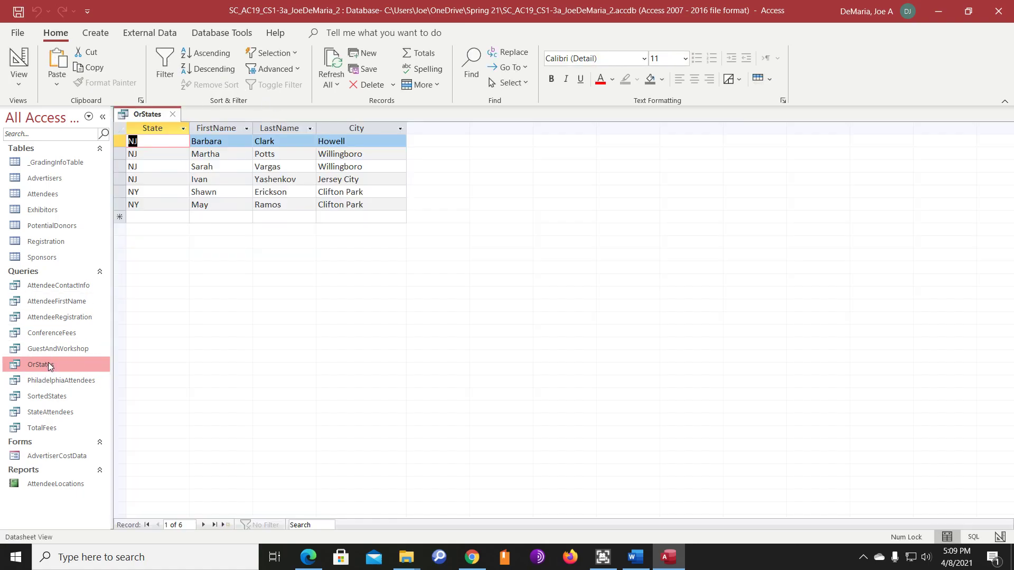
left_click(172, 114)
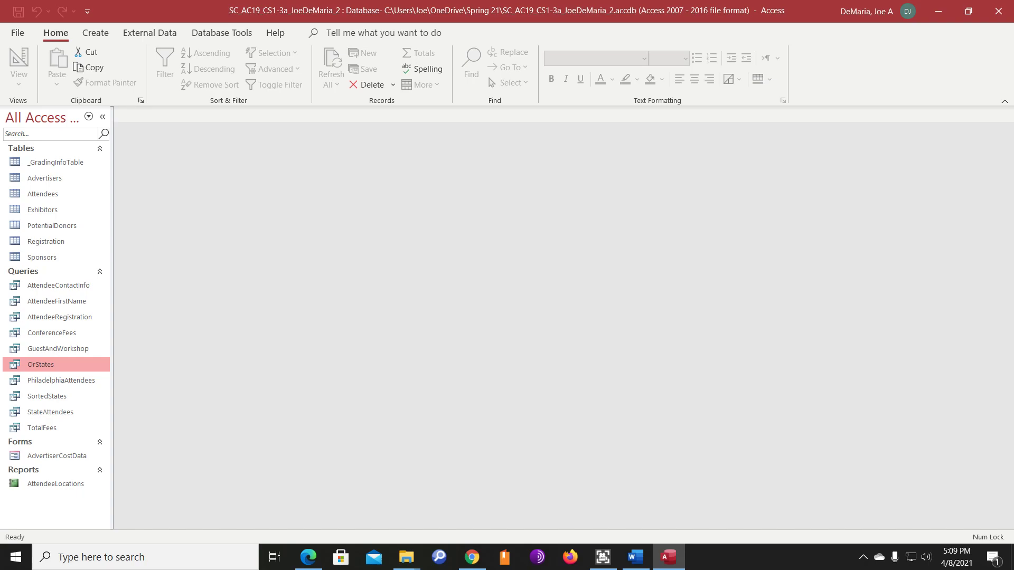
Step: Start a new crosstab query with the Crosstab Query Wizard, based on the Attendees table
left_click(93, 35)
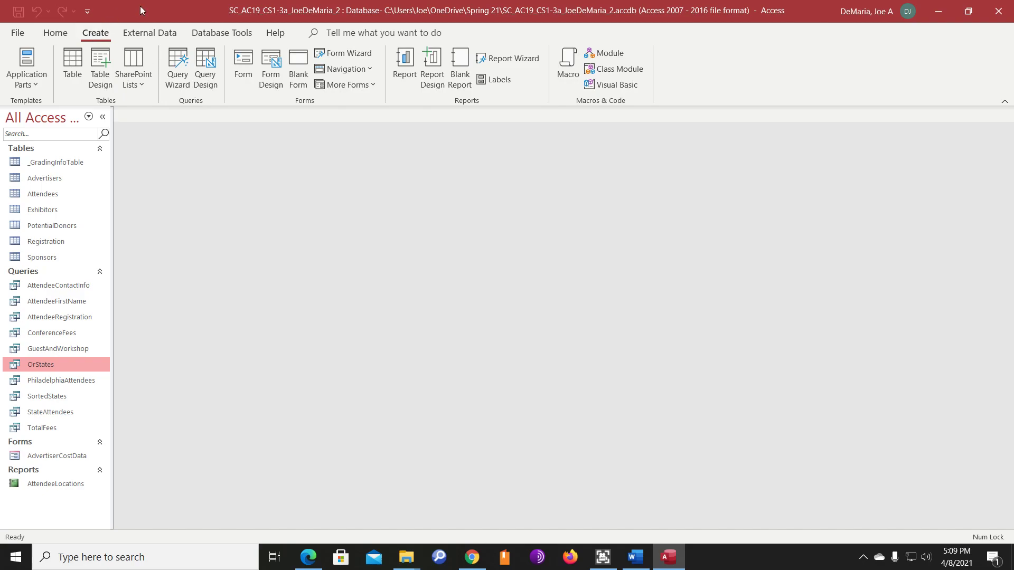
left_click(179, 65)
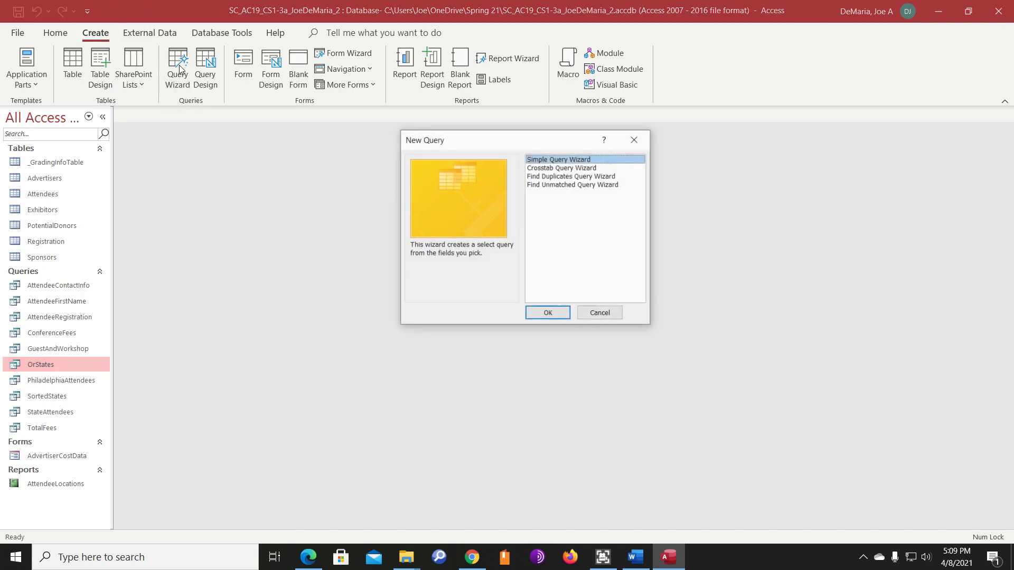
left_click(573, 169)
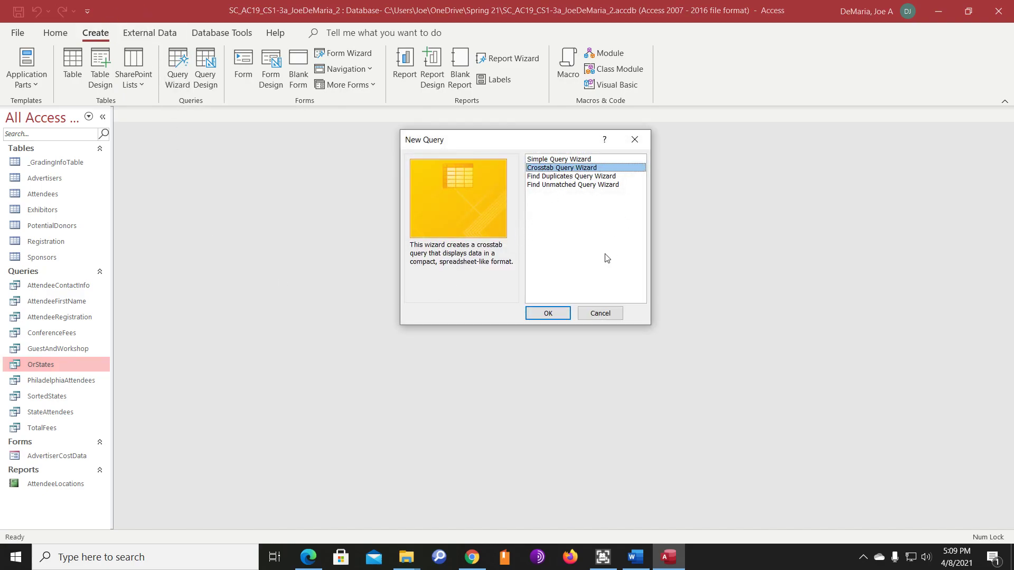
left_click(563, 314)
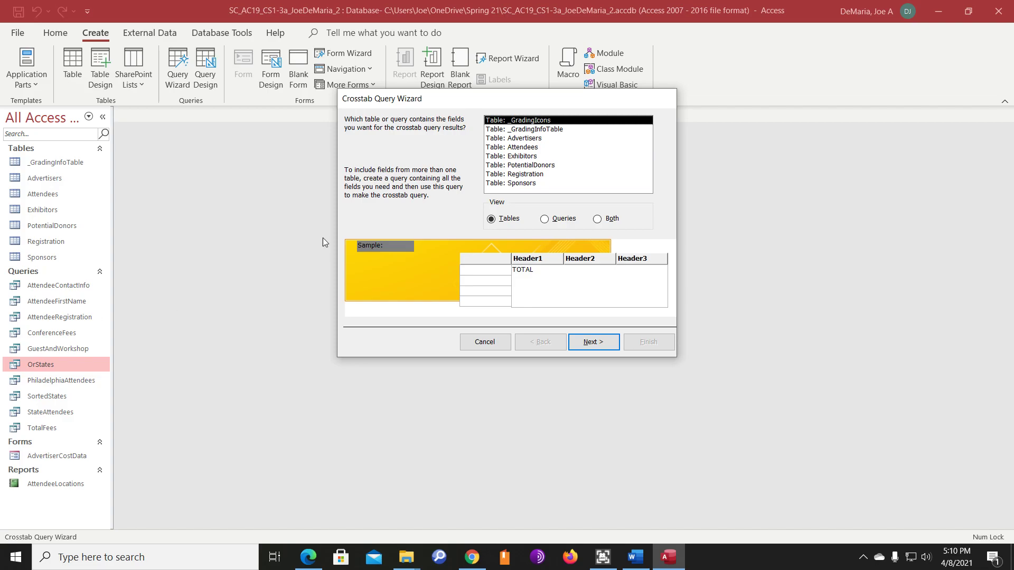
left_click(526, 147)
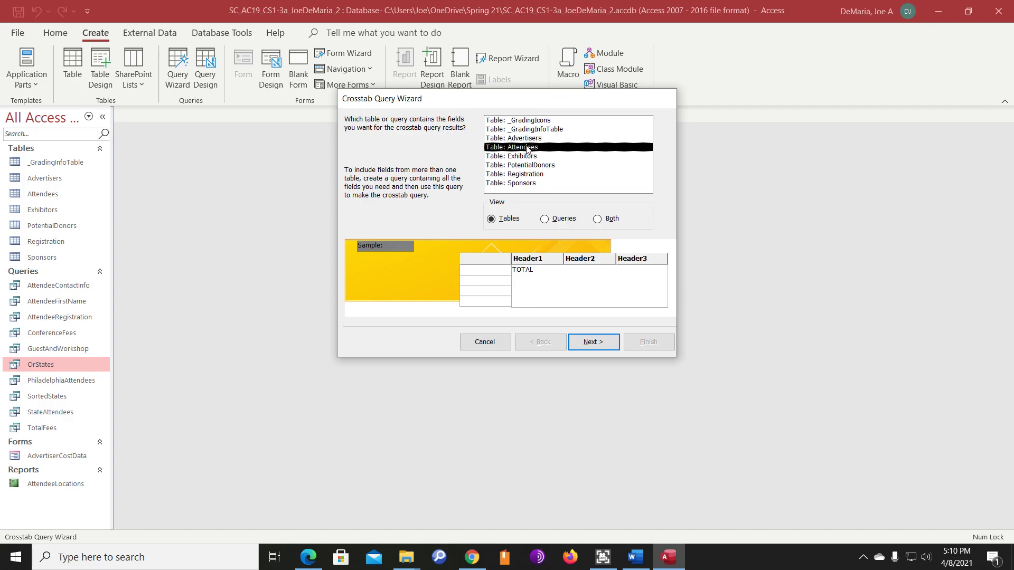
double_click(522, 151)
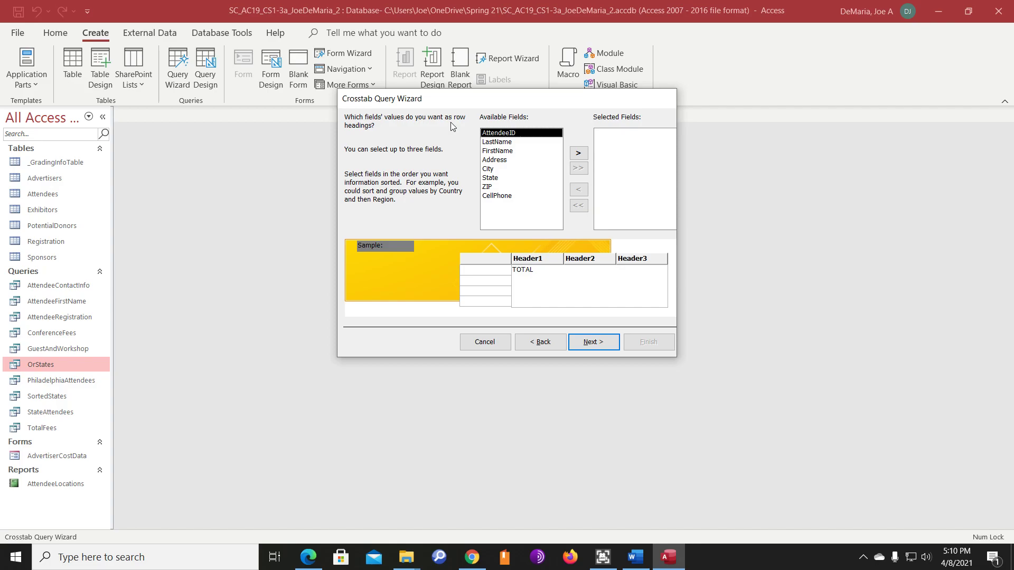
Step: Use State for the crosstab's row headings and City for its column headings, with a Count of AttendeeID and row sums
double_click(500, 179)
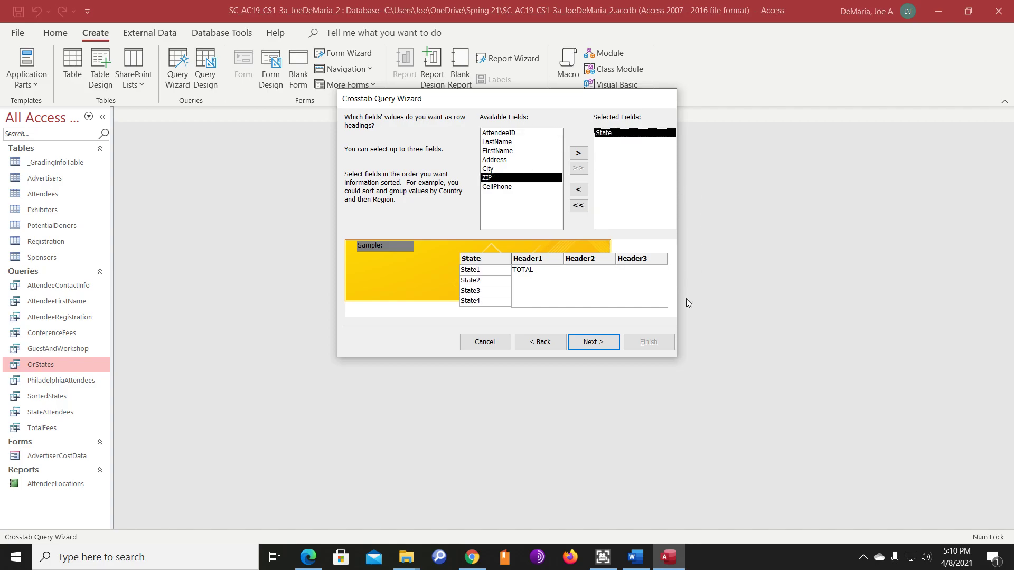
left_click(602, 343)
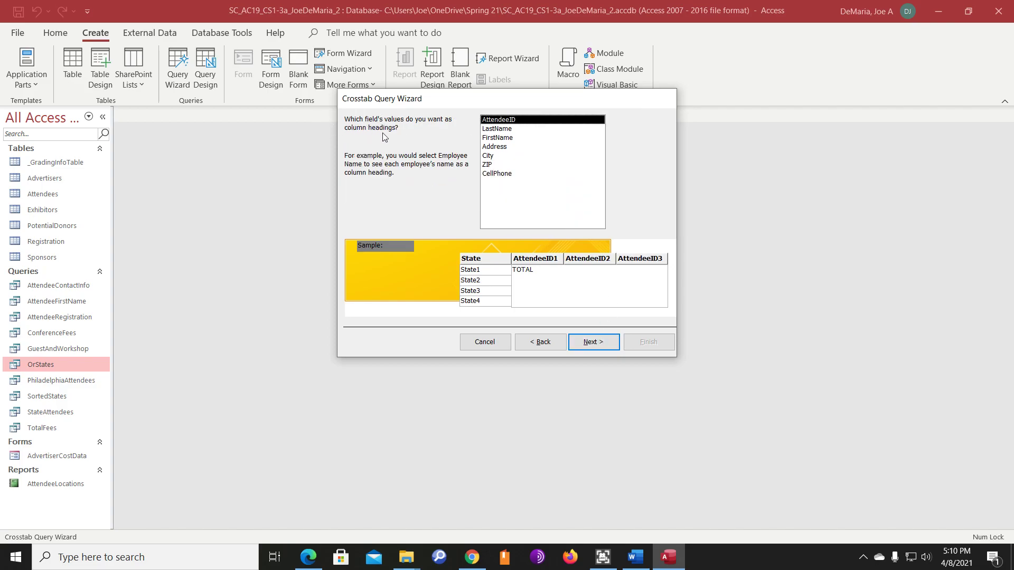
double_click(490, 159)
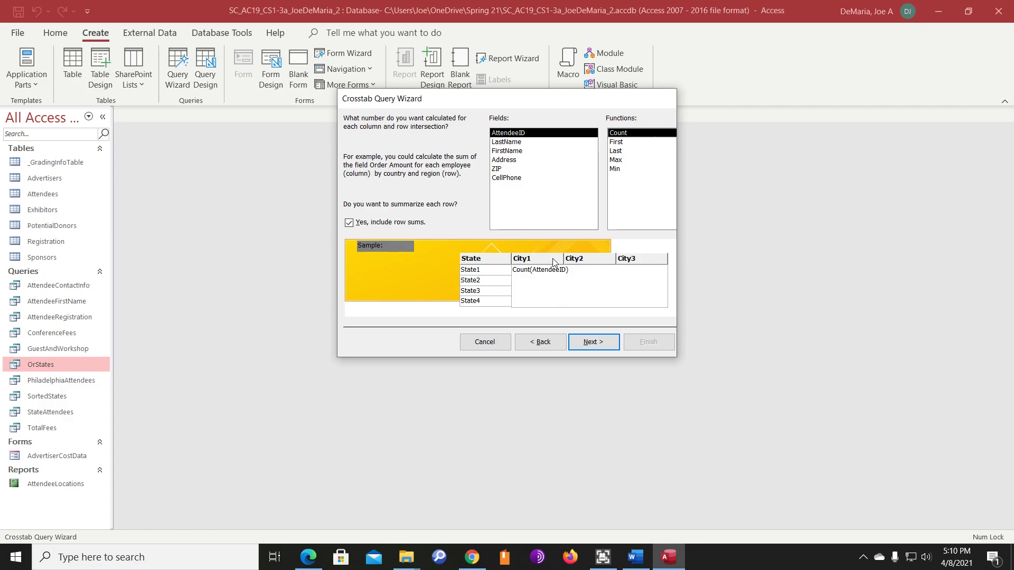
left_click(592, 343)
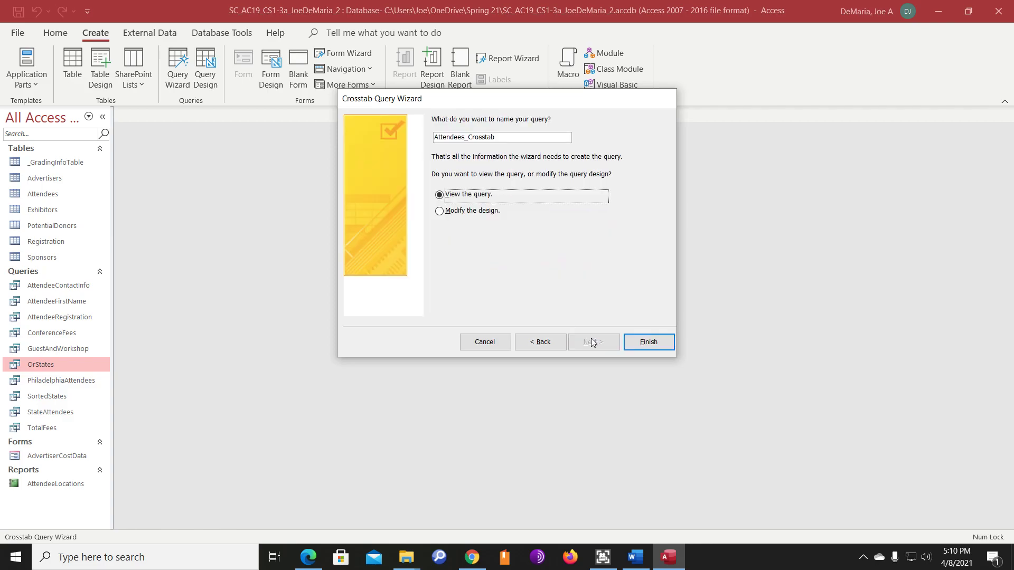
Step: Name the crosstab query State_CityCrosstab, finish the wizard to view it, and close its datasheet
left_click(466, 138)
left_click_drag(467, 137, 434, 138)
type("State_City")
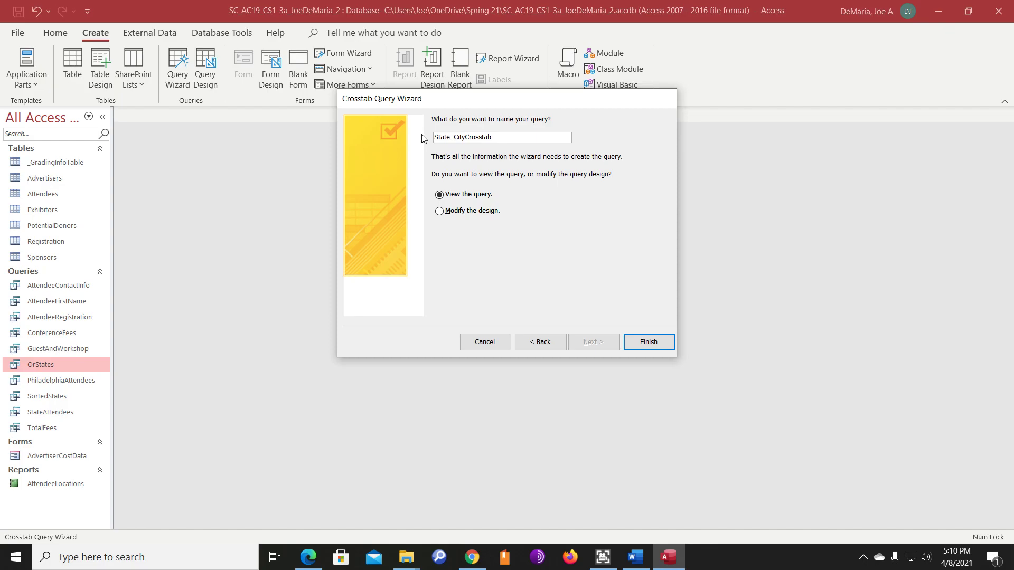
left_click(499, 135)
left_click(648, 344)
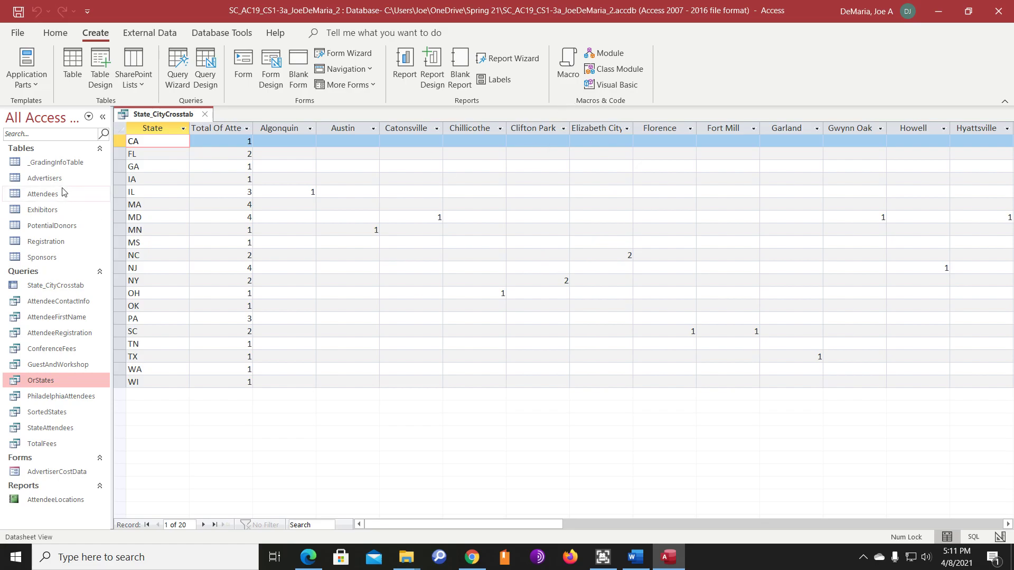
left_click(206, 114)
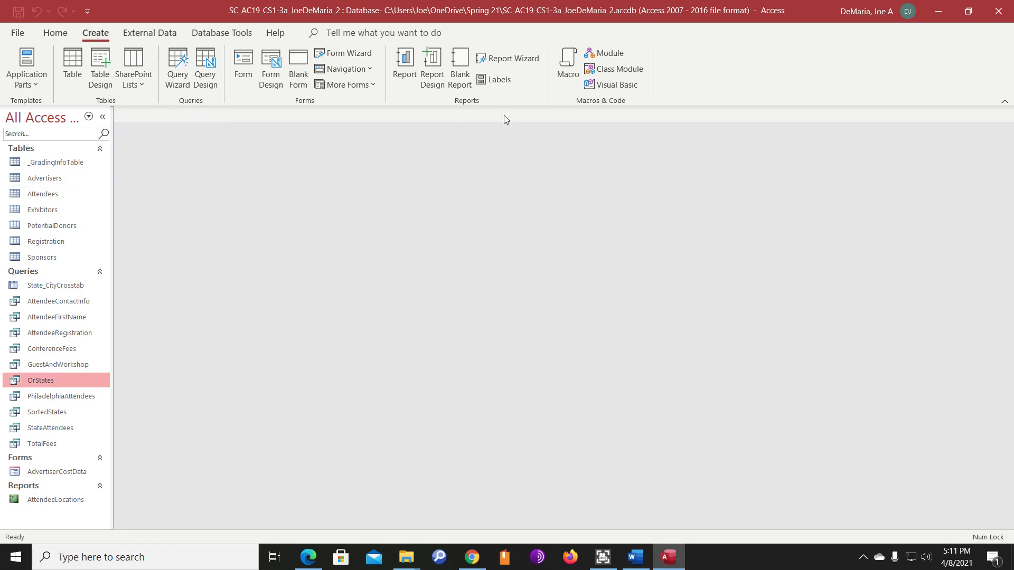
key("alt+Tab")
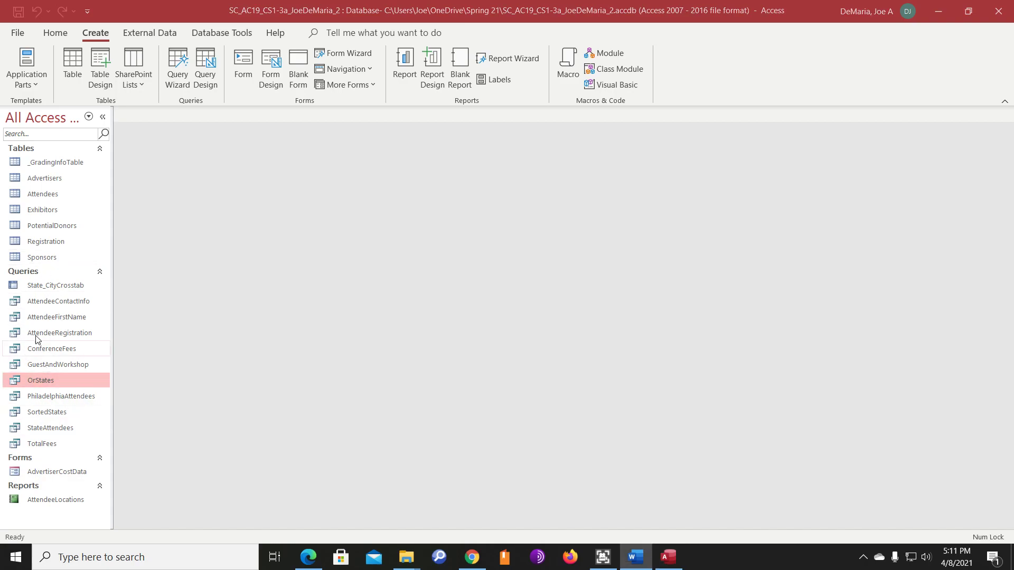
Step: Open the AttendeeFirstName query's design and set the FirstName criterion to the wildcard pattern Lau*
right_click(67, 315)
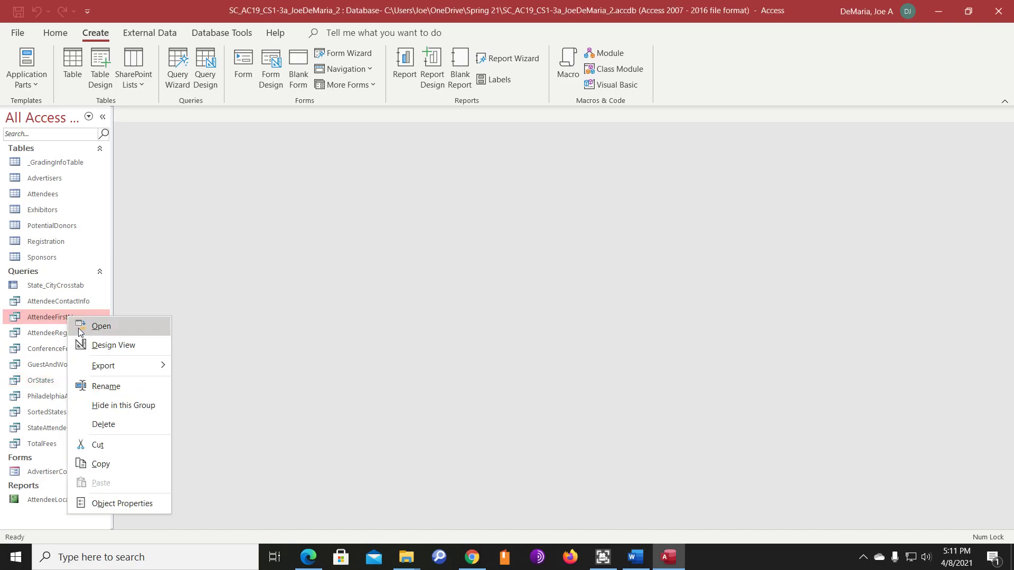
left_click(108, 344)
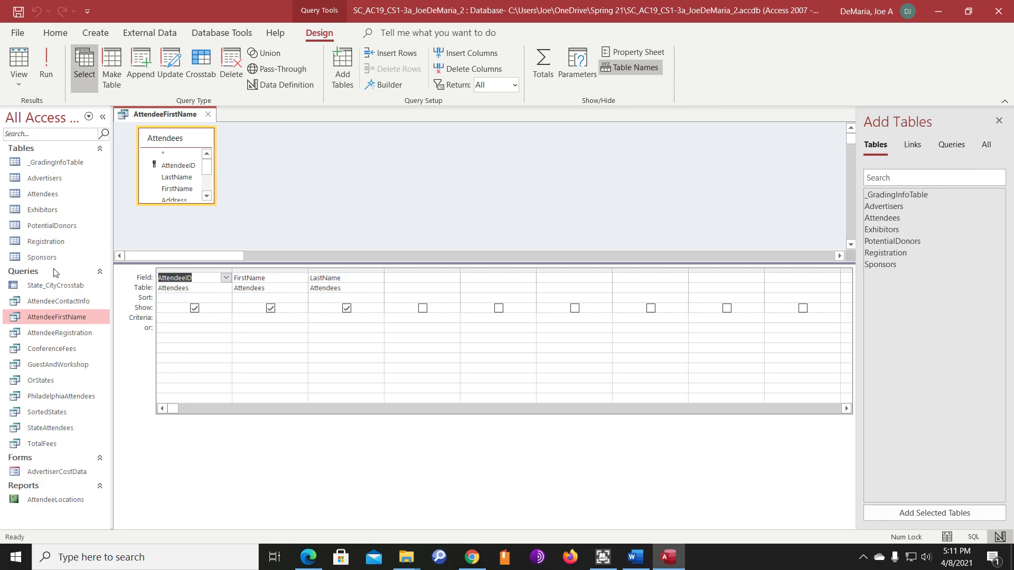
left_click(251, 313)
left_click(245, 318)
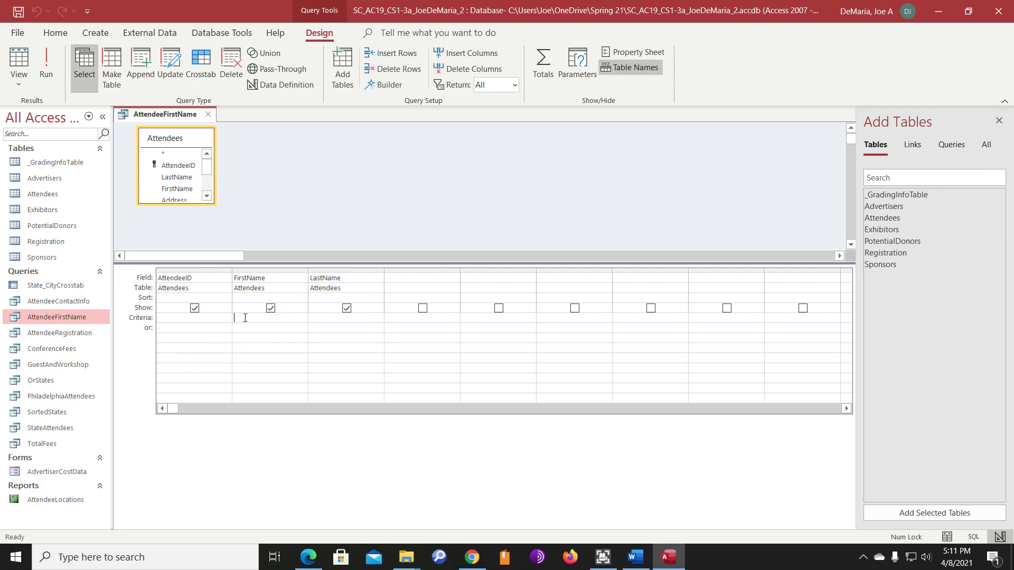
type("Lau*")
key("Tab")
Step: Run AttendeeFirstName and close it with its design changes saved
left_click(52, 58)
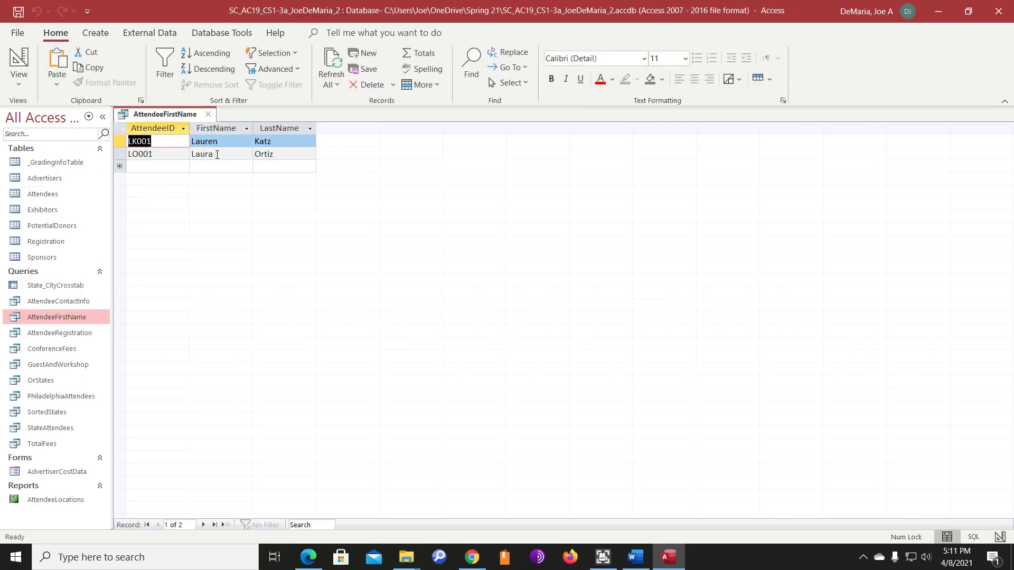
left_click(210, 118)
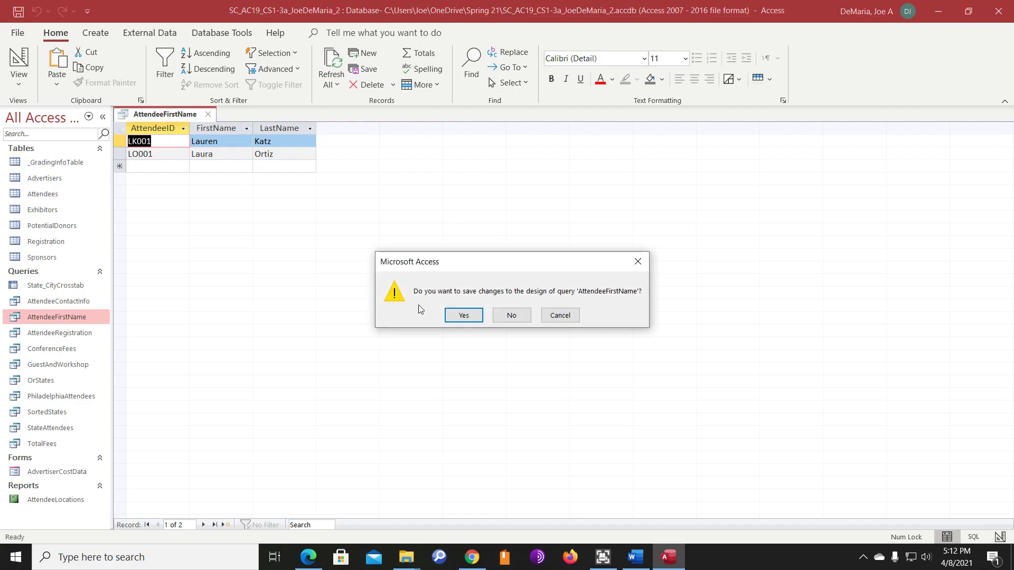
left_click(466, 317)
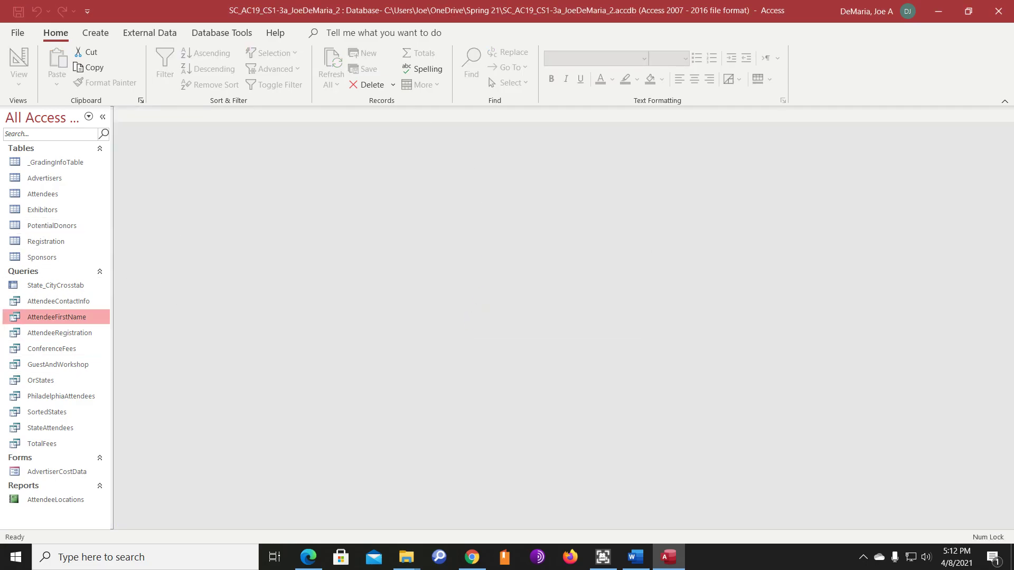
Step: Open the StateAttendees query's design and replace the State criterion with the parameter prompt [Enter desired state]
right_click(64, 429)
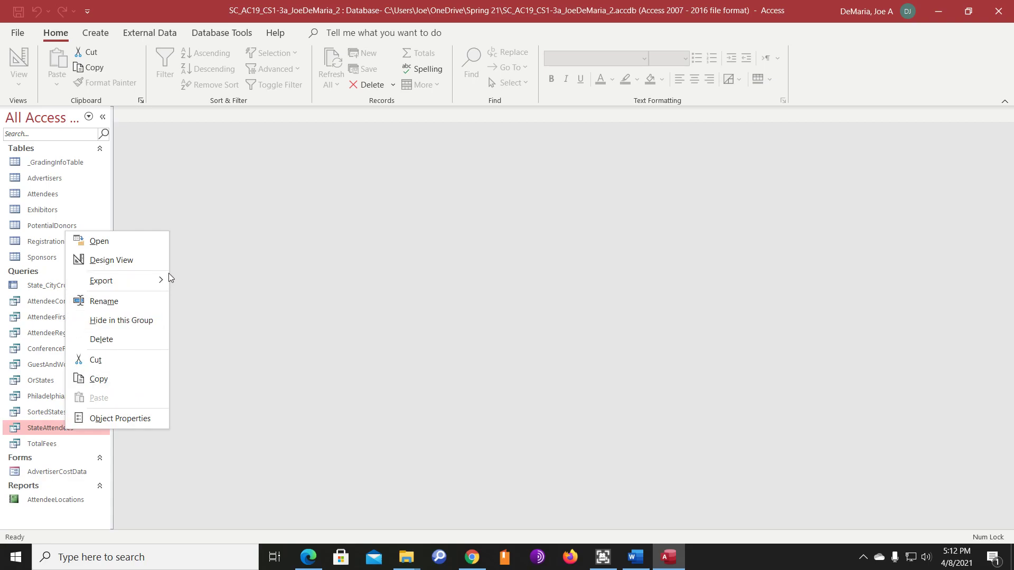
left_click(118, 264)
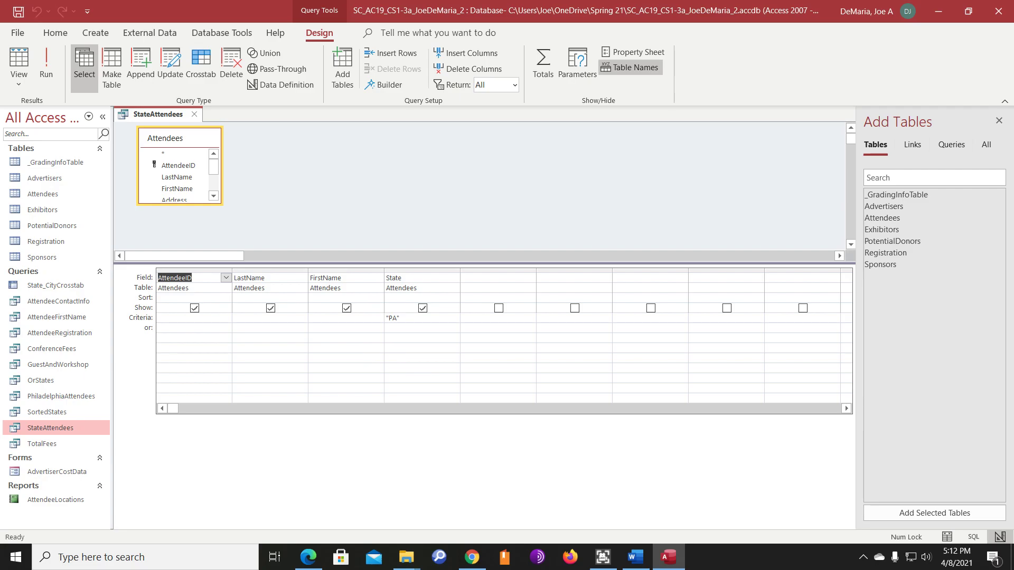
left_click_drag(402, 319, 362, 319)
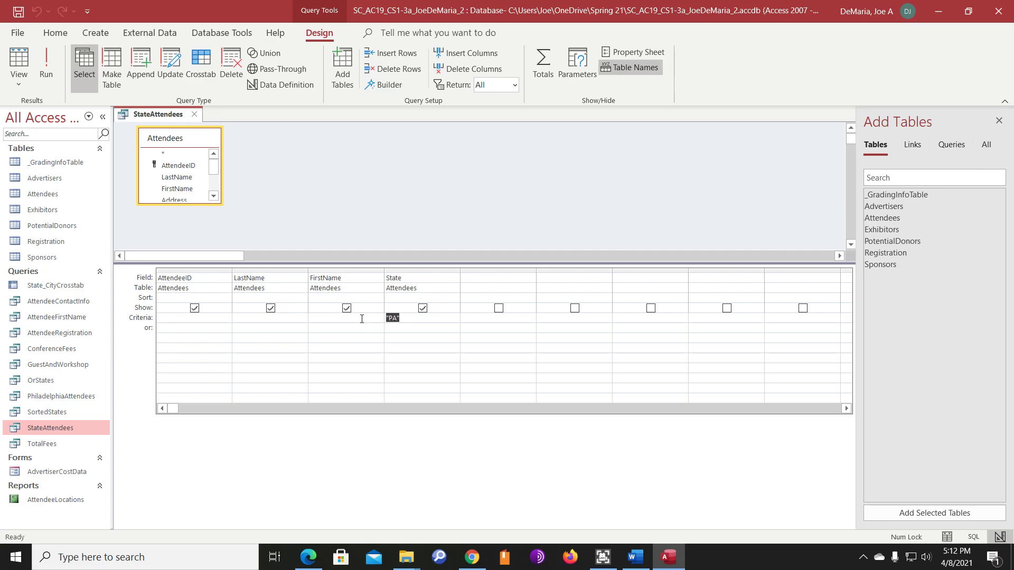
key("Delete")
type("[Enter desired state]")
Step: Run StateAttendees with IL as the parameter value and close it with its design changes saved
left_click(46, 56)
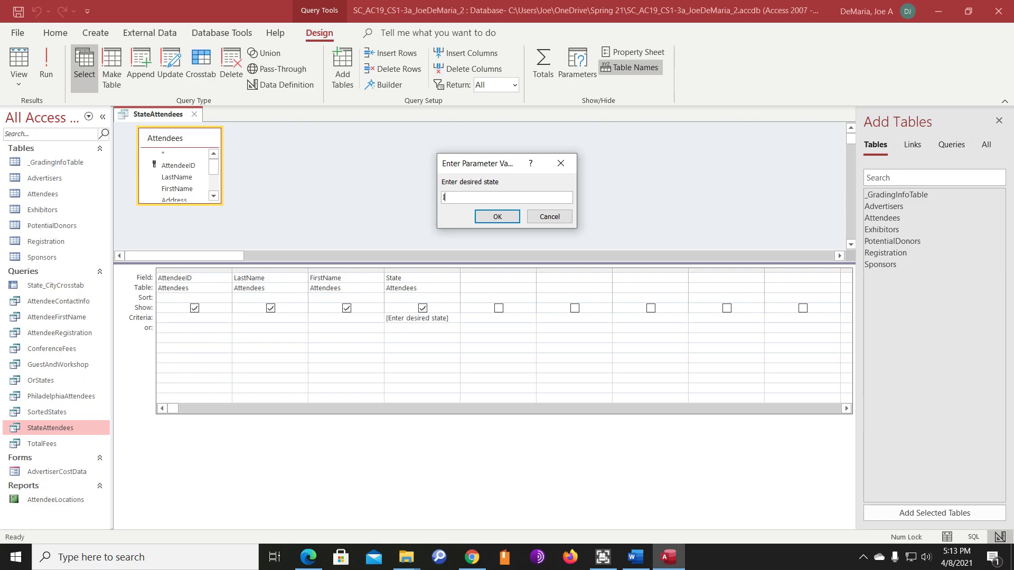
type("IL")
key("Return")
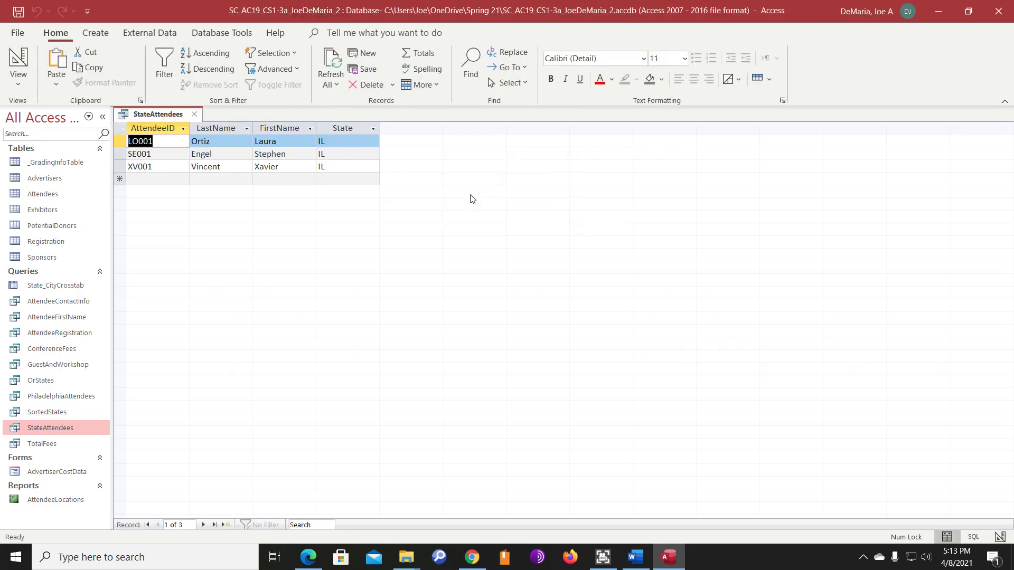
left_click(194, 115)
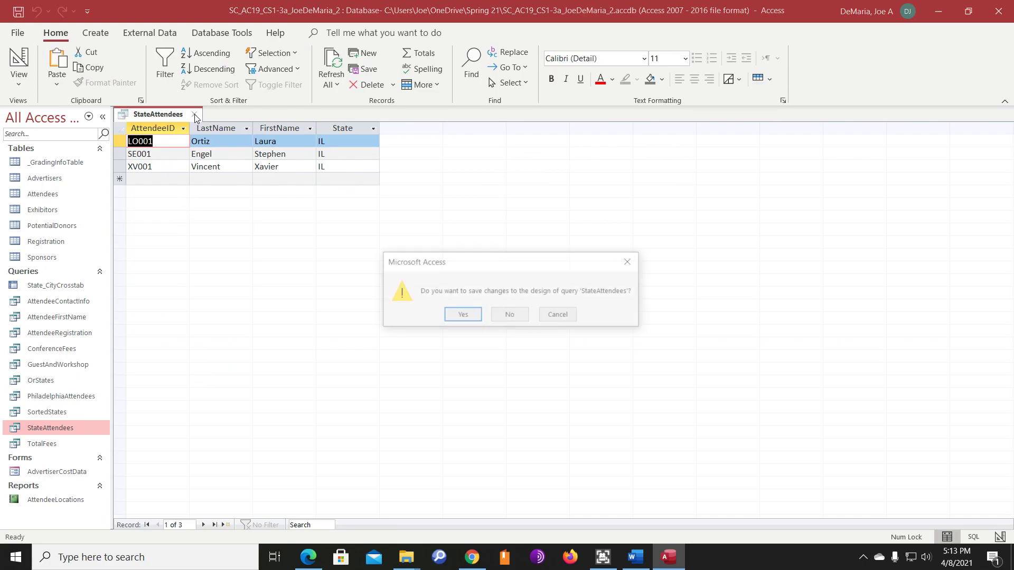
left_click(459, 317)
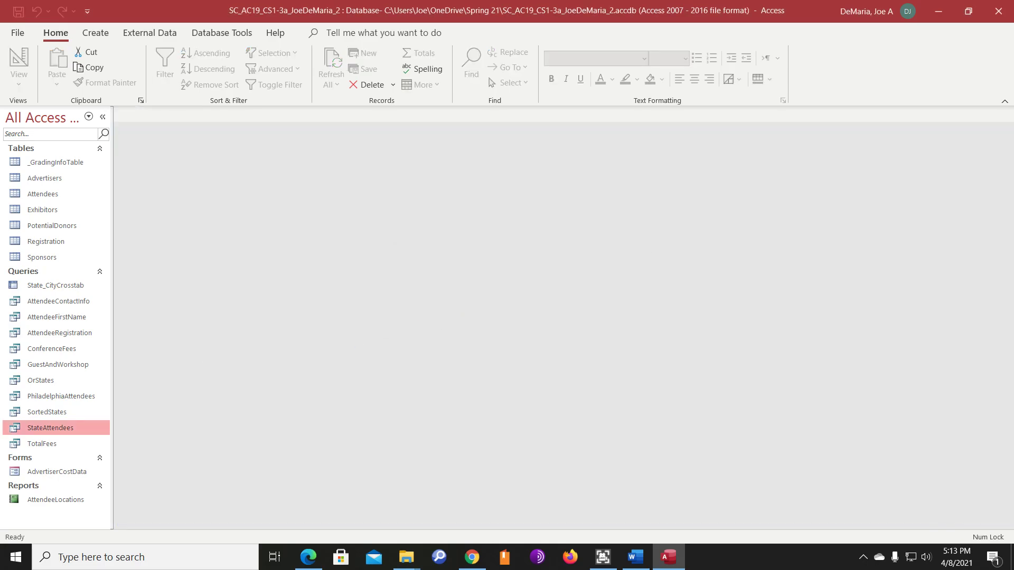
Step: Open the TotalFees query's design and place the cursor in the empty field after WorkshopFee
right_click(52, 443)
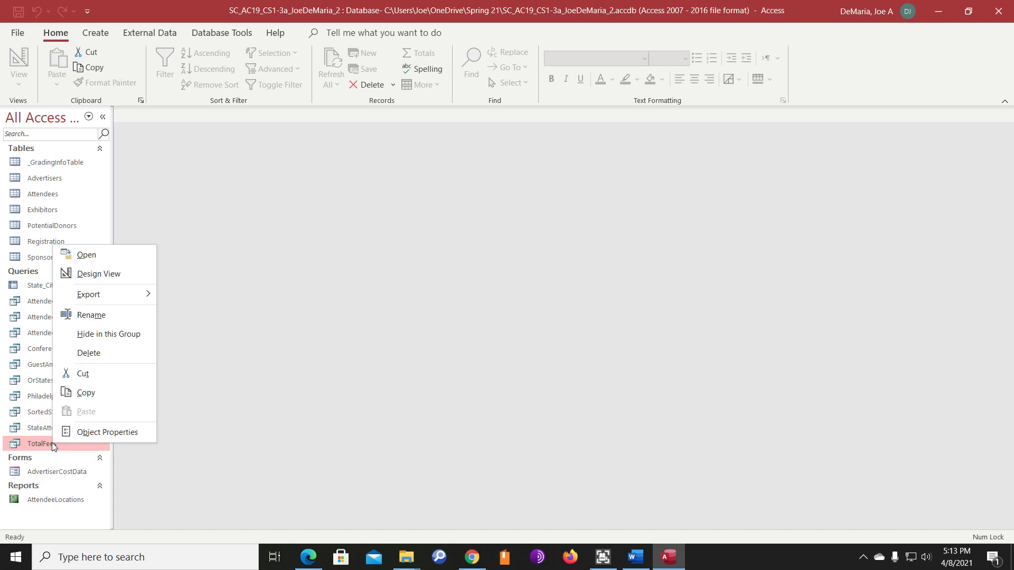
left_click(135, 274)
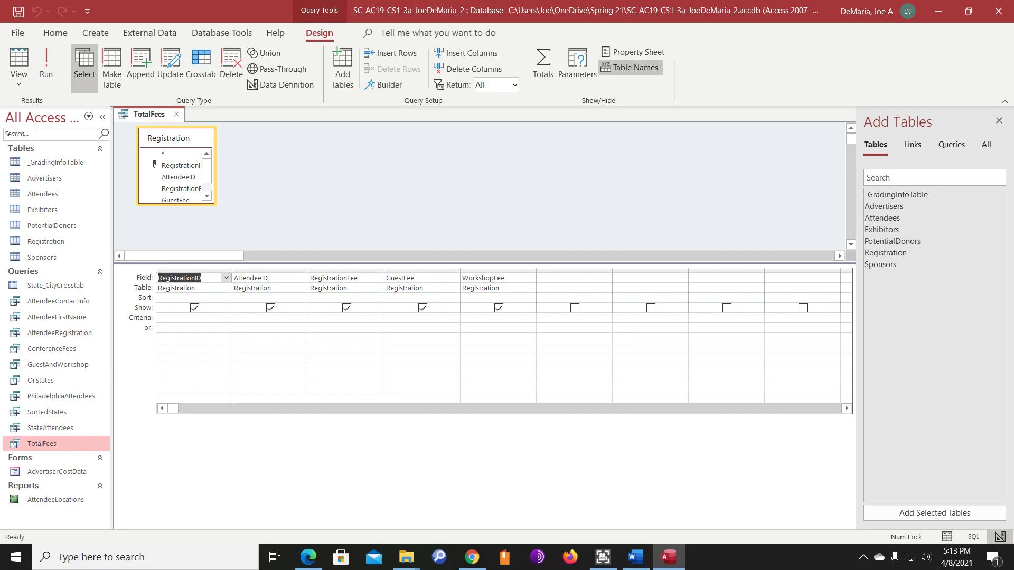
left_click(551, 277)
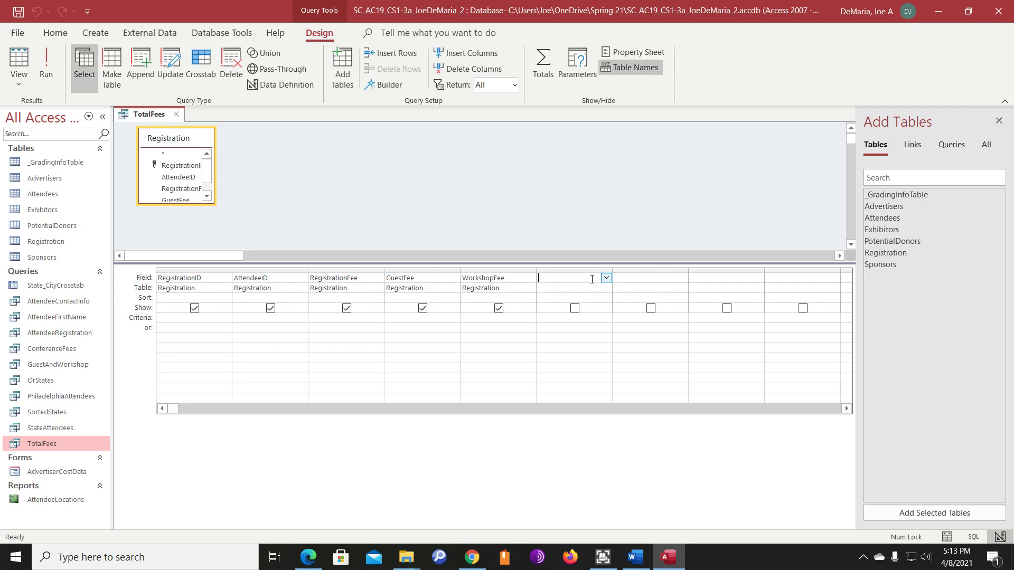
right_click(592, 280)
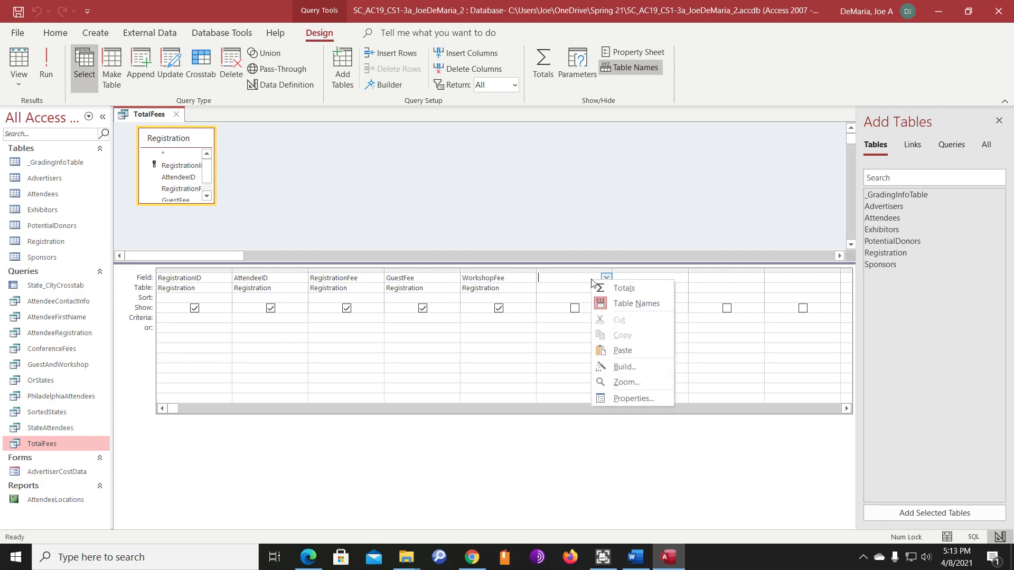
left_click(638, 384)
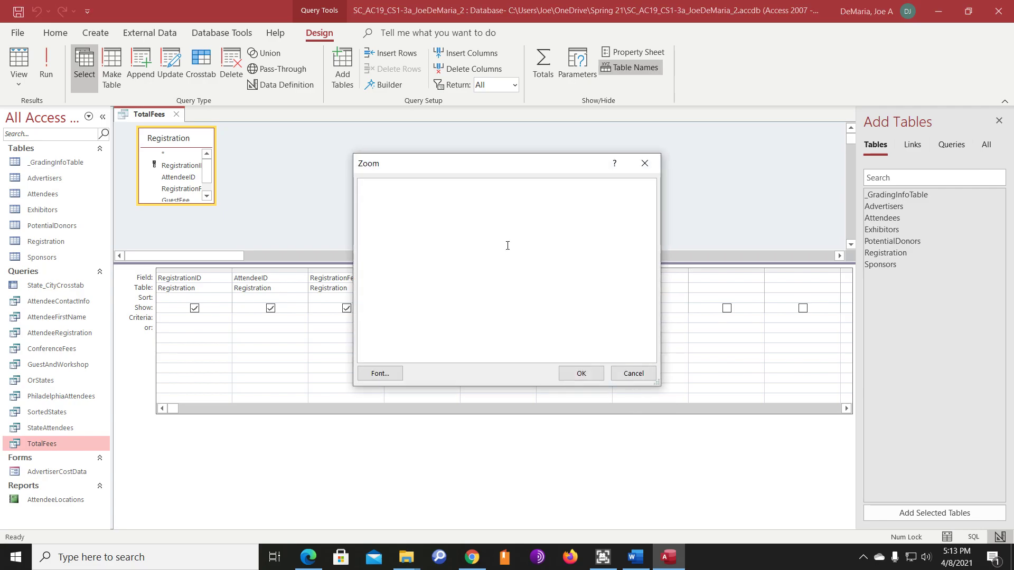
left_click(652, 162)
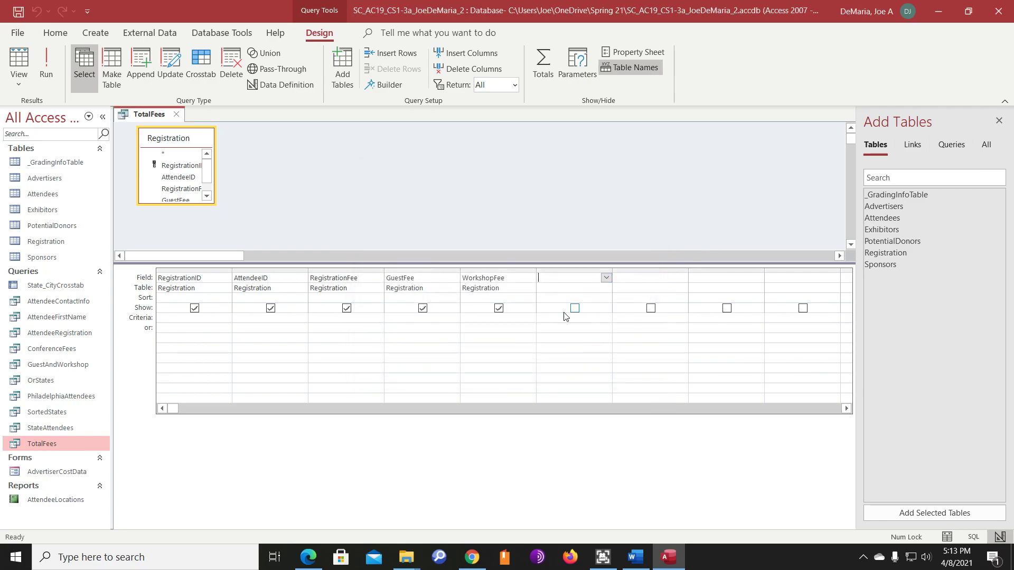
Step: Start the Expression Builder for the empty field after WorkshopFee and list the fields of the Registration table
right_click(564, 278)
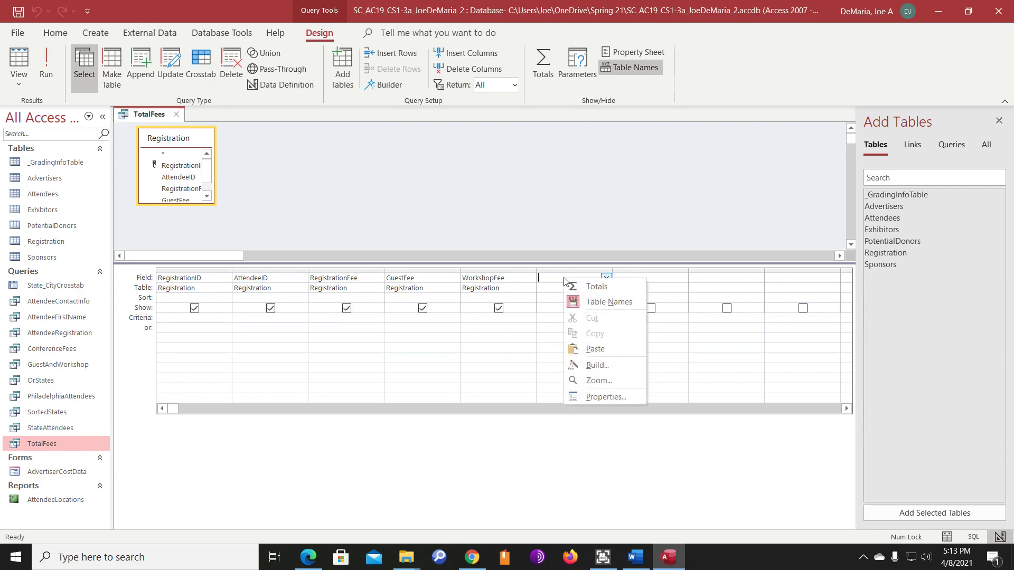
left_click(597, 366)
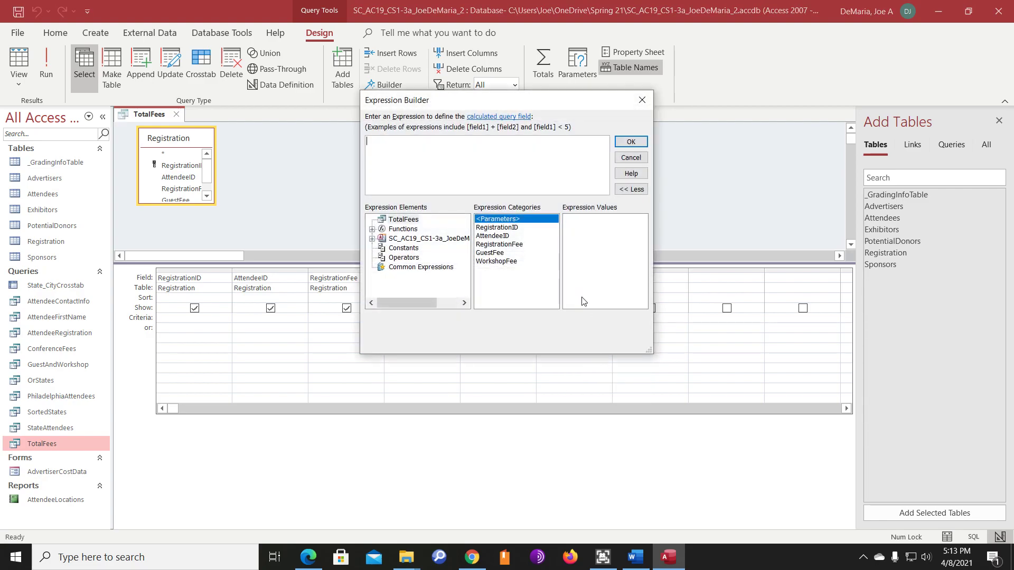
left_click(385, 154)
left_click(371, 238)
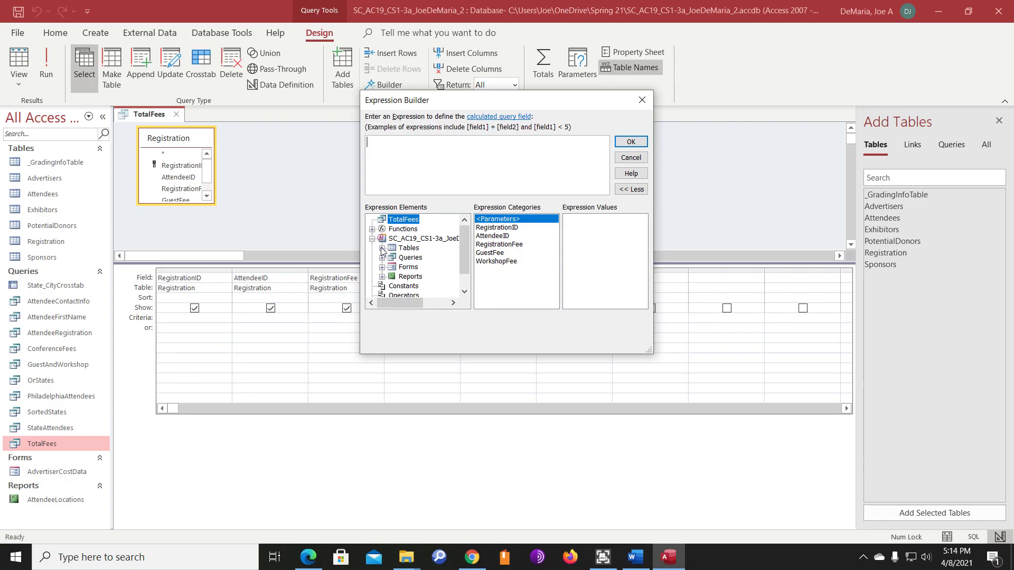
left_click(381, 248)
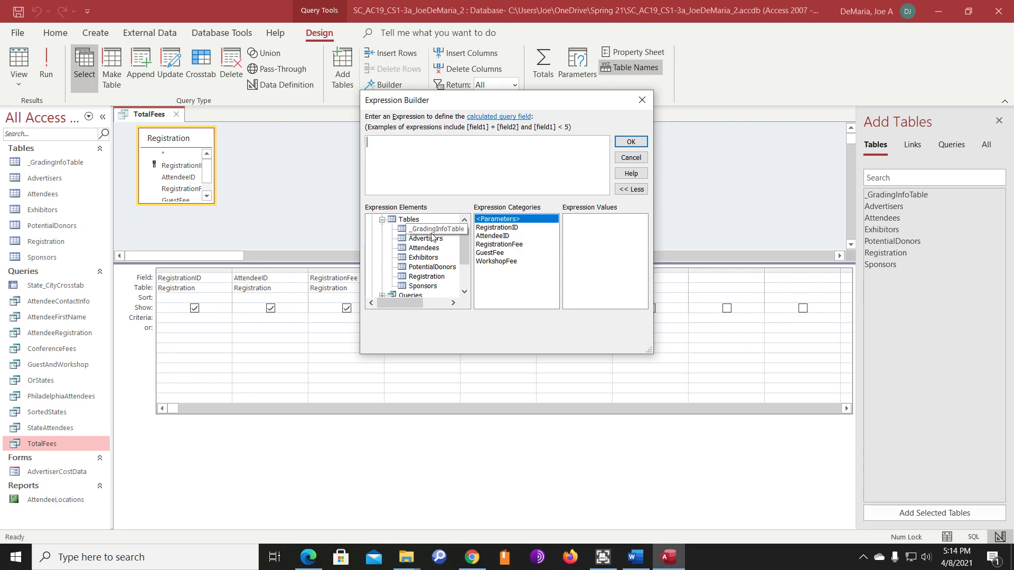
left_click(438, 278)
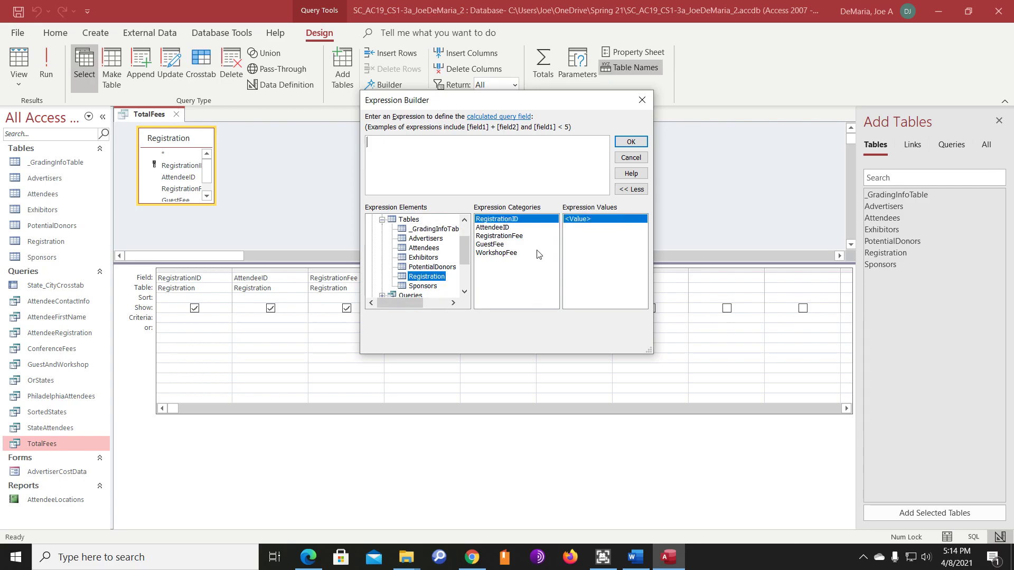
Step: Build and accept an expression that adds the Registration table's RegistrationFee, GuestFee and WorkshopFee fields
double_click(510, 236)
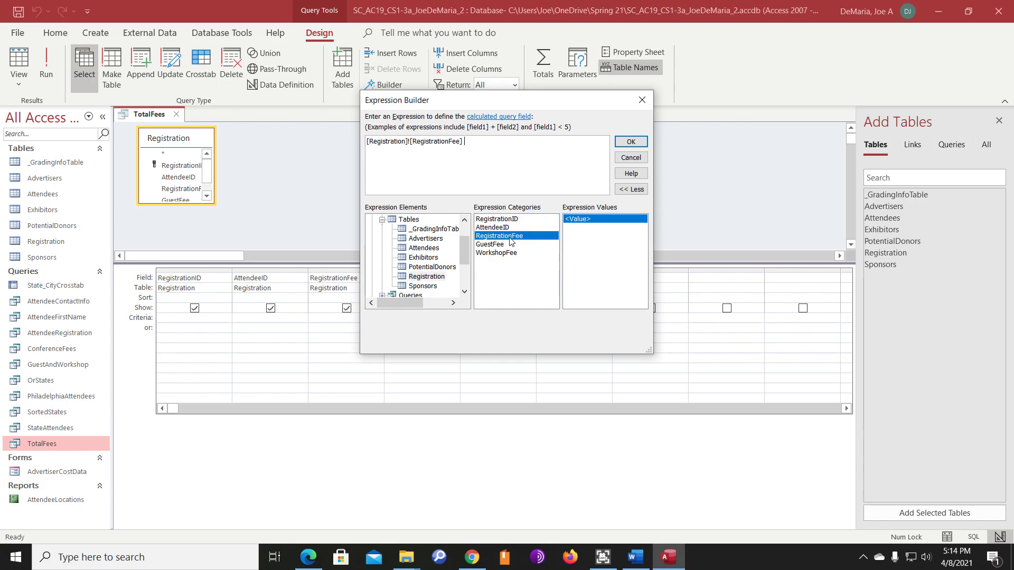
type("+")
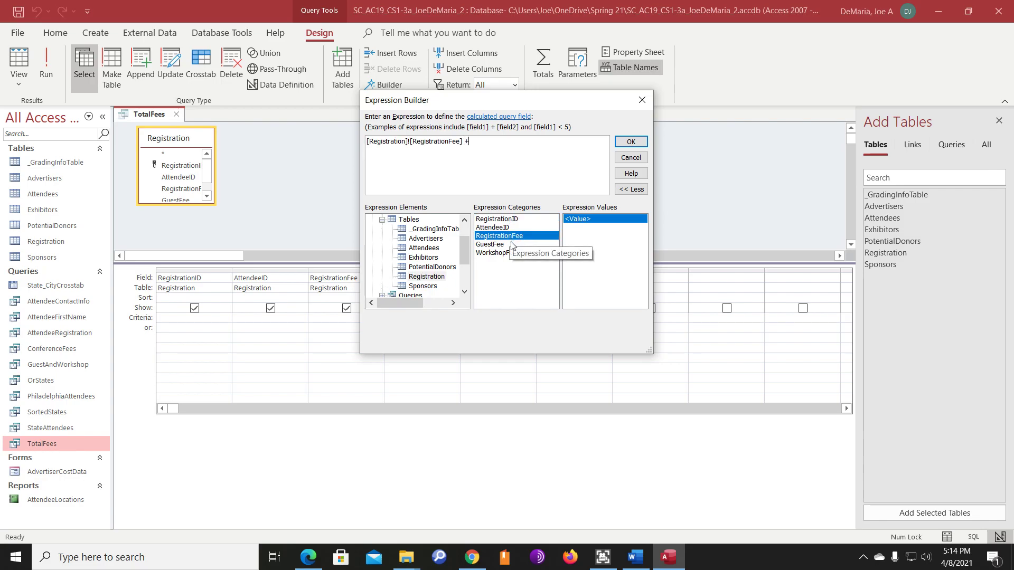
double_click(508, 245)
type("+ [Registration]![WorkshopFee")
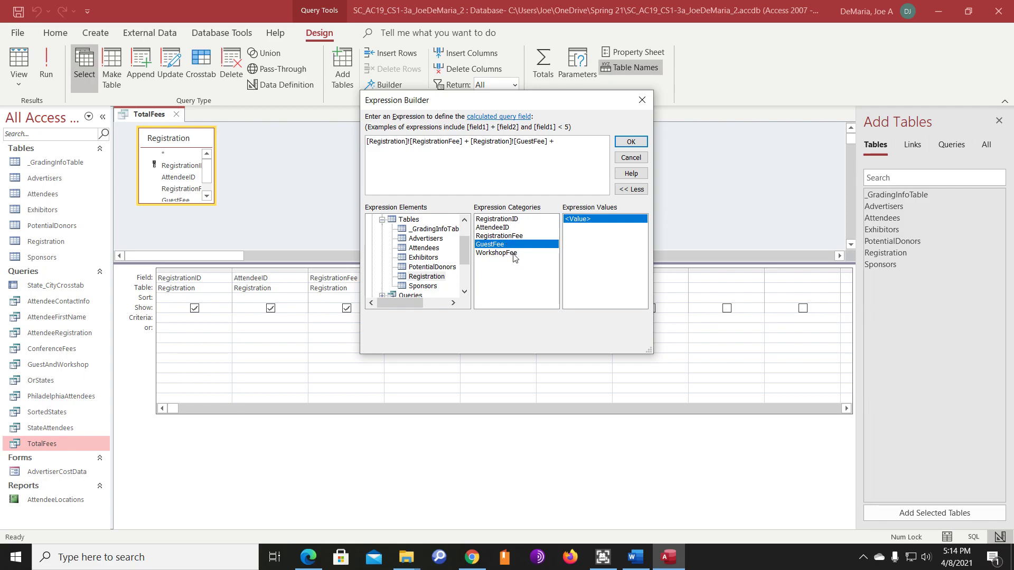
double_click(501, 253)
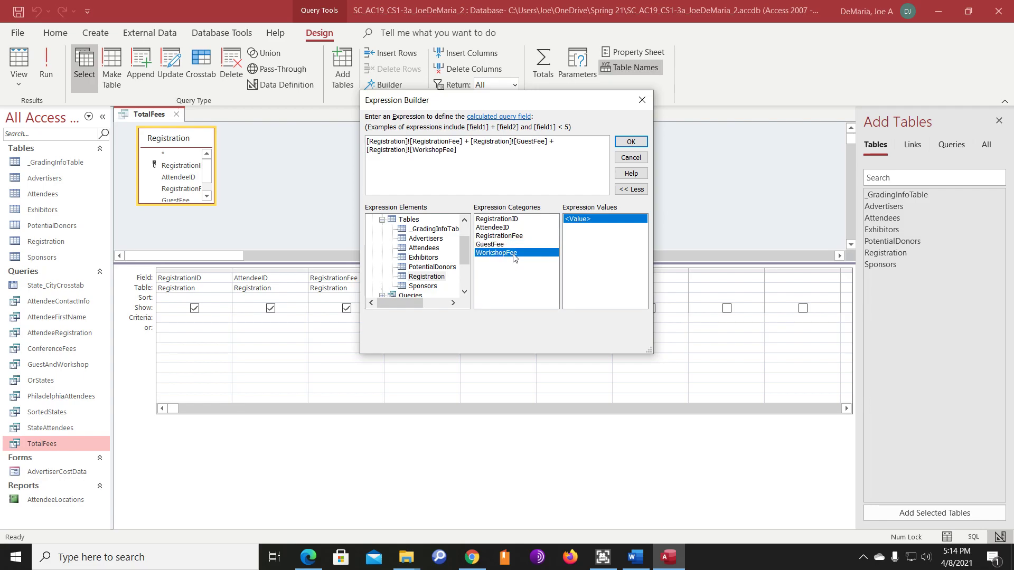
left_click(631, 141)
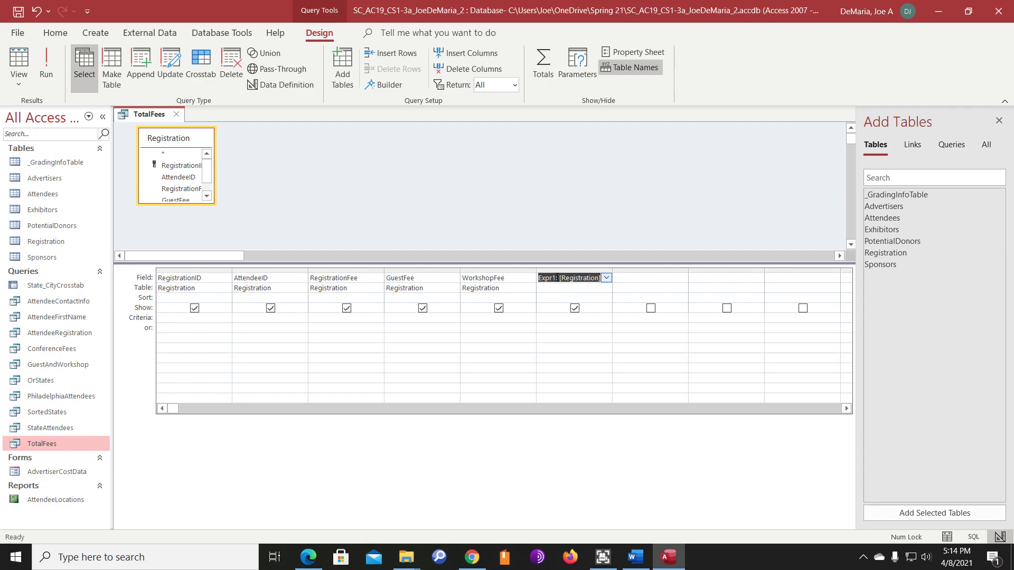
Step: Name the calculated field TotalFees and check its full expression in the Zoom dialog
left_click_drag(556, 277, 539, 277)
type("Tot")
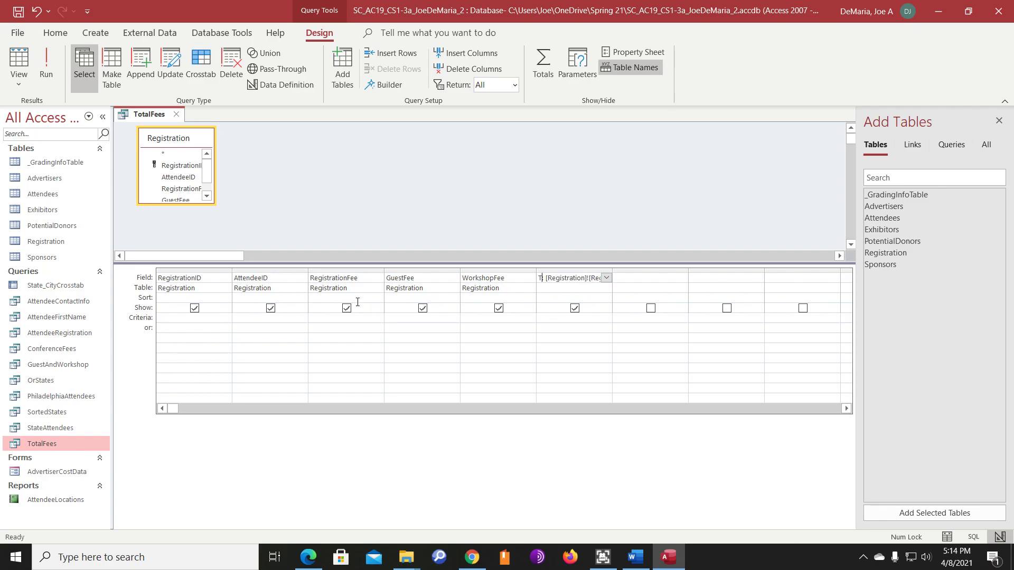
type("alFees:")
right_click(575, 278)
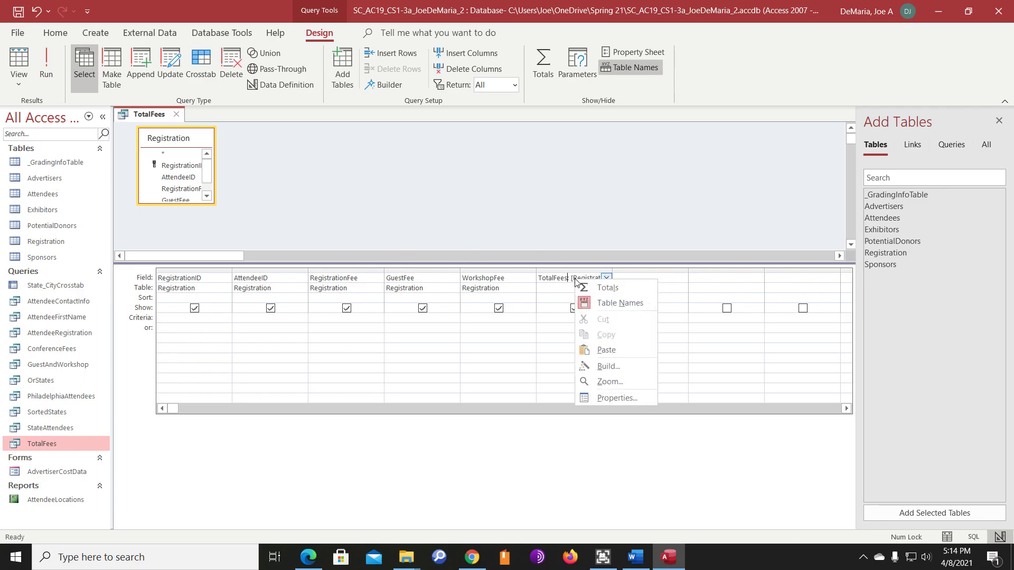
left_click(607, 382)
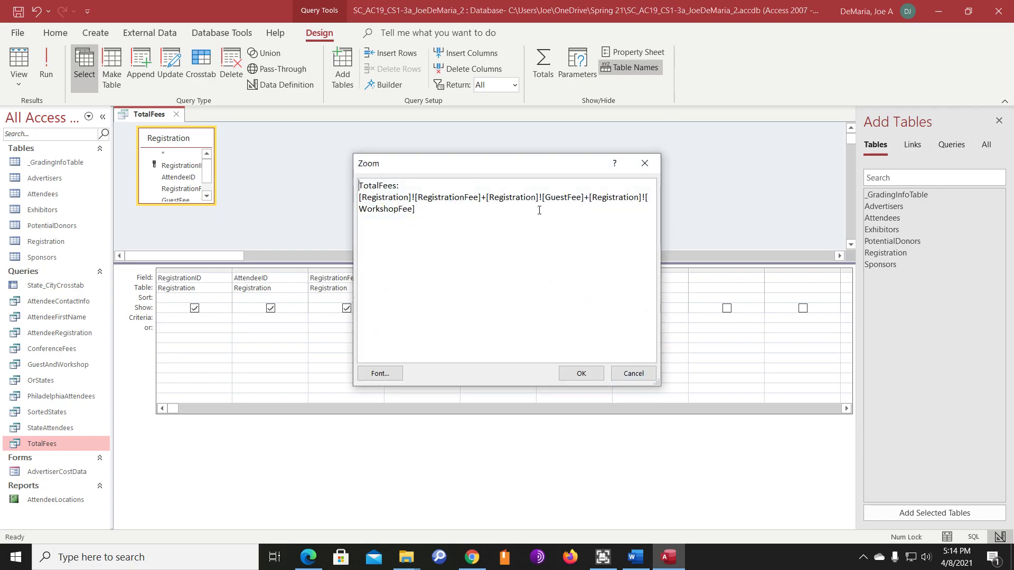
left_click(586, 376)
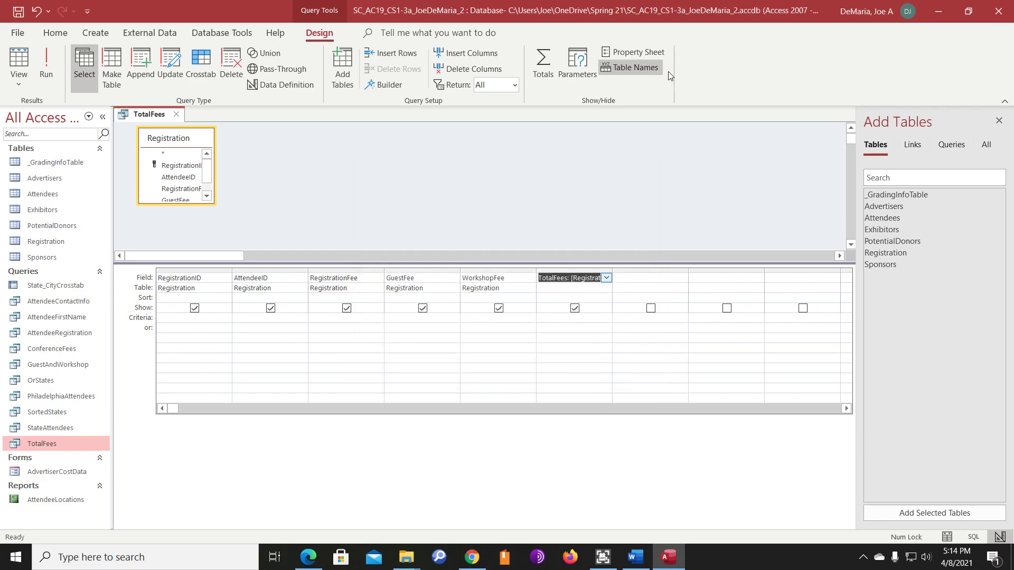
Step: Run the TotalFees query, close it and save its design changes
left_click(53, 56)
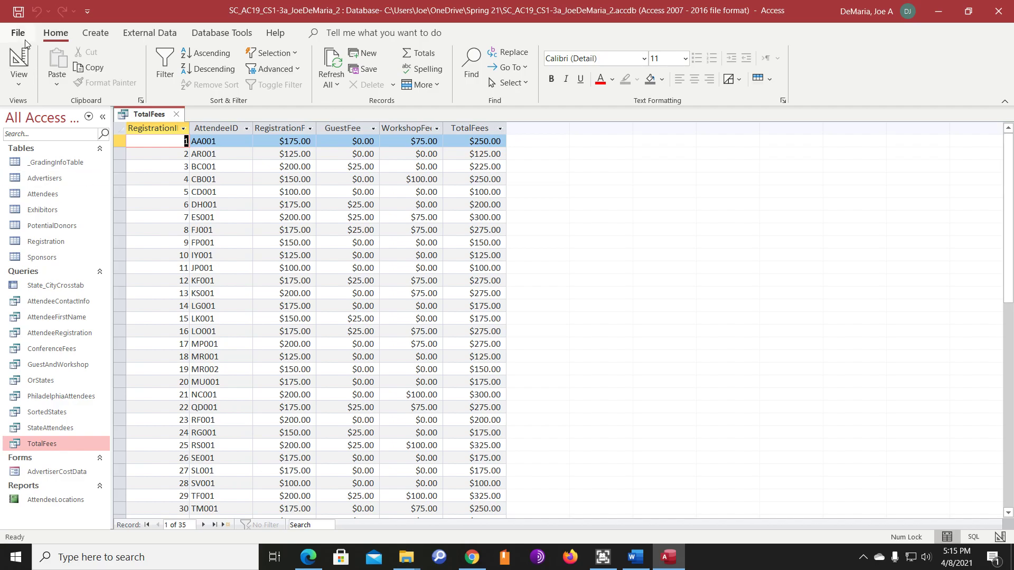
left_click(176, 114)
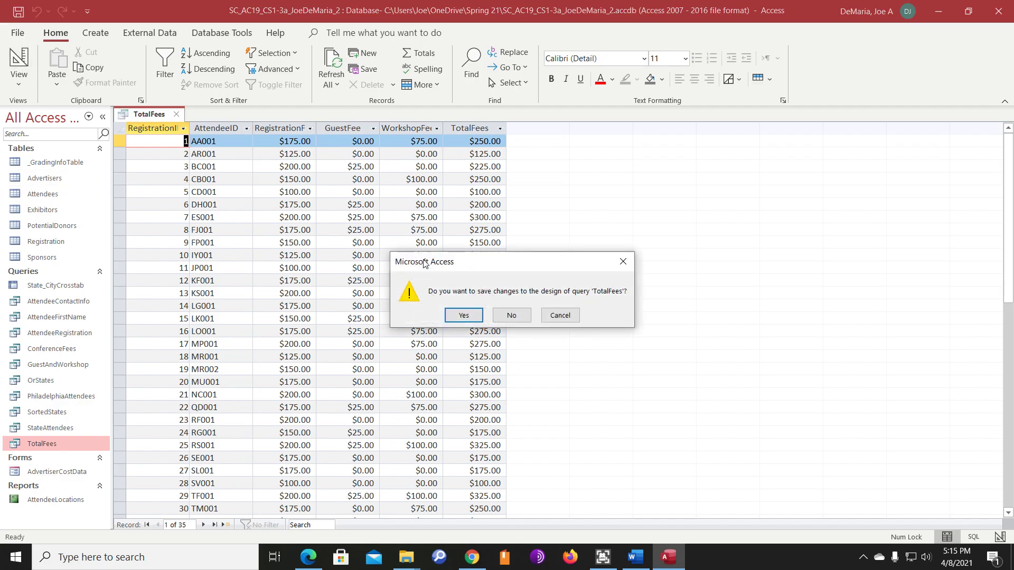
left_click(465, 315)
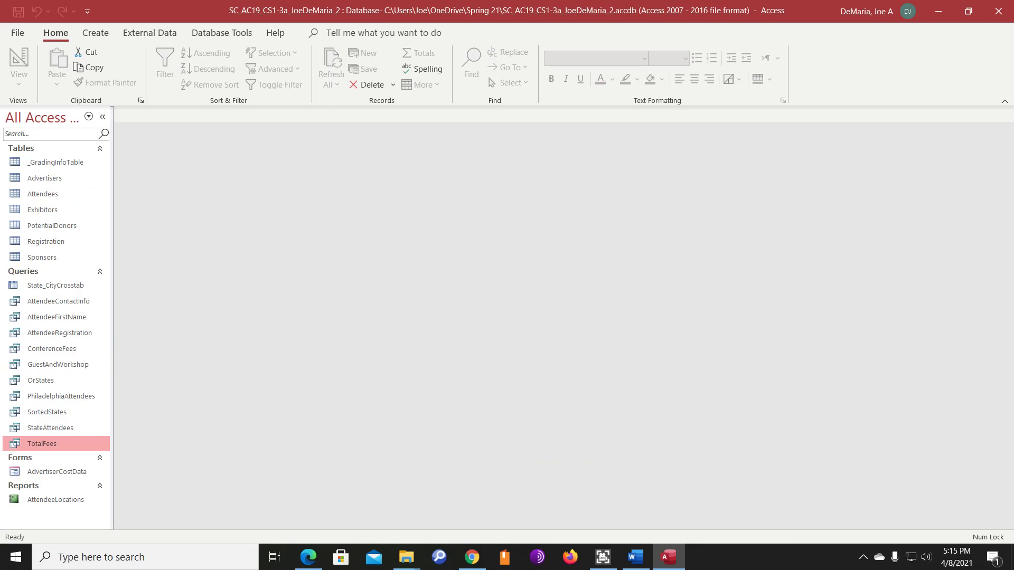
Step: Open the ConferenceFees query's design and check its calculated field's full expression in the Zoom dialog
right_click(51, 353)
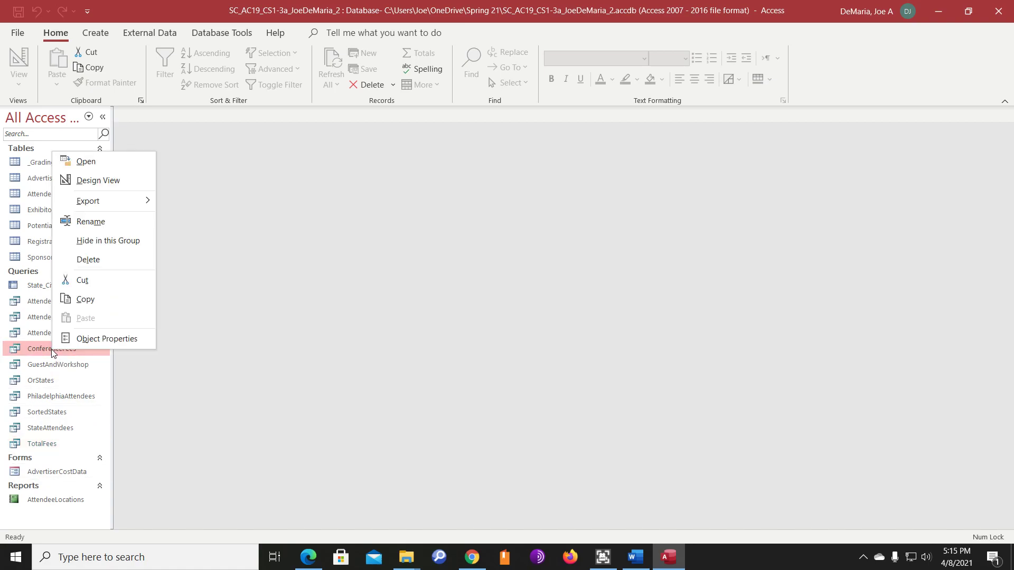
left_click(108, 179)
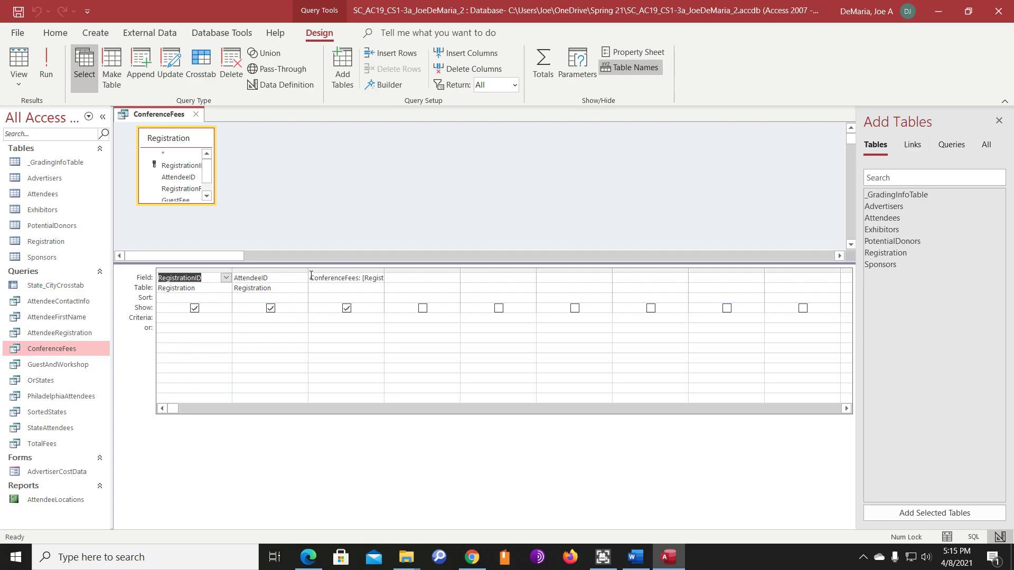
right_click(358, 279)
left_click(392, 386)
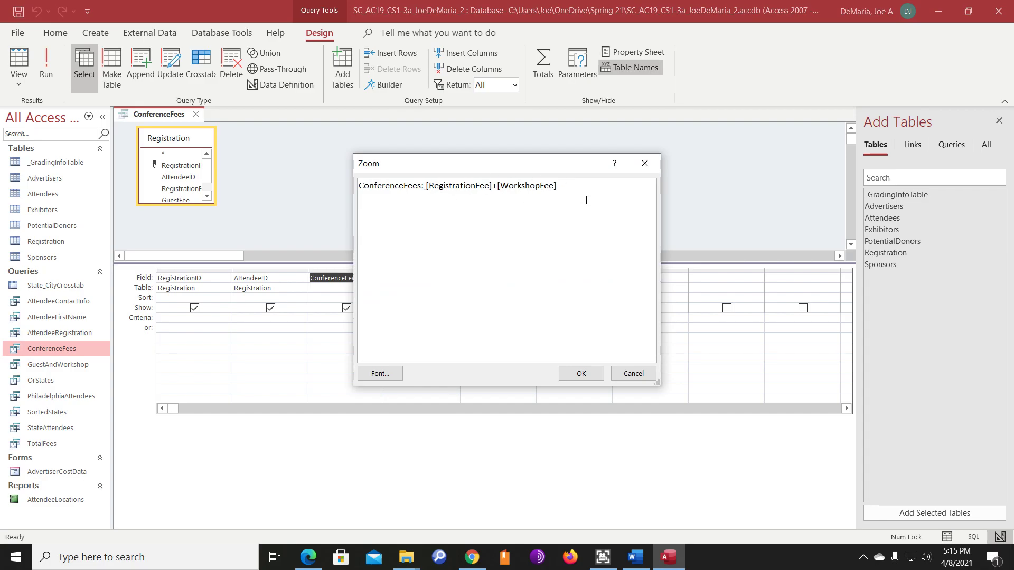
left_click(635, 375)
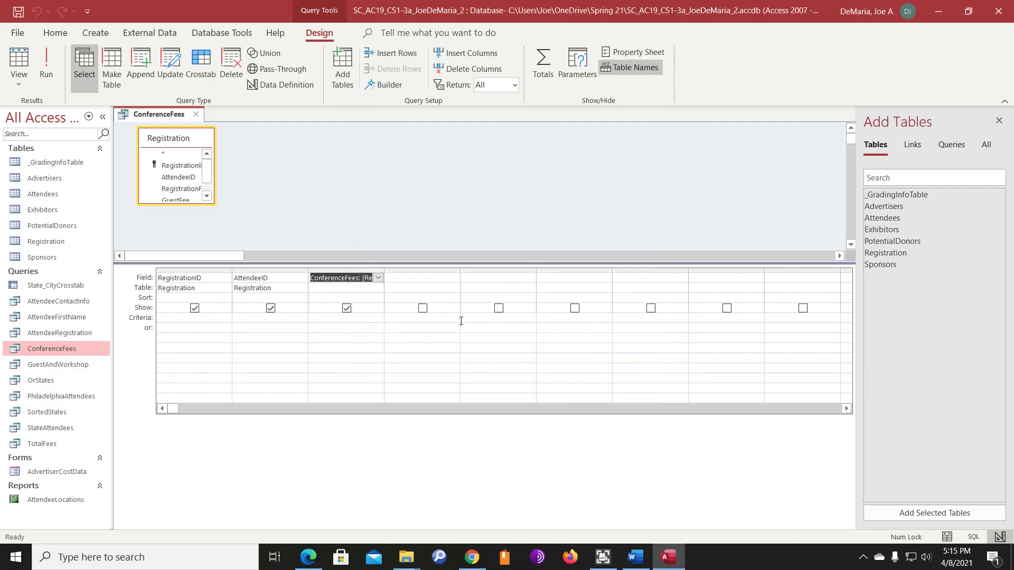
Step: Sort the calculated ConferenceFees field in descending order and limit the query's returned records to the top 5%
left_click(378, 288)
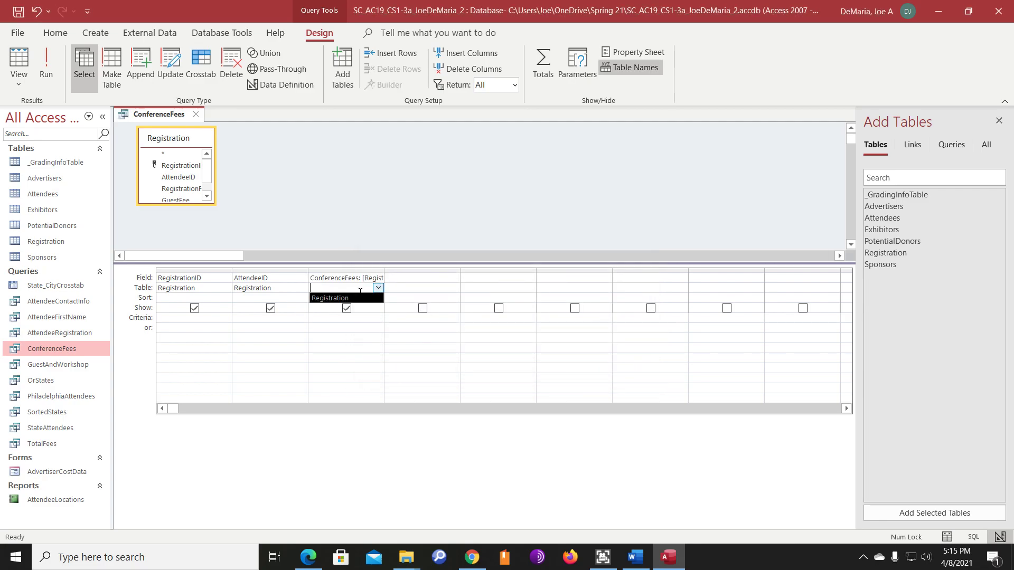
left_click(378, 298)
left_click(378, 298)
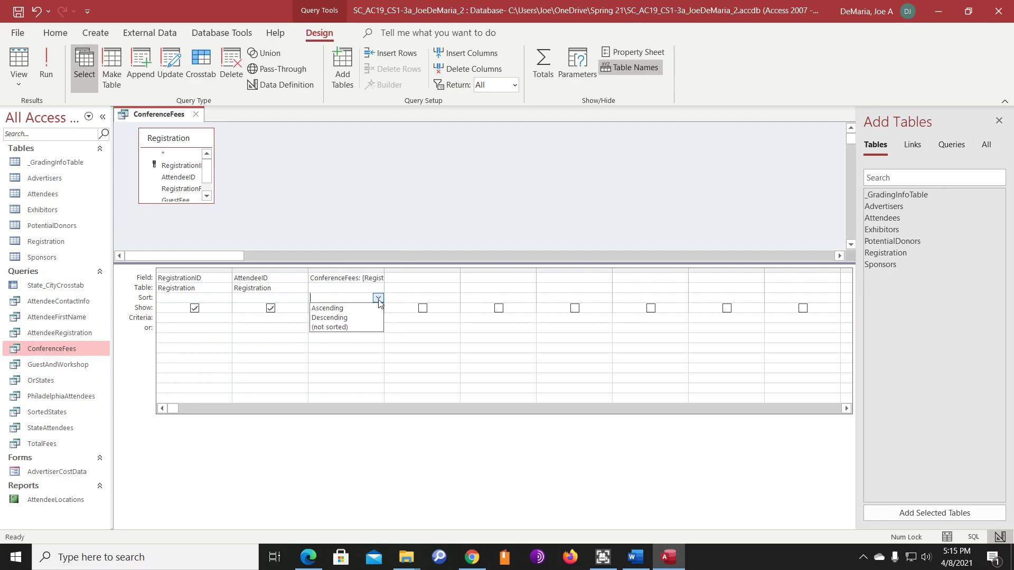
left_click(355, 318)
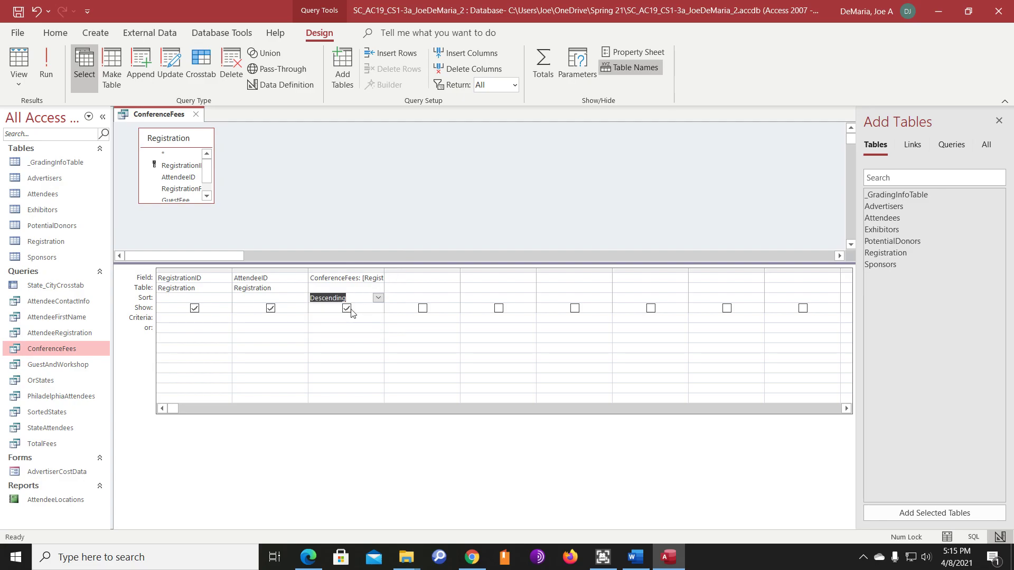
left_click(513, 86)
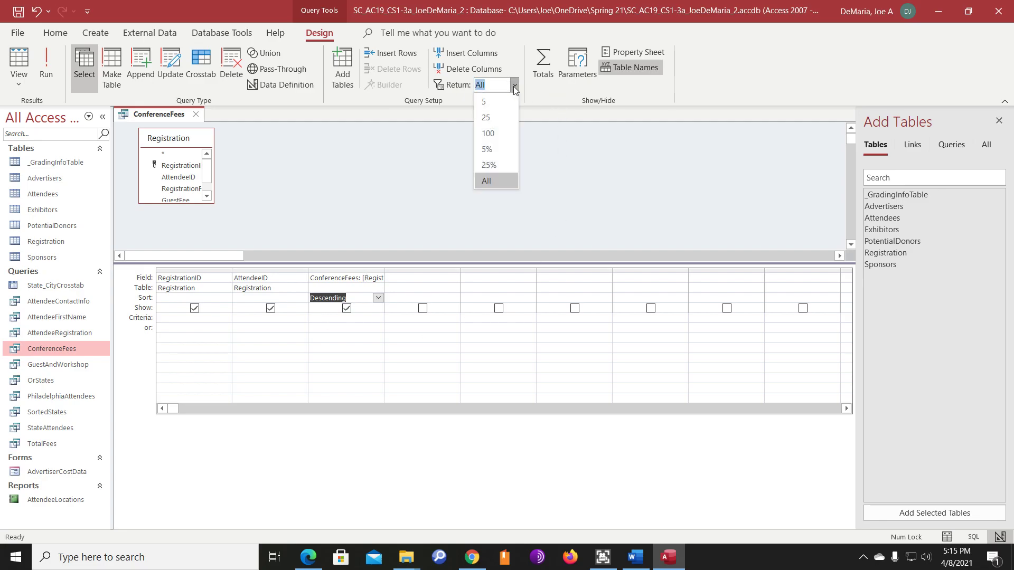
left_click(498, 151)
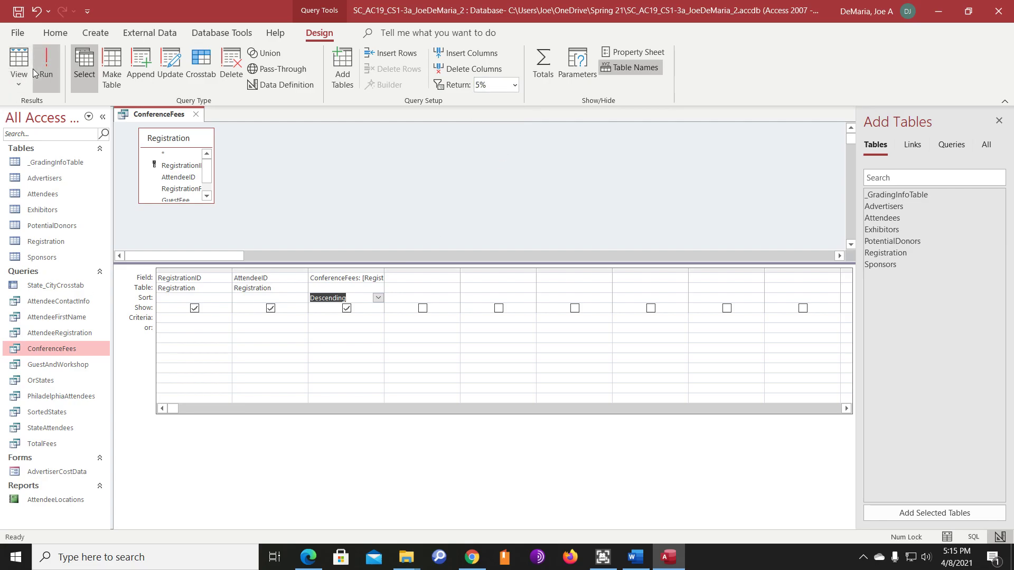
Step: Run the ConferenceFees query, close it and save its design changes
left_click(48, 61)
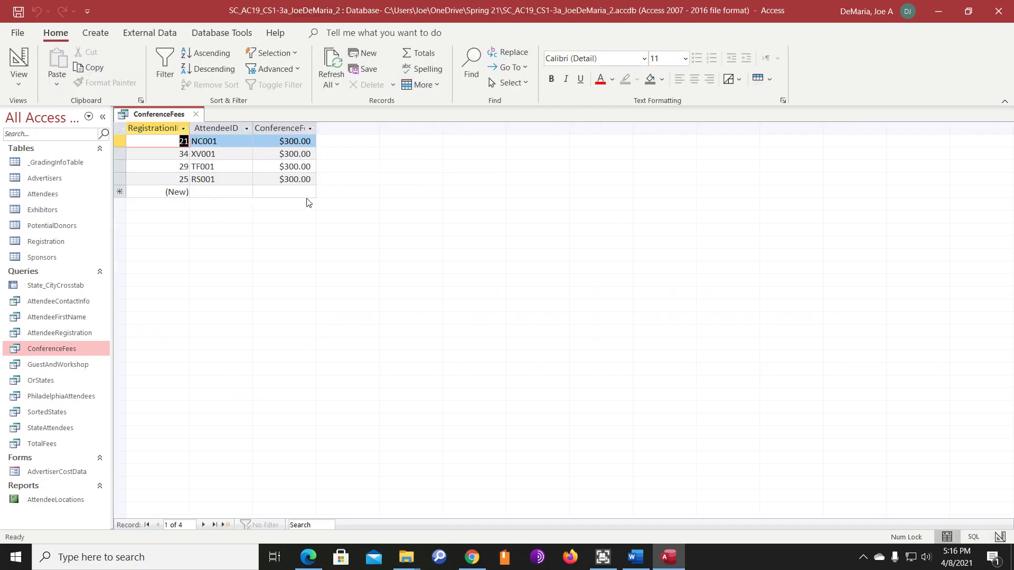
left_click(196, 115)
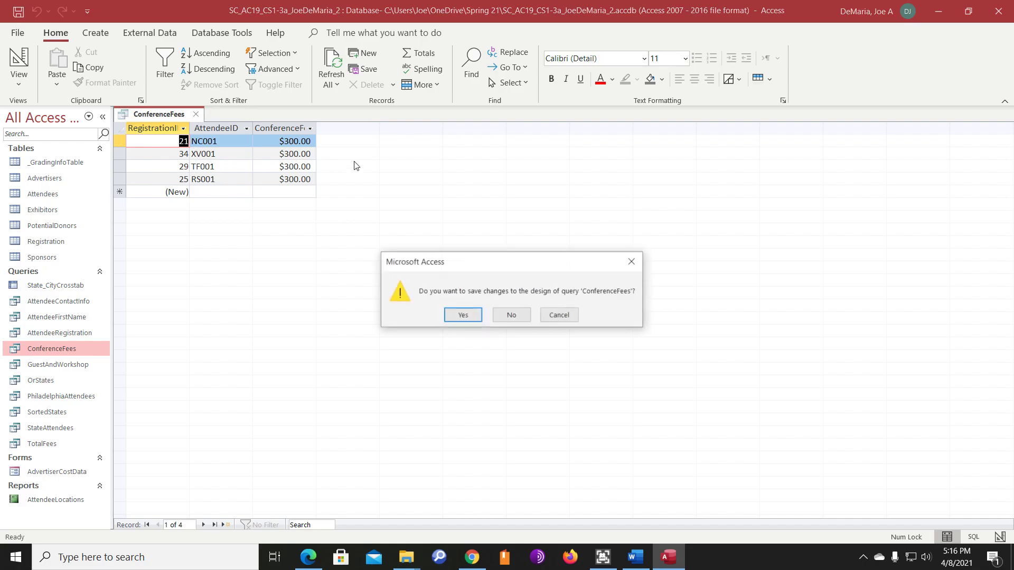
left_click(463, 316)
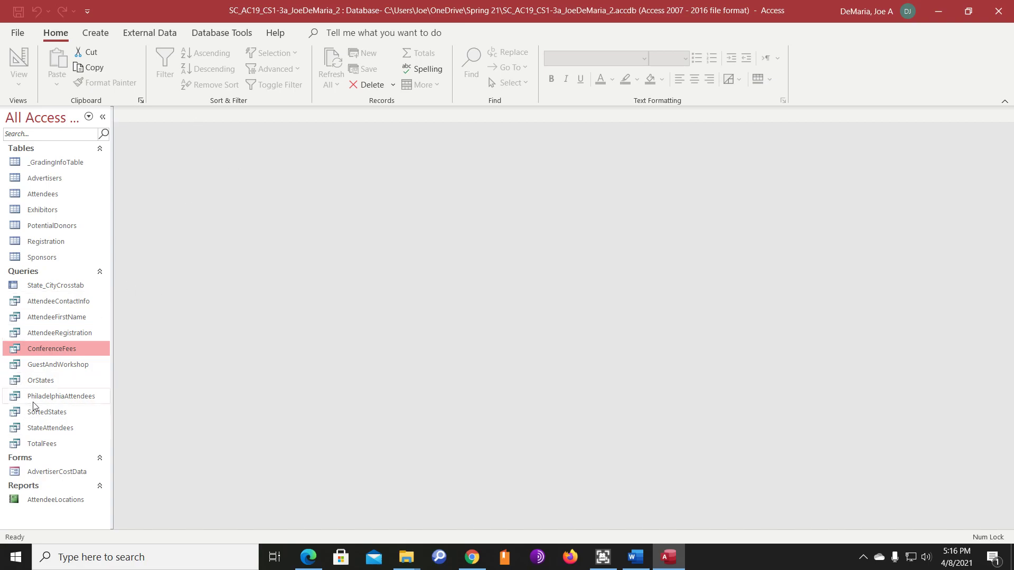
Step: Open the SortedStates query's design and sort the State field in ascending order
right_click(58, 412)
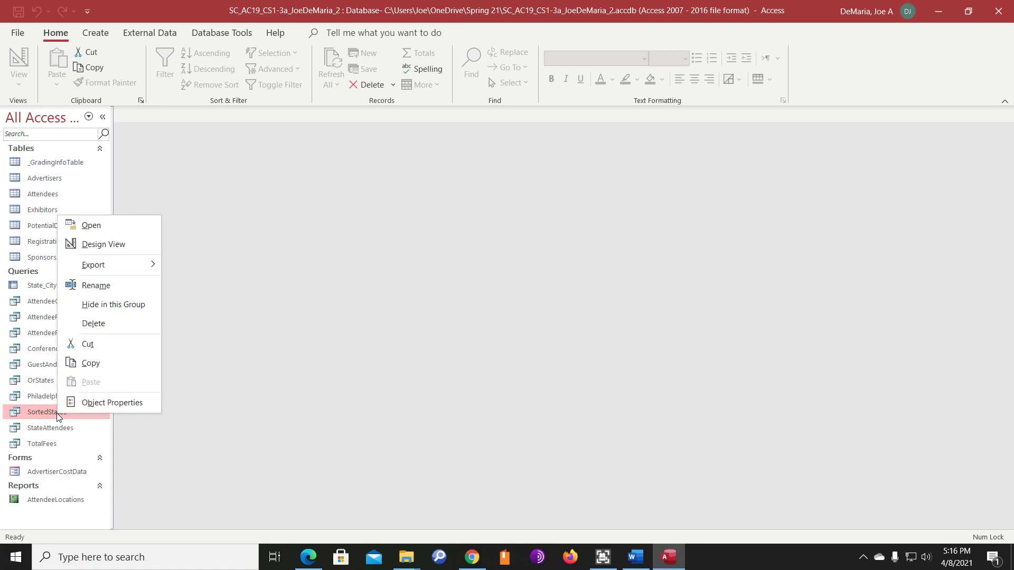
left_click(122, 243)
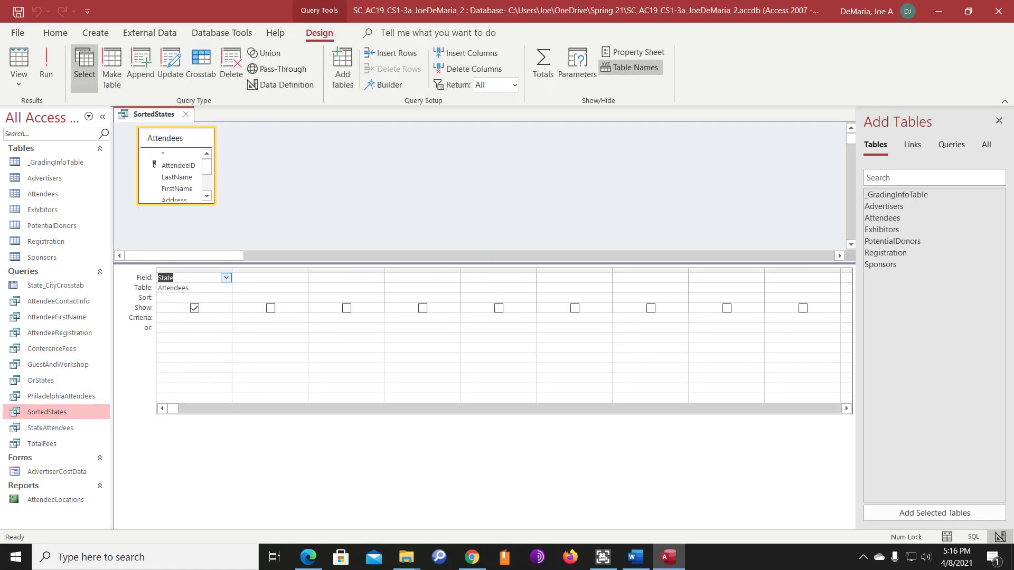
left_click(217, 296)
left_click(226, 298)
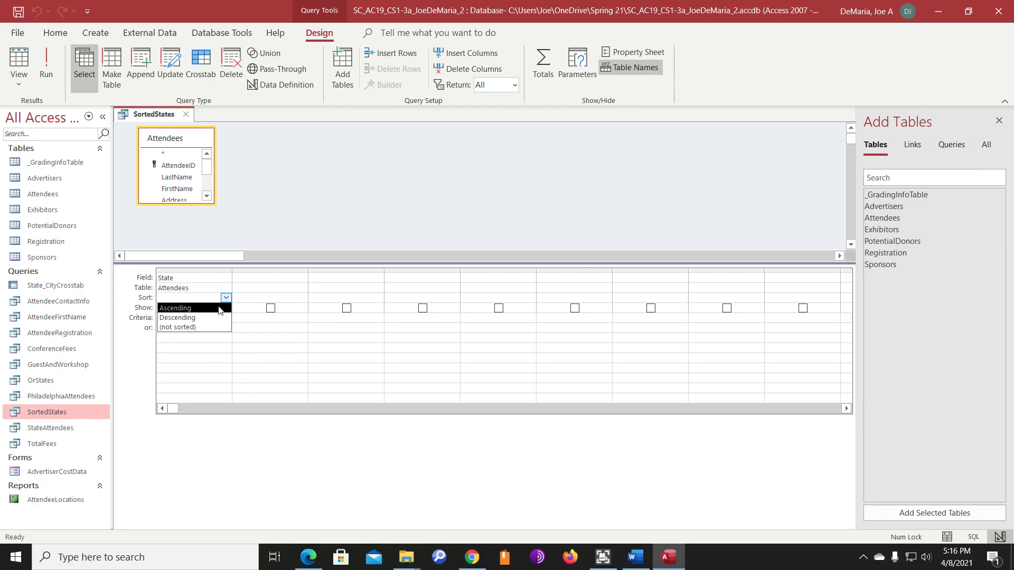
left_click(220, 309)
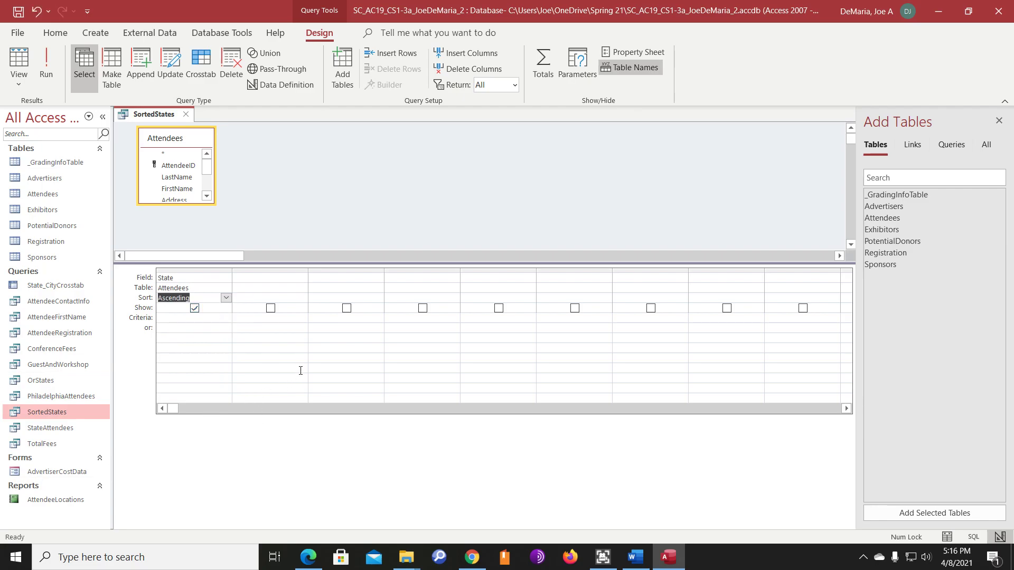
right_click(261, 188)
left_click(319, 305)
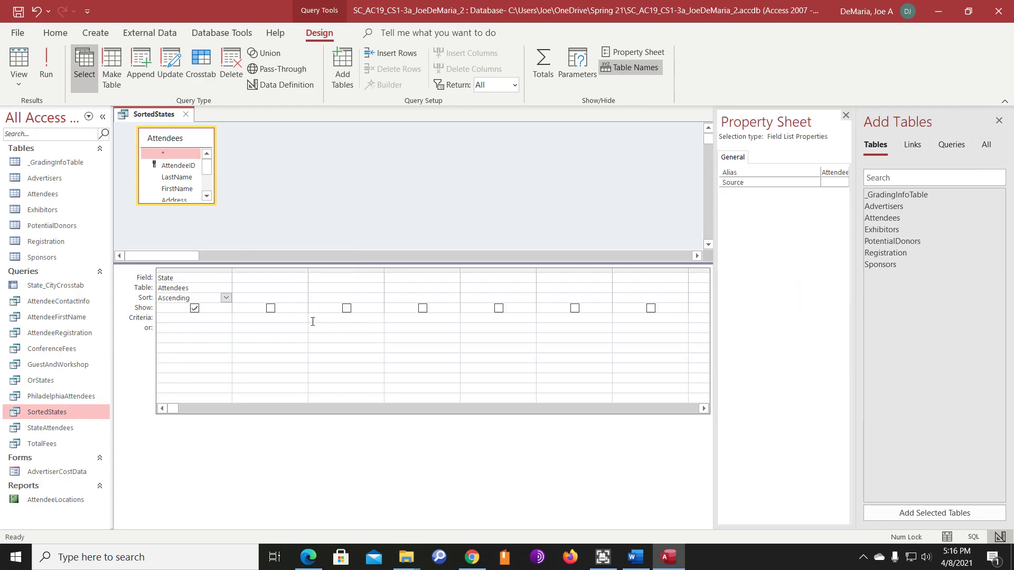
left_click(733, 182)
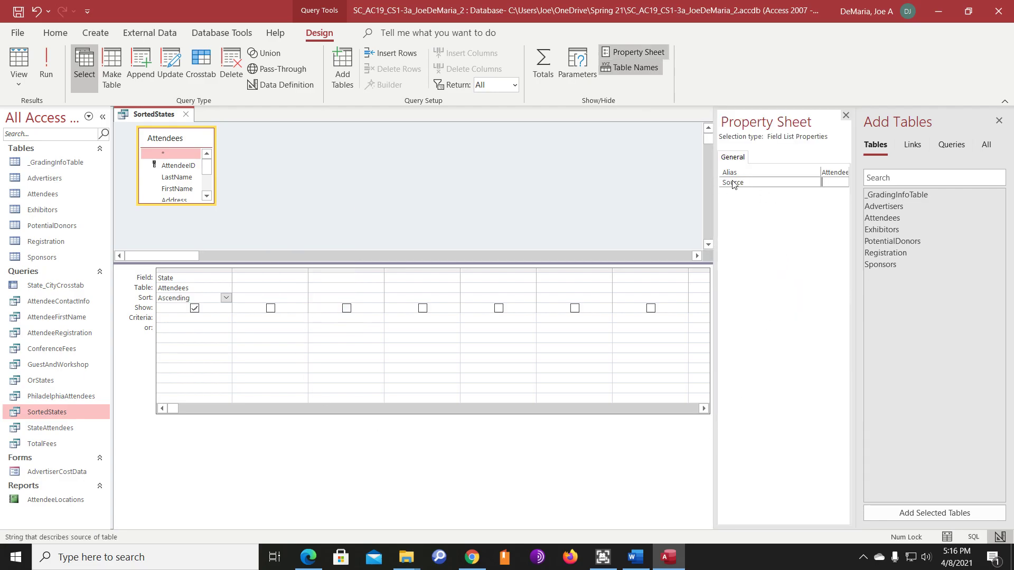
left_click(845, 115)
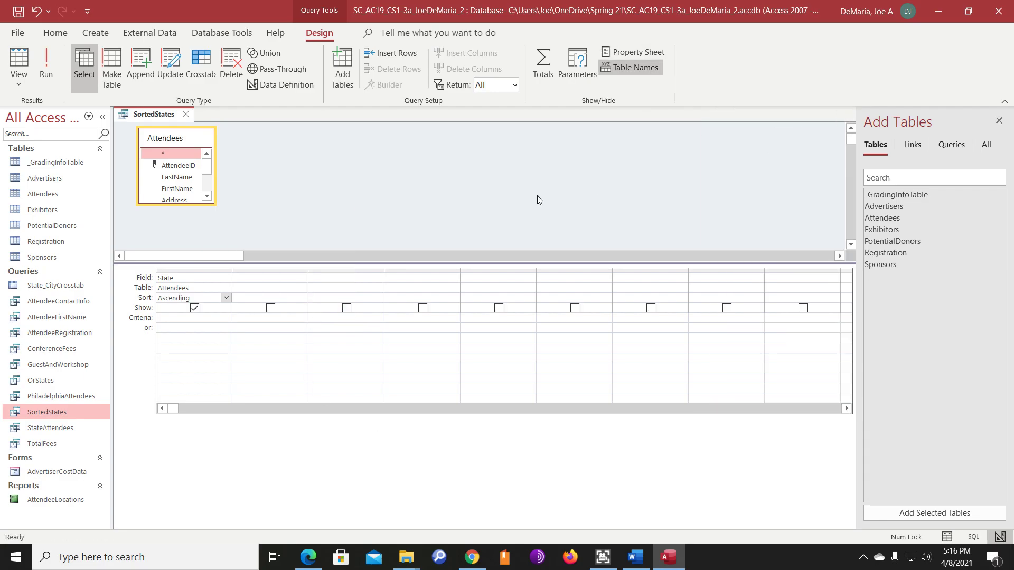
left_click(626, 51)
left_click(626, 50)
right_click(198, 271)
left_click(249, 391)
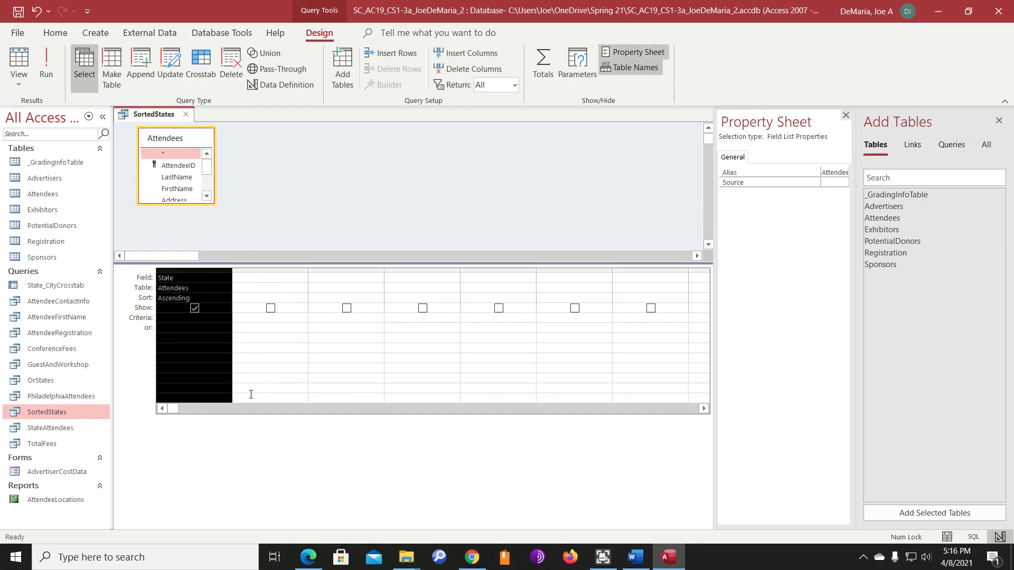
left_click(845, 115)
Step: Show the SortedStates query's own properties, without the Add Tables pane, and set Unique Values to Yes
left_click(999, 120)
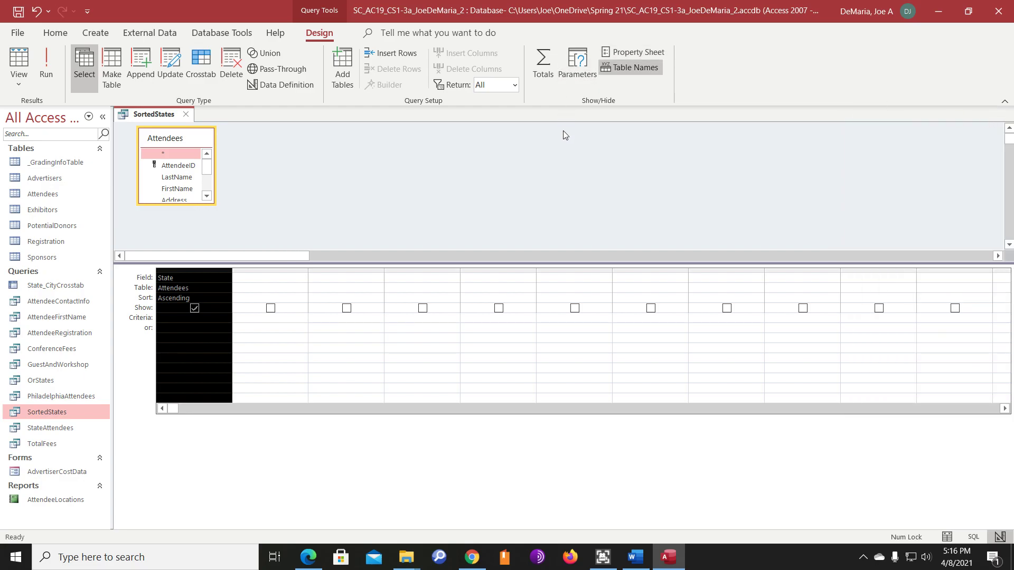
left_click(387, 140)
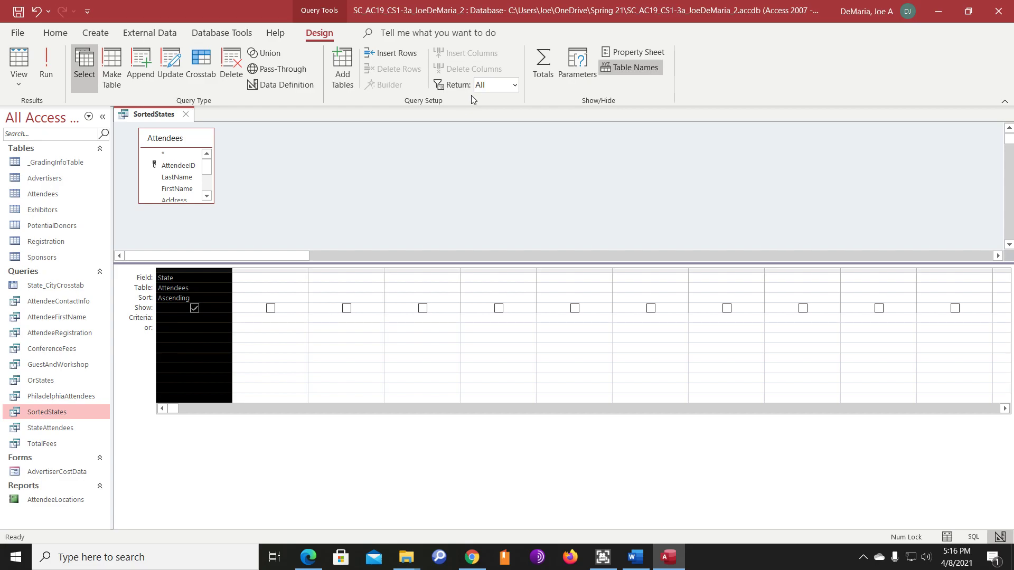
left_click(652, 52)
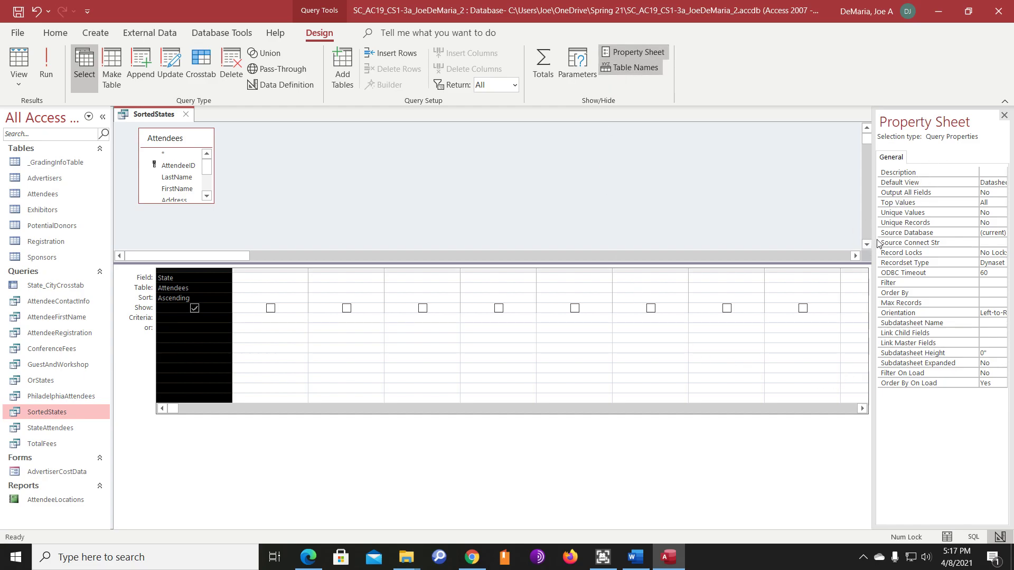
left_click_drag(872, 237, 828, 236)
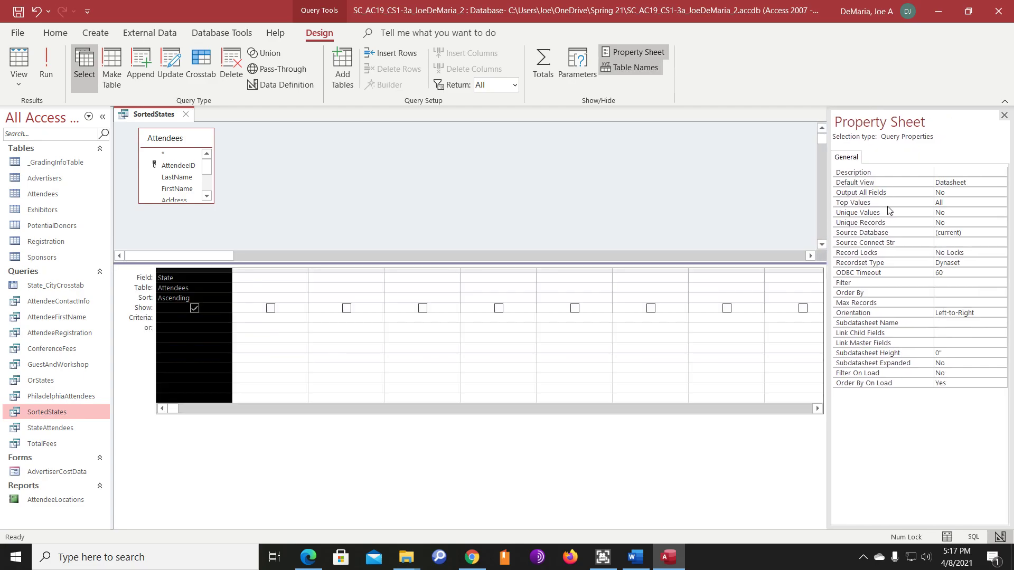
left_click(985, 213)
left_click(1000, 213)
left_click(970, 222)
Step: Run the SortedStates query, close it and save its design changes
left_click(46, 57)
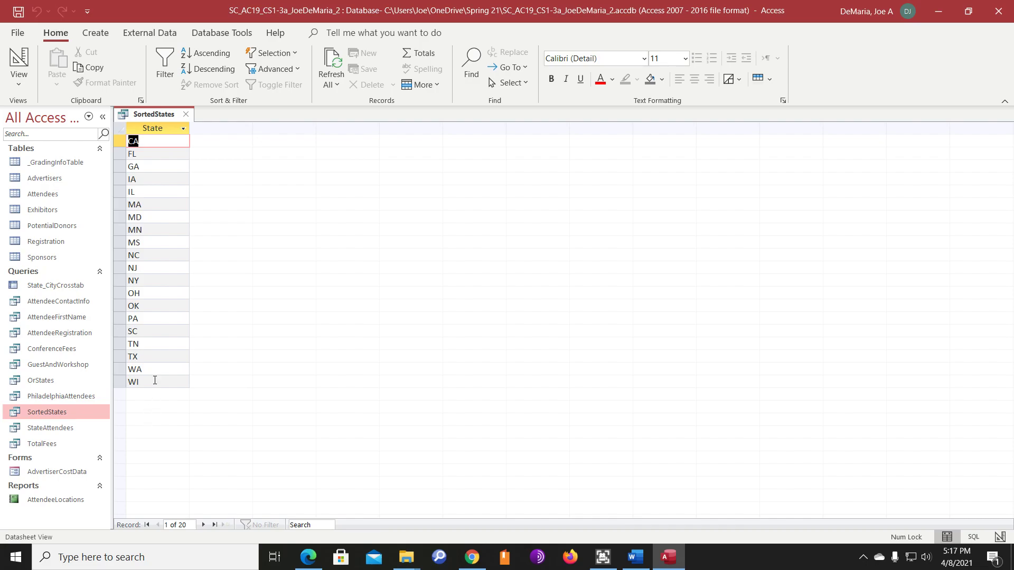
left_click(185, 114)
left_click(473, 317)
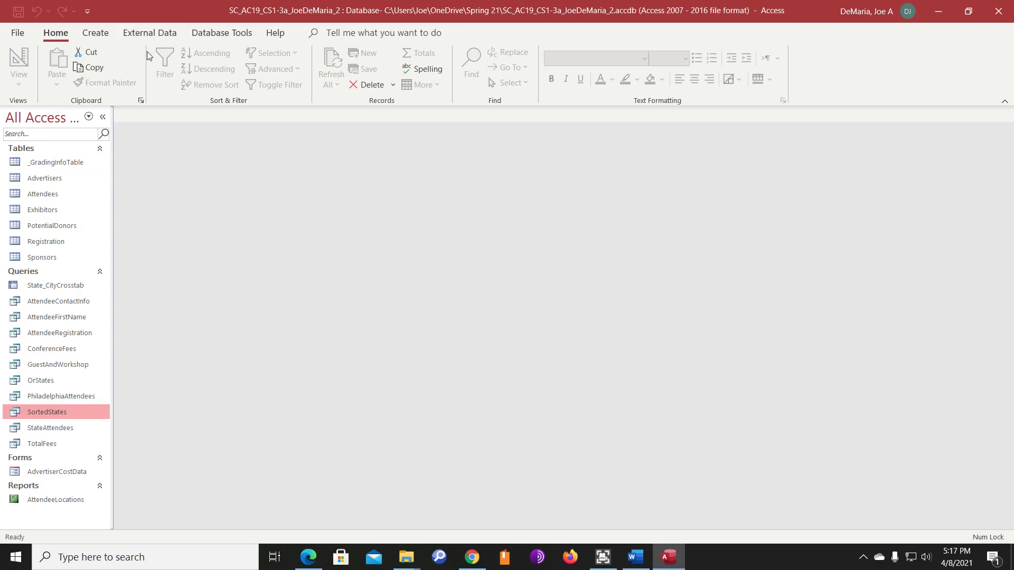
Step: Start a new query in Design view and add the Registration table to it
left_click(105, 35)
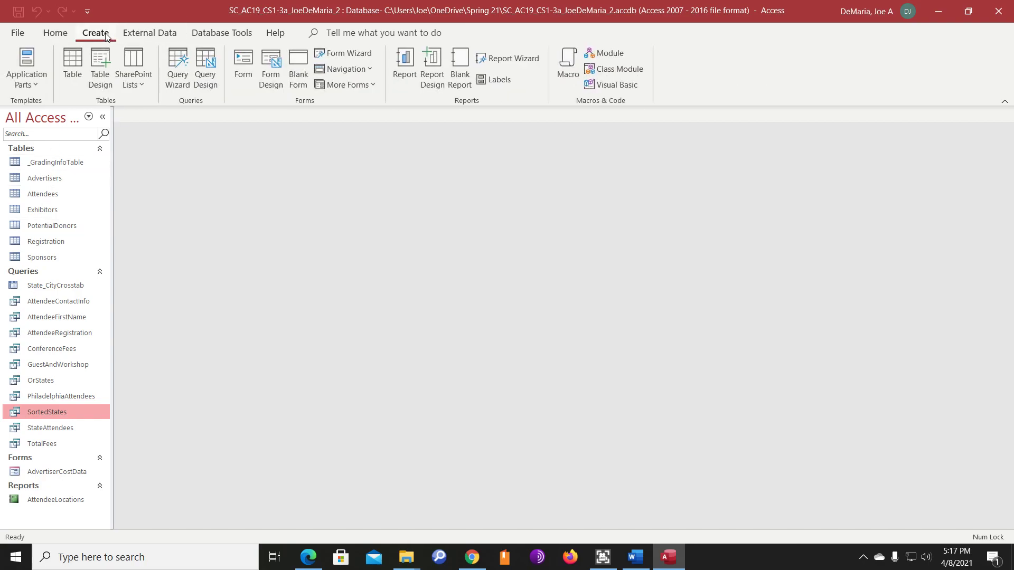
left_click(208, 65)
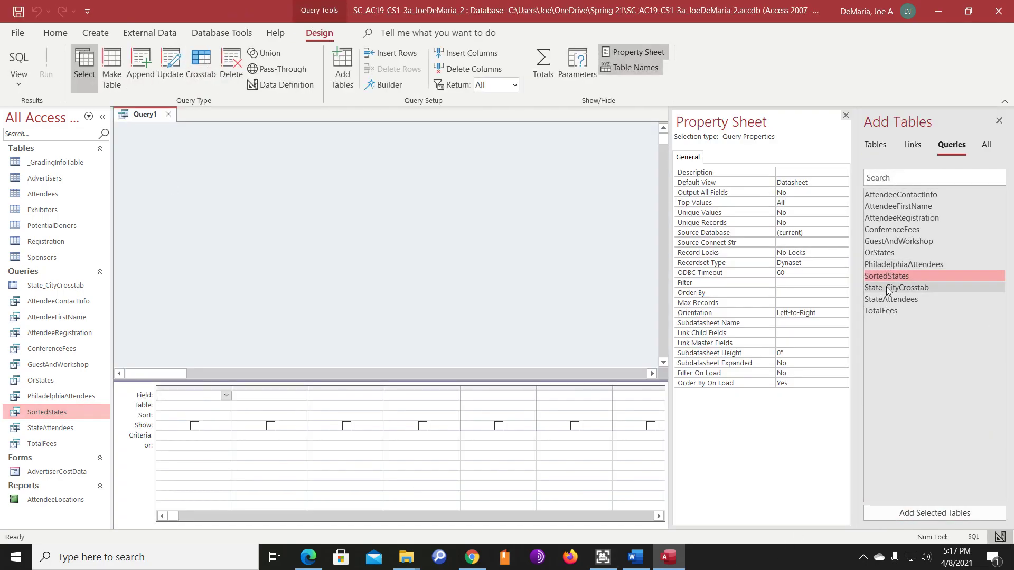
left_click(875, 145)
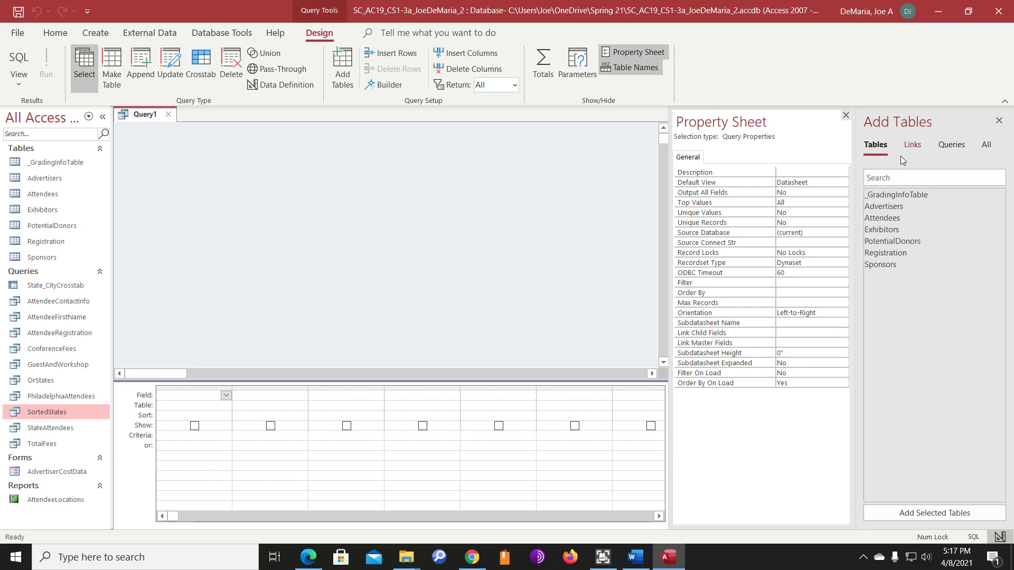
double_click(889, 256)
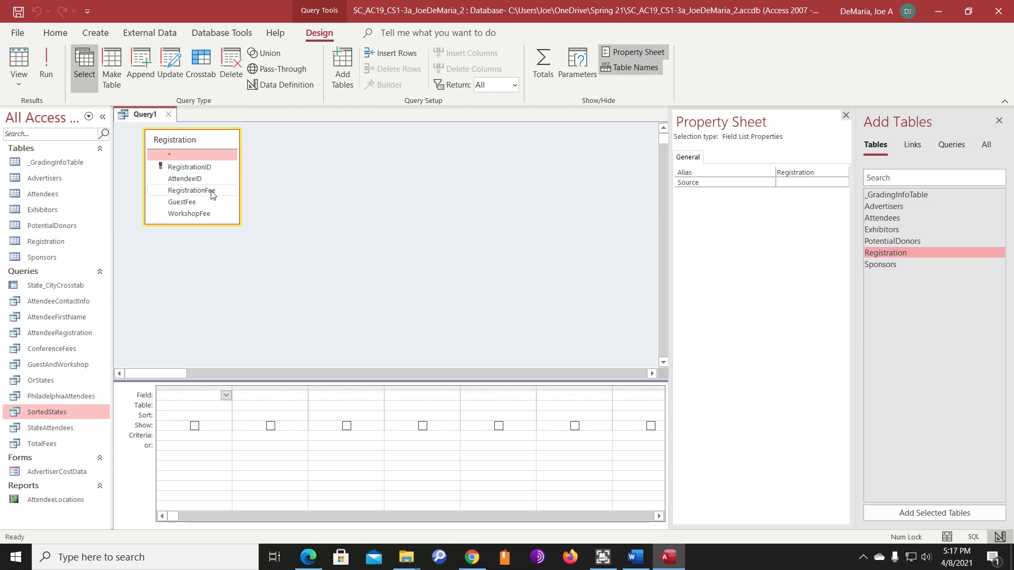
Step: Add the RegistrationFee, GuestFee and WorkshopFee fields from the Registration table to the query grid
double_click(211, 191)
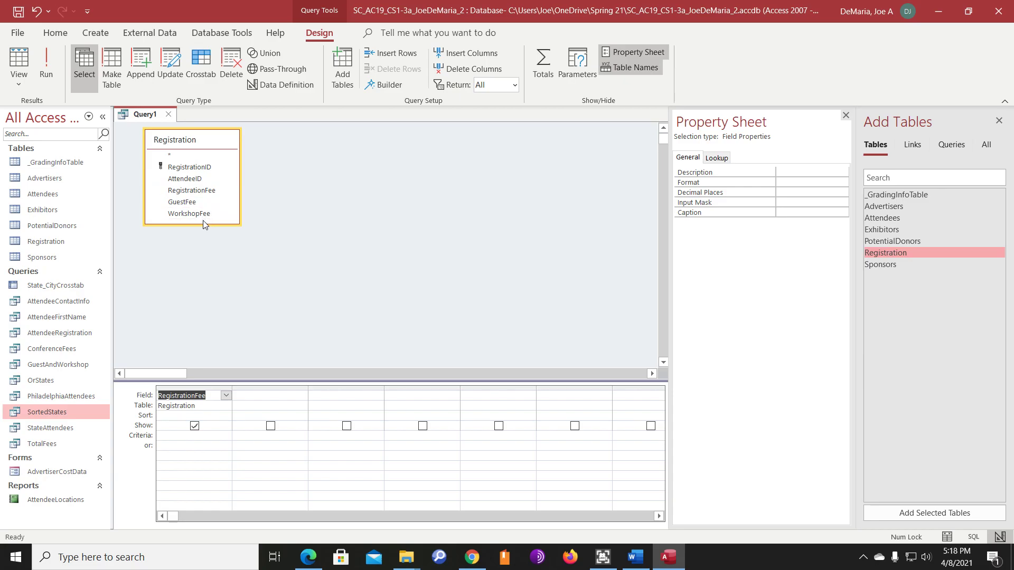
double_click(193, 204)
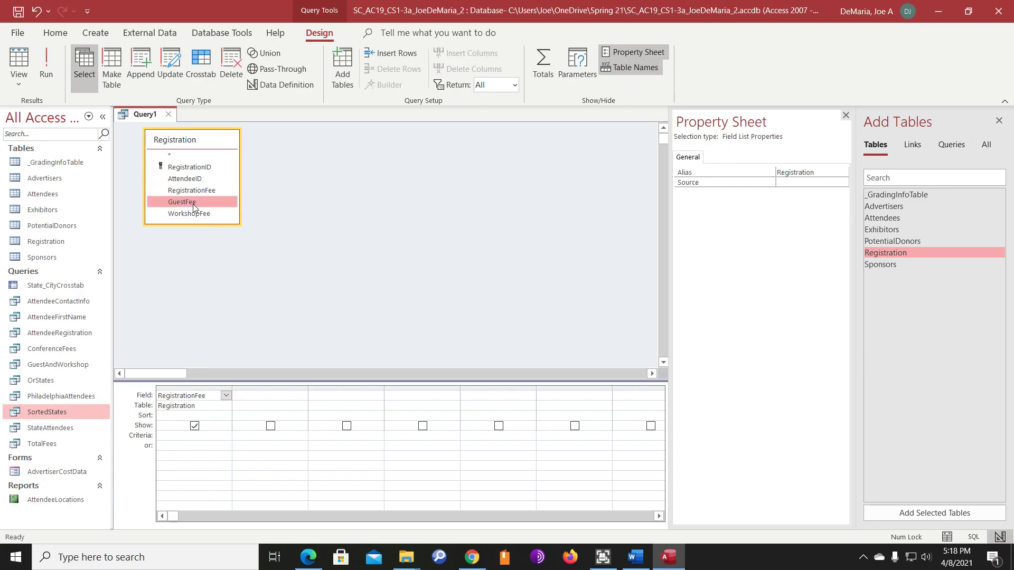
double_click(199, 214)
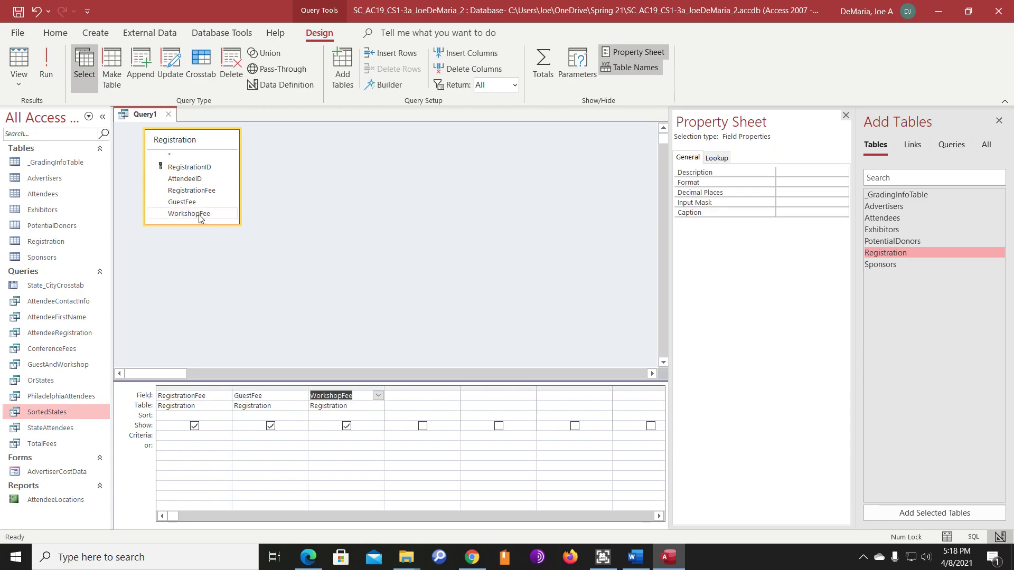
Step: Open the Zoom box for the empty field cell after WorkshopFee
left_click(426, 397)
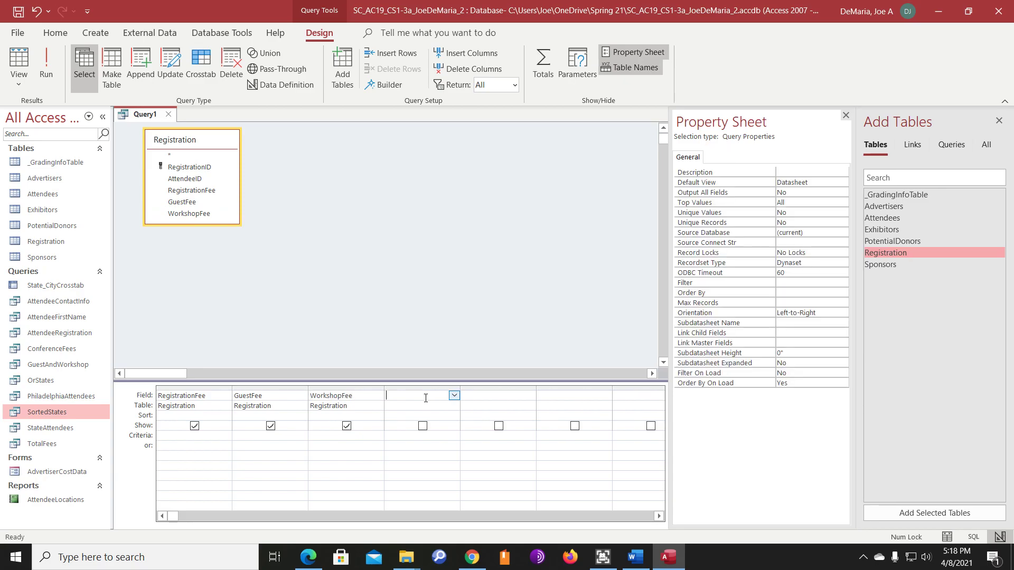
left_click(454, 396)
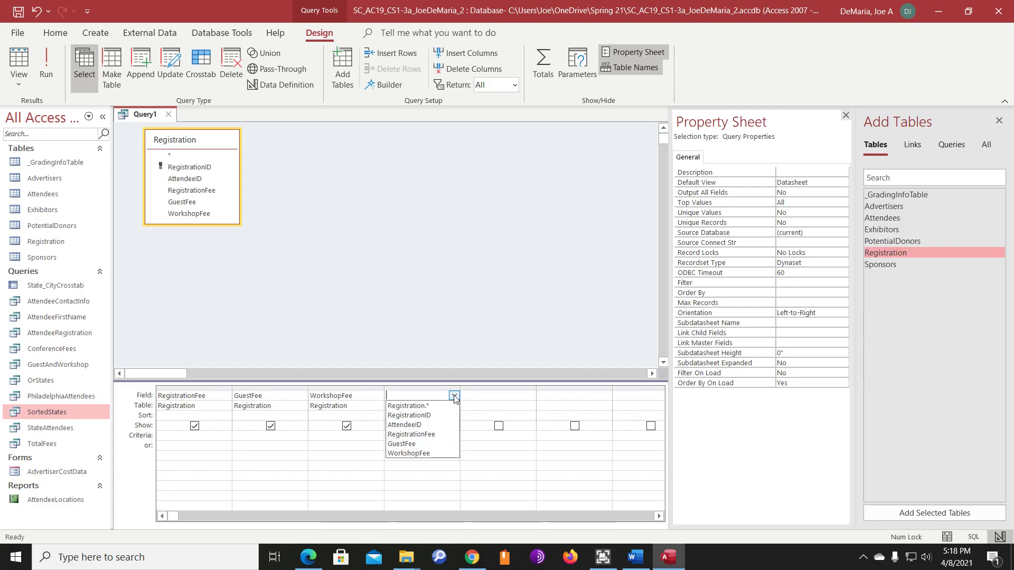
right_click(418, 399)
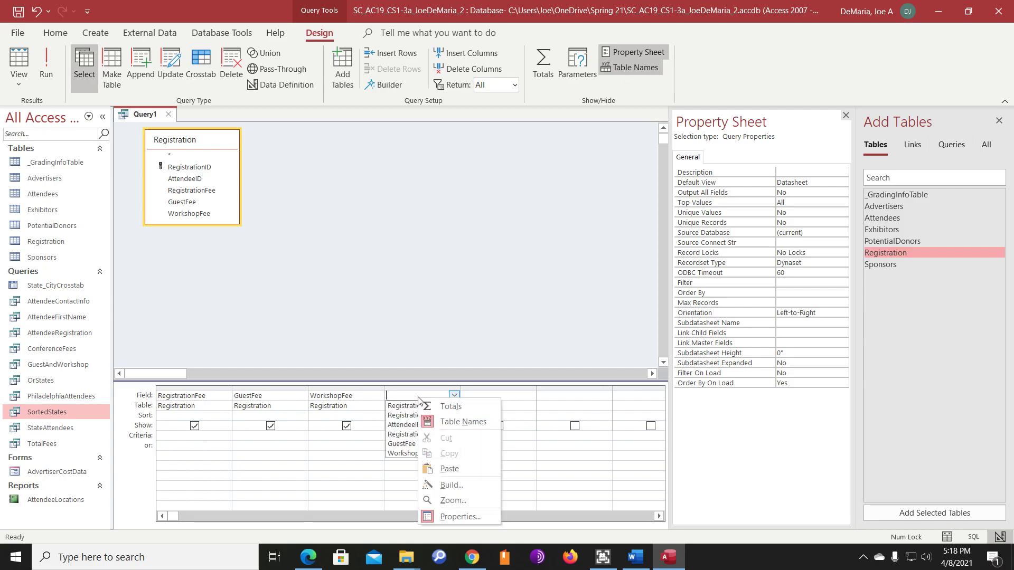
left_click(451, 500)
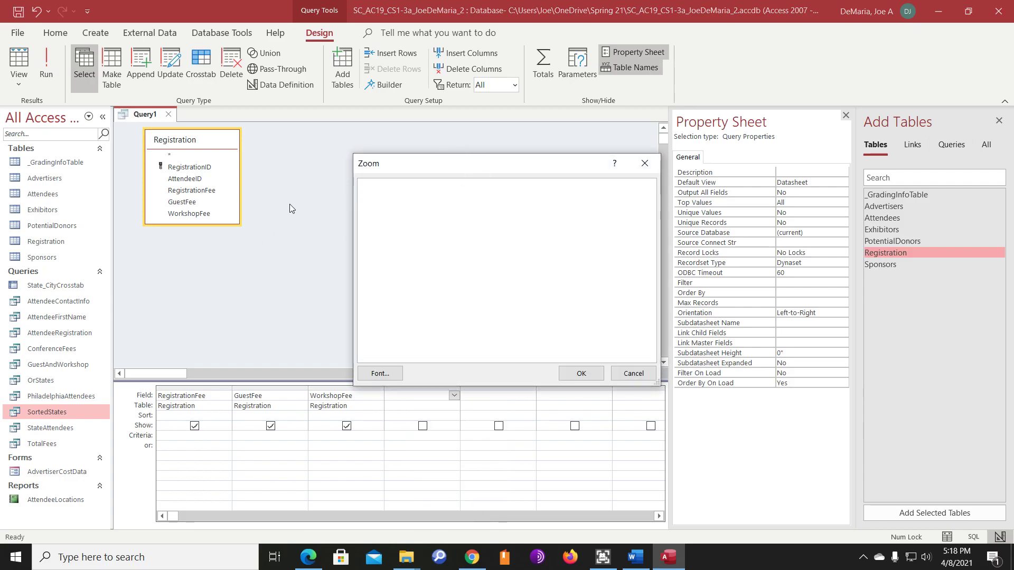
type("AfggregateFees")
key("BackSpace")
key("BackSpace")
key("BackSpace")
key("BackSpace")
key("BackSpace")
key("BackSpace")
key("BackSpace")
key("BackSpace")
key("BackSpace")
key("BackSpace")
key("BackSpace")
key("BackSpace")
key("BackSpace")
key("BackSpace")
Step: Enter the calculated field Total:[RegistrationFee]+[GuestFee]+[WorkshopFee] in the fourth query column
type("Total")
type("[RegistrationFee")
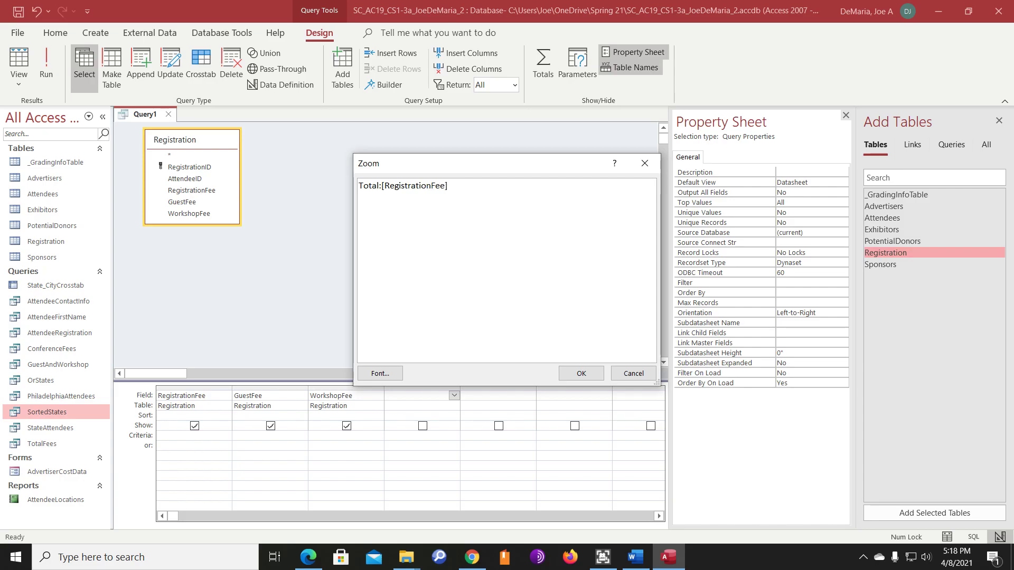
type("[")
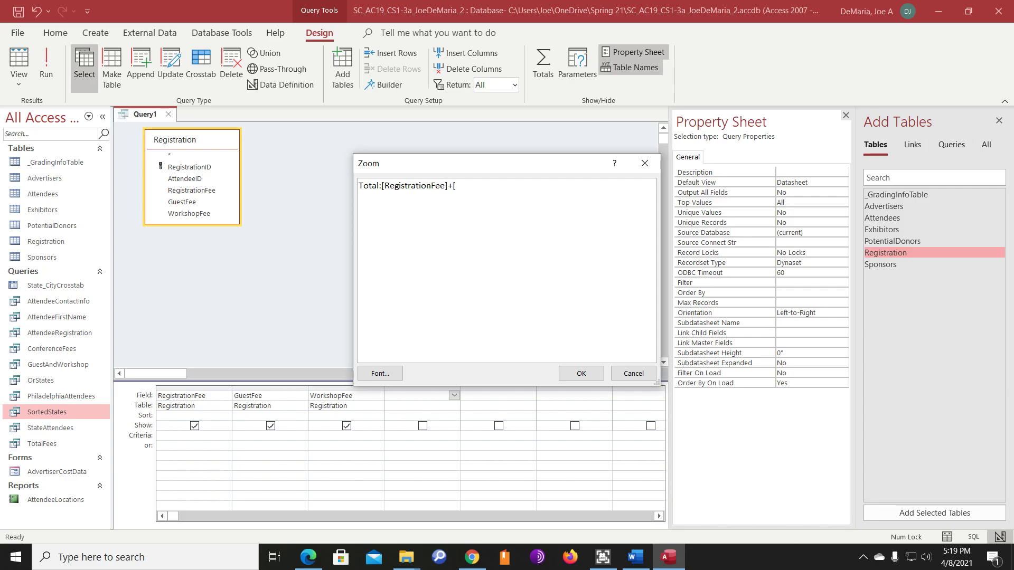
type("GuestF")
type("ee]")
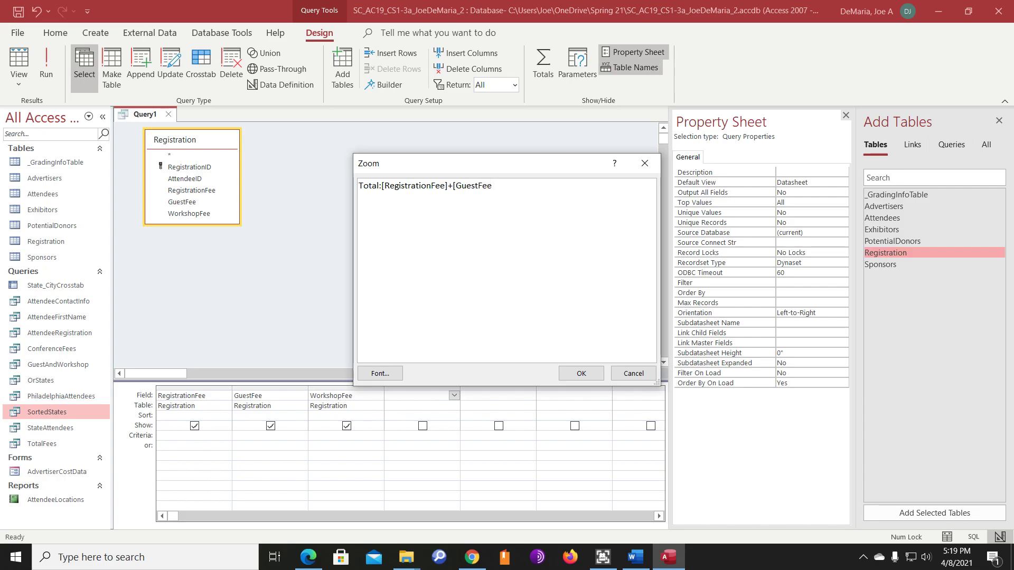
type("+WorkshopFee")
left_click(500, 186)
type("[")
key("Right")
key("Right")
key("Right")
key("Right")
key("Right")
key("Right")
key("Right")
key("Right")
key("Right")
key("Right")
key("Right")
type("]")
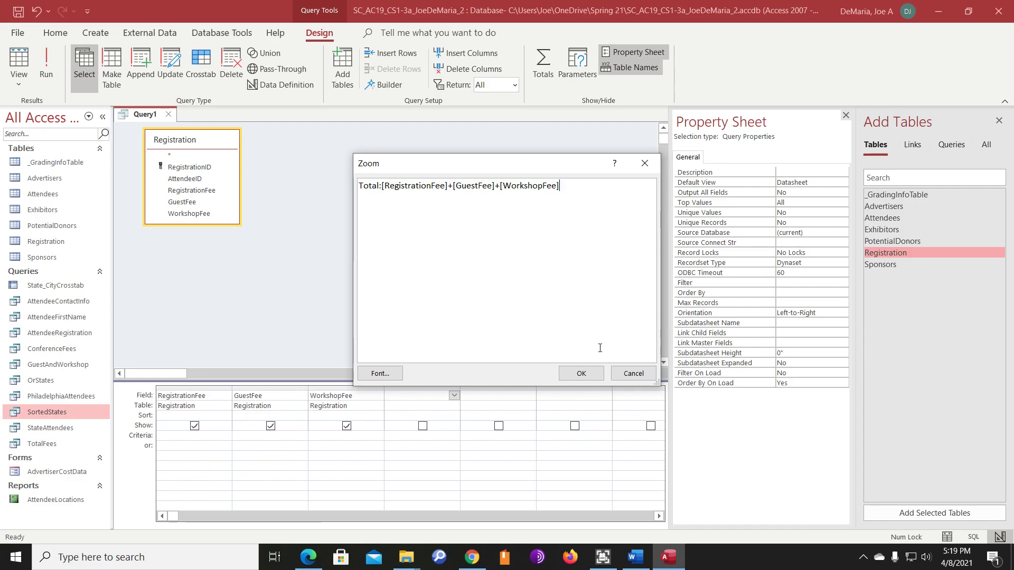
left_click(582, 373)
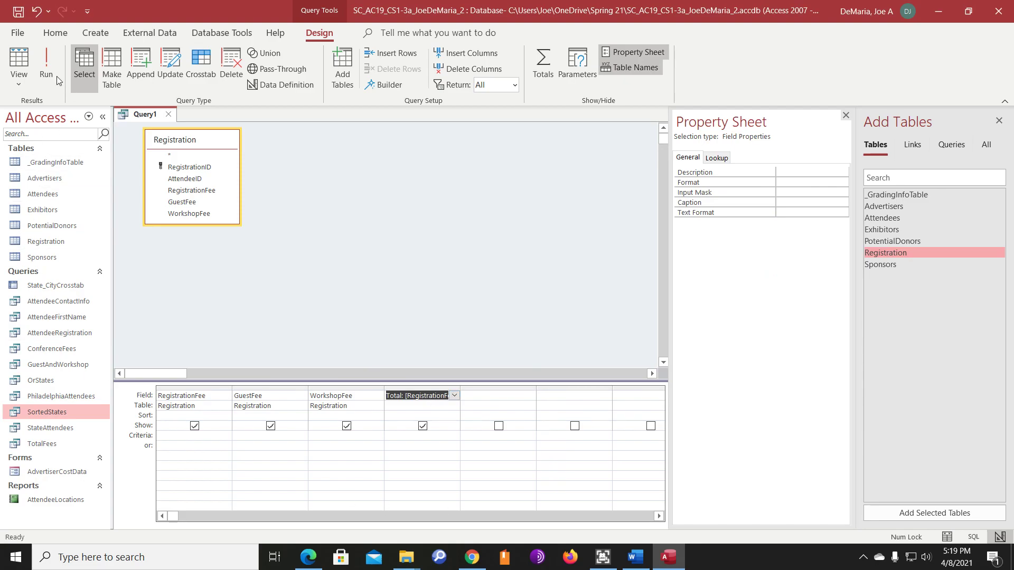
Step: Run the query, close it and save it as AggregateFees
left_click(47, 63)
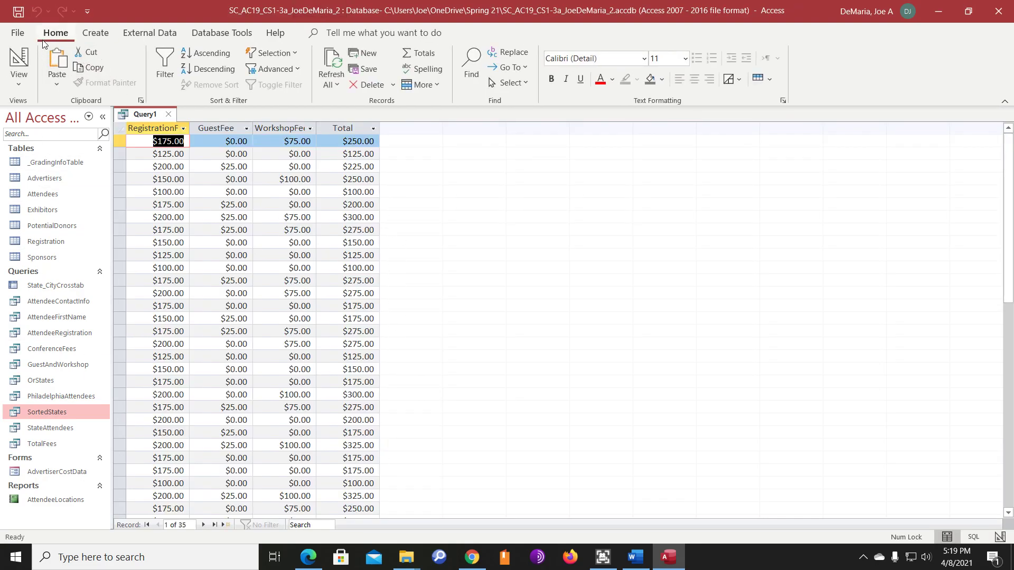
left_click(169, 114)
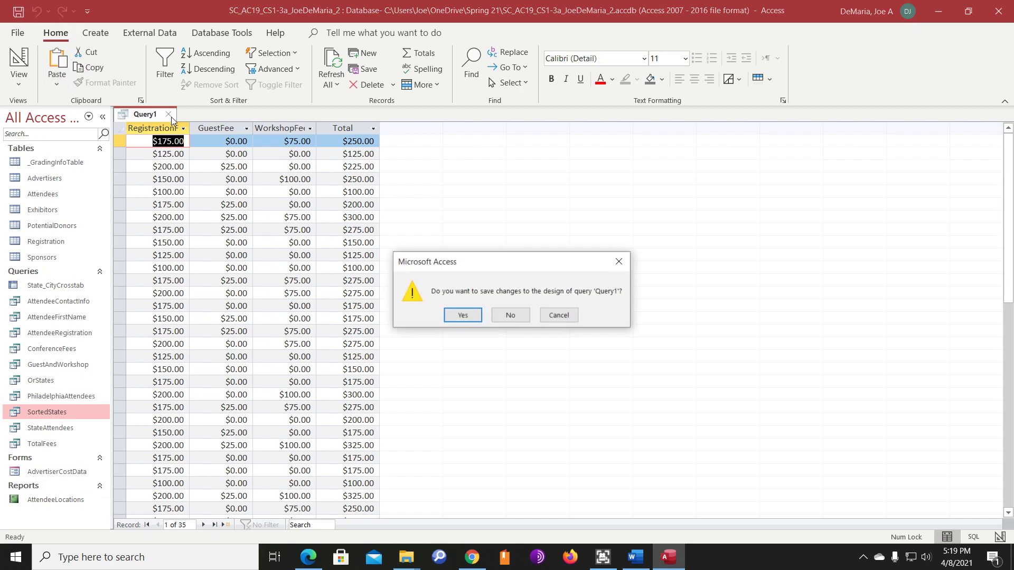
left_click(470, 316)
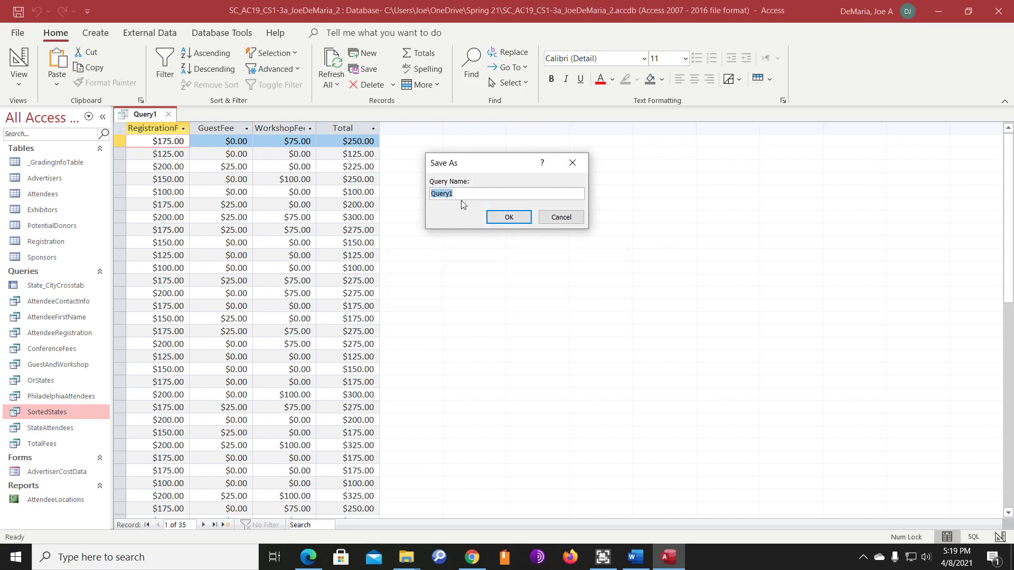
type("AggregateFees")
left_click(509, 217)
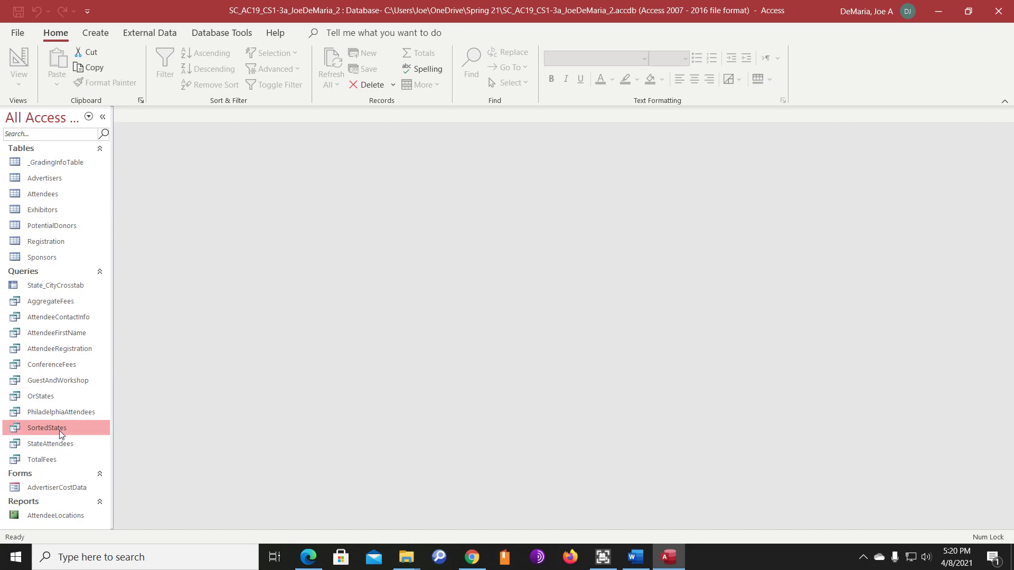
right_click(46, 301)
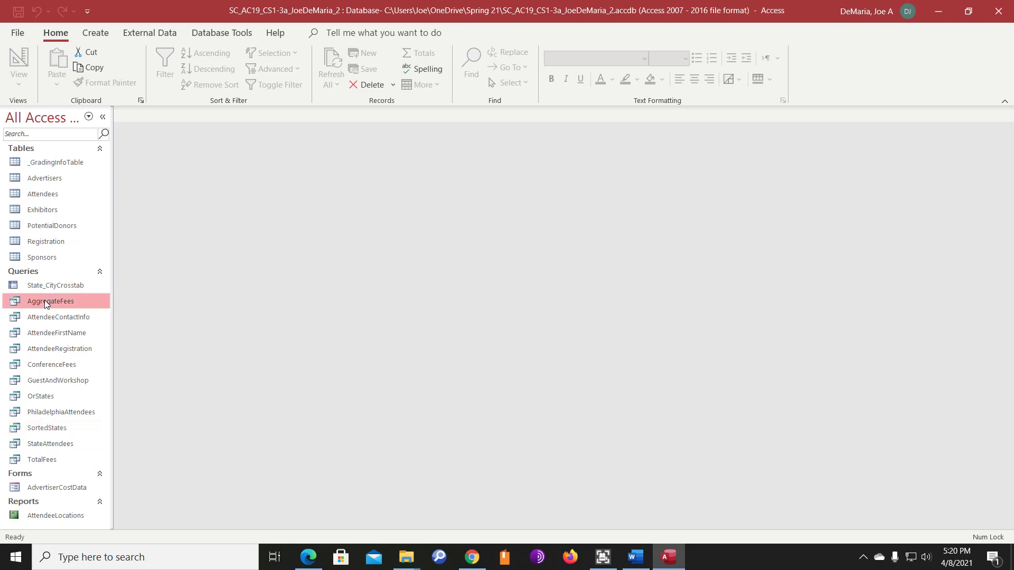
left_click(91, 329)
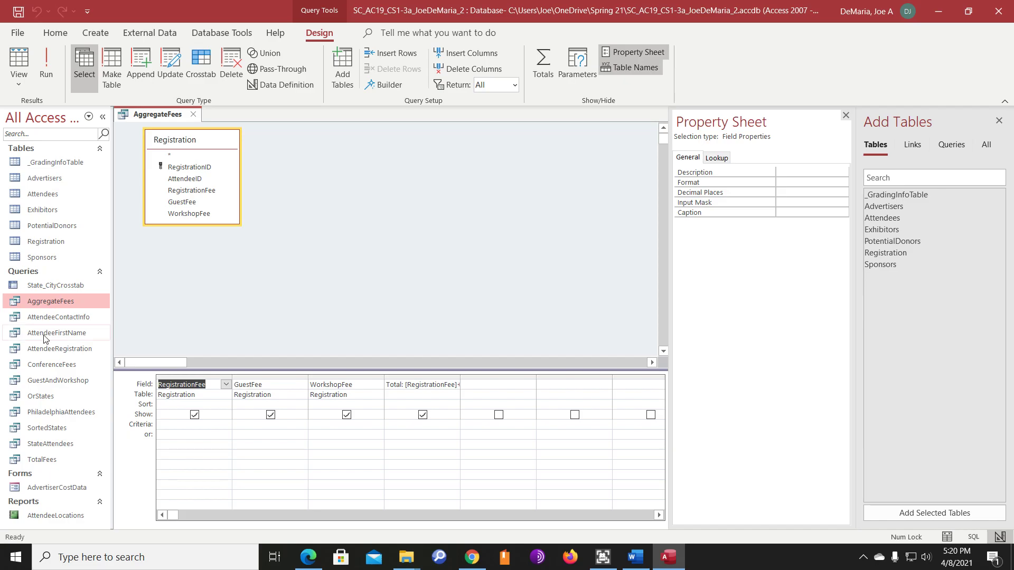
left_click(452, 396)
left_click(453, 395)
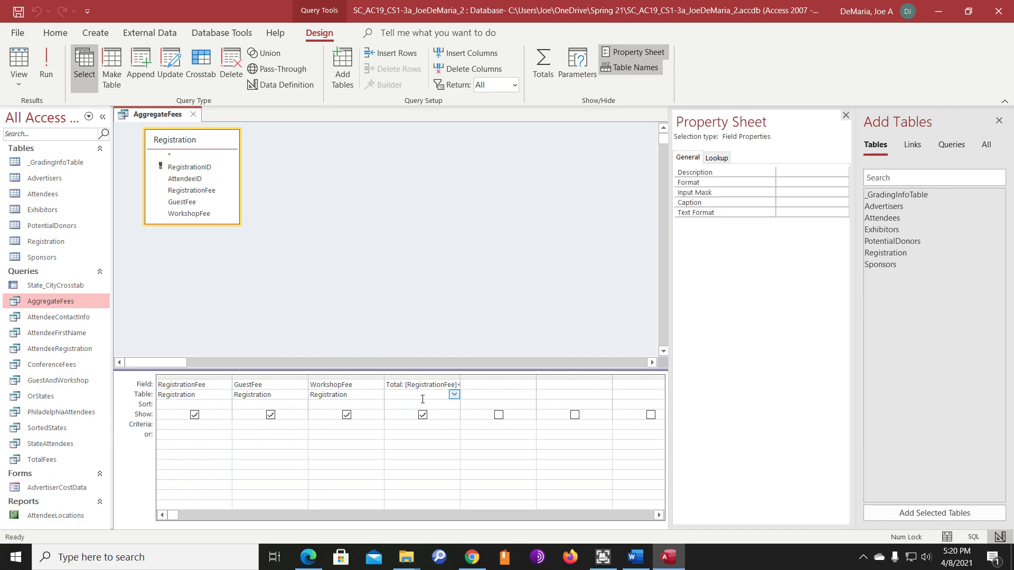
left_click(542, 66)
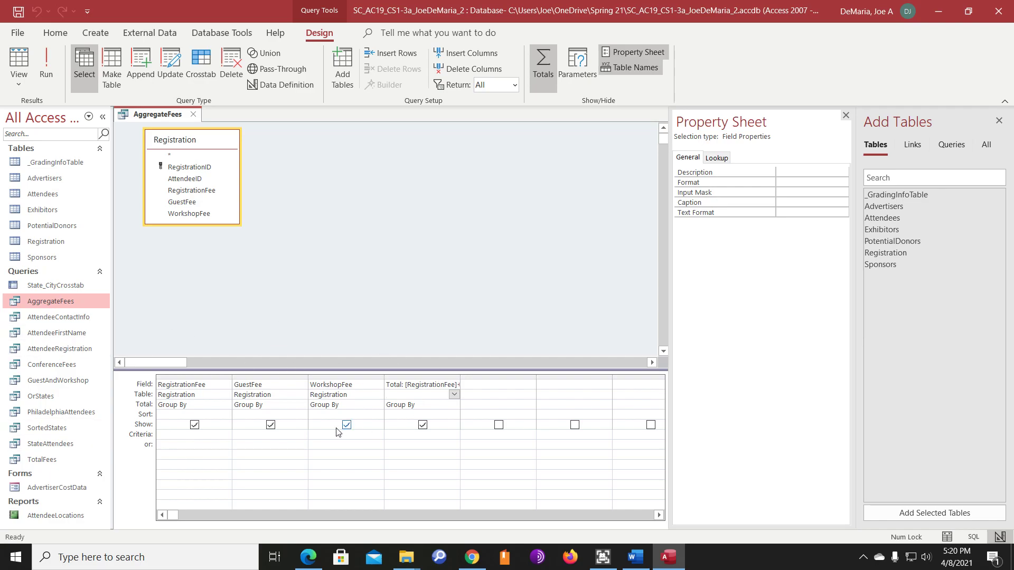
left_click(194, 115)
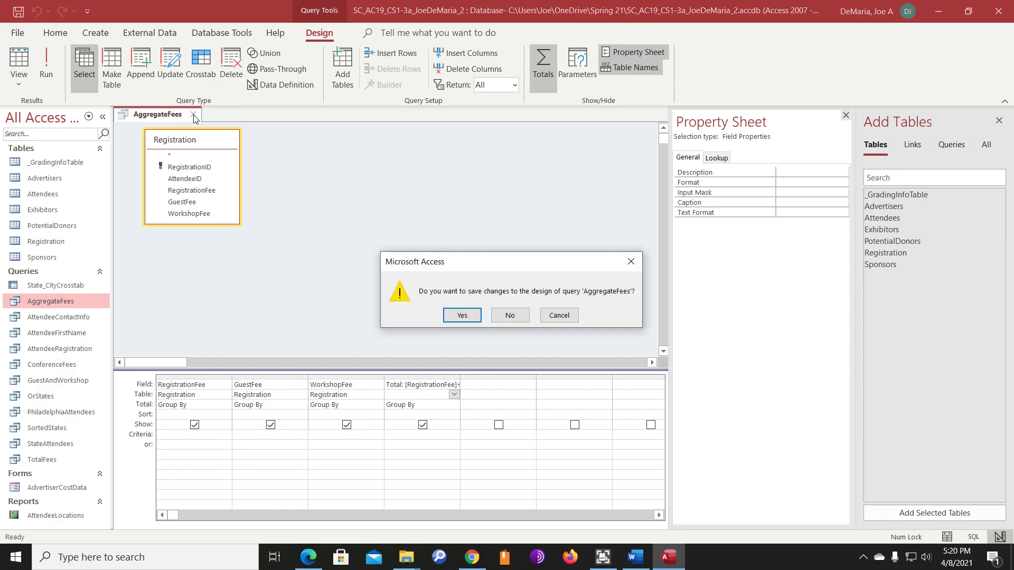
left_click(512, 316)
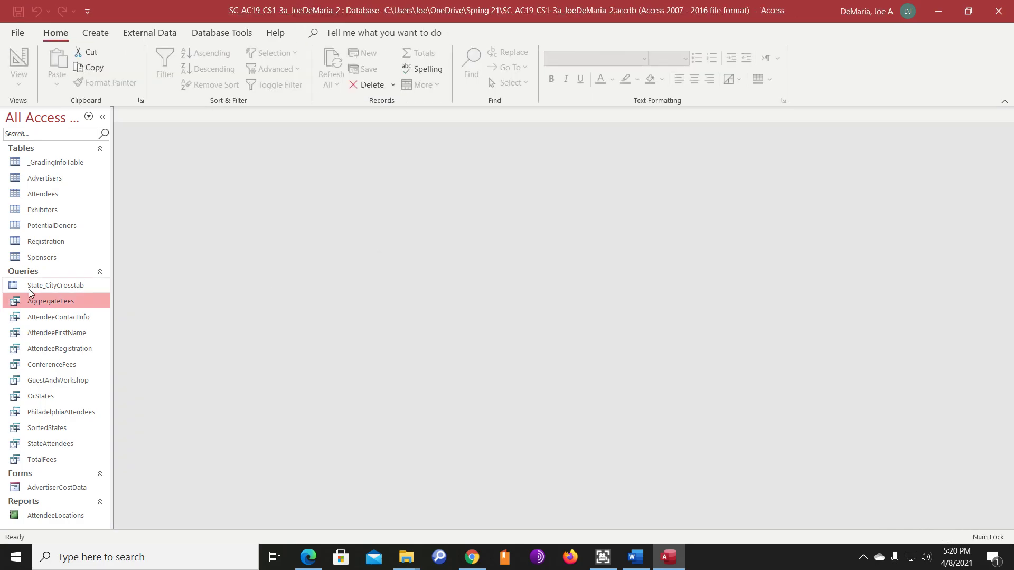
Step: Delete the AggregateFees query from the database
right_click(58, 298)
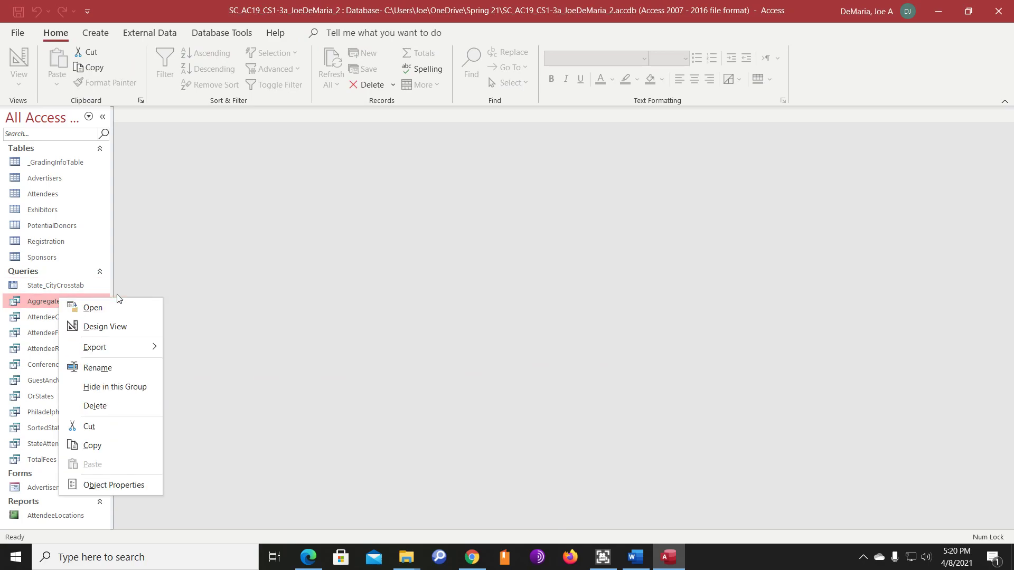
left_click(116, 411)
left_click(461, 319)
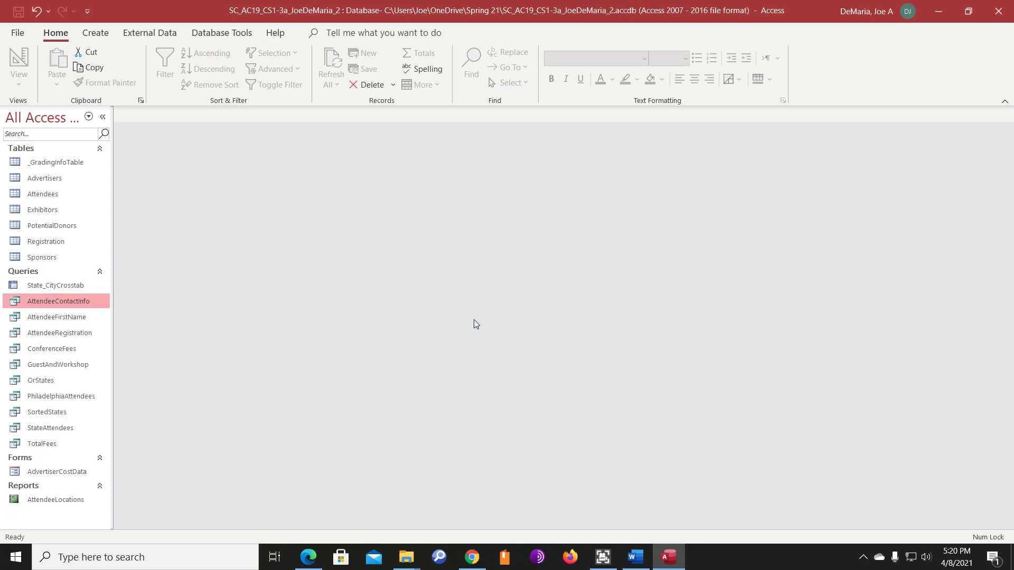
Step: Create a new query in Design view based on the Registration table
left_click(95, 32)
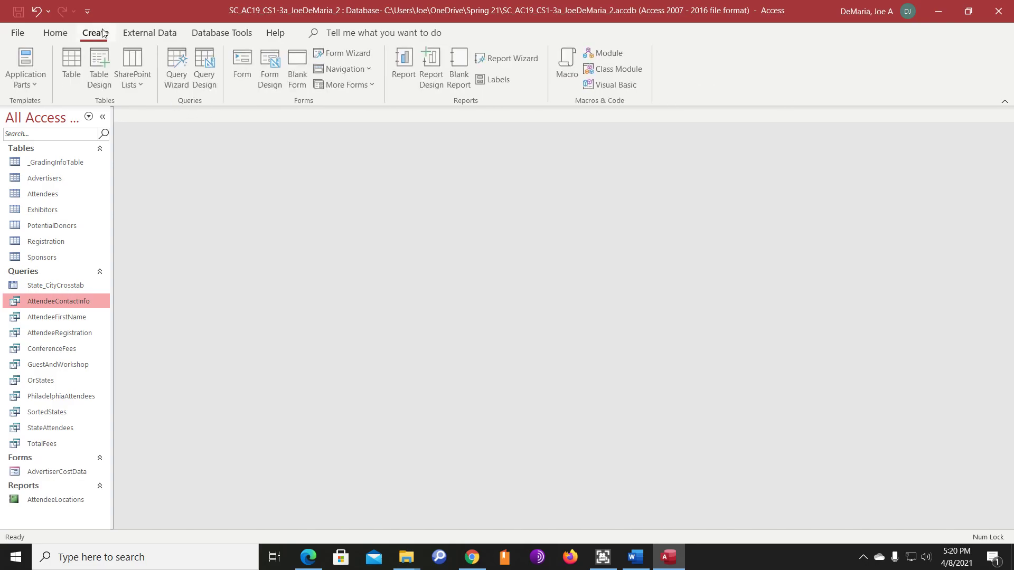
left_click(207, 68)
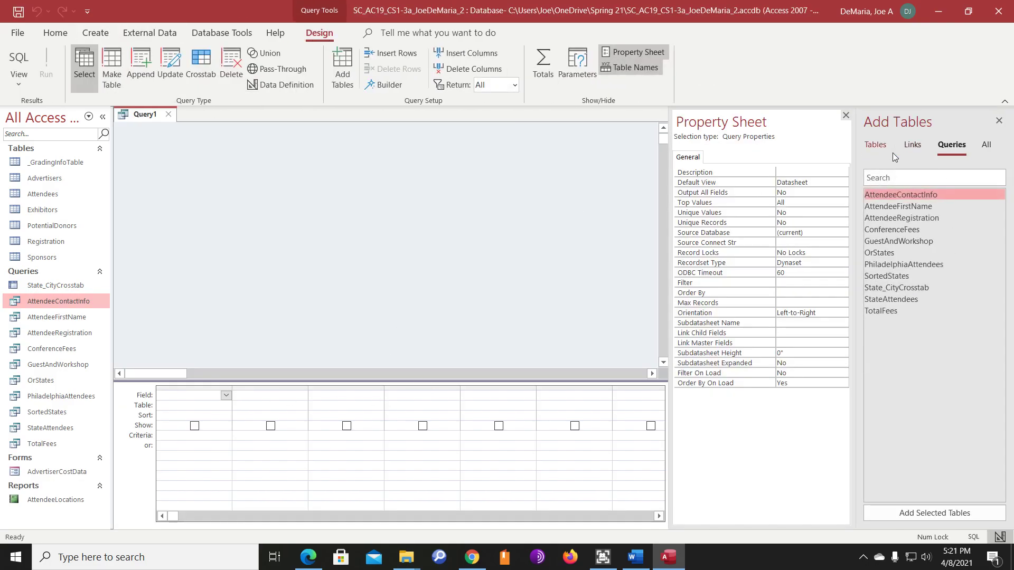
left_click(878, 146)
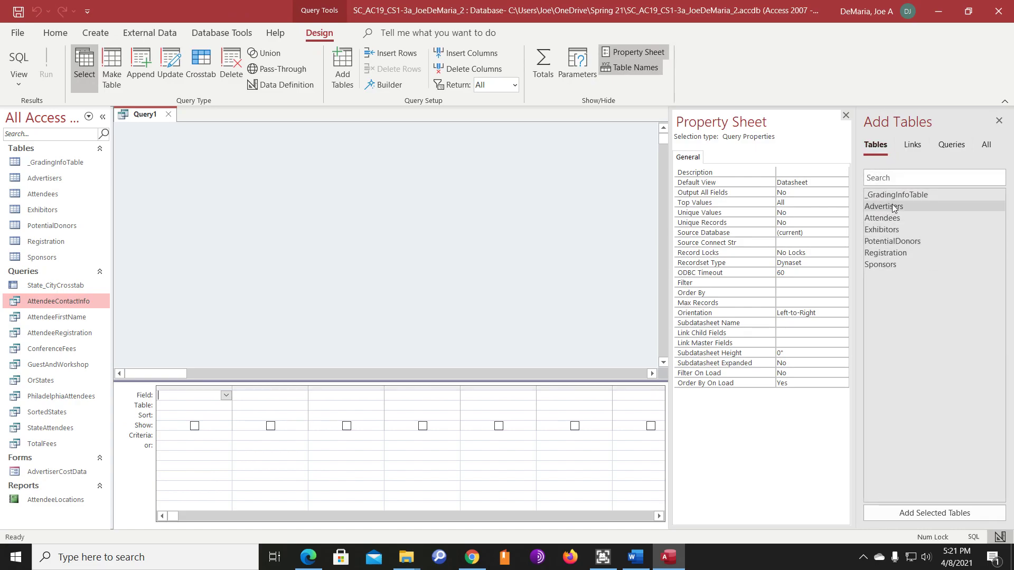
double_click(902, 252)
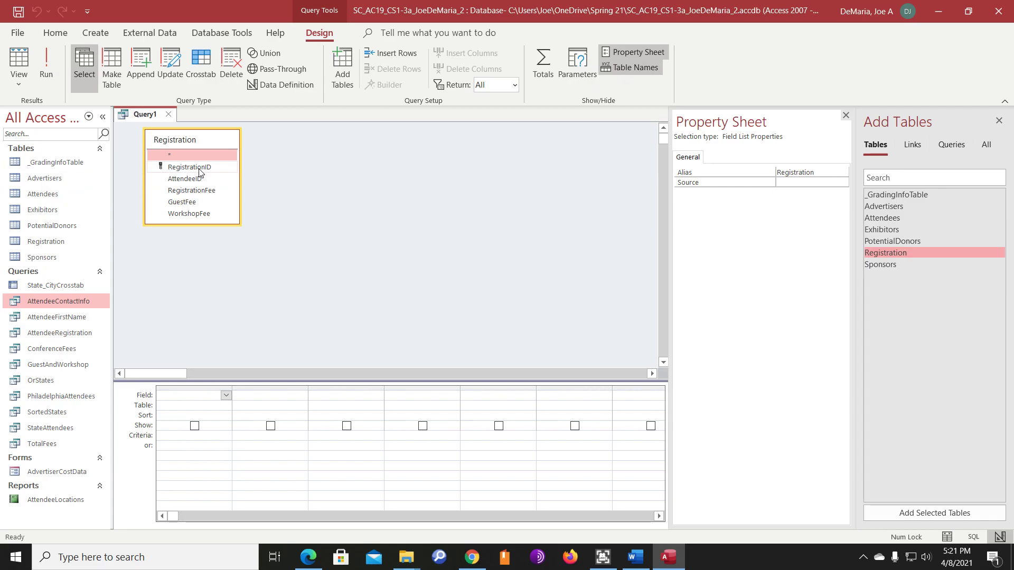
Step: Add the RegistrationFee, GuestFee and WorkshopFee fields to the new query
double_click(203, 191)
double_click(193, 201)
double_click(199, 213)
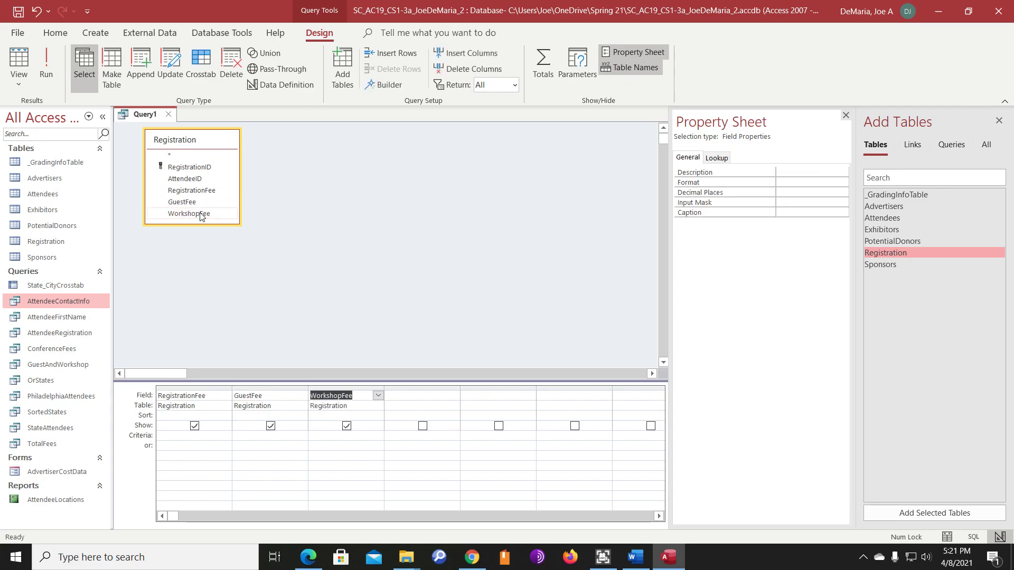
Step: Turn on totals with Sum for the RegistrationFee, GuestFee and WorkshopFee fields, and run the query
left_click(540, 64)
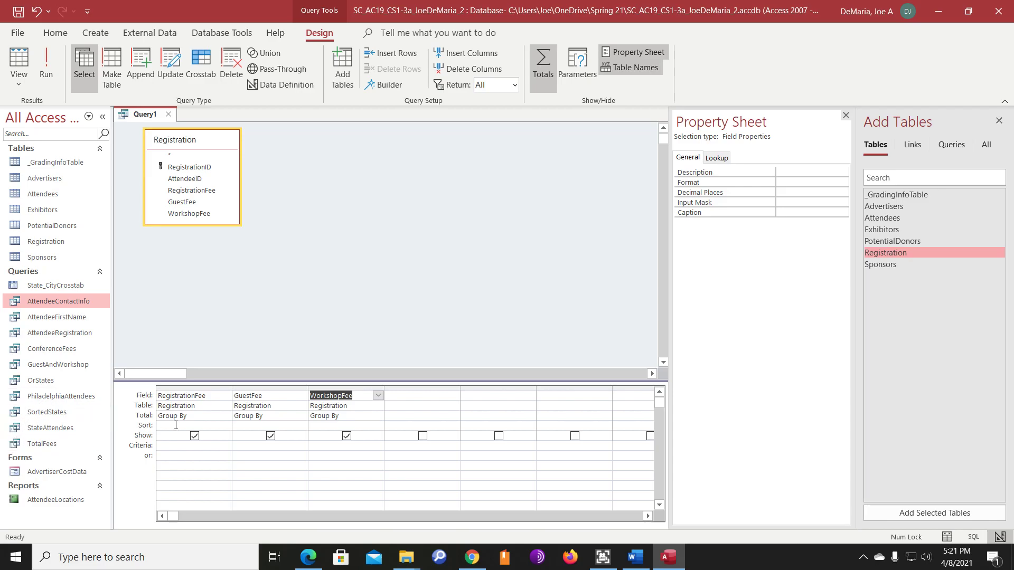
left_click(225, 416)
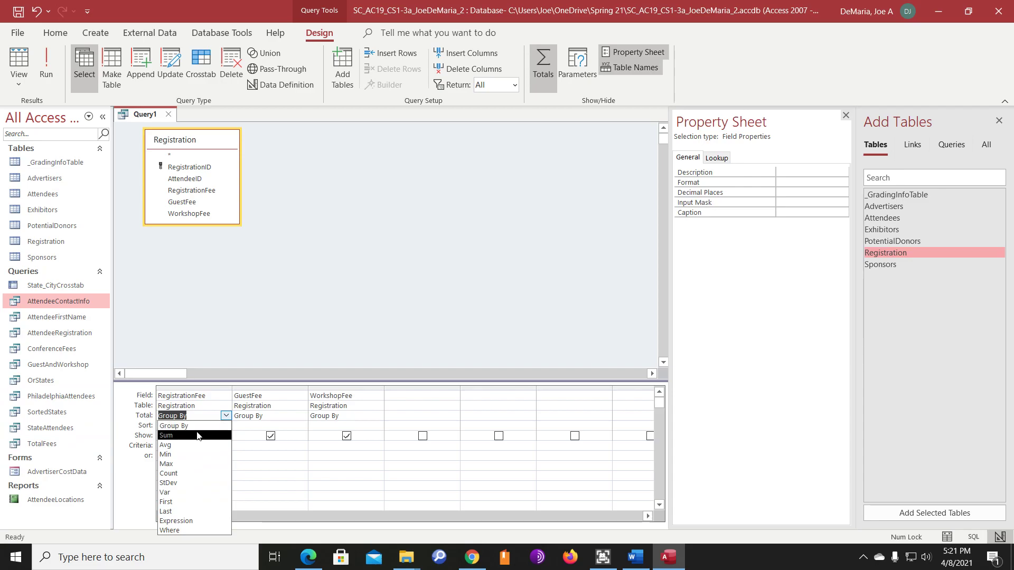
left_click(213, 435)
left_click(301, 416)
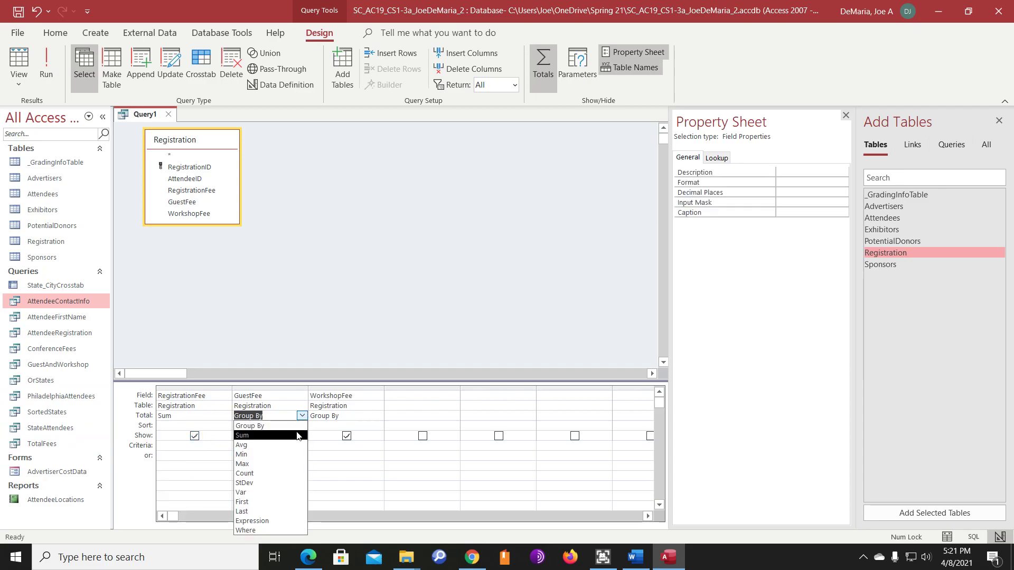
left_click(300, 435)
left_click(371, 418)
left_click(378, 417)
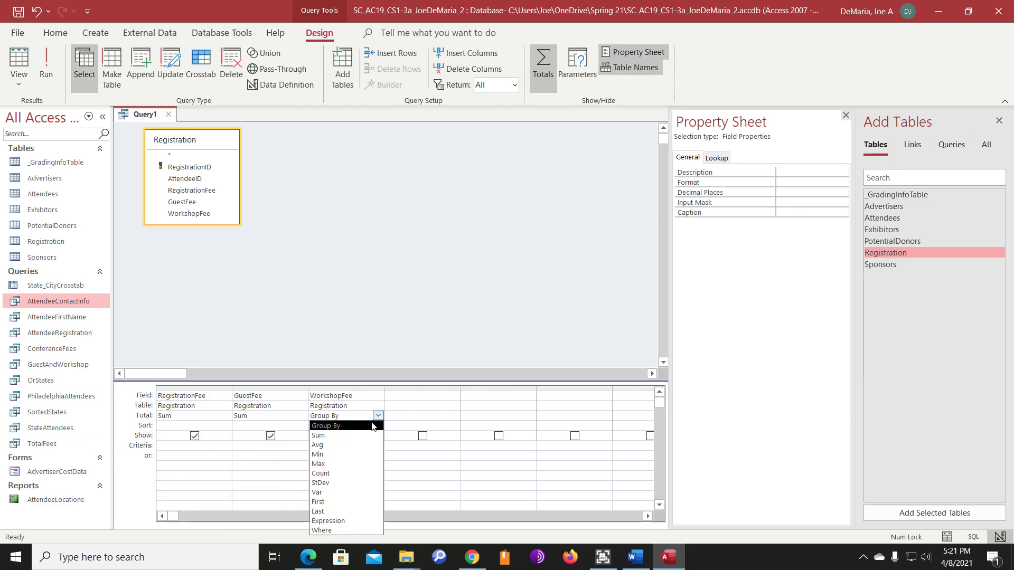
left_click(369, 436)
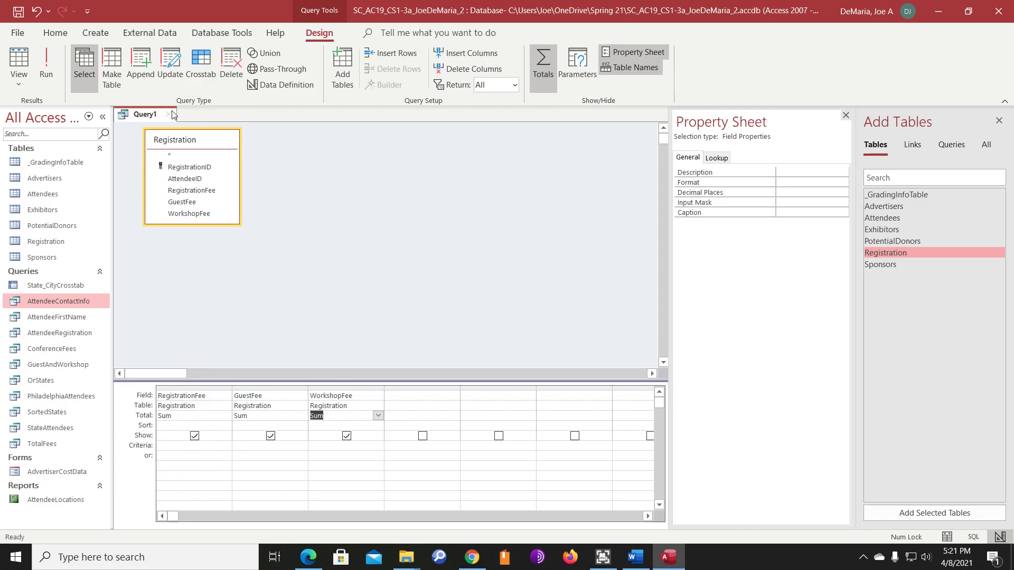
left_click(46, 67)
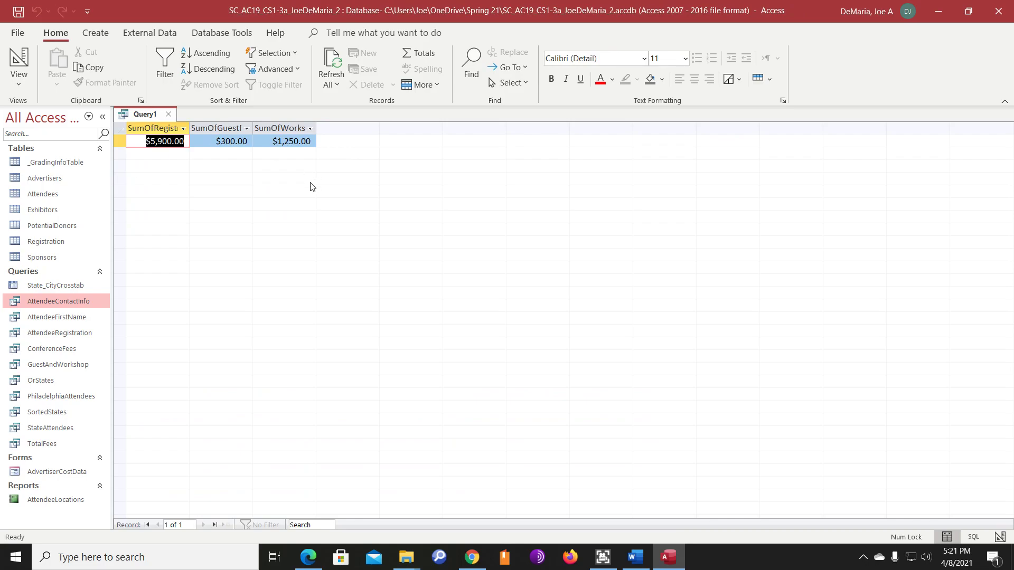
Step: Close the totals query and save it as AggregateFees
left_click(168, 115)
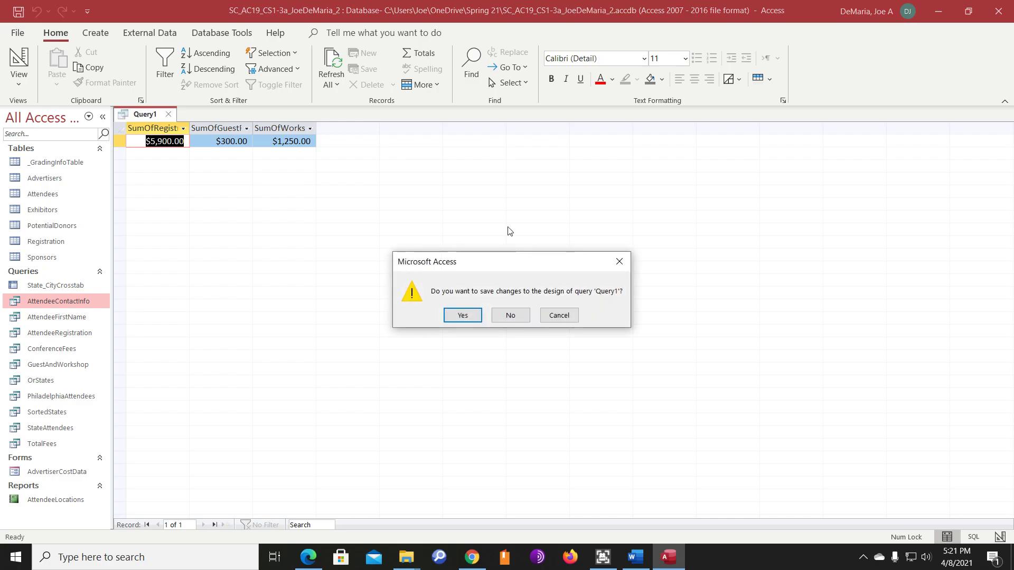
left_click(471, 311)
type("AggregateFees")
key("Return")
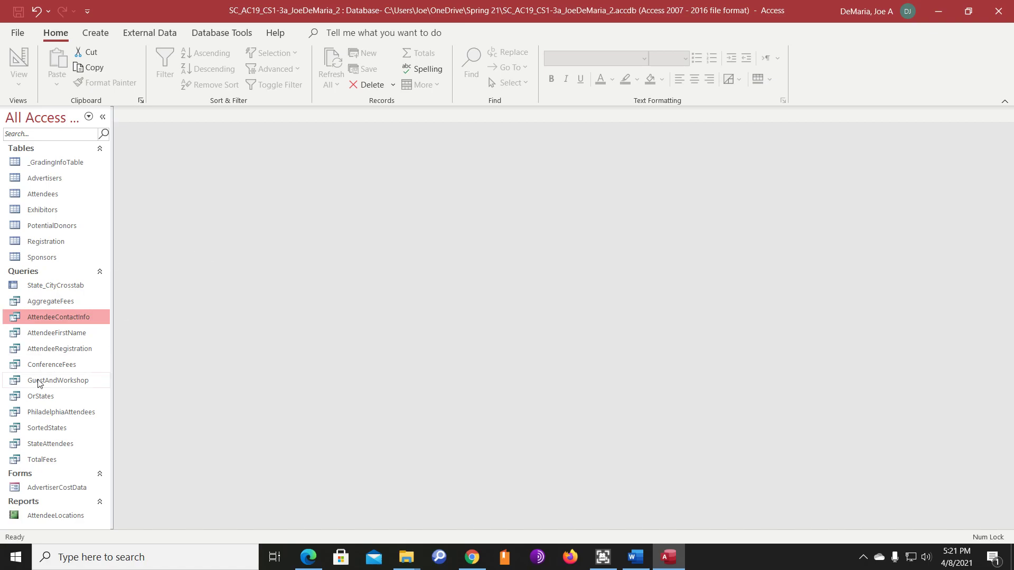
Step: In the Exhibitors table design, make ExhibitorID the primary key and set its field size to 4
right_click(42, 214)
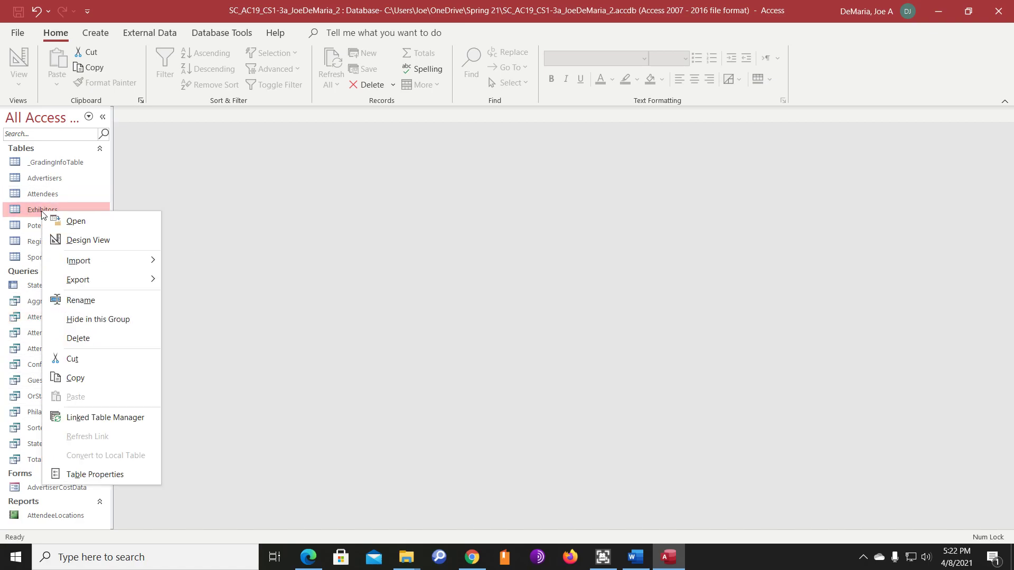
left_click(108, 241)
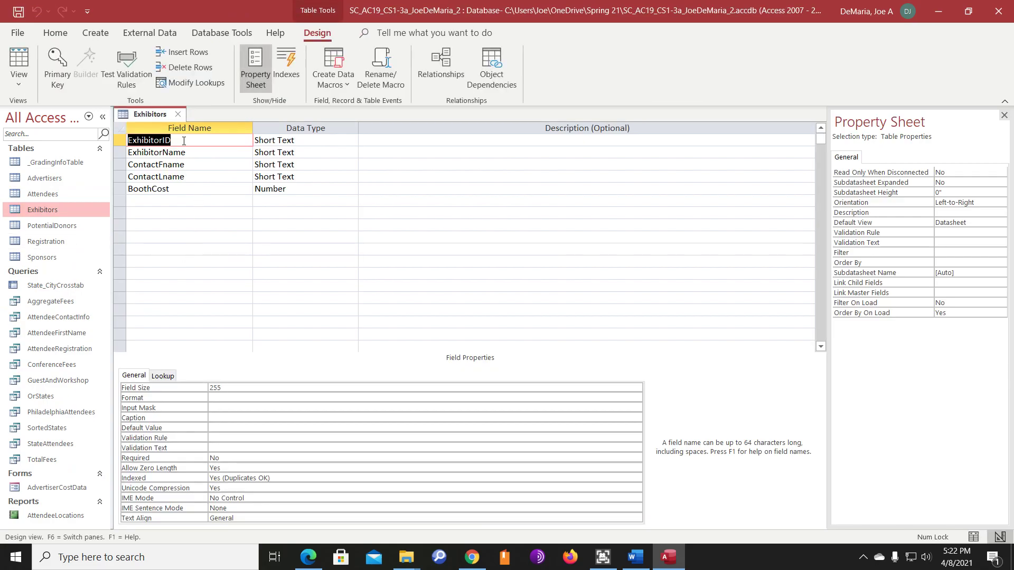
left_click(55, 59)
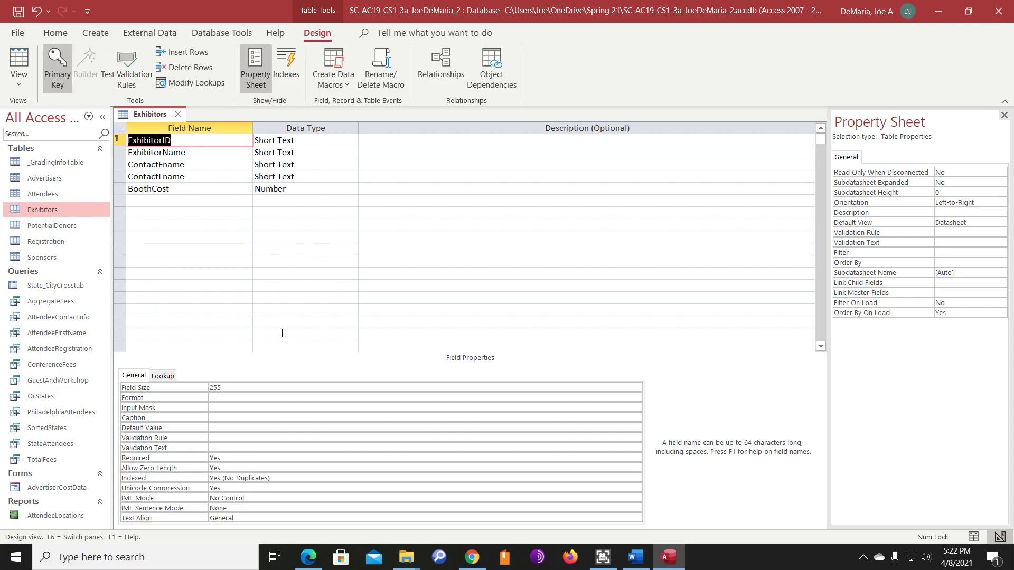
double_click(222, 388)
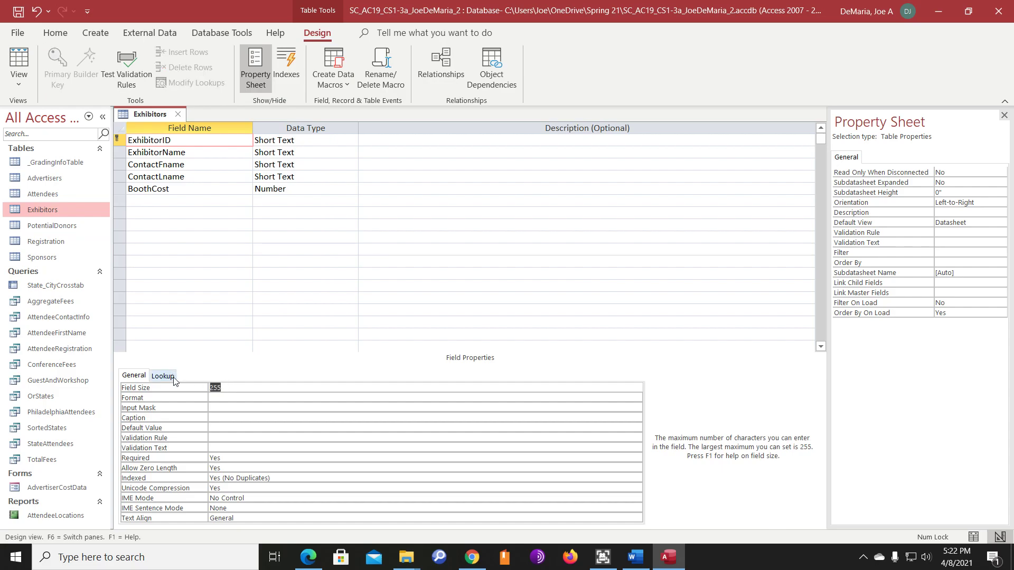
type("4")
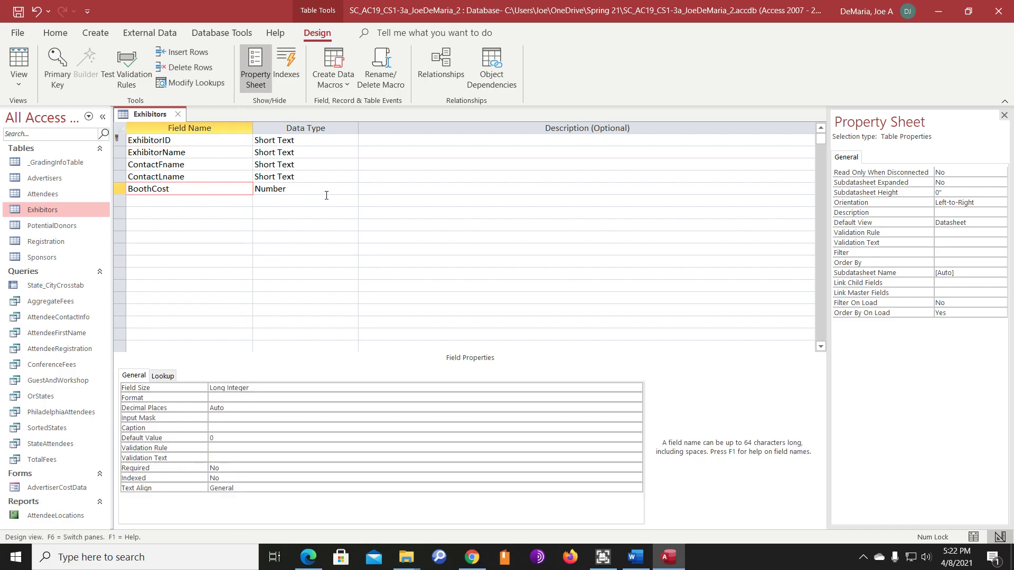
Step: Change the BoothCost field's data type to Currency with 0 decimal places
left_click(353, 189)
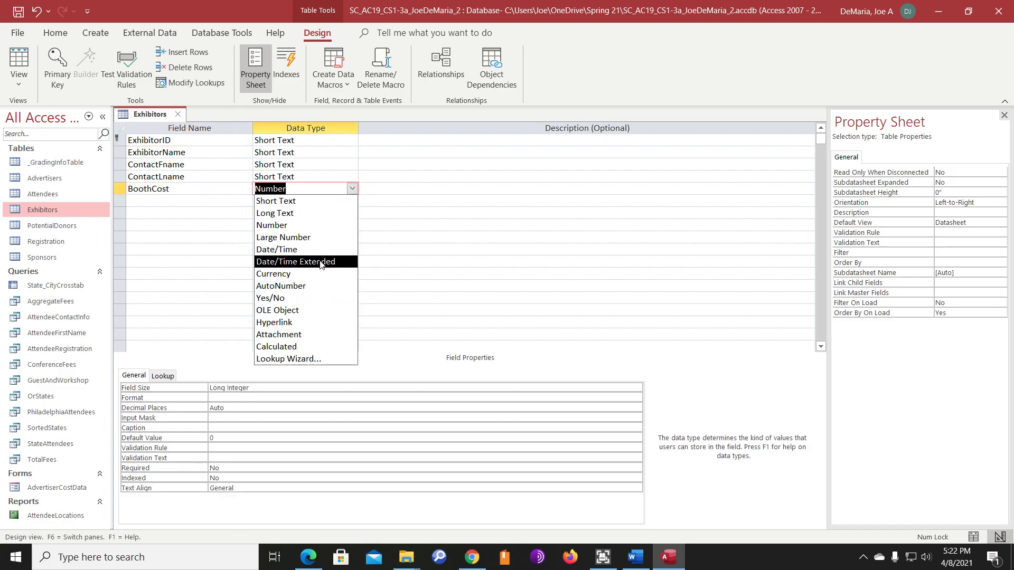
left_click(316, 274)
left_click(252, 399)
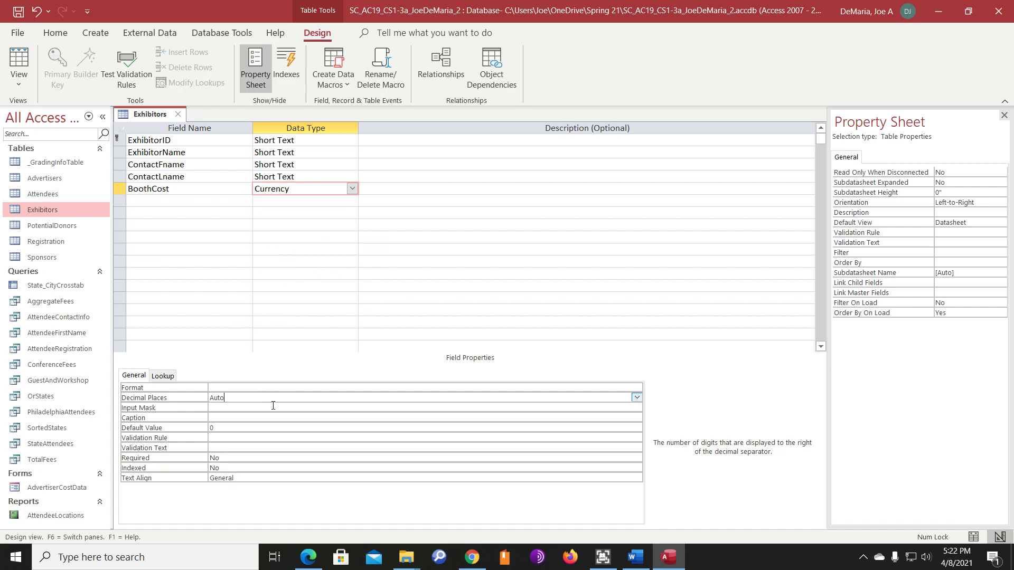
left_click(637, 397)
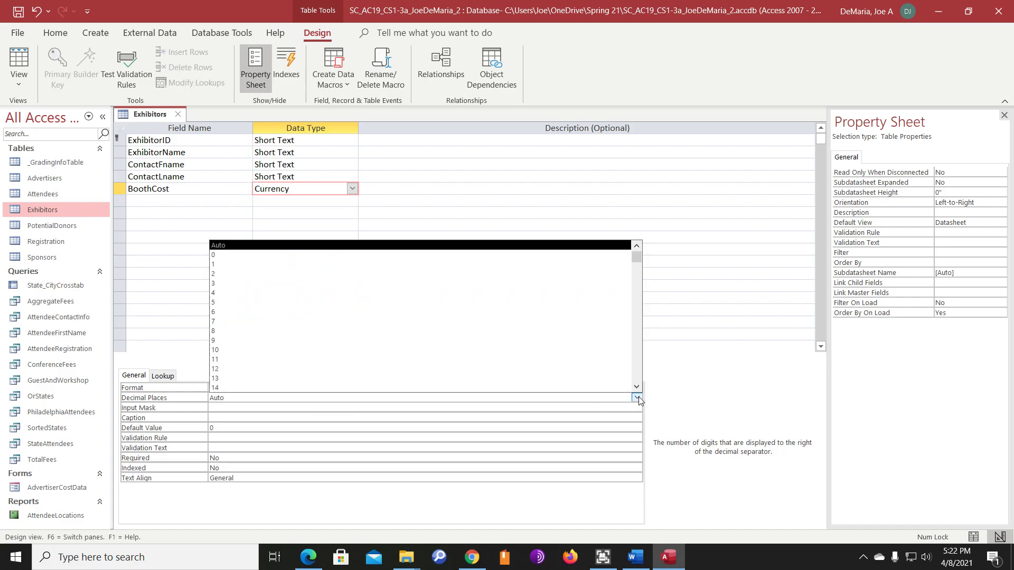
left_click(342, 255)
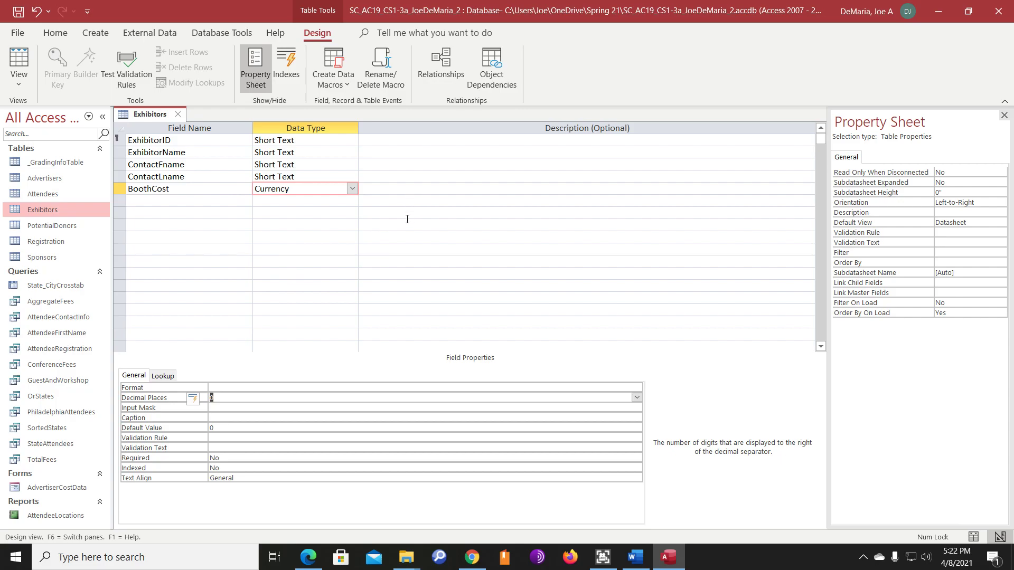
Step: Describe the BoothCost field as "Basic cost to rent a 10 x 10 booth", then save and close the Exhibitors table, accepting the shorter field size
left_click(396, 188)
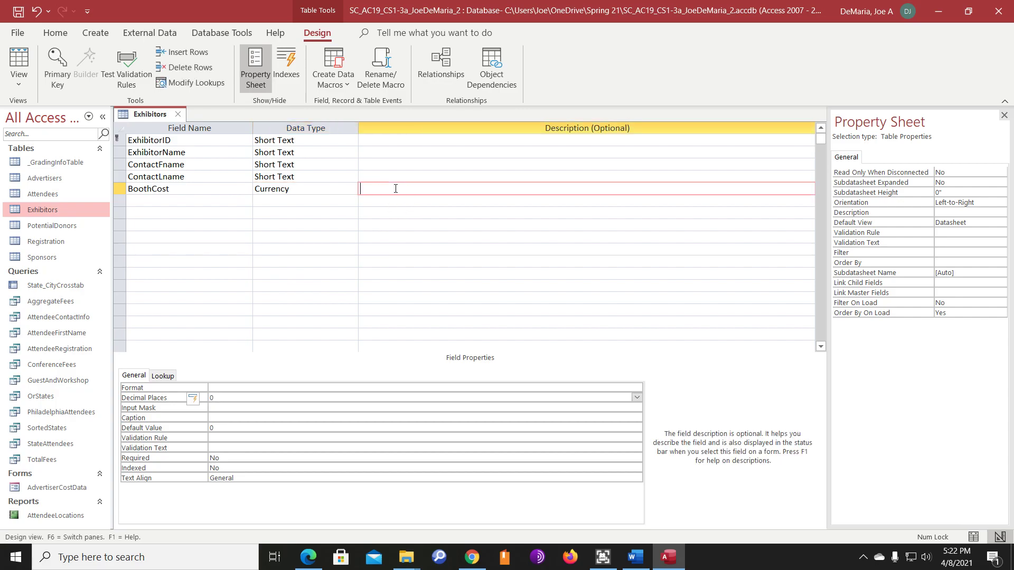
type("Basic cost to rent a 10 x 10 booth")
left_click(178, 116)
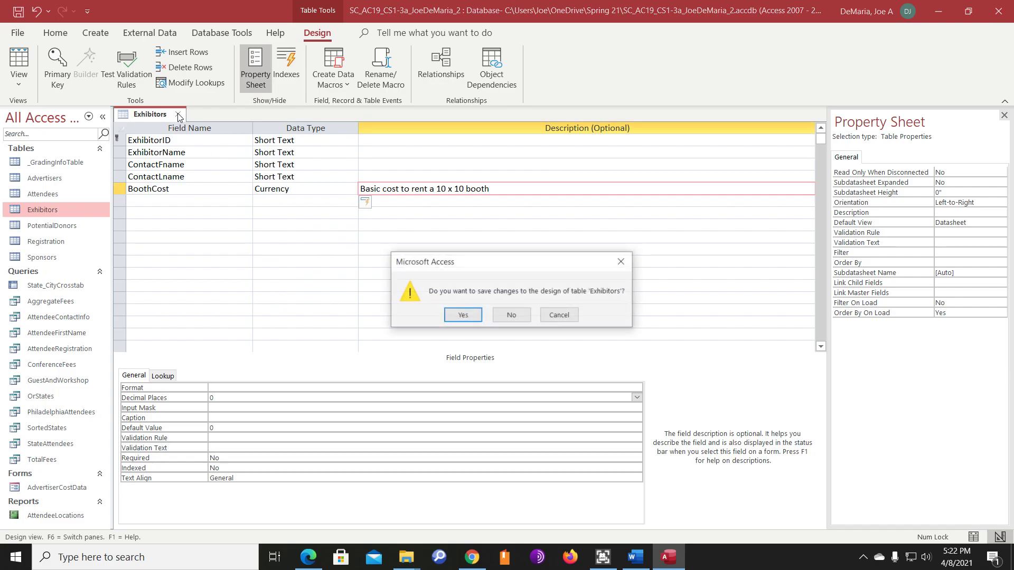
left_click(464, 315)
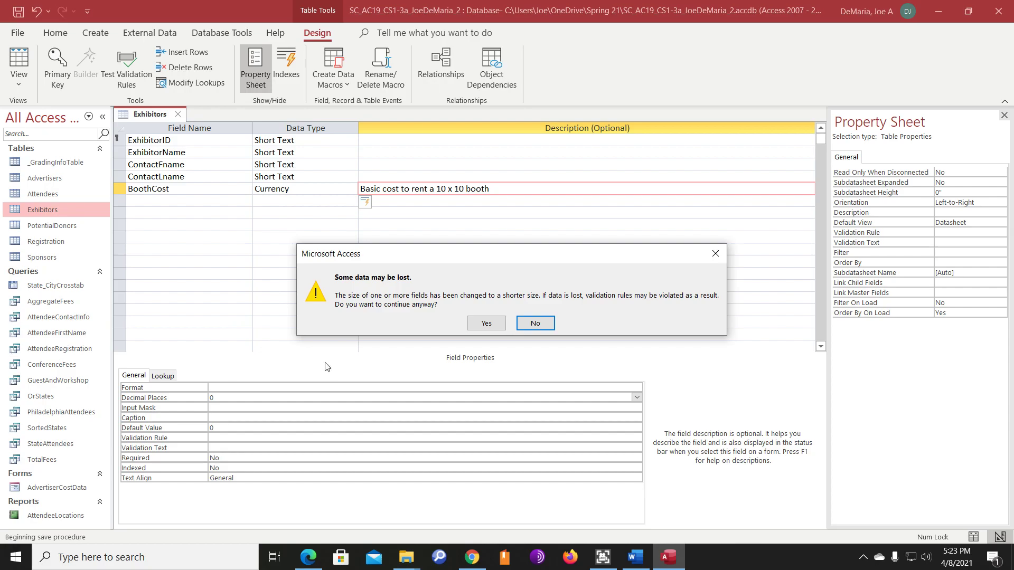
left_click(486, 323)
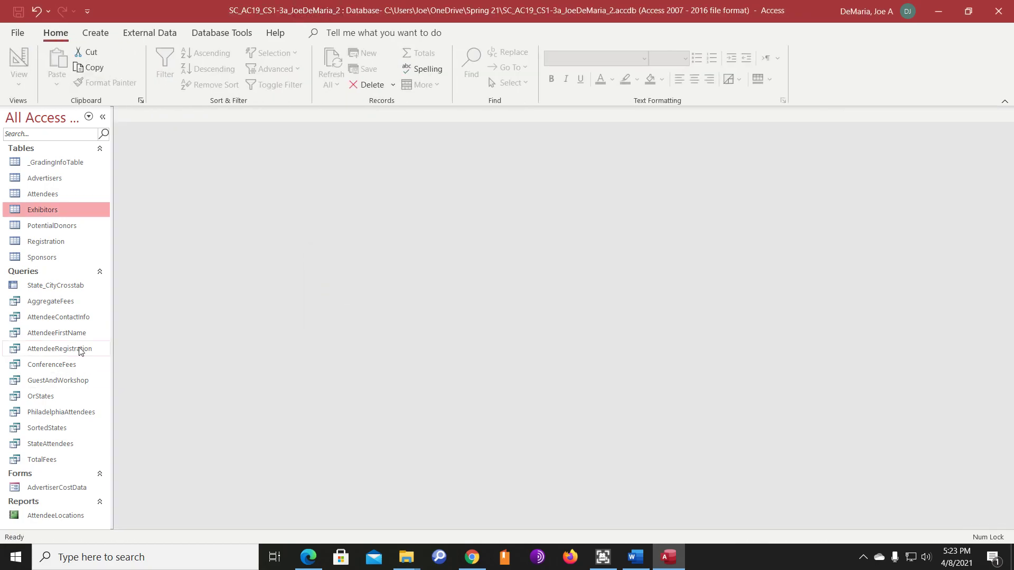
Step: Open the Attendees table in Design view and add a field named Status after CellPhone
right_click(53, 193)
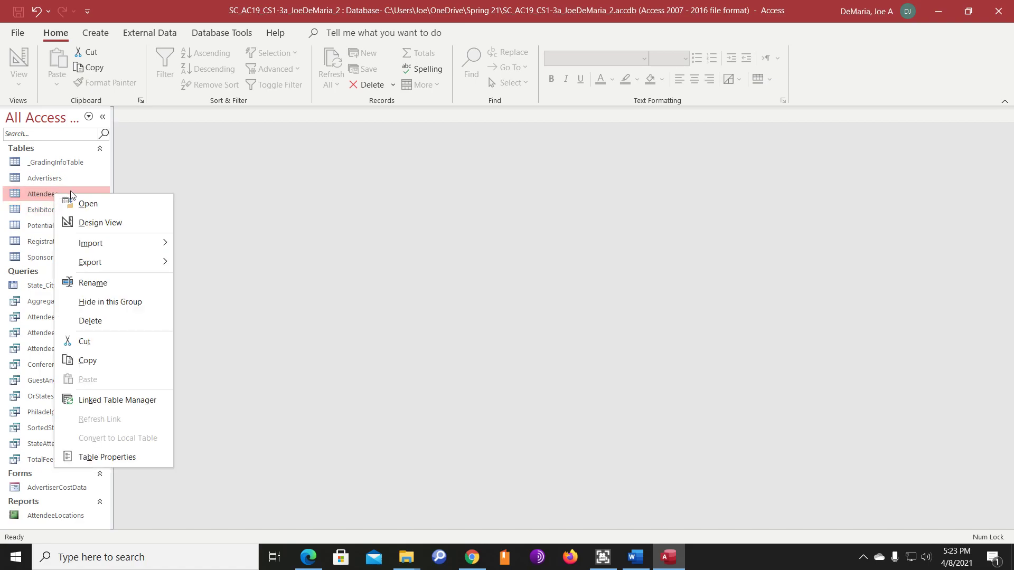
left_click(110, 223)
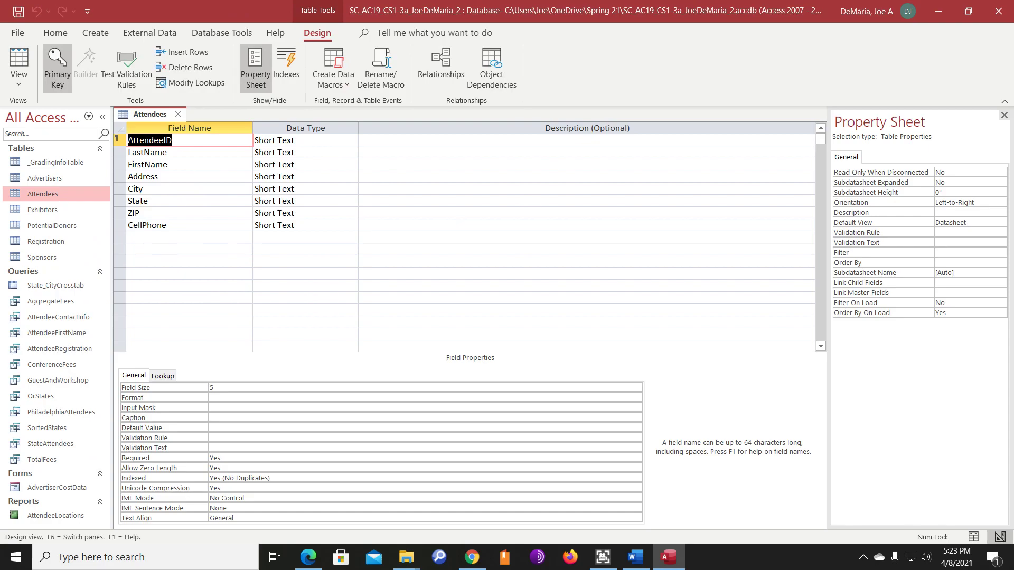
left_click(147, 237)
type("St")
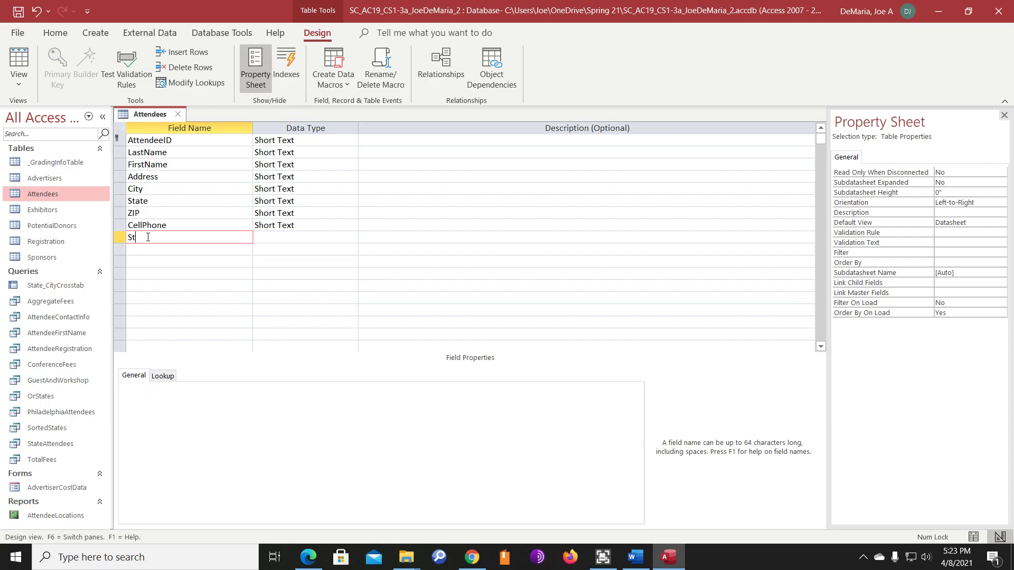
type("atus")
Step: Use the Lookup Wizard on the Status field to enter the list values Member, NonMember and Student
left_click(312, 237)
left_click(352, 237)
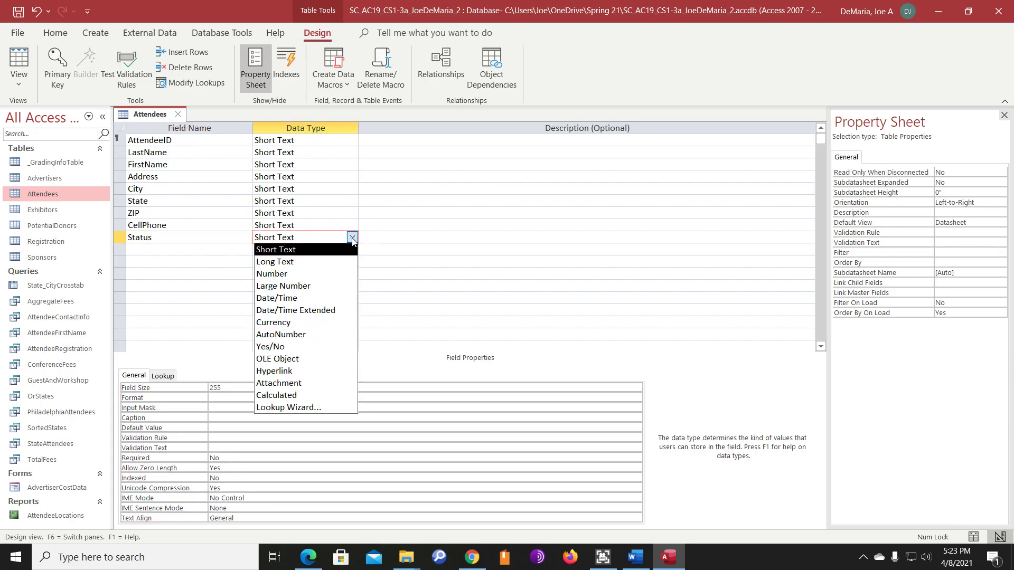
left_click(317, 408)
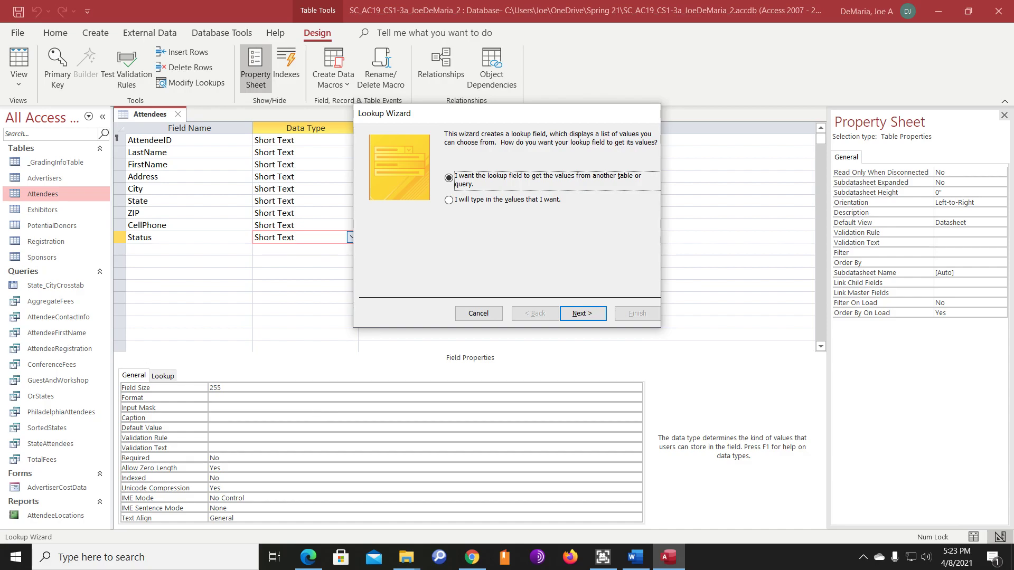
left_click(449, 200)
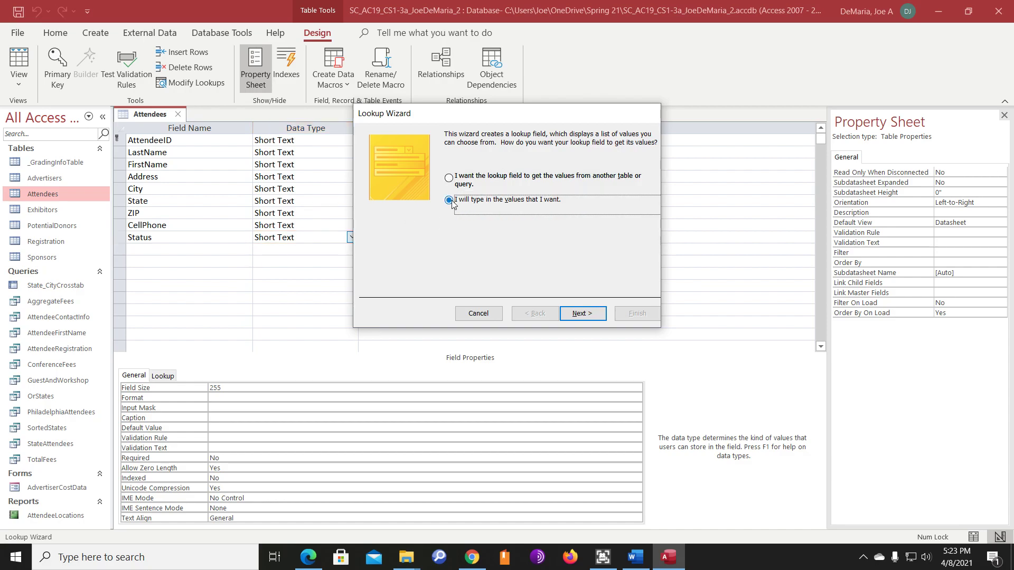
left_click(585, 316)
left_click(394, 210)
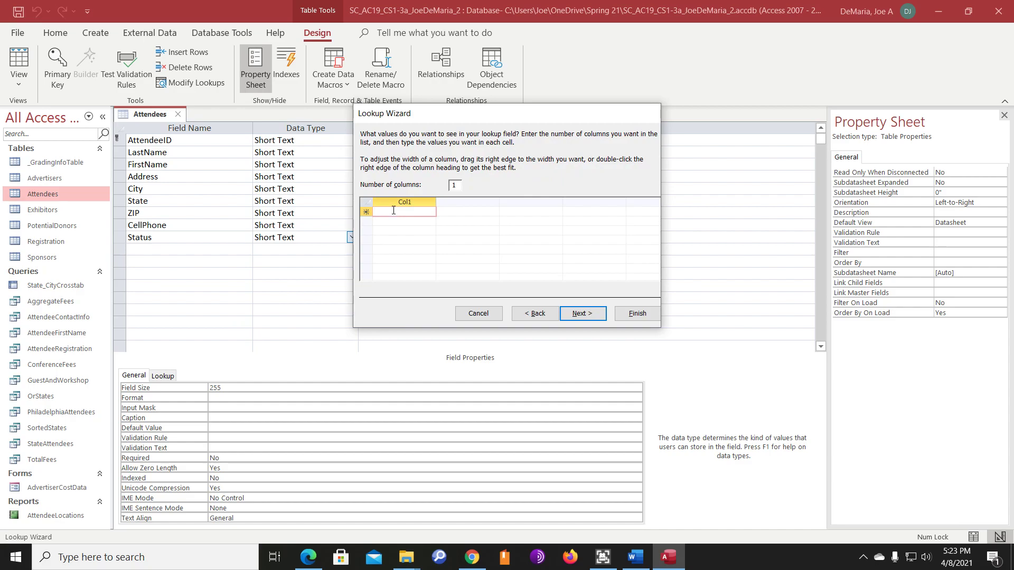
type("Member")
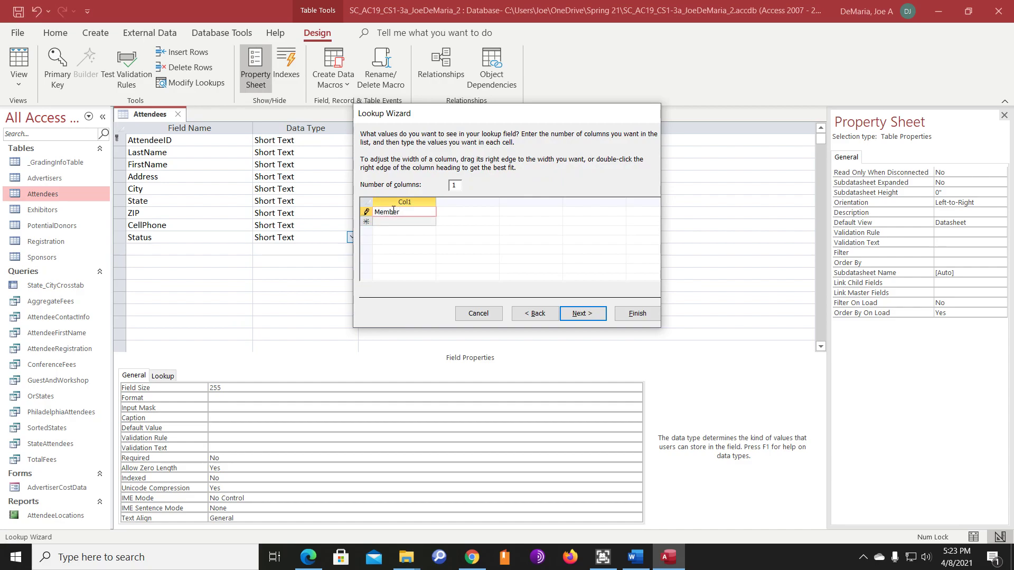
key("Down")
type("NonMember")
key("Tab")
type("Student")
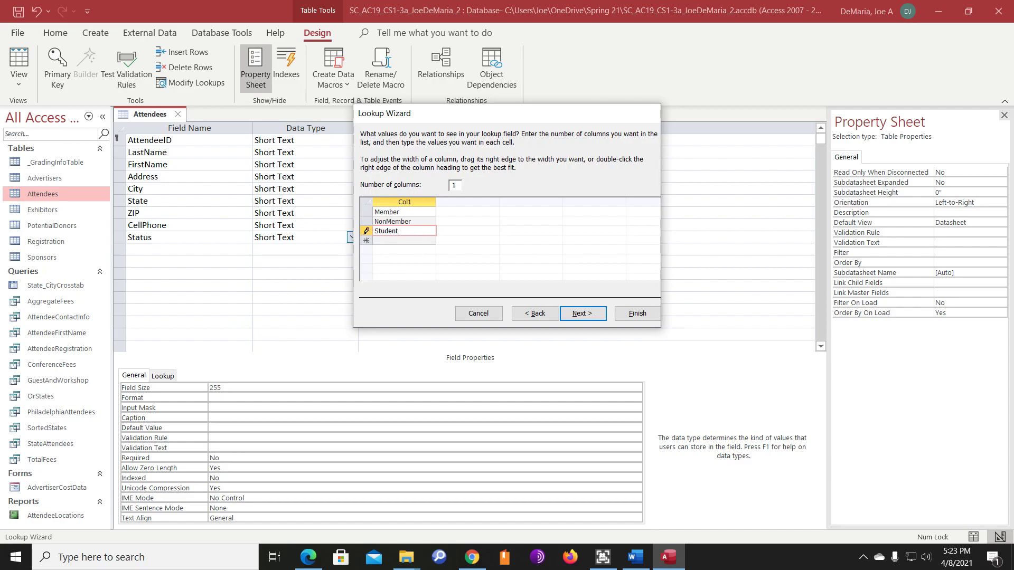
Step: Limit the Status lookup to its list, finish the wizard, then save and close the Attendees table
left_click(581, 314)
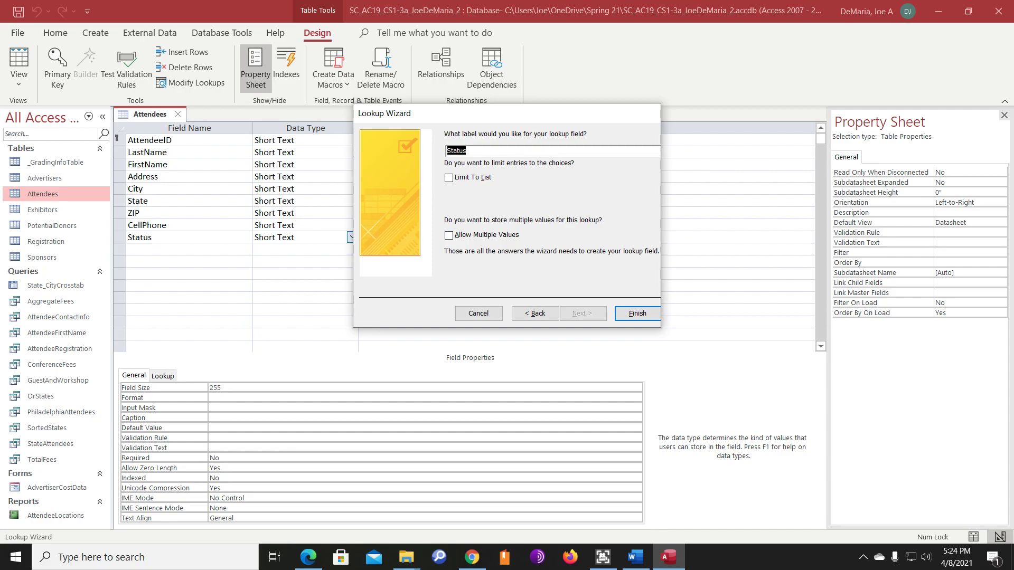
left_click(449, 178)
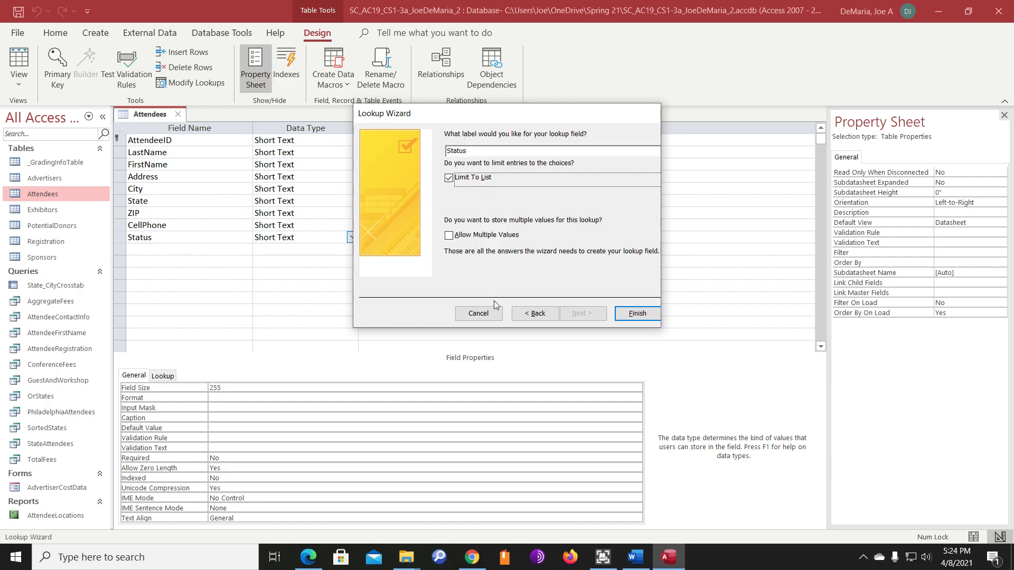
left_click(649, 312)
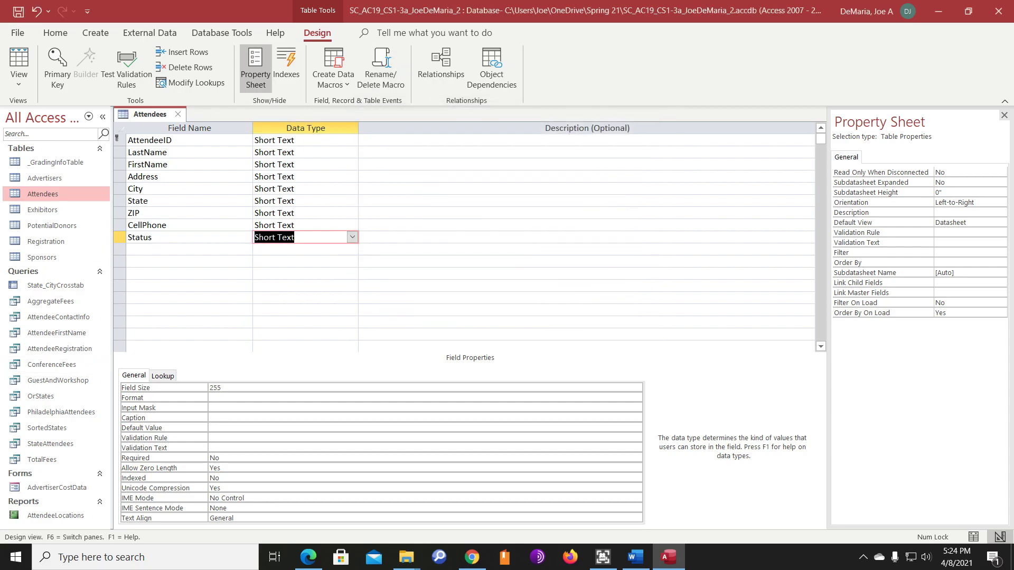
left_click(179, 115)
left_click(475, 317)
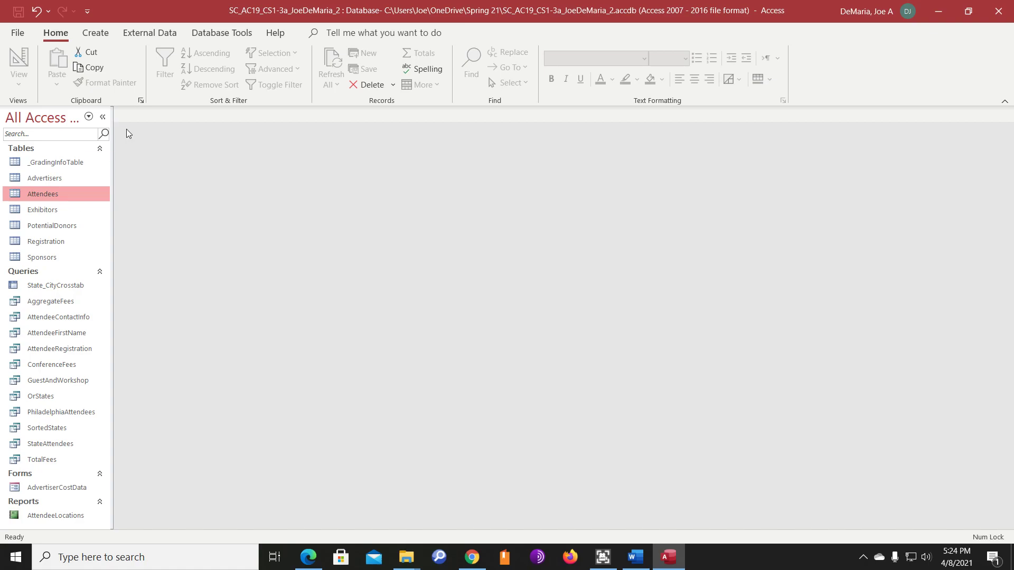
Step: Create a new update query in Design view based on the Attendees table
left_click(109, 36)
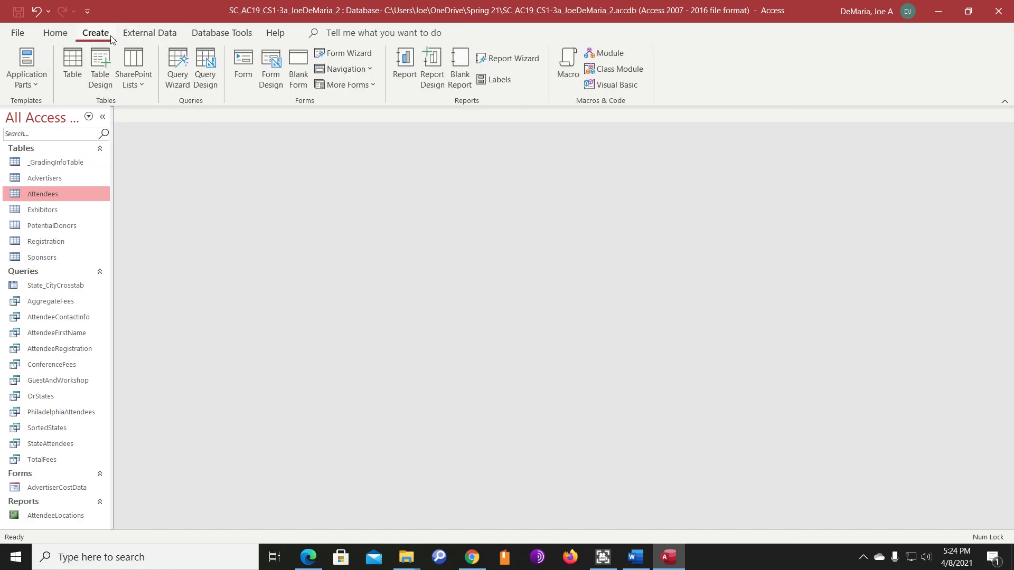
left_click(205, 61)
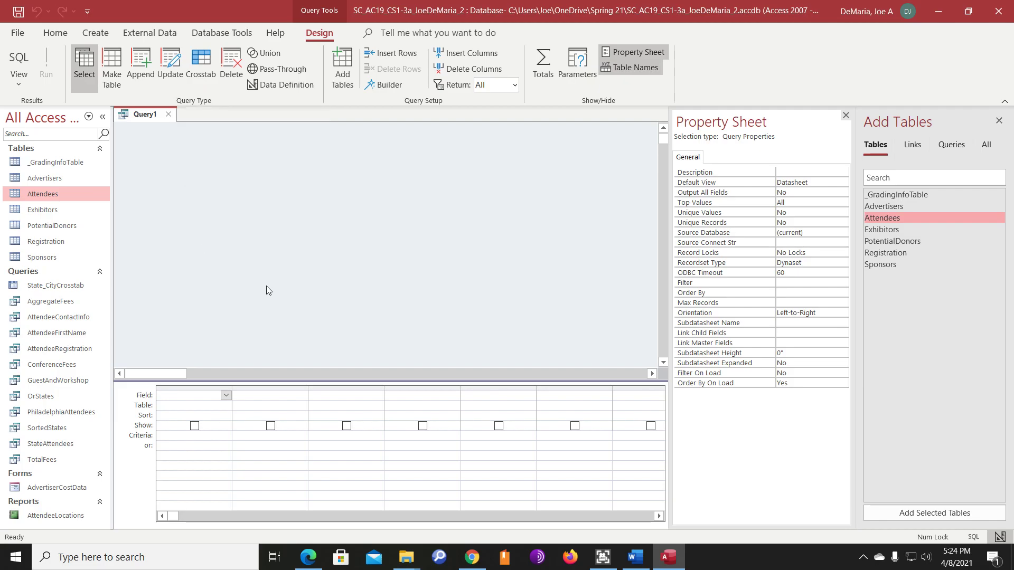
left_click(170, 63)
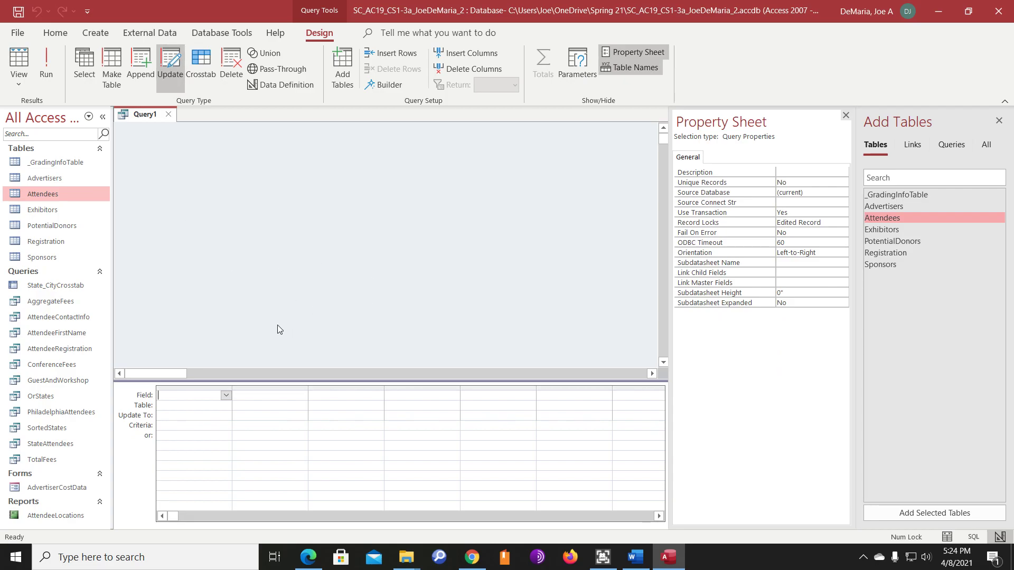
double_click(875, 218)
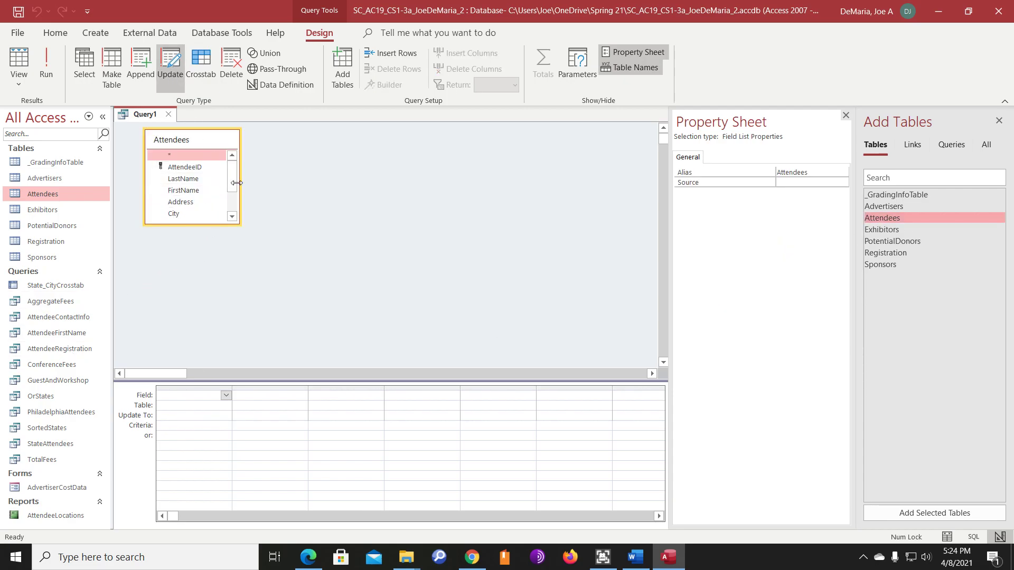
Step: Add the Status field to the update query, set its update value to "Member", and run the query on the records
scroll(235, 193, "down", 1)
scroll(235, 197, "down", 1)
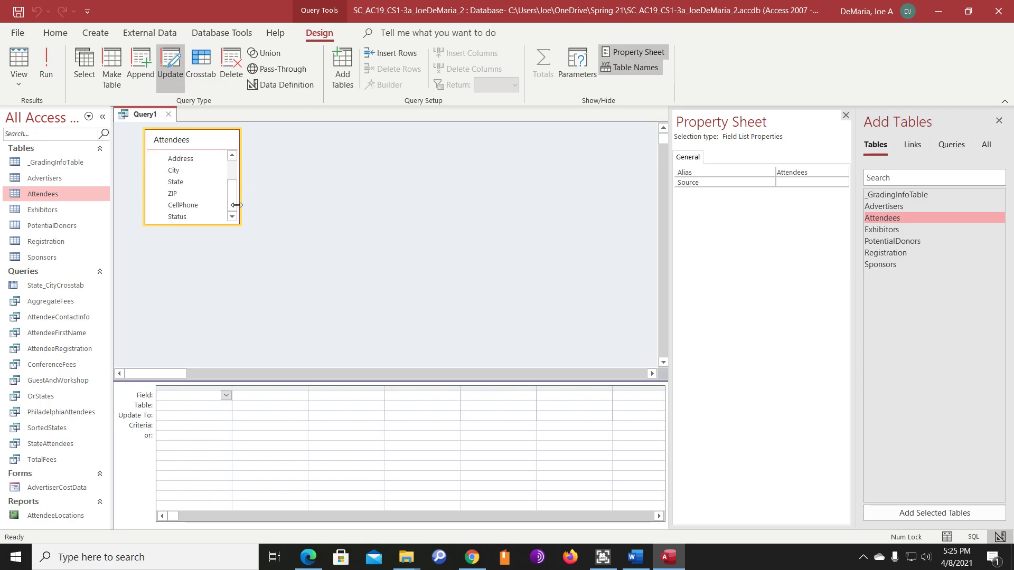
left_click(189, 217)
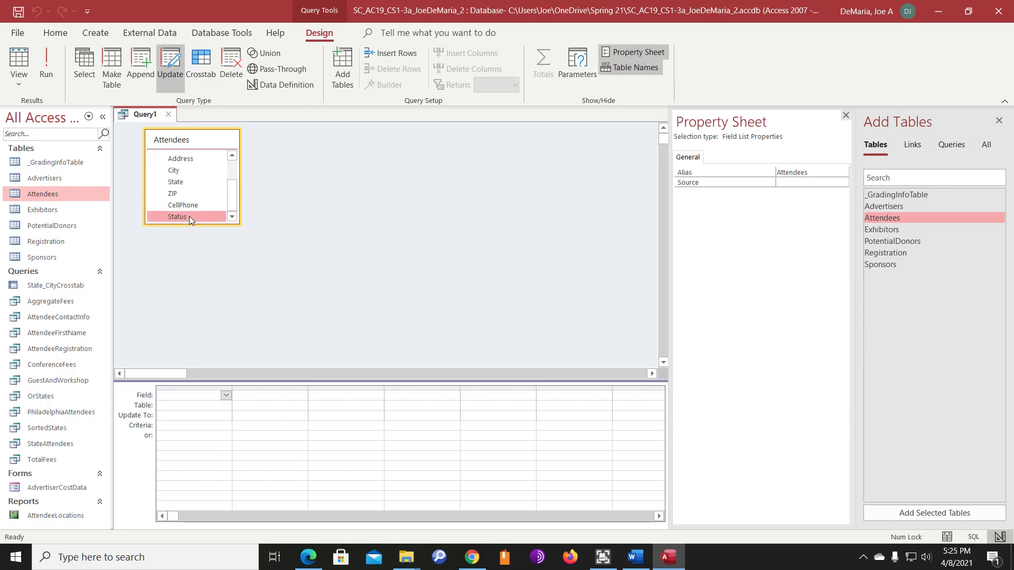
double_click(189, 217)
left_click(172, 416)
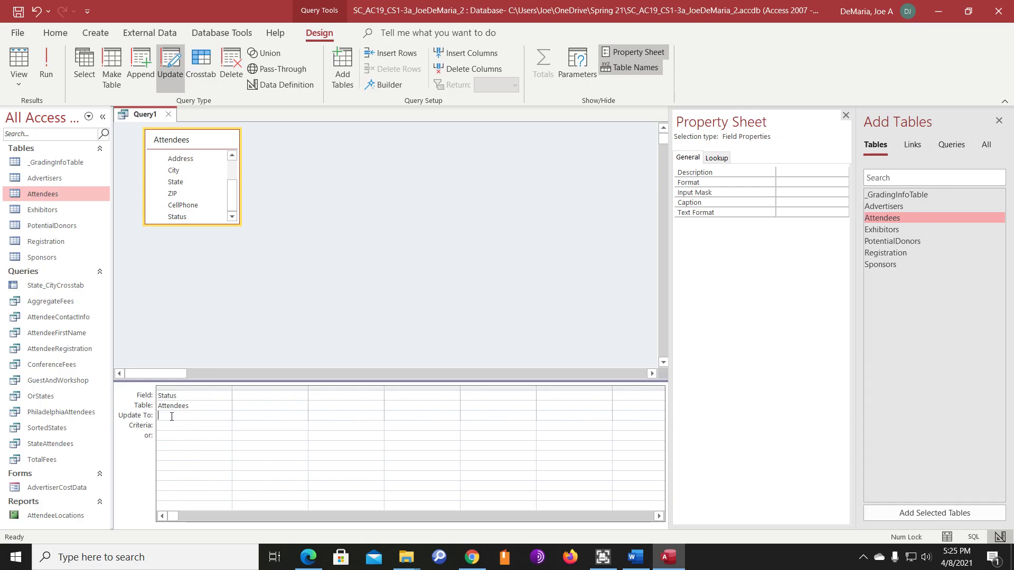
type("Member")
left_click(46, 63)
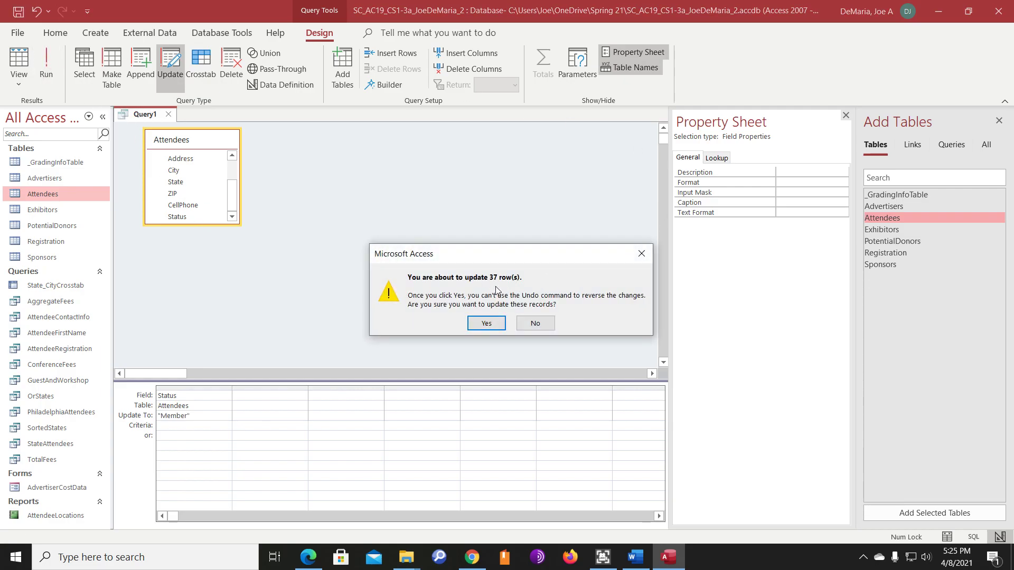
left_click(488, 323)
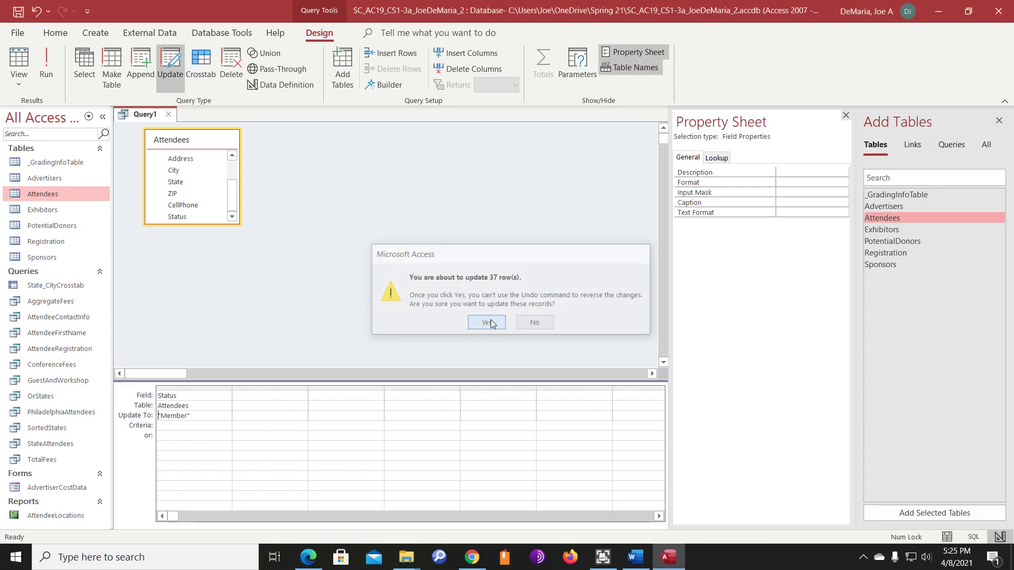
Step: Close the query, saving it as UpdateStatus, and check the Status values in the Attendees table
left_click(168, 114)
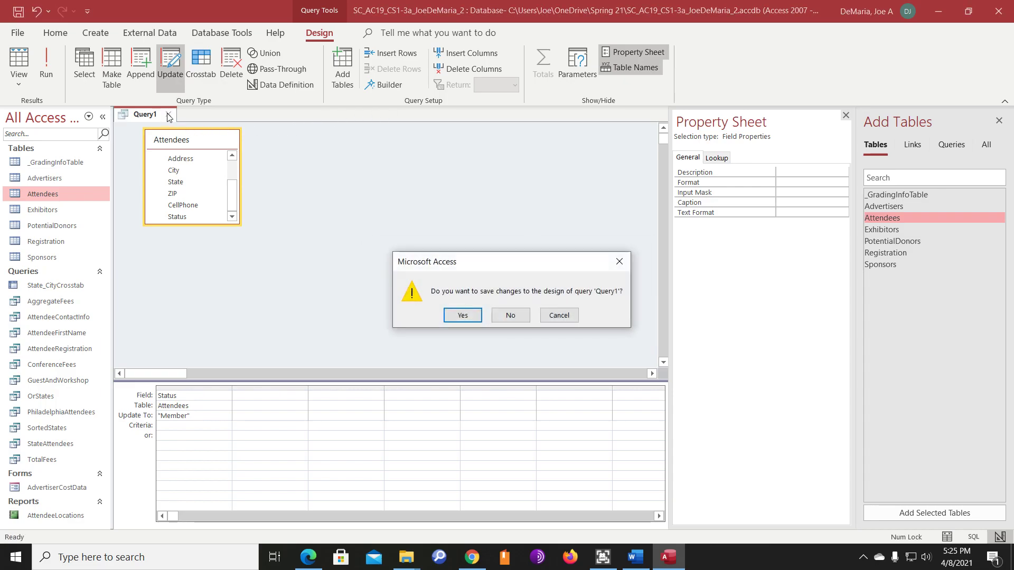
left_click(462, 316)
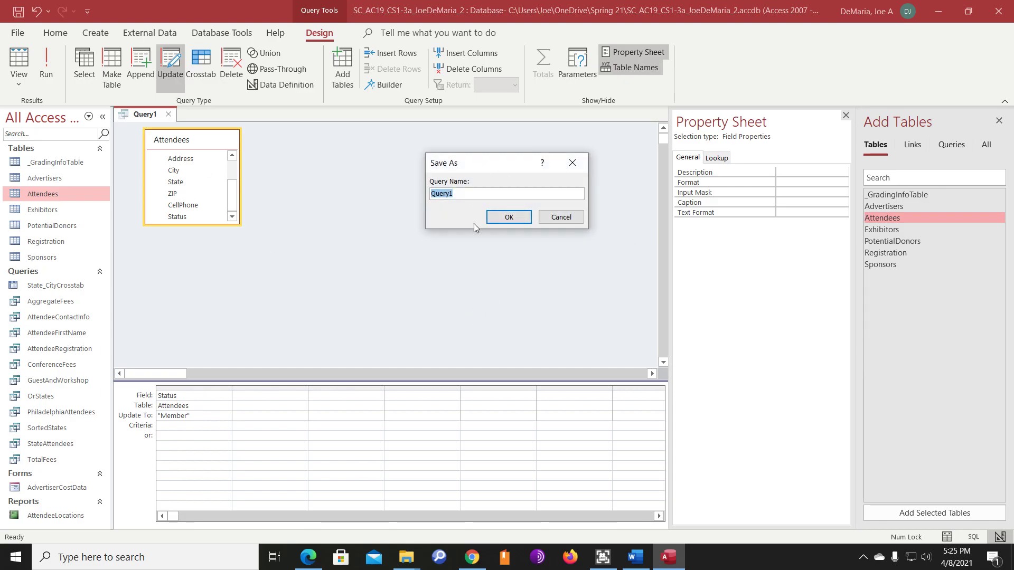
type("UpdateStatus")
key("Return")
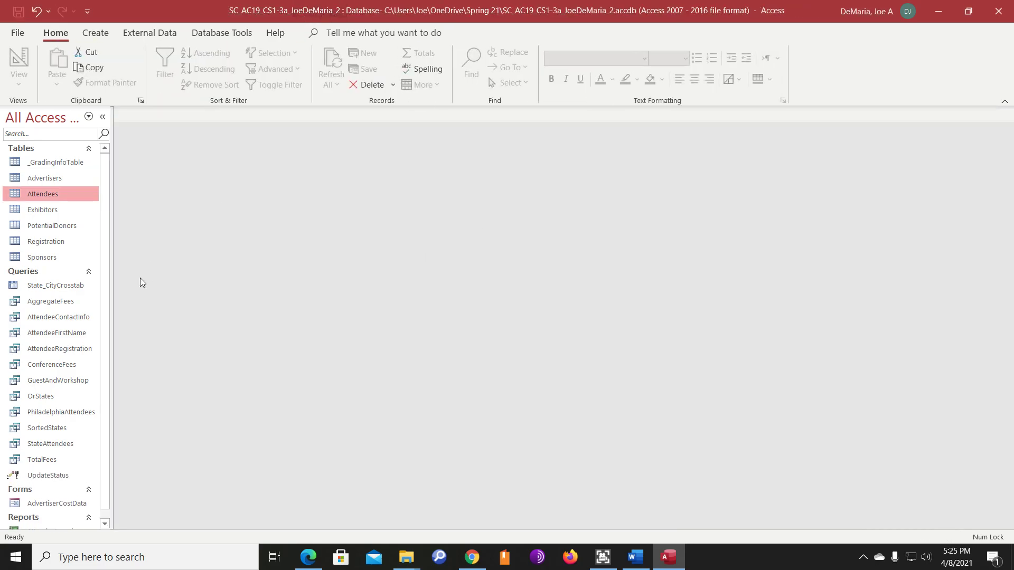
double_click(57, 195)
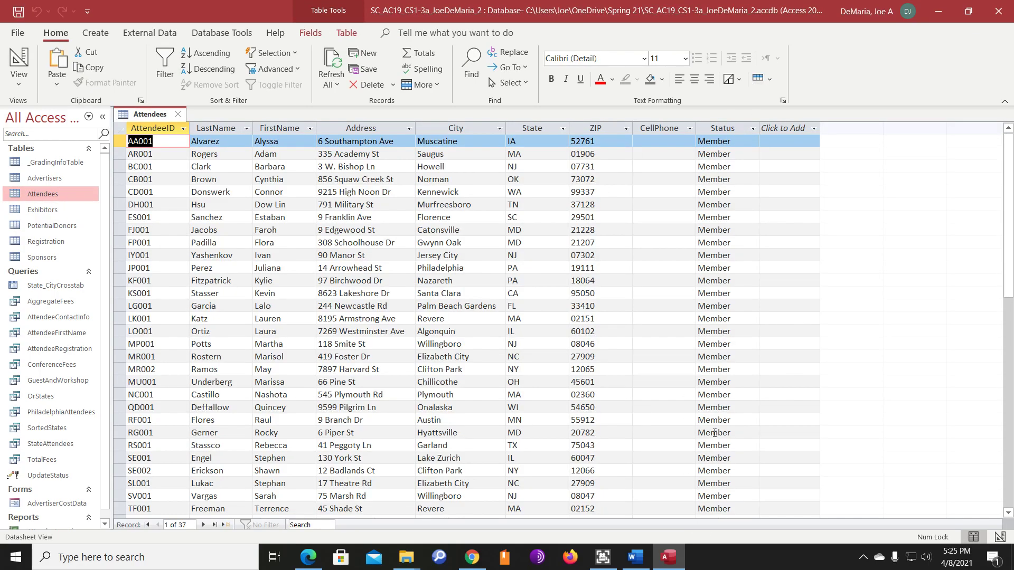
left_click(178, 114)
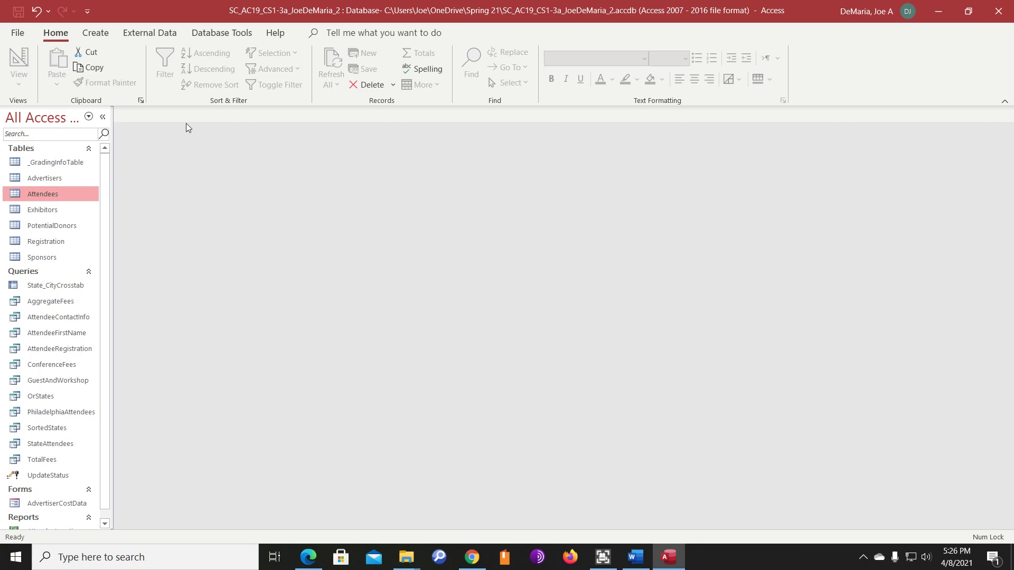
Step: Open the Attendees table and set the Status of the attendee from Norman, OK to Student
double_click(48, 194)
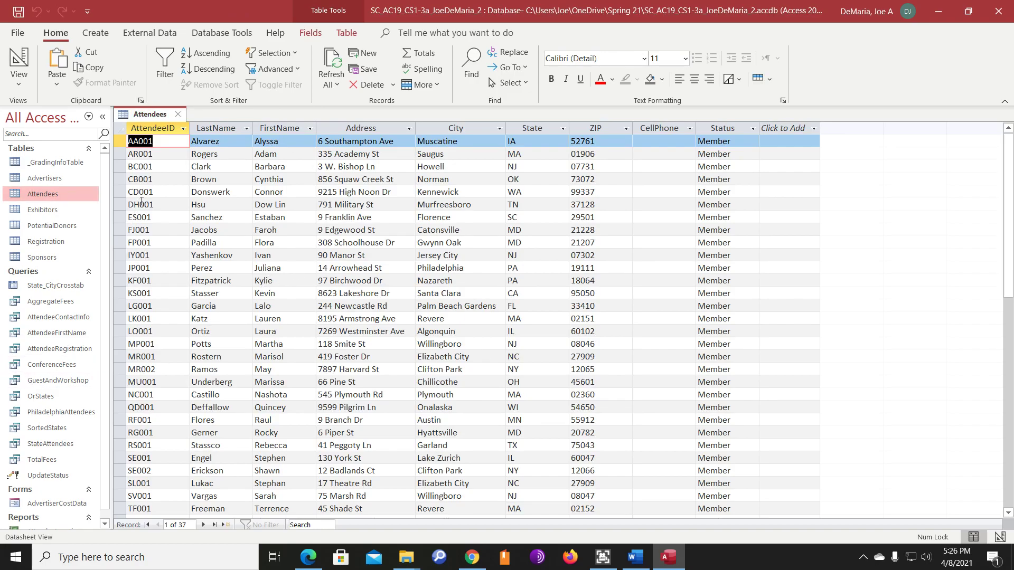
left_click(165, 179)
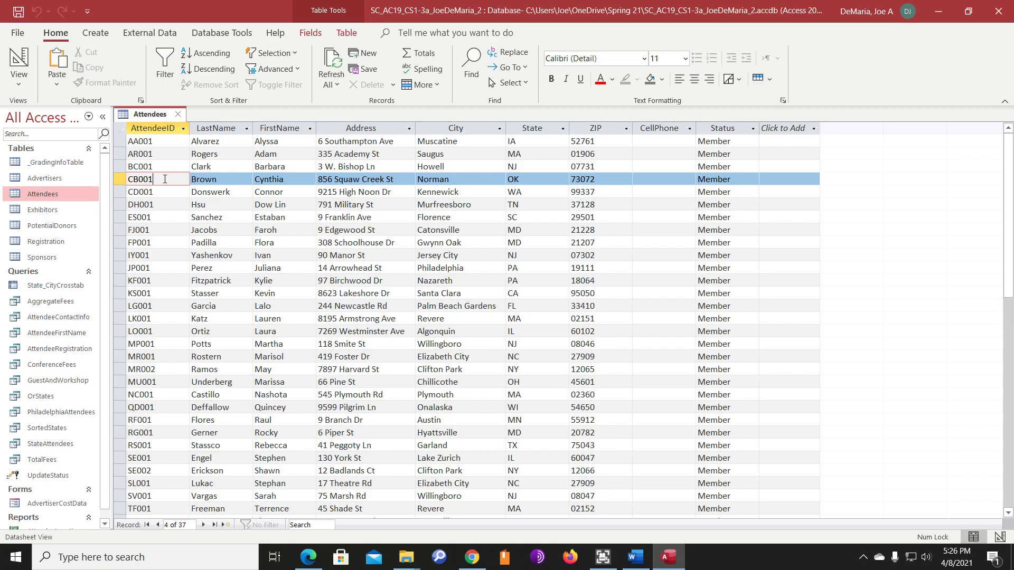
left_click(753, 179)
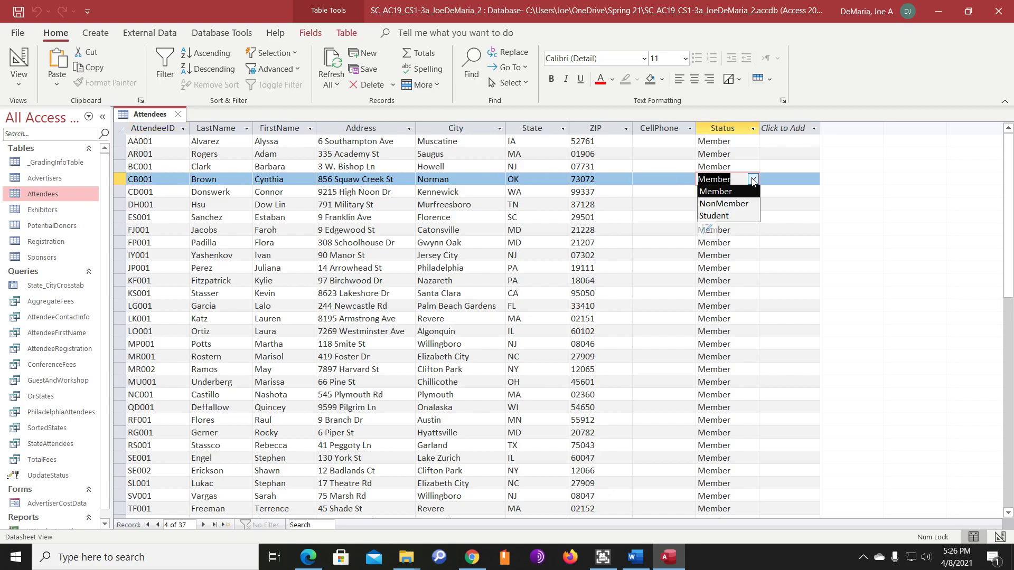
left_click(737, 216)
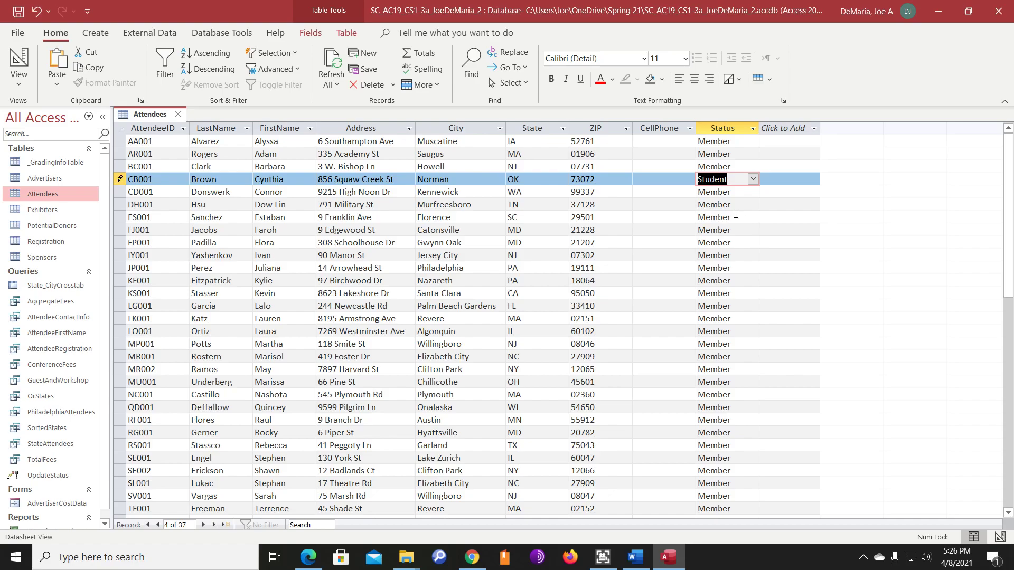
left_click(605, 130)
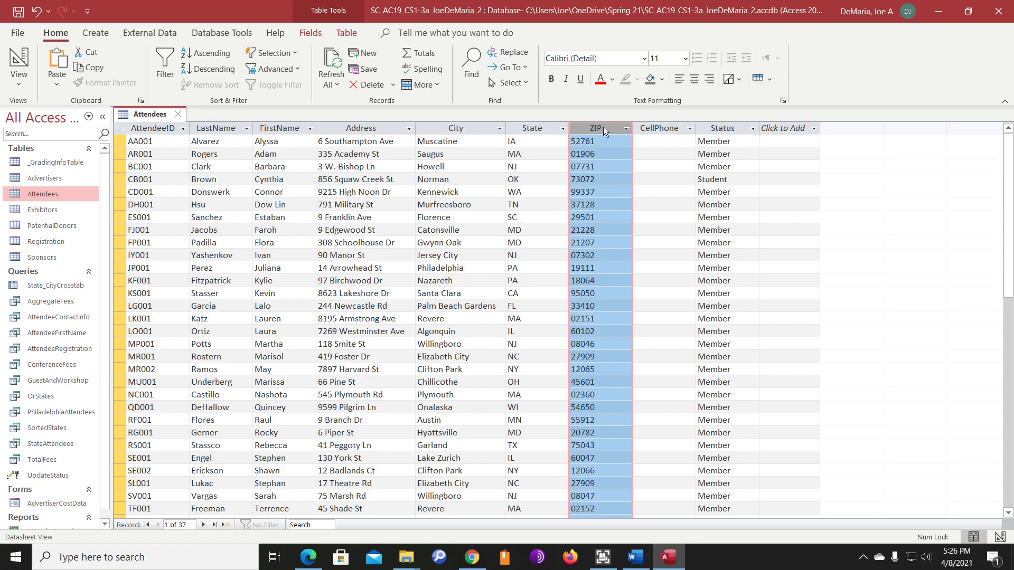
right_click(605, 129)
key("Escape")
right_click(581, 127)
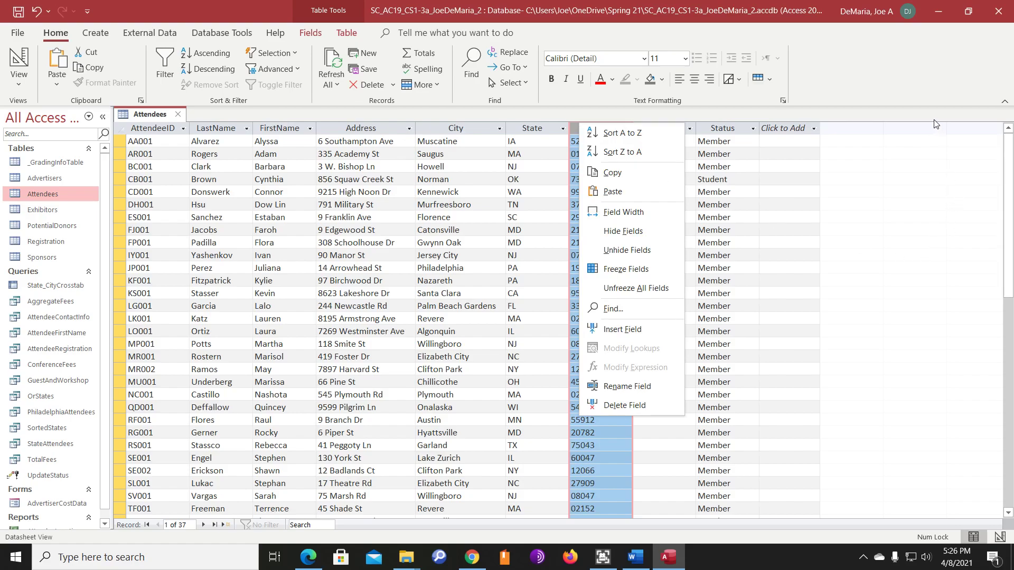
left_click(936, 72)
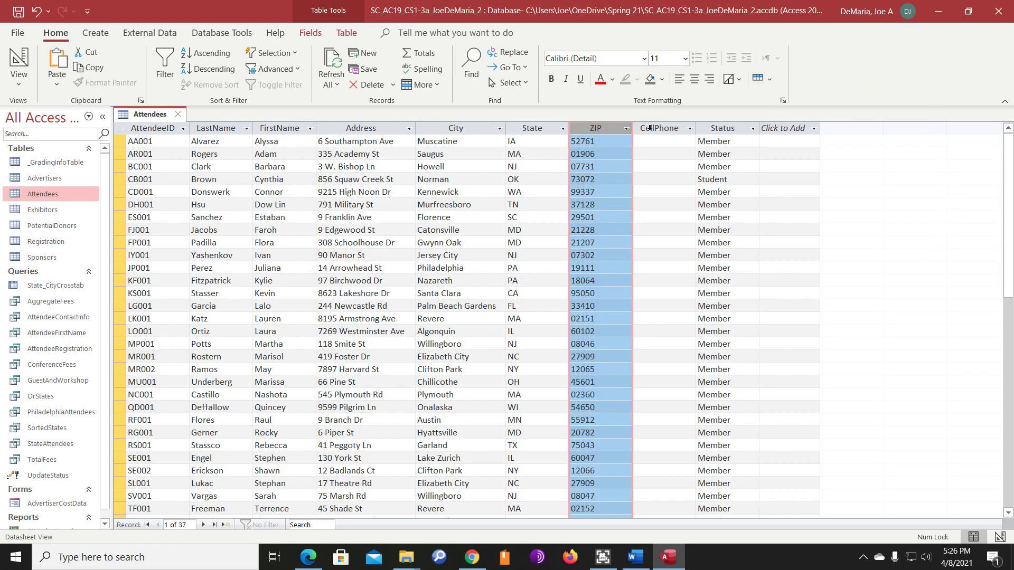
left_click(584, 127)
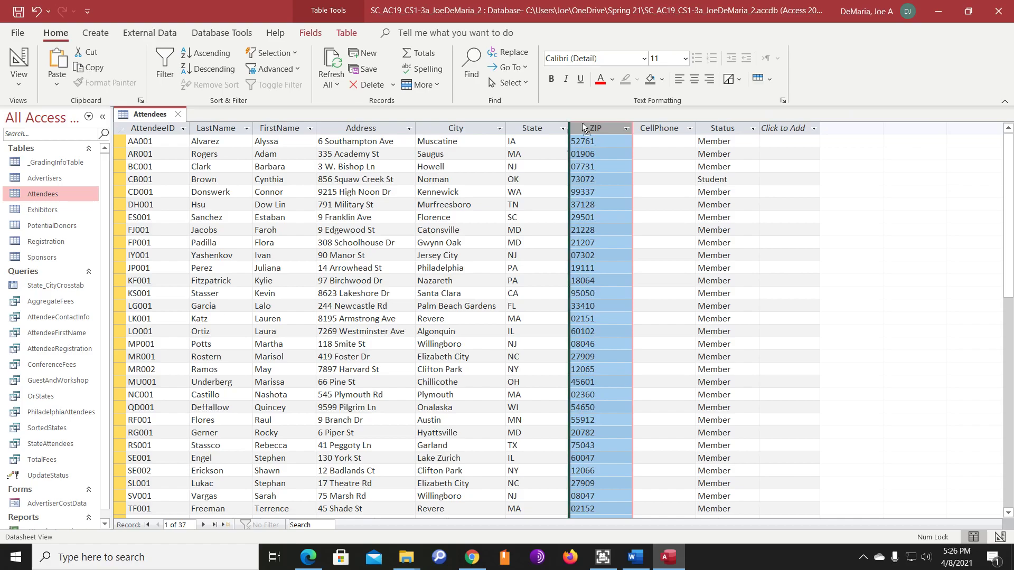
left_click(649, 152)
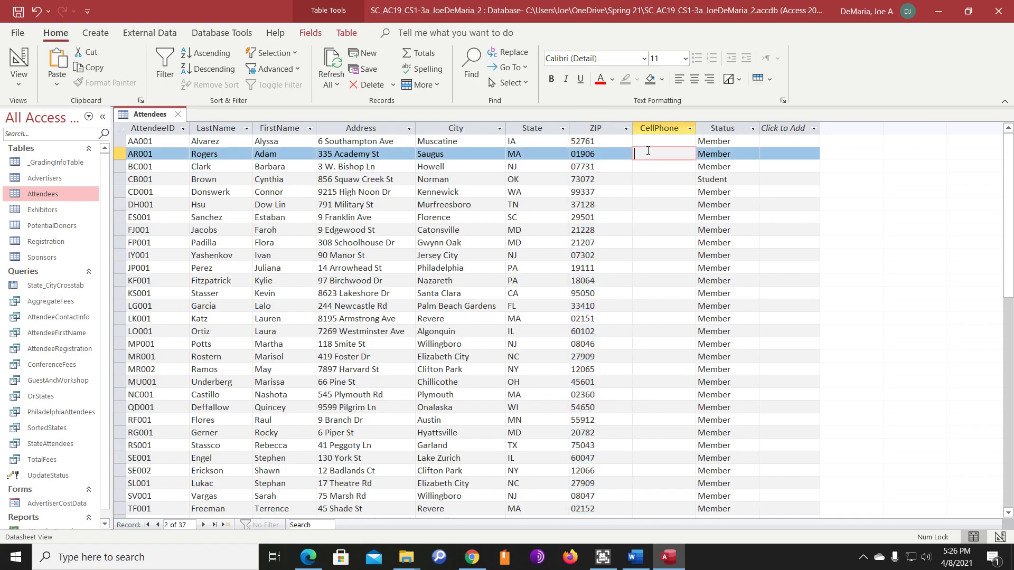
left_click(584, 128)
right_click(584, 130)
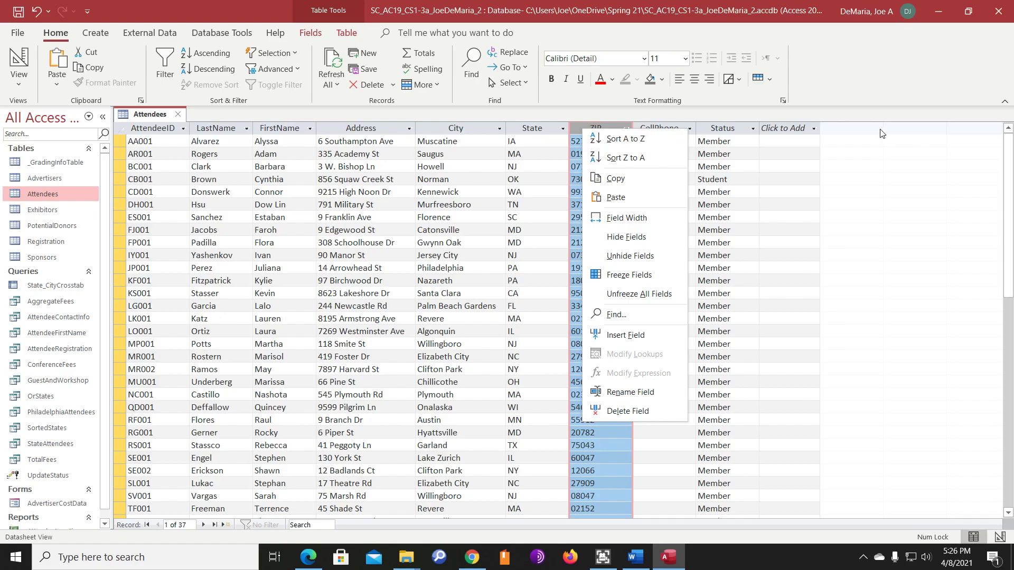
left_click(908, 90)
left_click(607, 151)
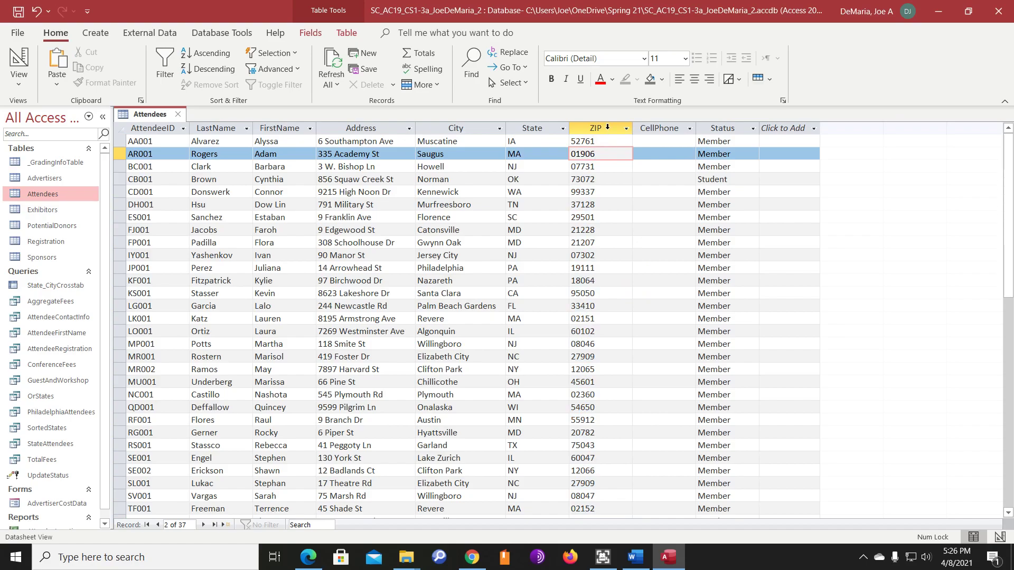
Step: Rename the ZIP field in the Attendees table to PostalCode and close the table
right_click(607, 129)
left_click(929, 176)
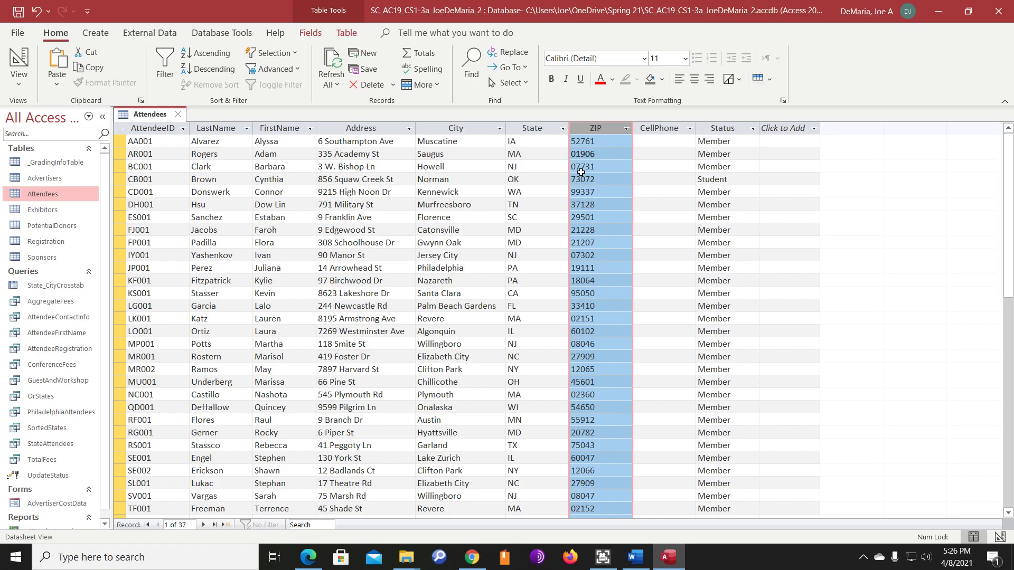
left_click(305, 36)
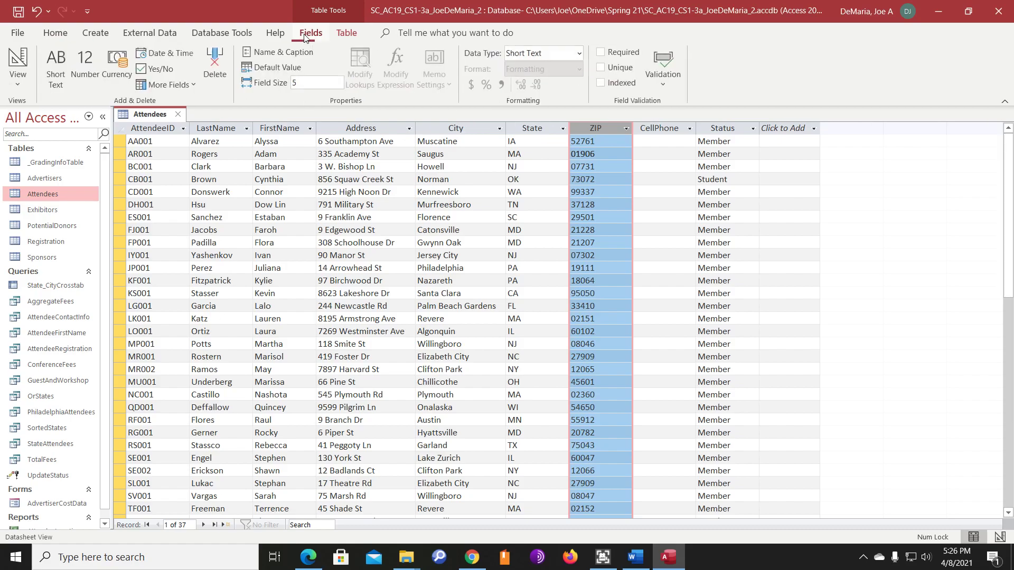
left_click(284, 52)
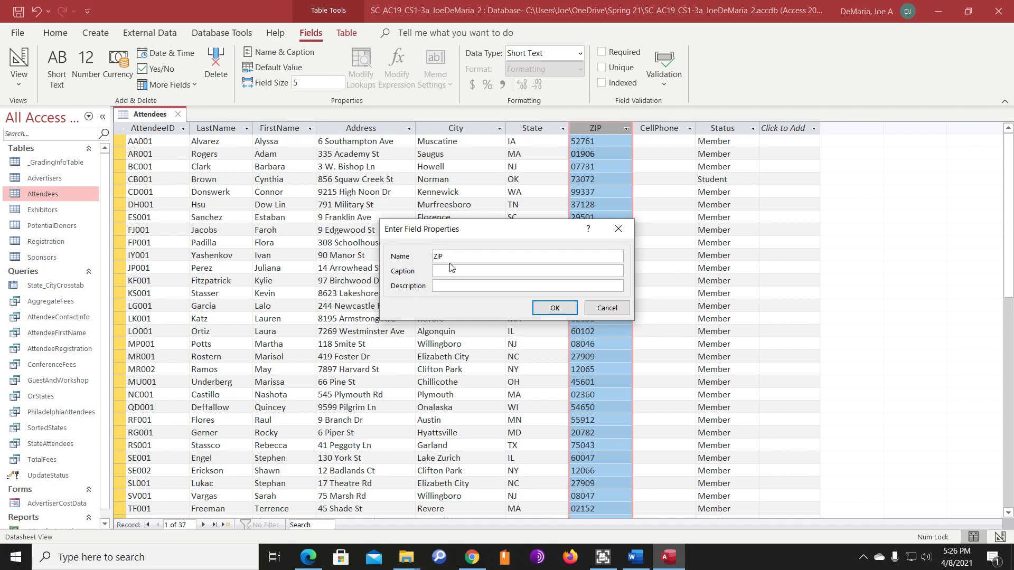
type("PostalCode")
left_click(555, 308)
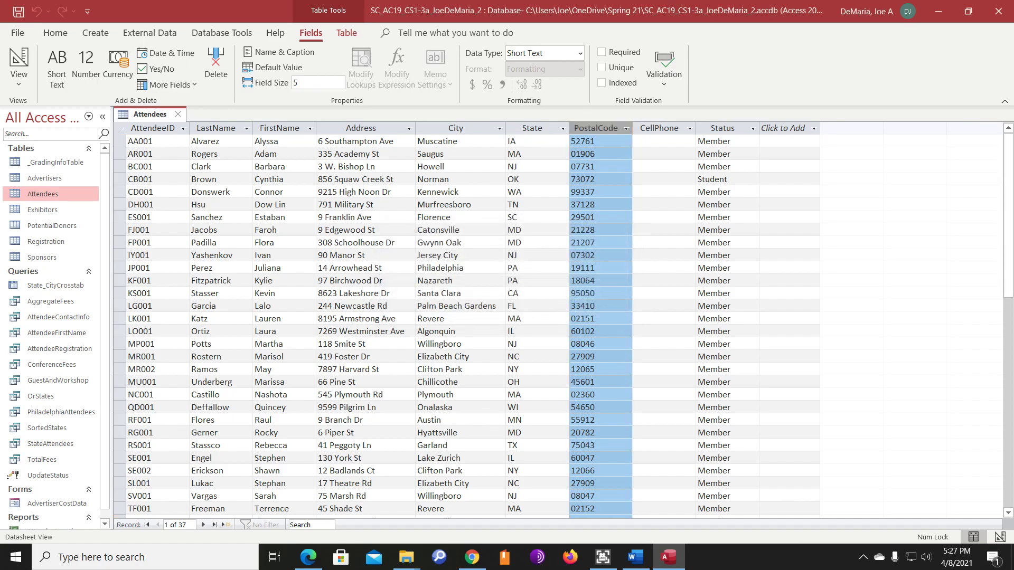
left_click(179, 114)
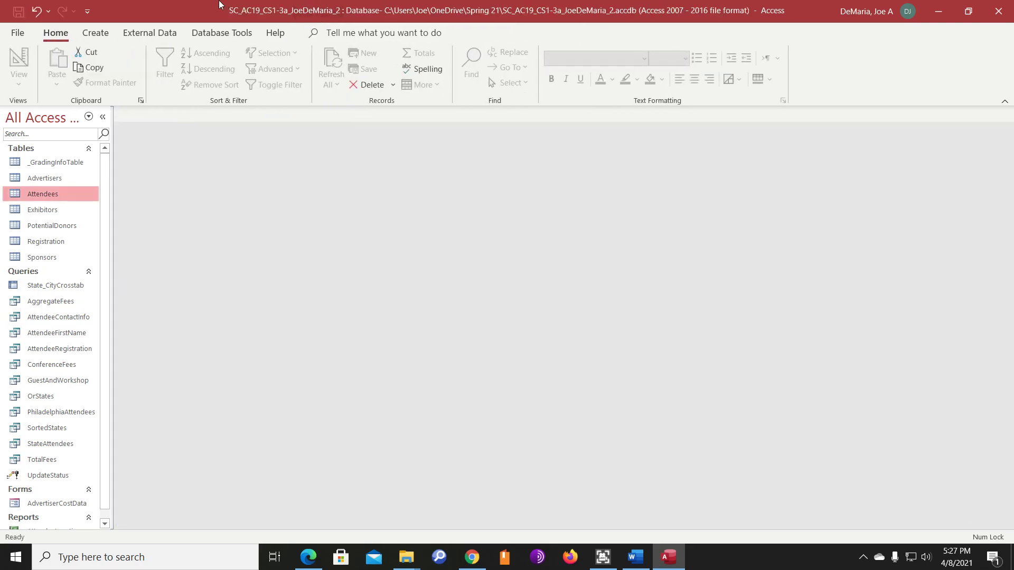
left_click(104, 32)
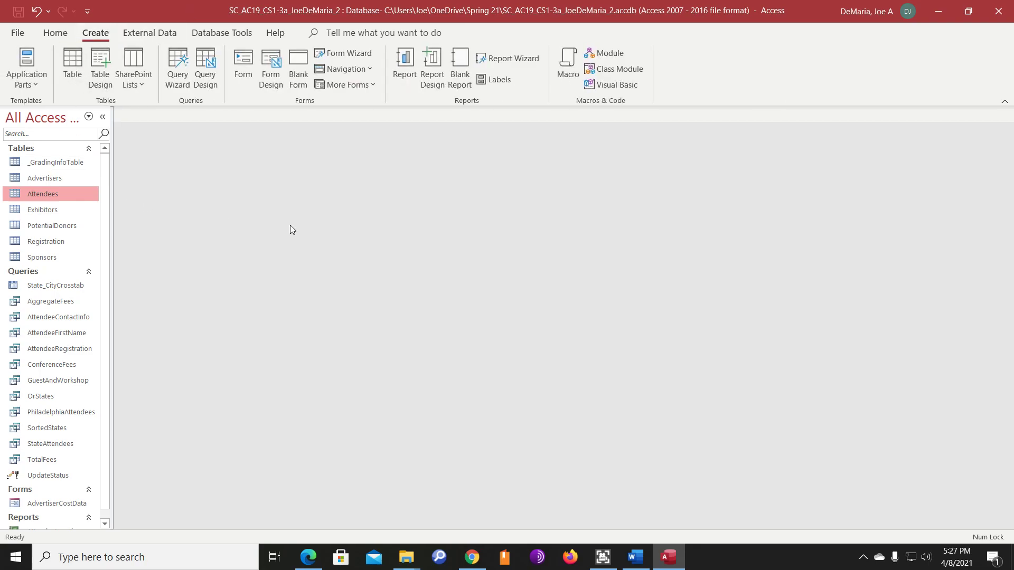
left_click(377, 85)
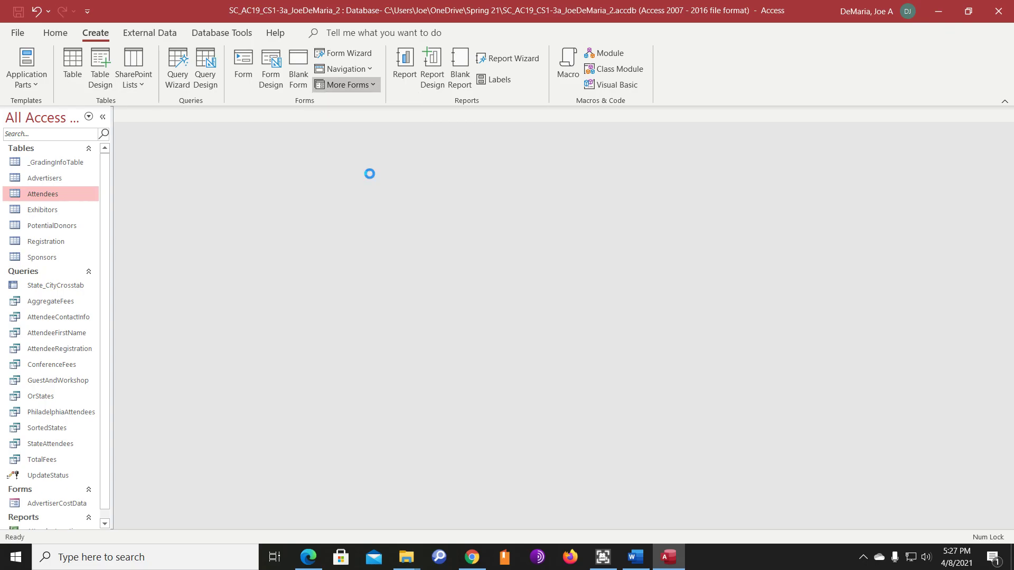
left_click(370, 173)
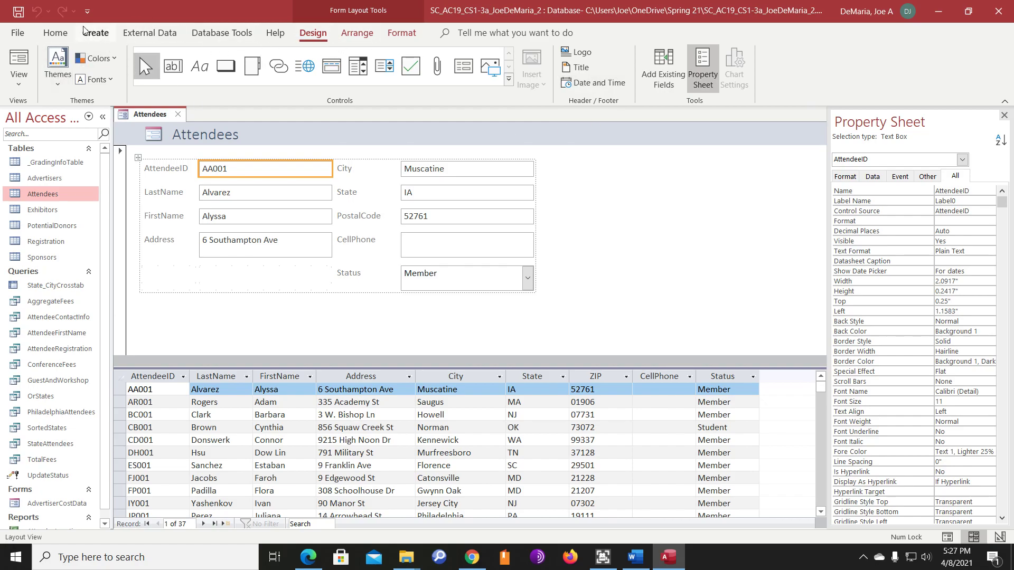
left_click(177, 115)
left_click(511, 315)
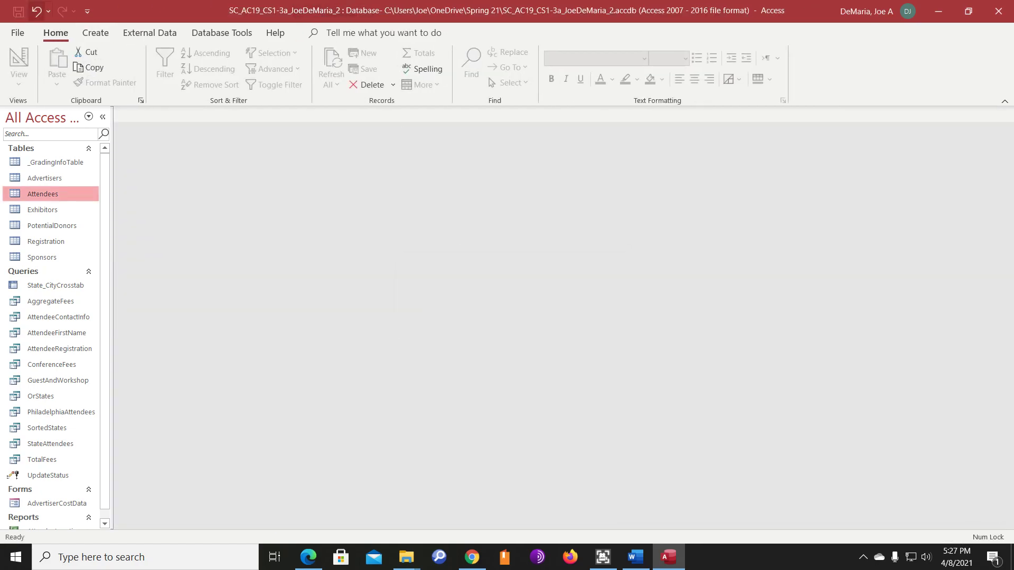
Step: Create a split form based on the Registration table
left_click(62, 241)
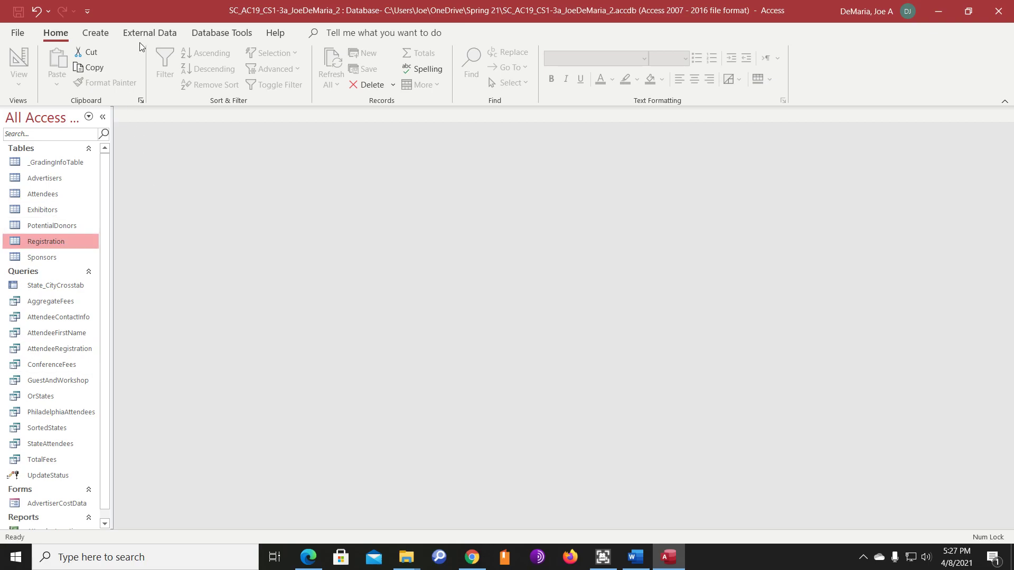
left_click(95, 33)
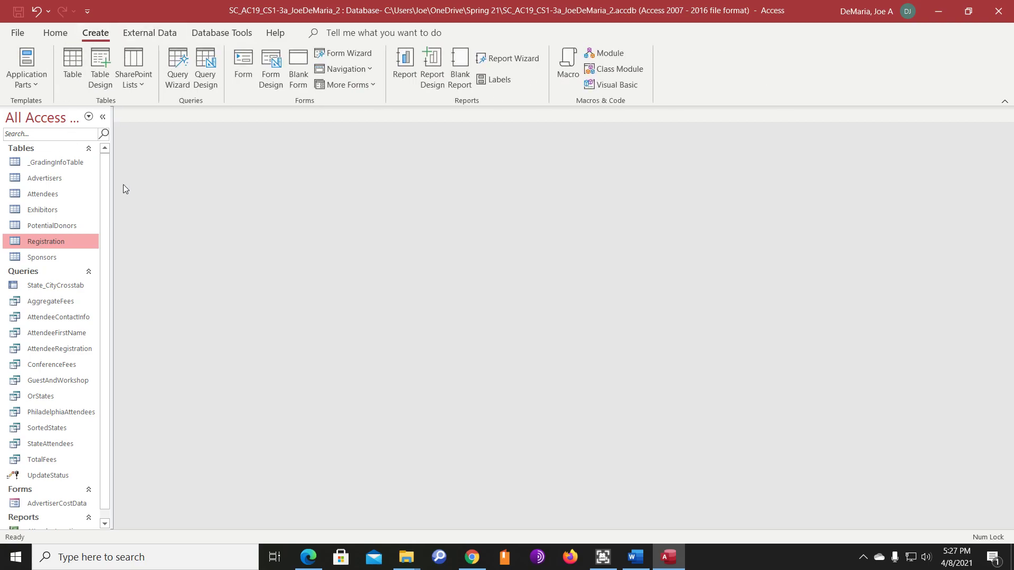
left_click(372, 86)
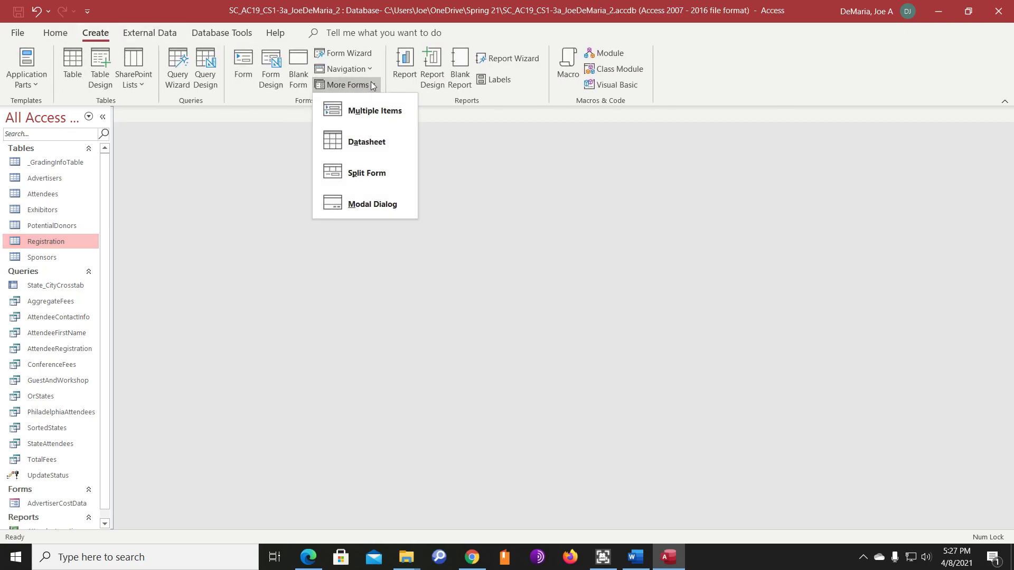
left_click(372, 172)
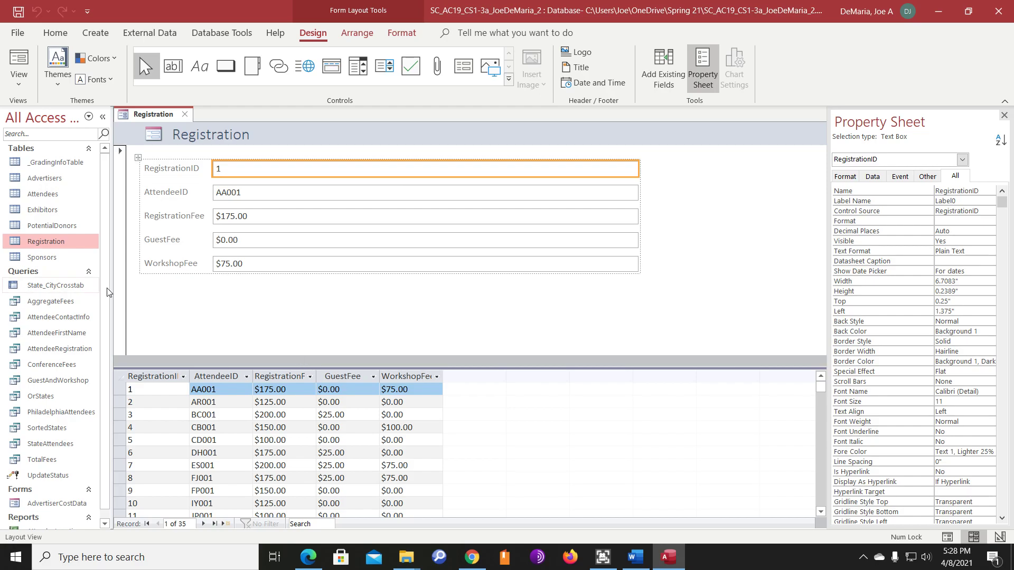
Step: Close the new form, saving it as Registration Split Form
left_click(185, 115)
left_click(453, 315)
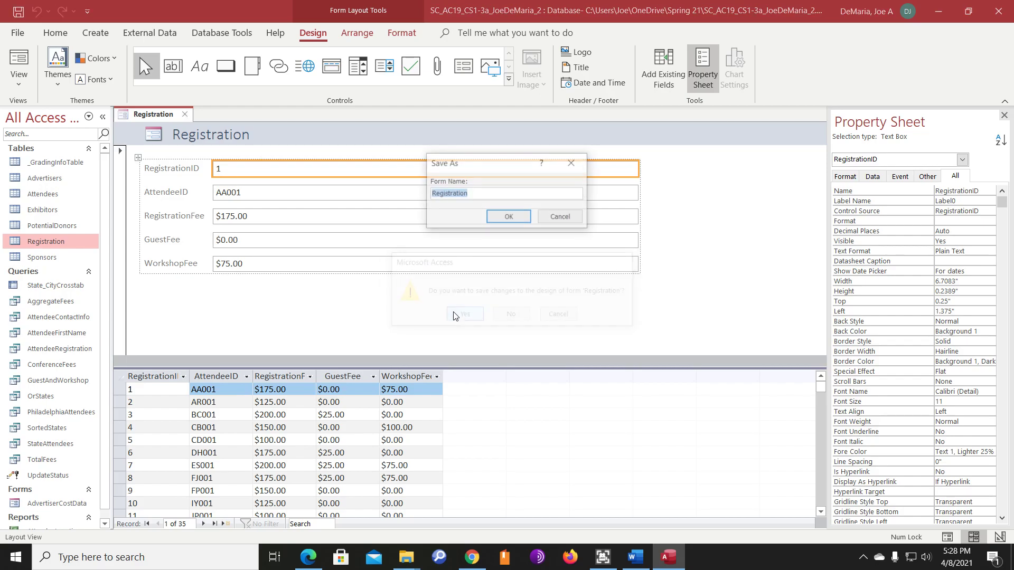
left_click(472, 193)
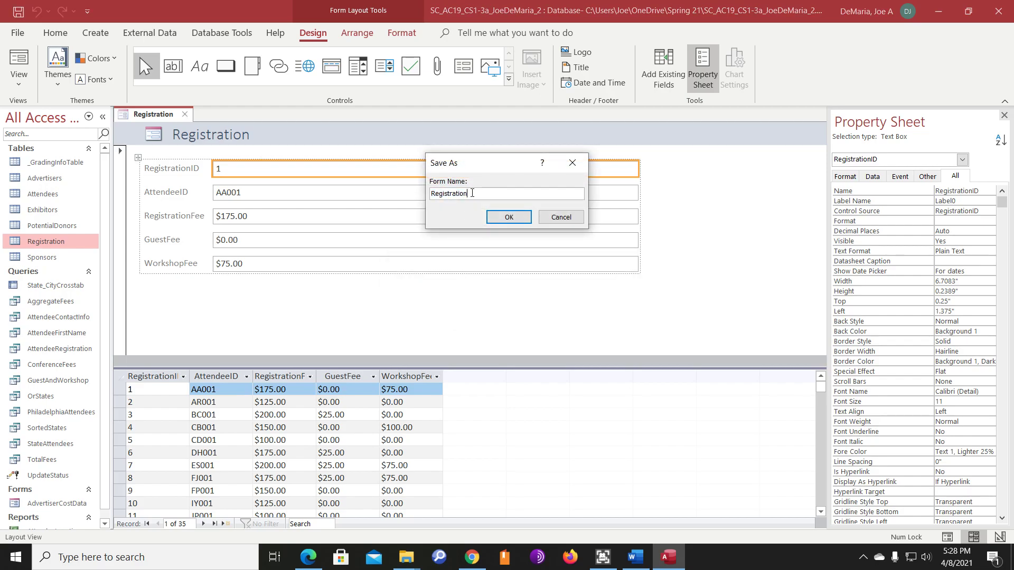
type("Split Form")
key("Return")
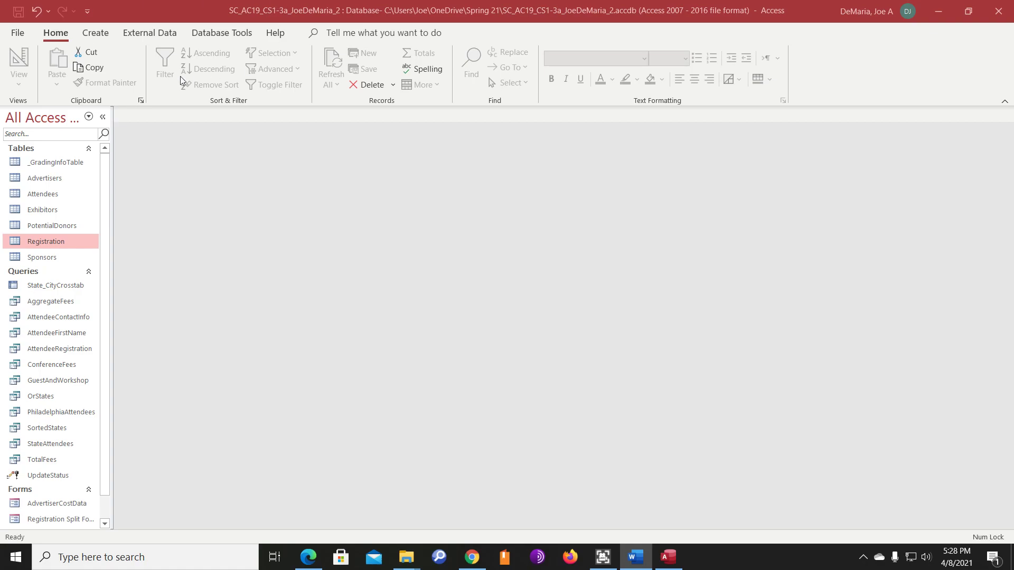
Step: Create a new query in Design View and make it an append query targeting the Sponsors table in the current database
left_click(96, 33)
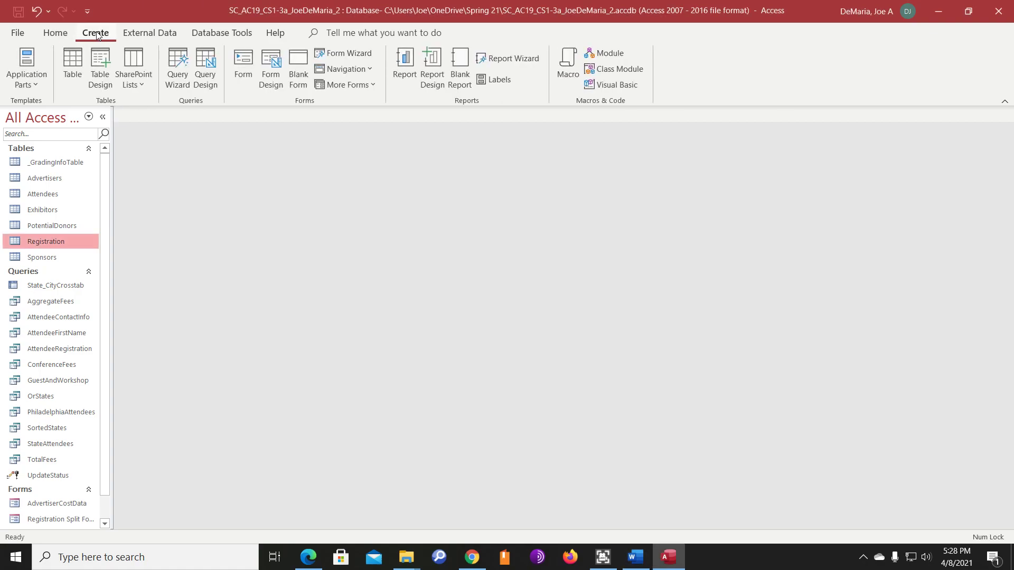
left_click(210, 62)
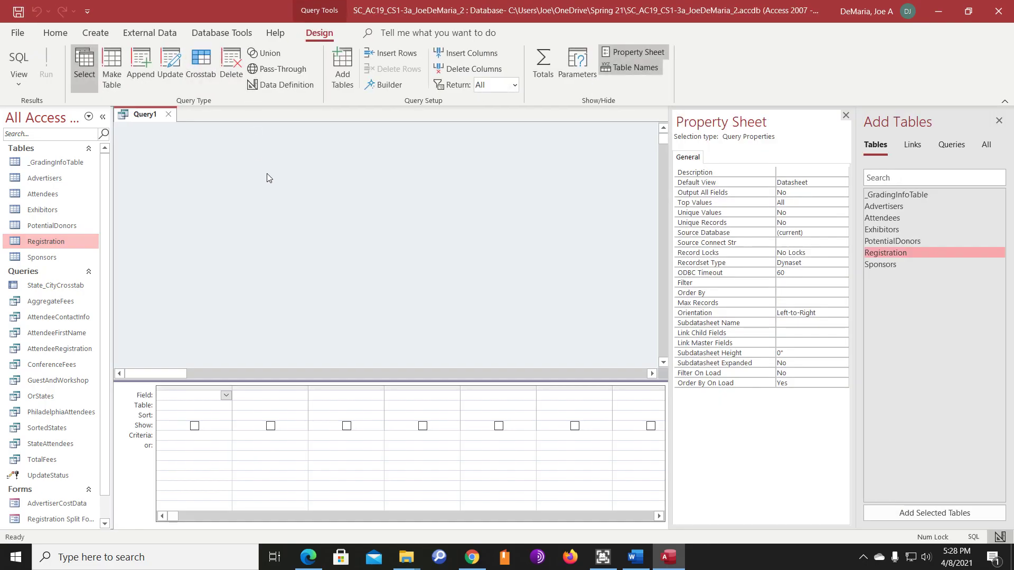
left_click(140, 62)
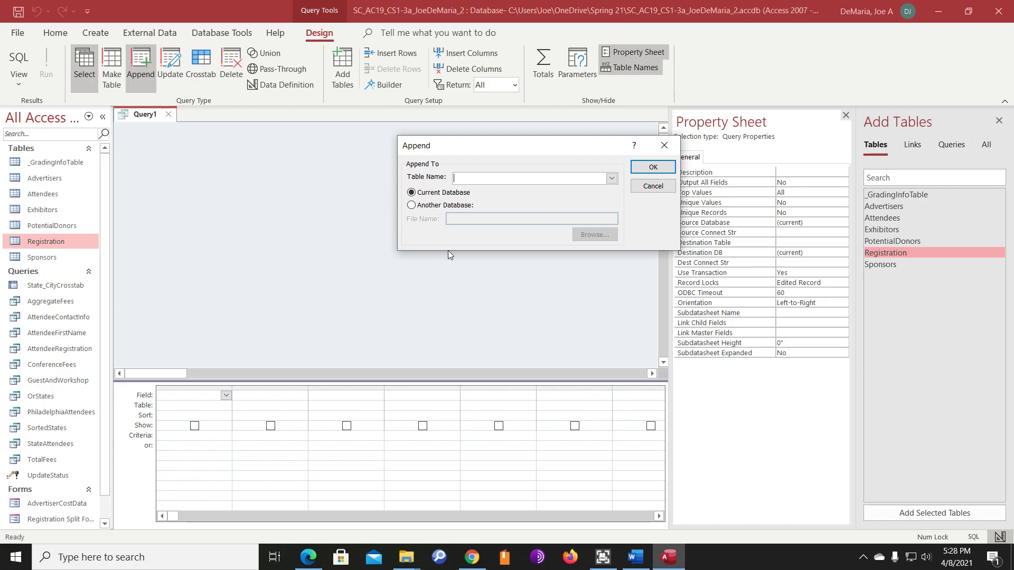
left_click(611, 178)
scroll(540, 198, "down", 1)
left_click(484, 233)
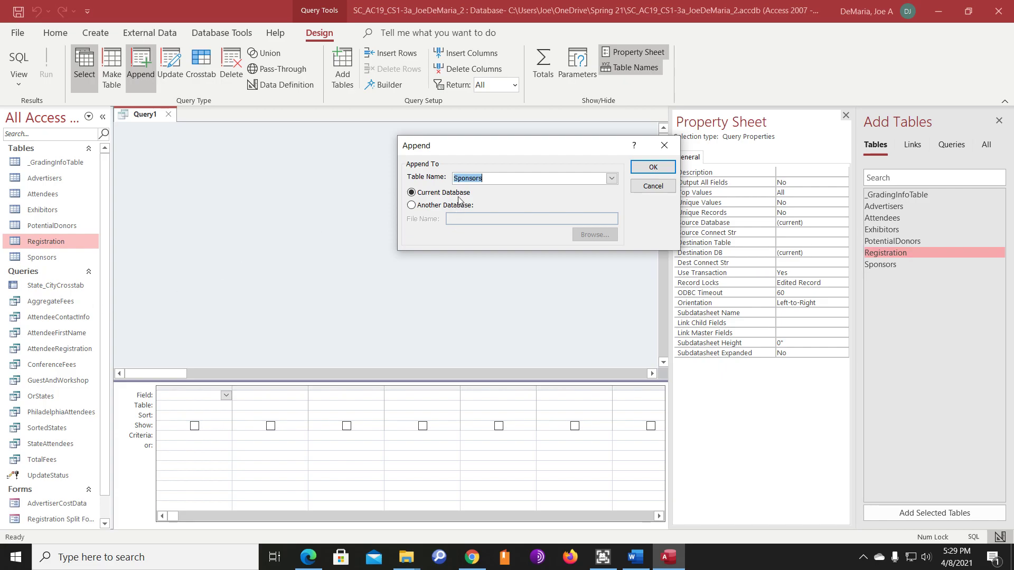
left_click(653, 167)
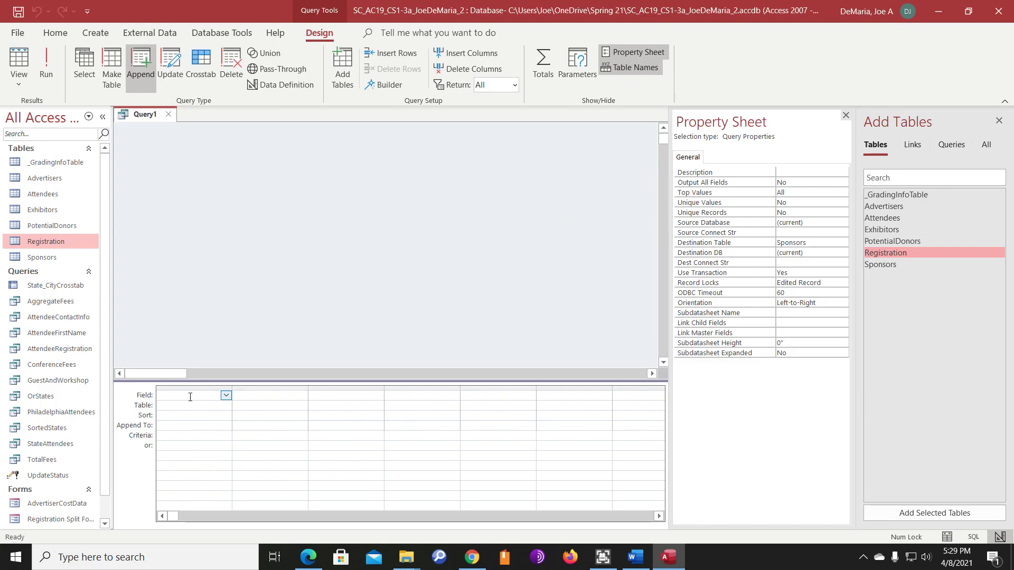
left_click(140, 68)
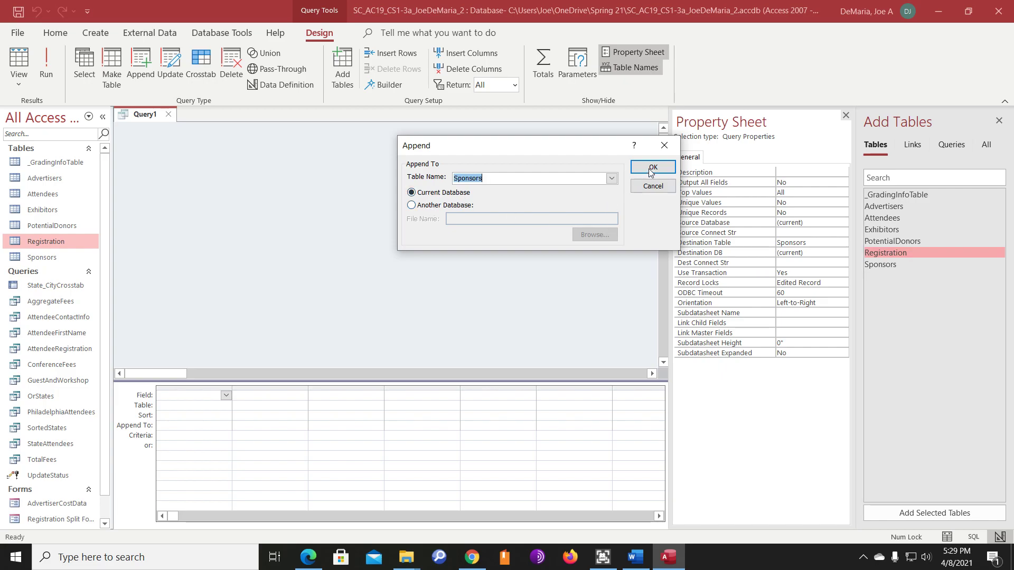
left_click(533, 180)
left_click(612, 180)
left_click(611, 179)
left_click(411, 205)
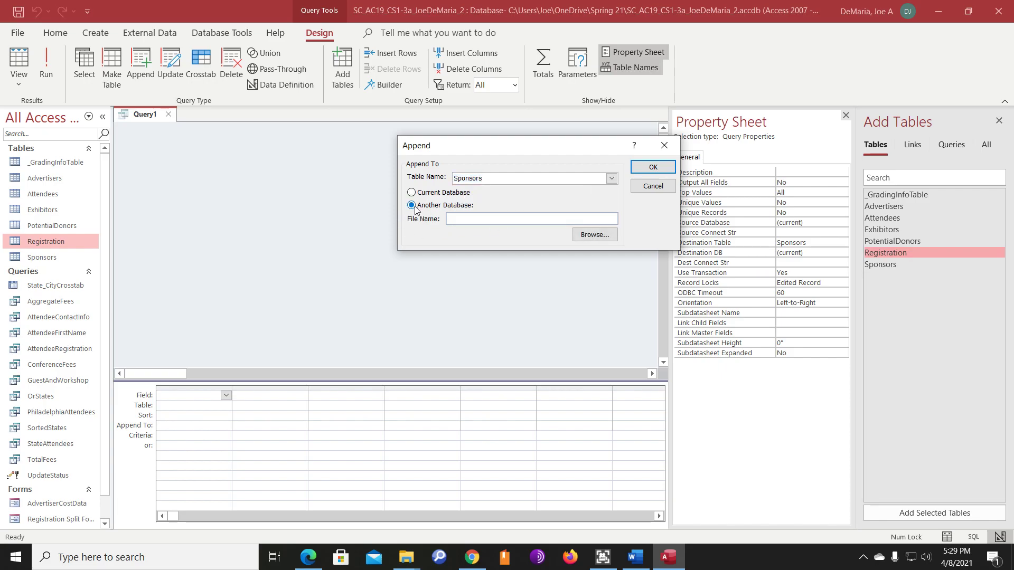
left_click(412, 193)
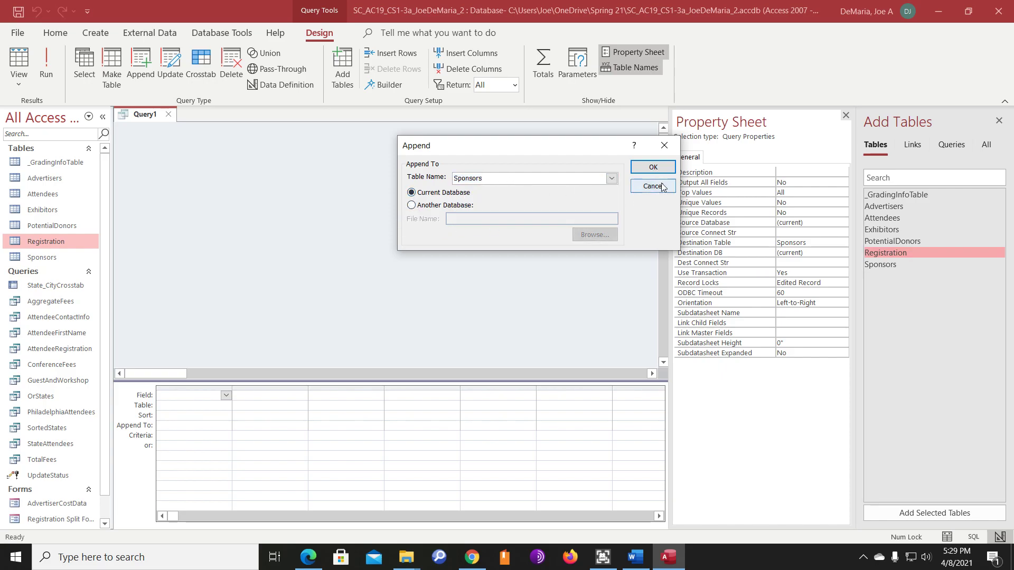
left_click(653, 167)
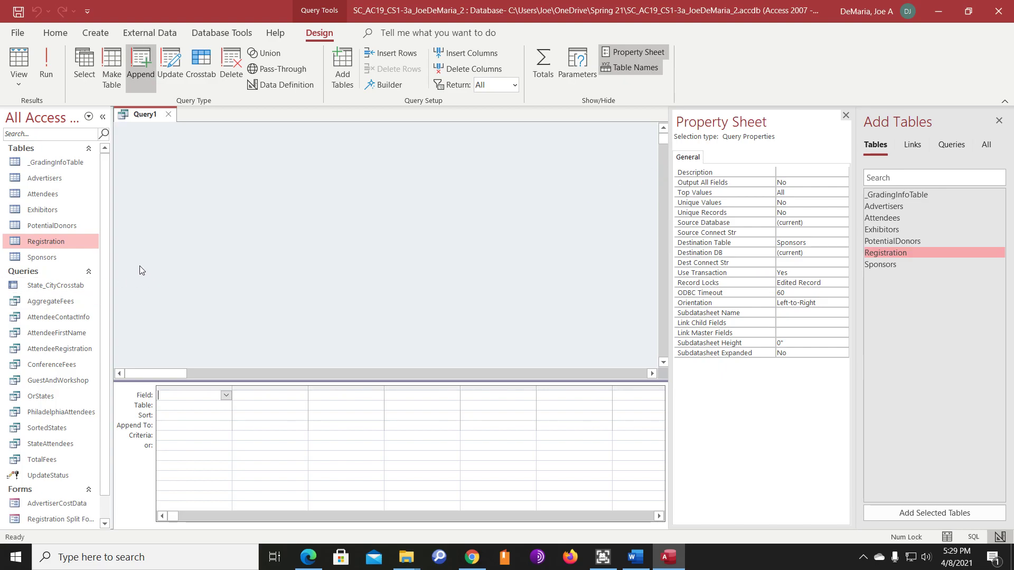
left_click(226, 396)
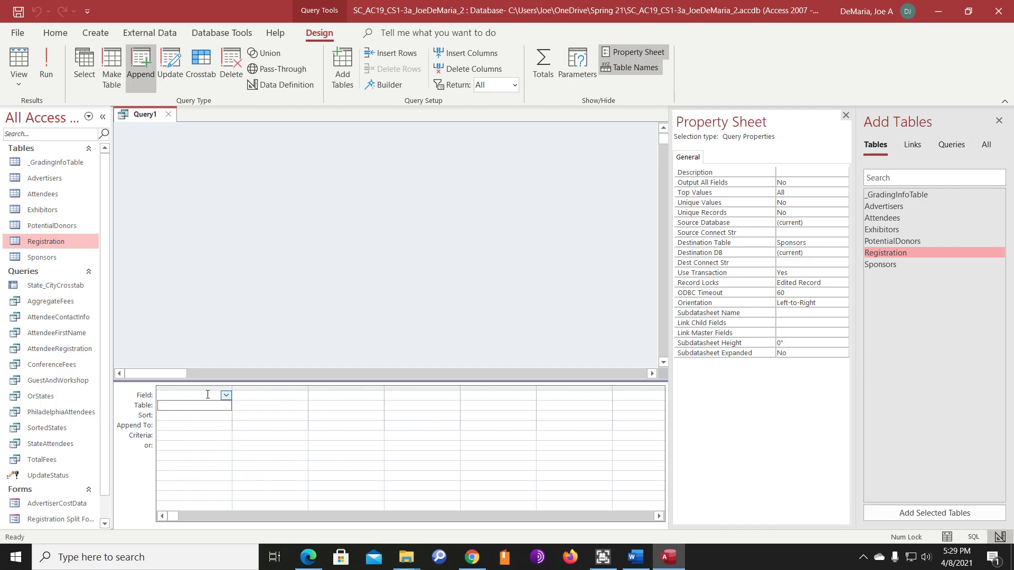
left_click(136, 71)
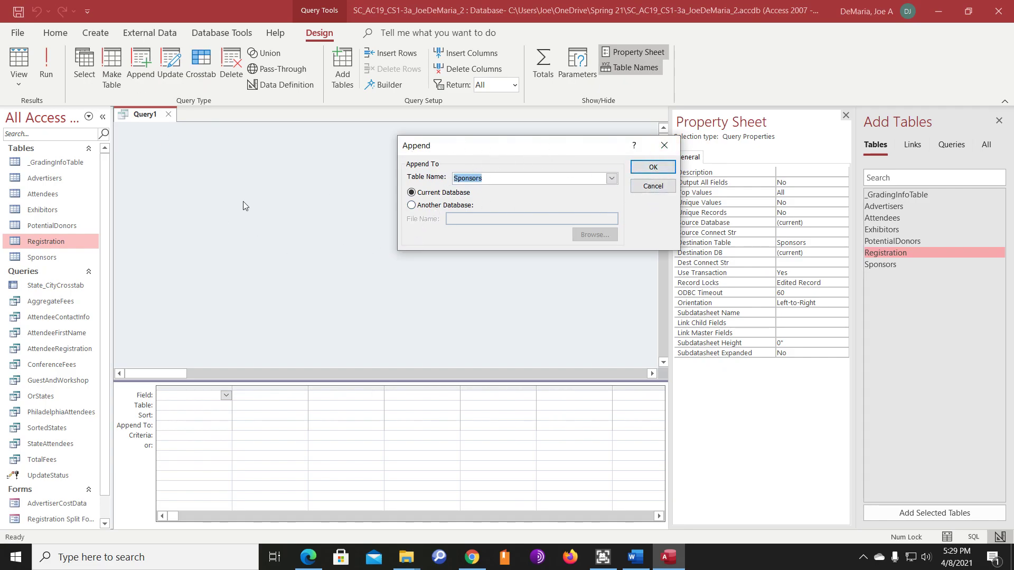
left_click(664, 145)
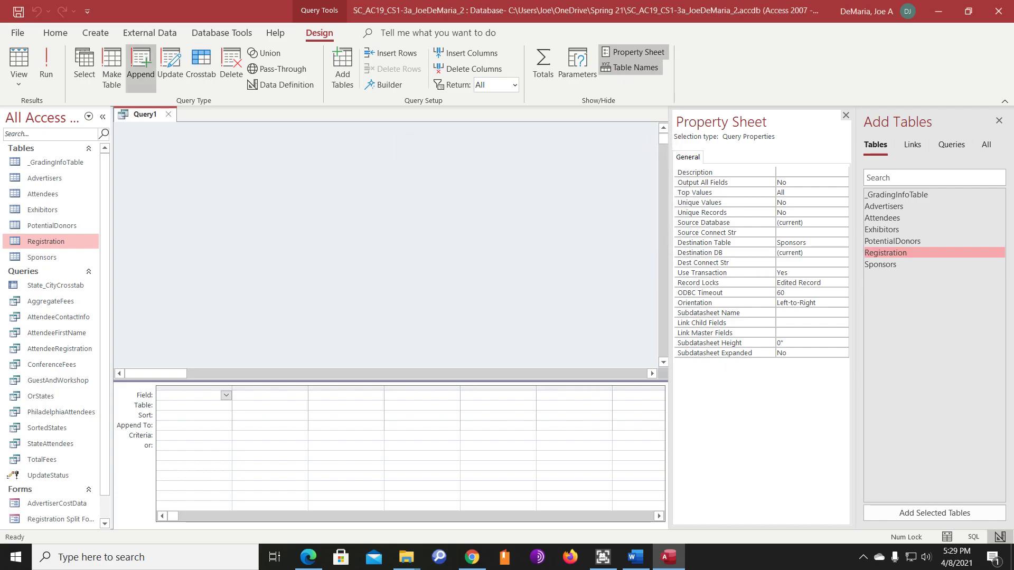